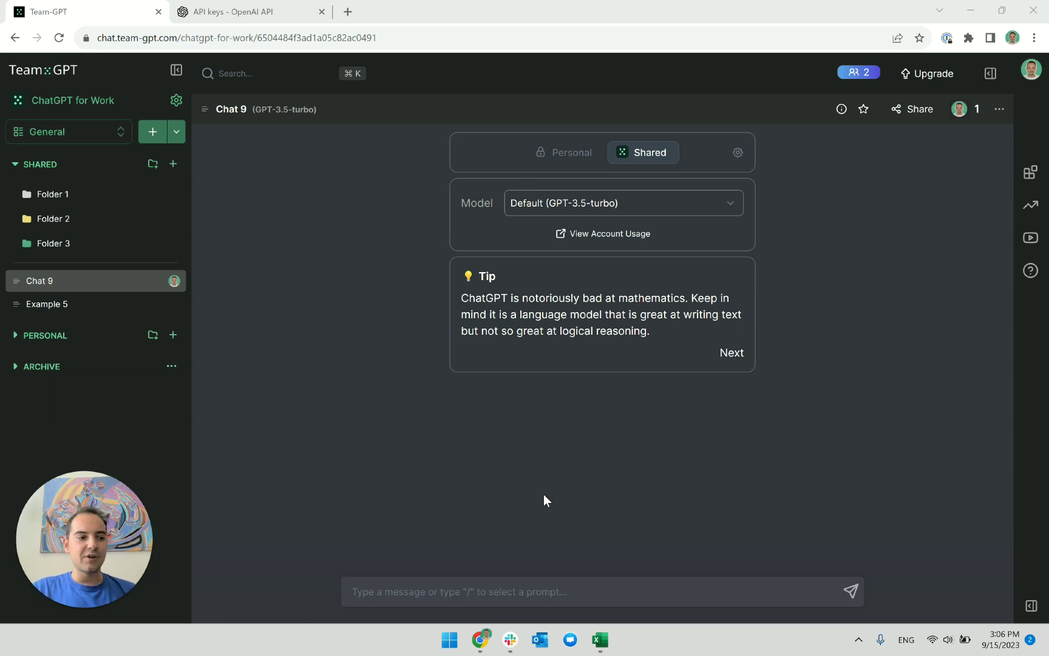
Switch to the Excel course outline workbook and enlarge the sheet view to 115%.
click(1021, 486)
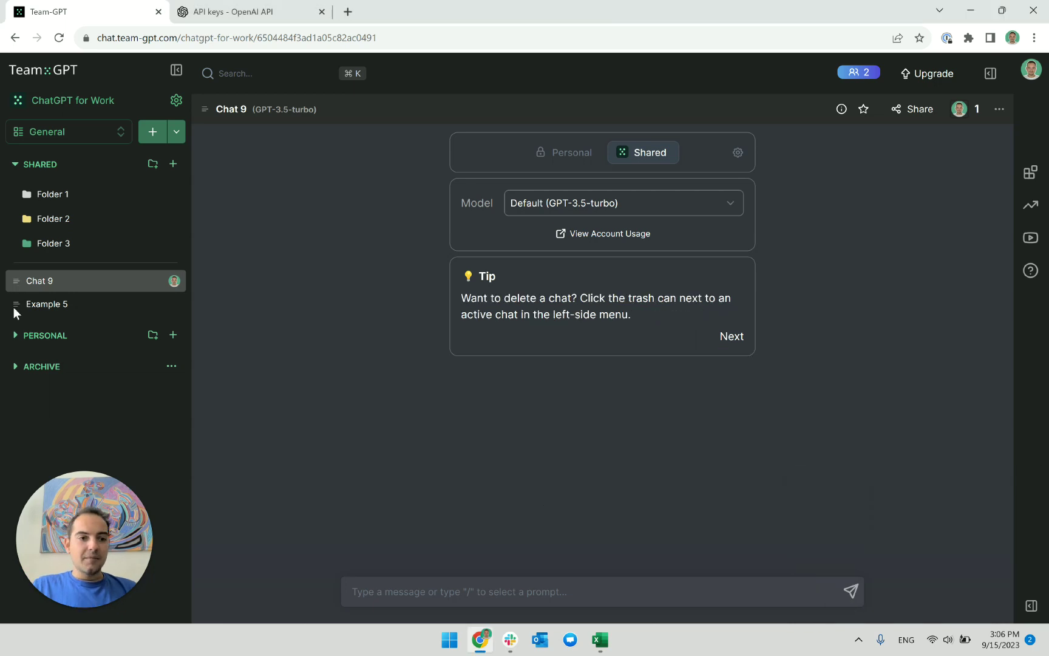
click(607, 649)
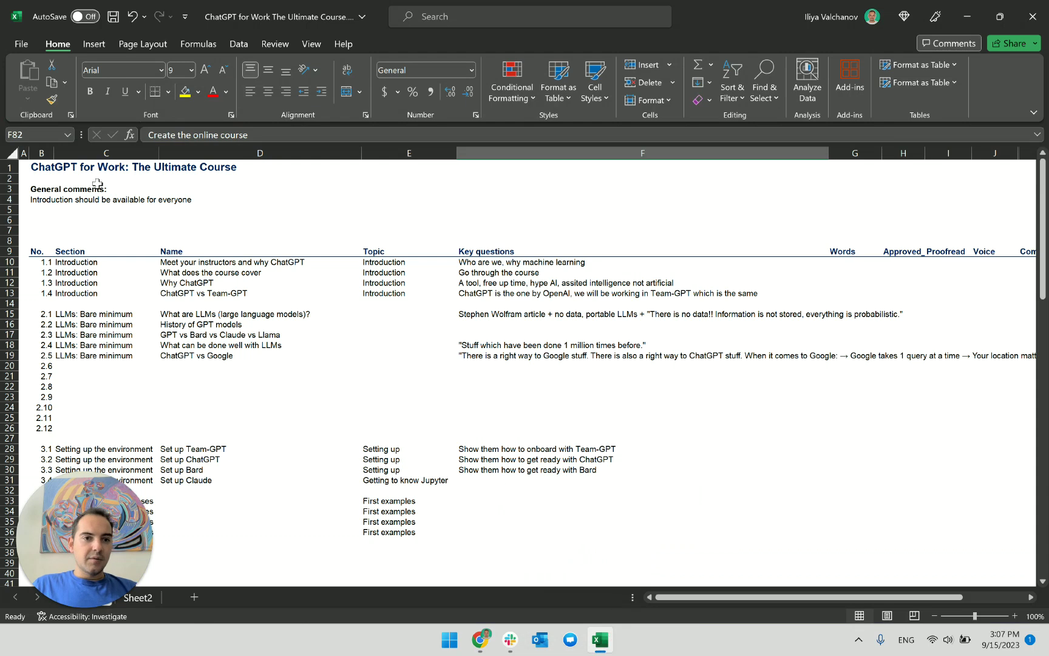
ctrl+scroll(97, 183, up, 3)
ctrl+scroll(361, 401, down, 3)
ctrl+scroll(120, 297, up, 1)
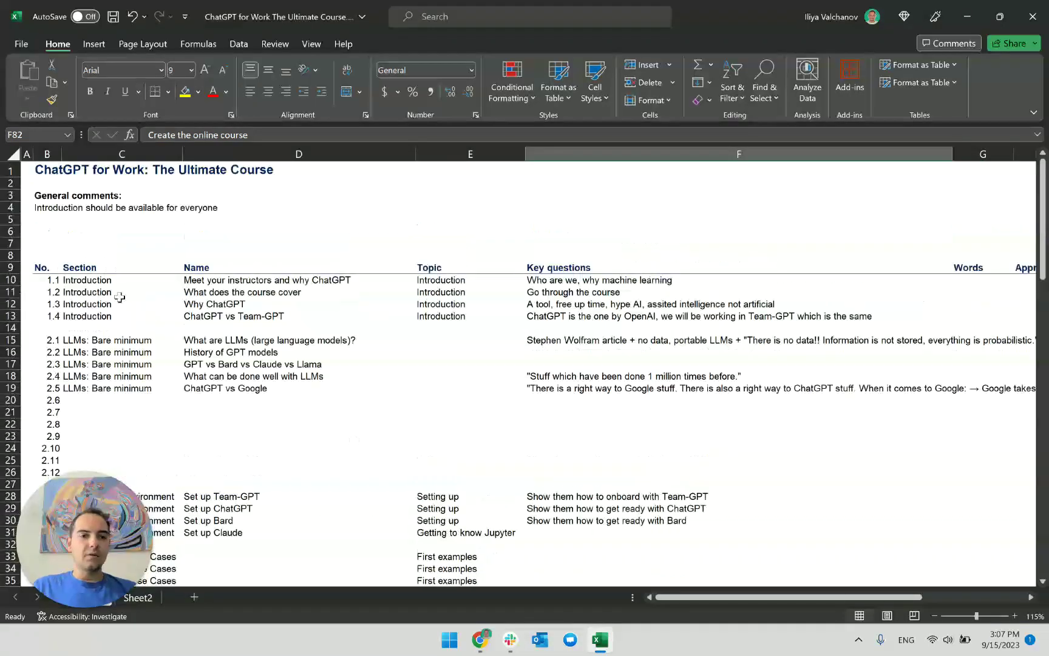
Review the course title and general comments, and skim the overall outline in Sheet1.
click(84, 172)
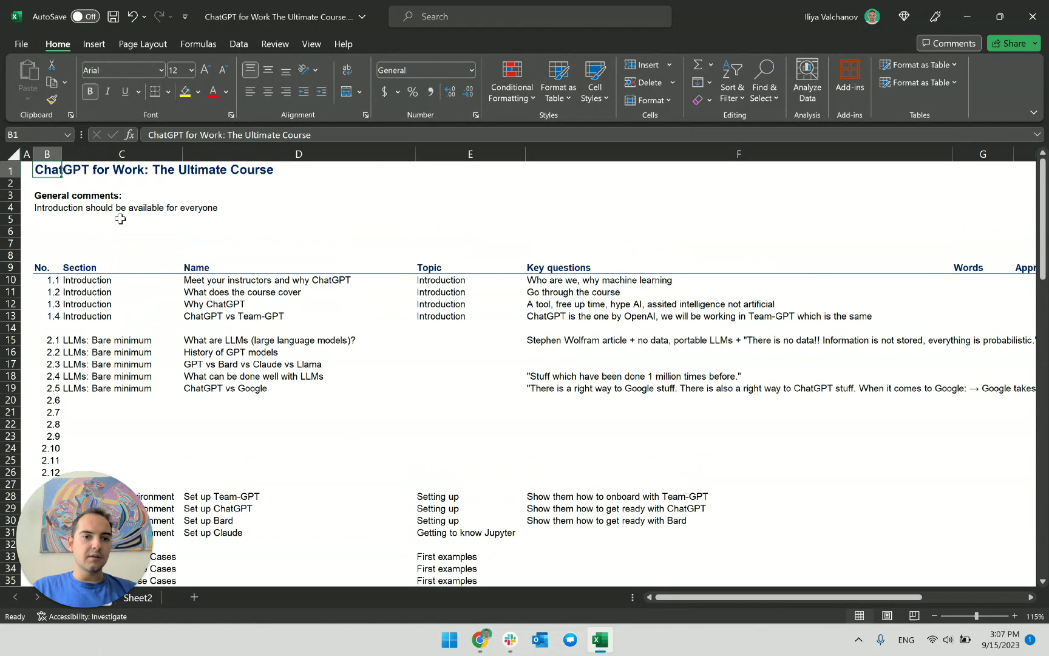
click(52, 196)
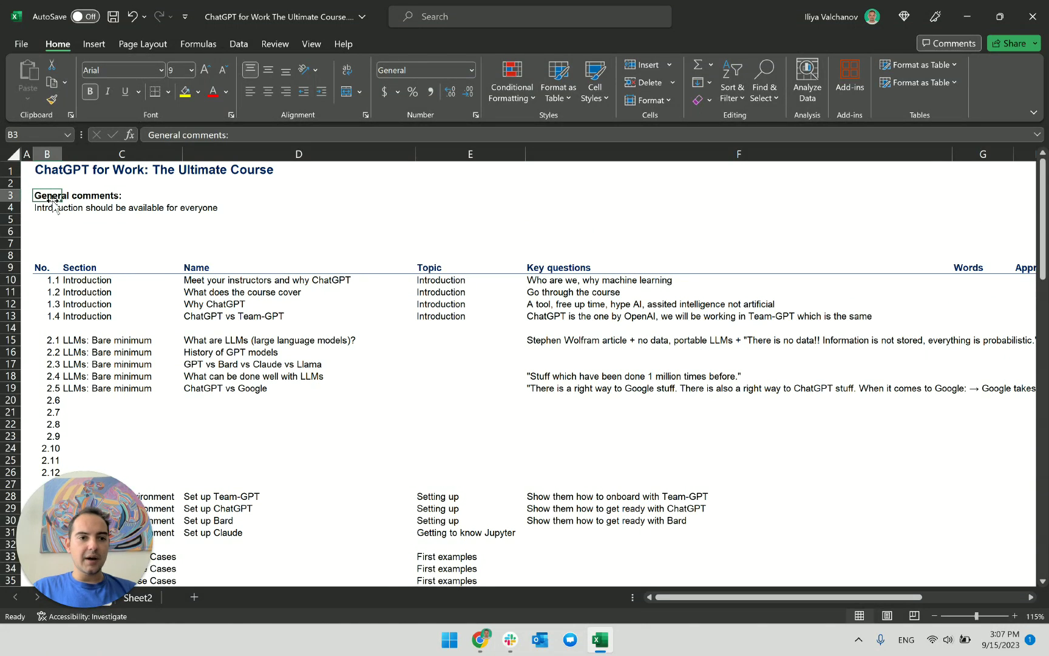
click(48, 209)
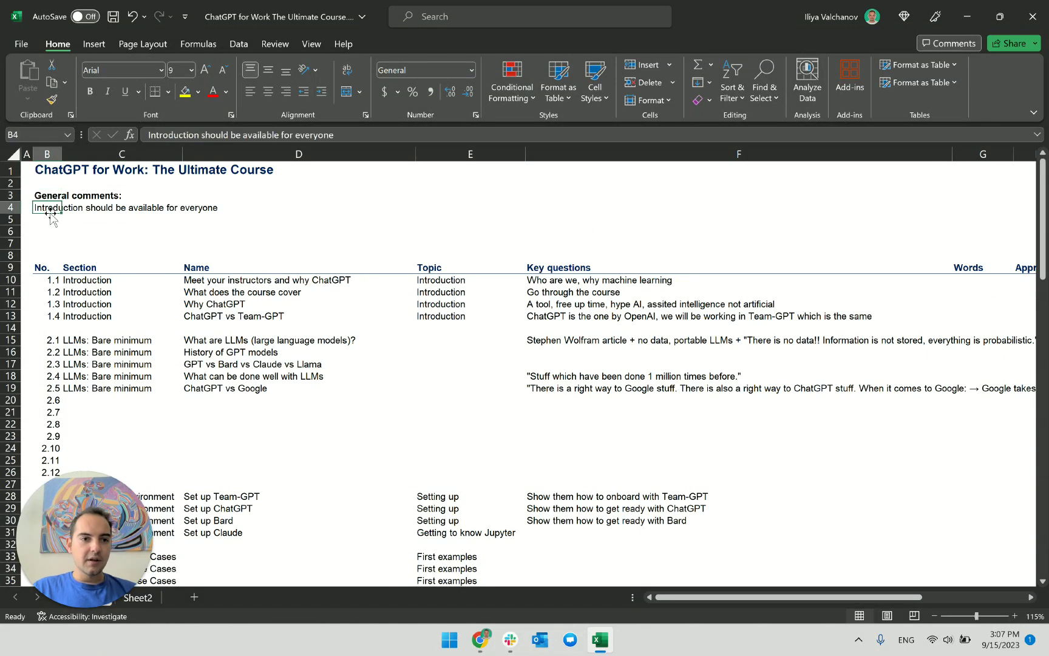
click(48, 233)
click(47, 210)
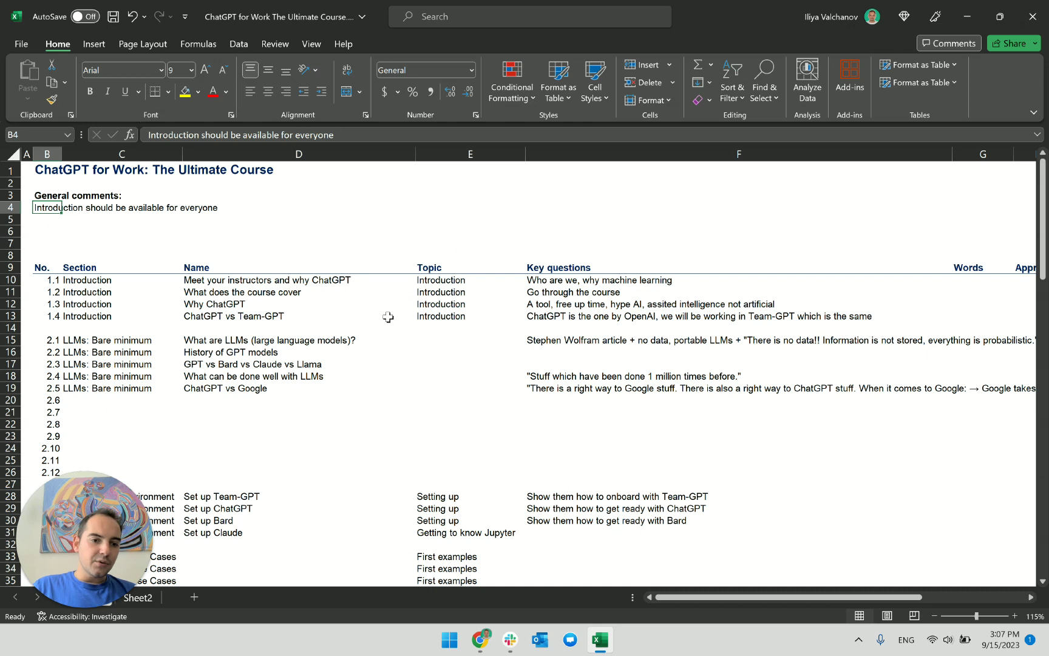
scroll(383, 328, down, 8)
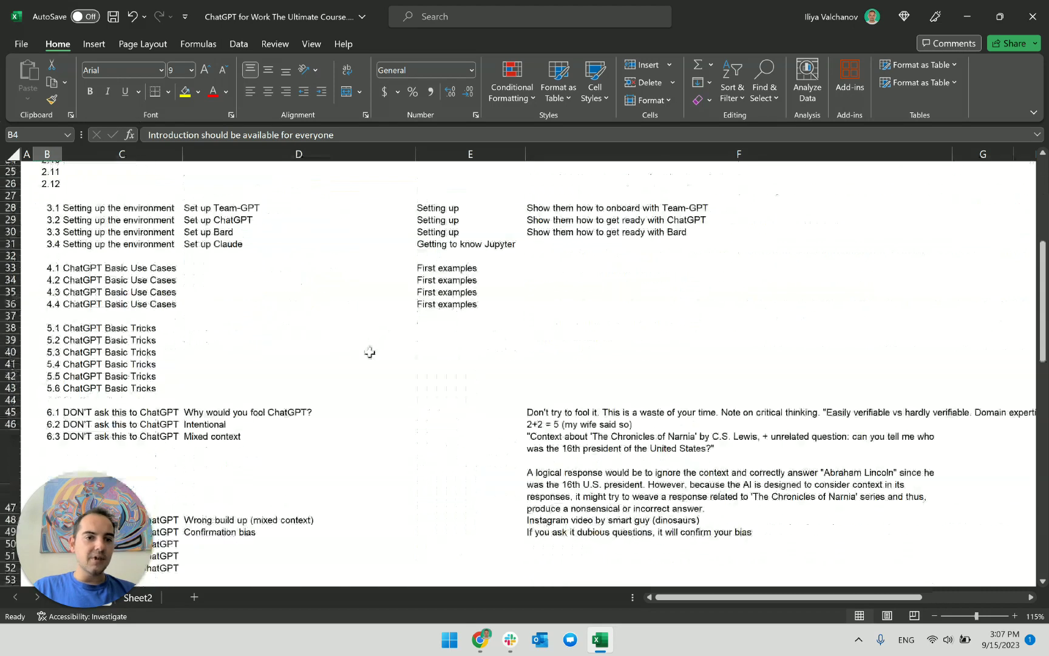
scroll(370, 352, up, 8)
drag(111, 563, 991, 529)
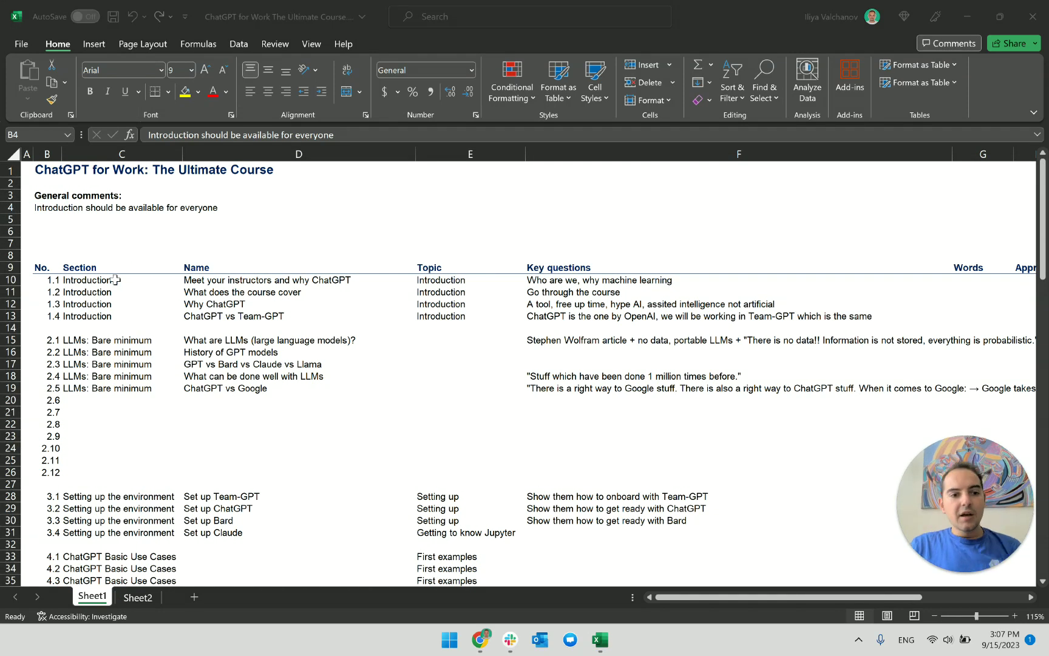
Examine the Introduction section's lesson names and the Key questions column.
click(82, 278)
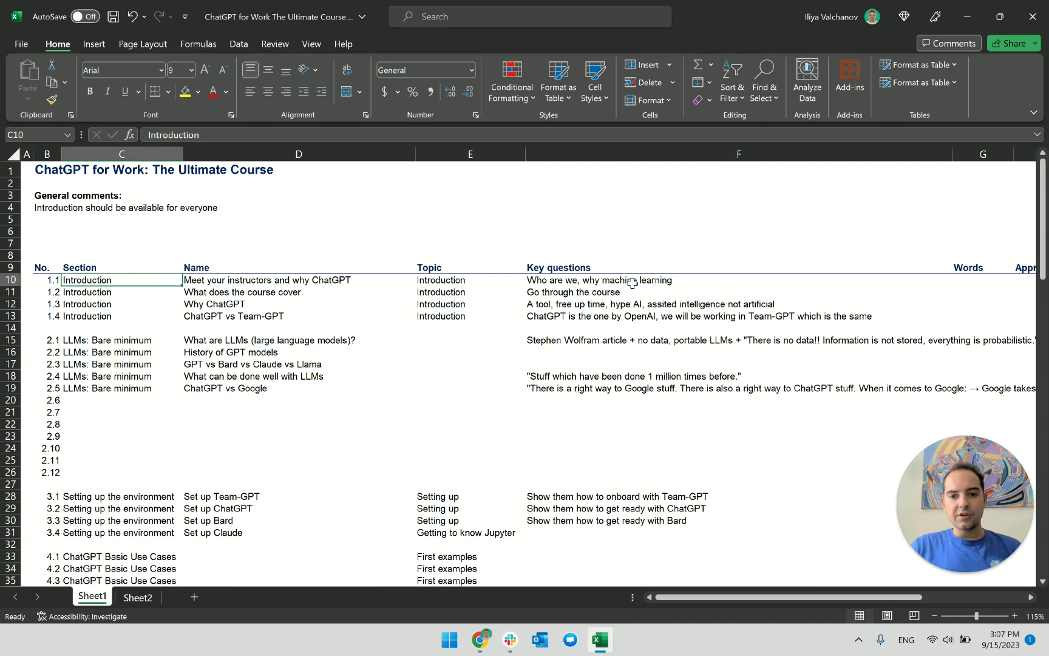
click(291, 282)
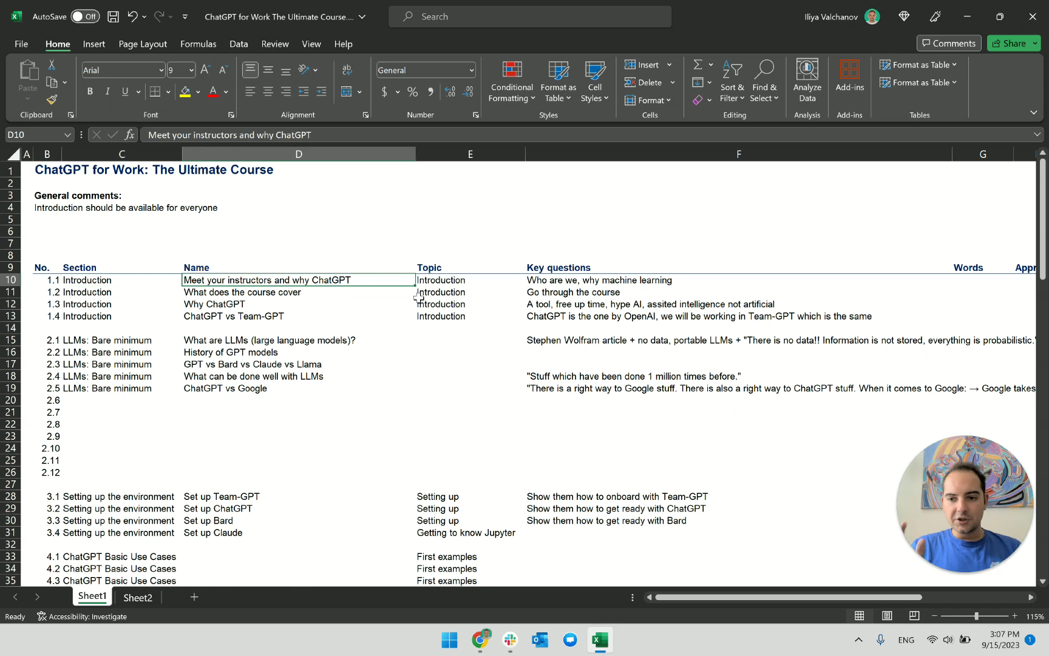
click(328, 291)
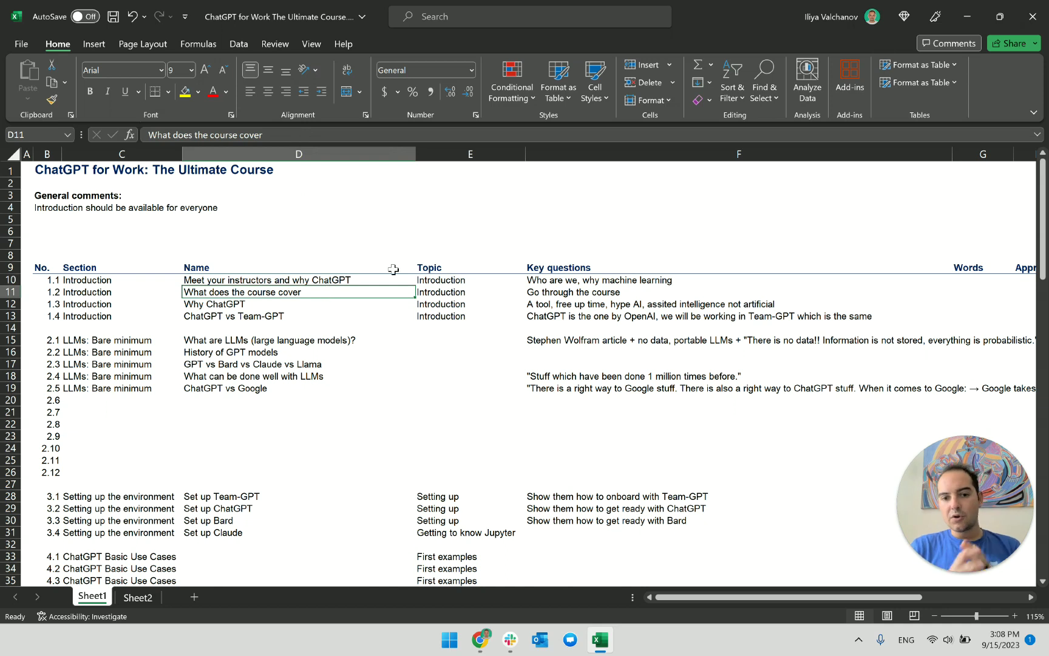
key(Down)
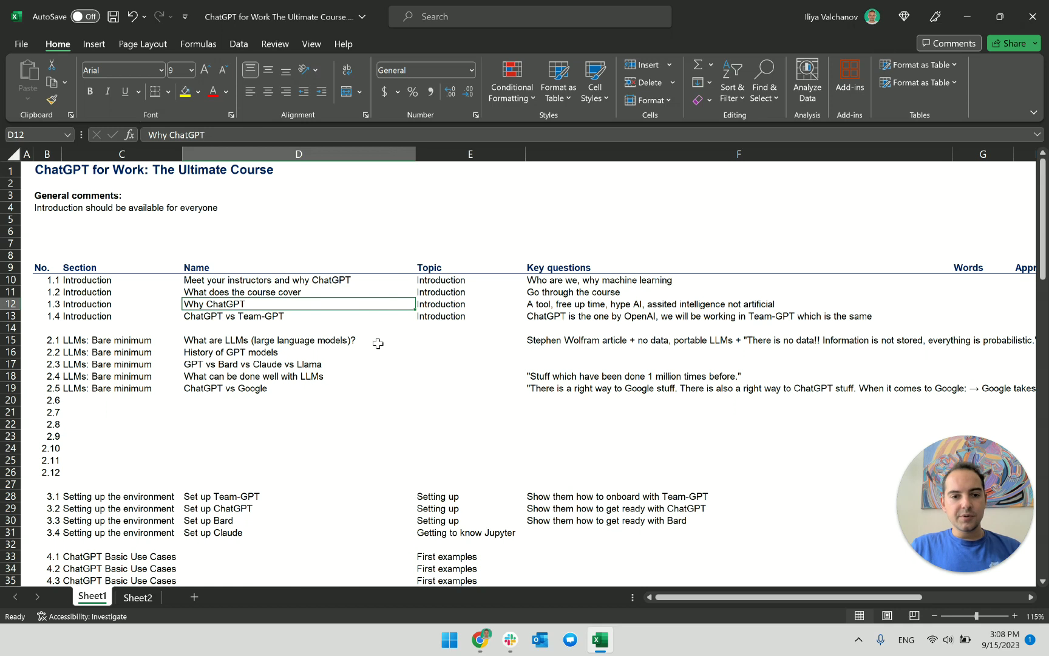
key(Up)
key(shift+Down)
key(Down)
key(Up)
ctrl+click(363, 280)
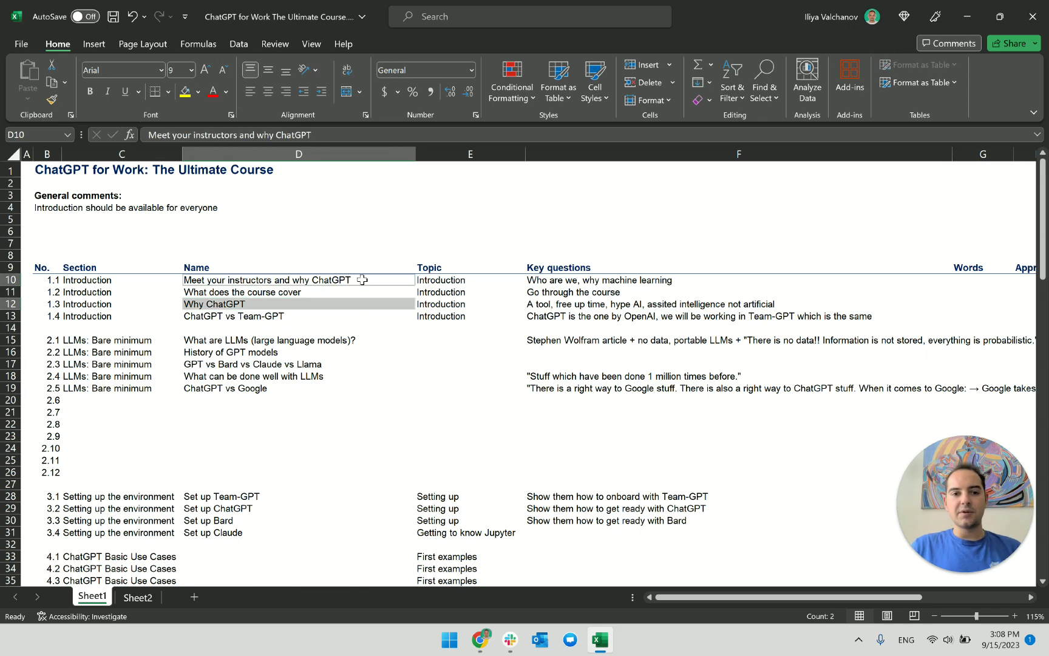
click(383, 331)
click(375, 305)
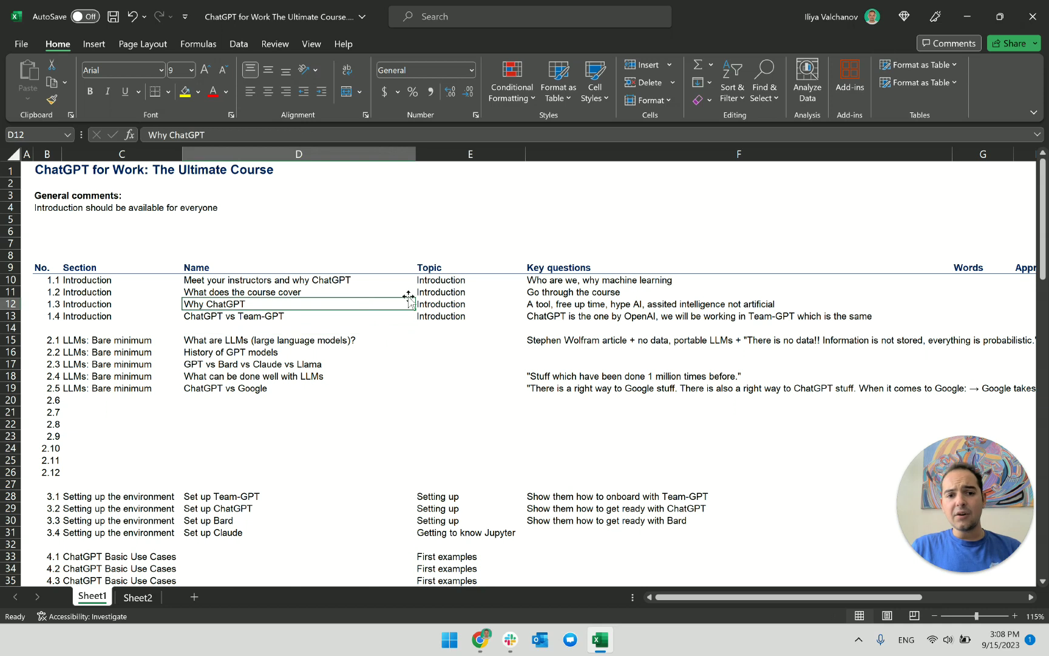
drag(574, 255, 593, 367)
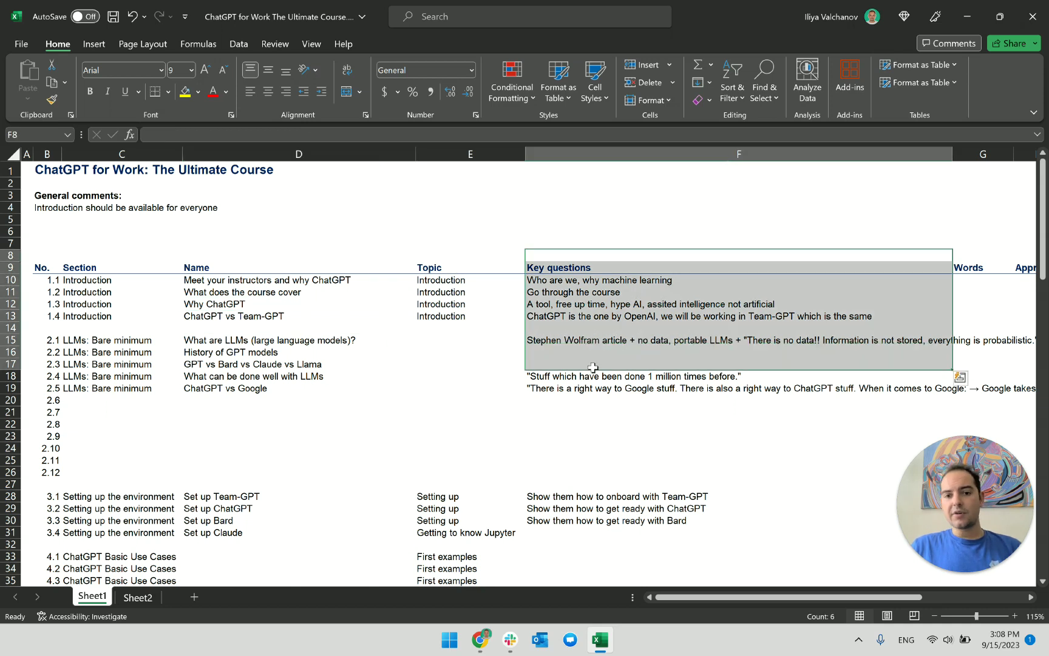
Clear the topic cell E31 of lesson 3.4, Set up Claude.
click(470, 534)
key(Delete)
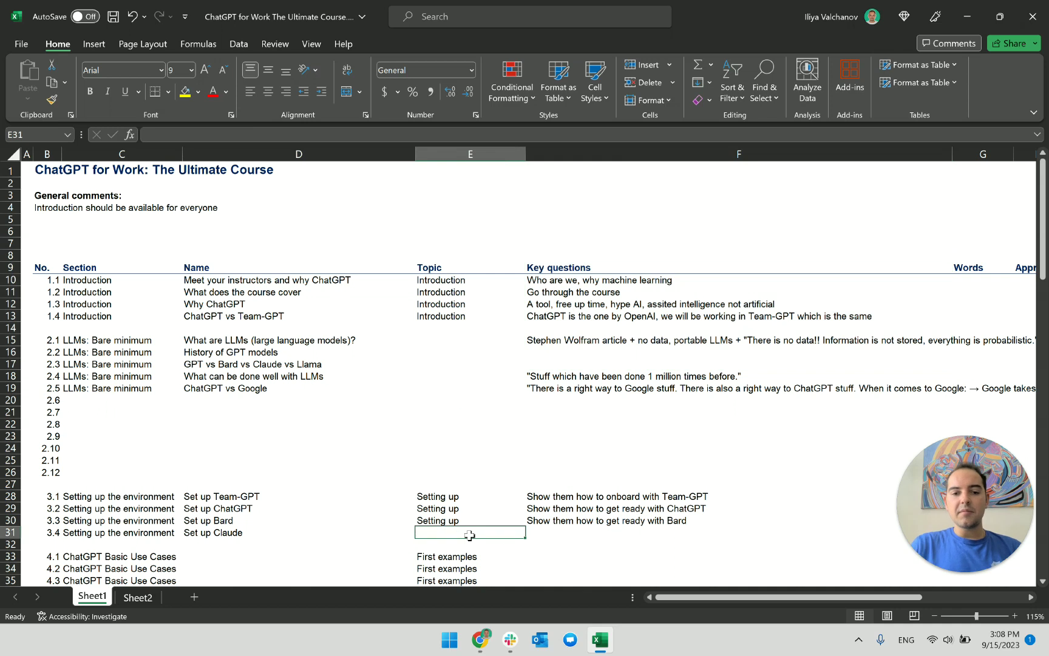
Examine the ChatGPT vs Team-GPT lesson, the LLMs: Bare minimum section and the Setting up the environment lessons.
click(581, 327)
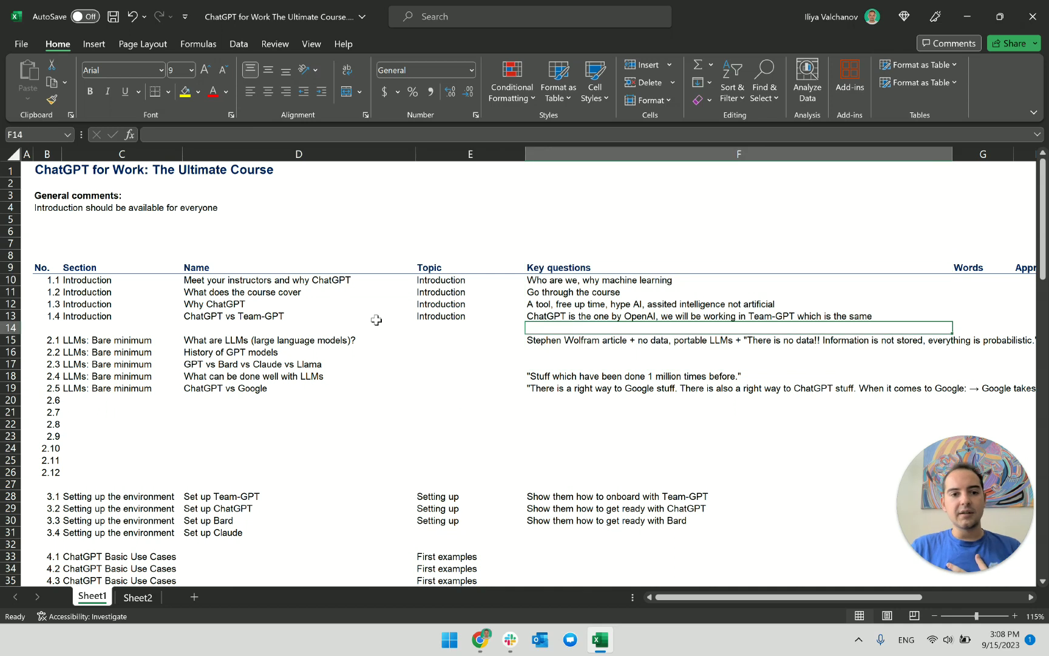
click(315, 304)
click(317, 313)
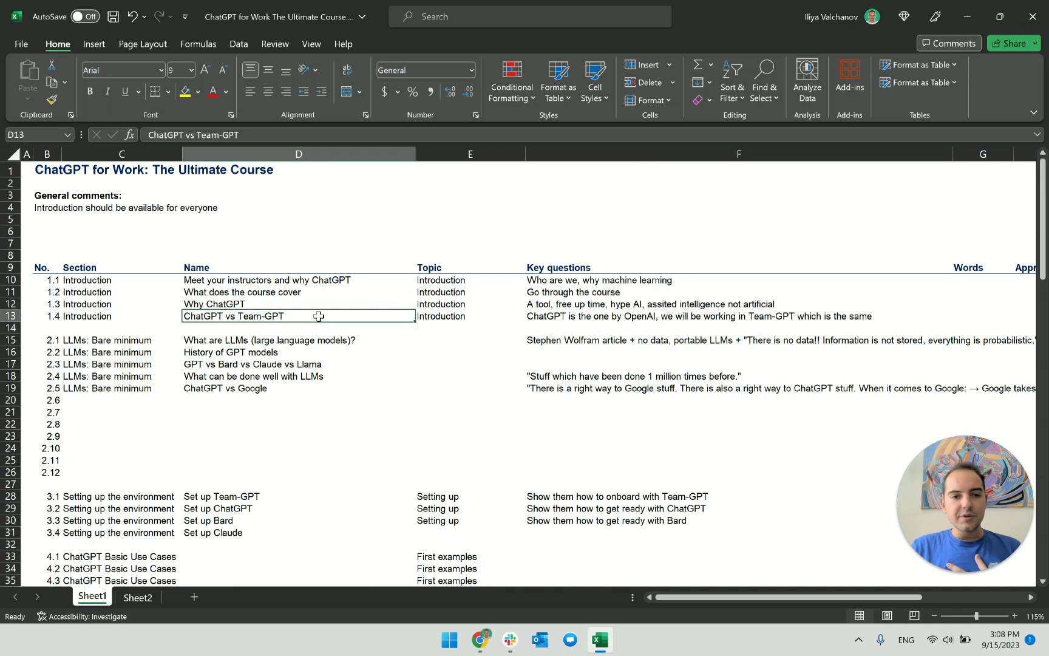
click(545, 320)
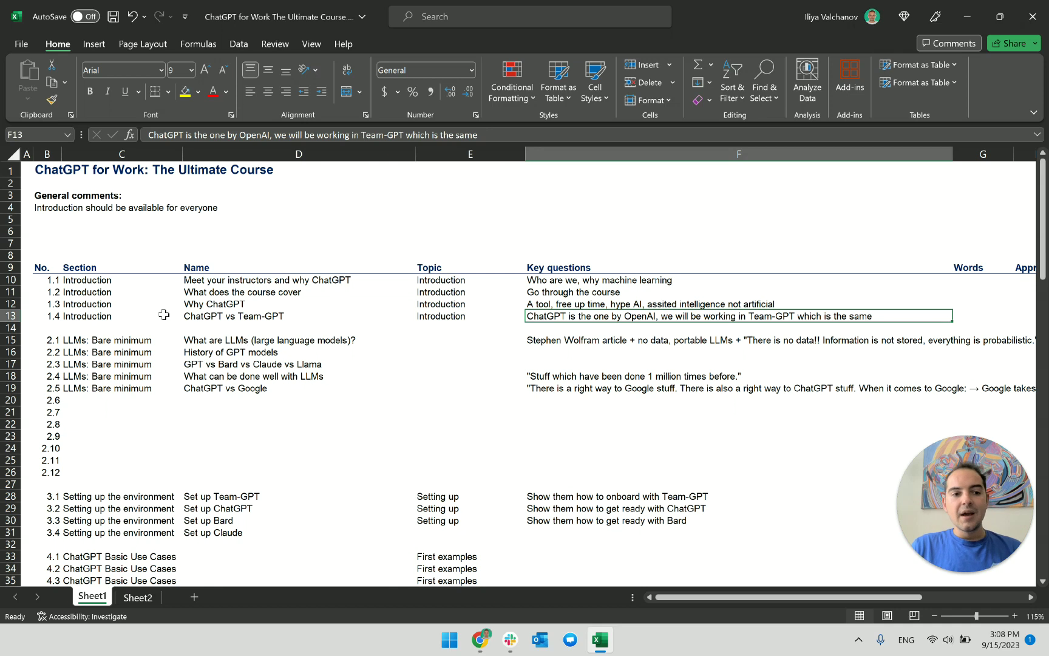
click(122, 327)
click(114, 340)
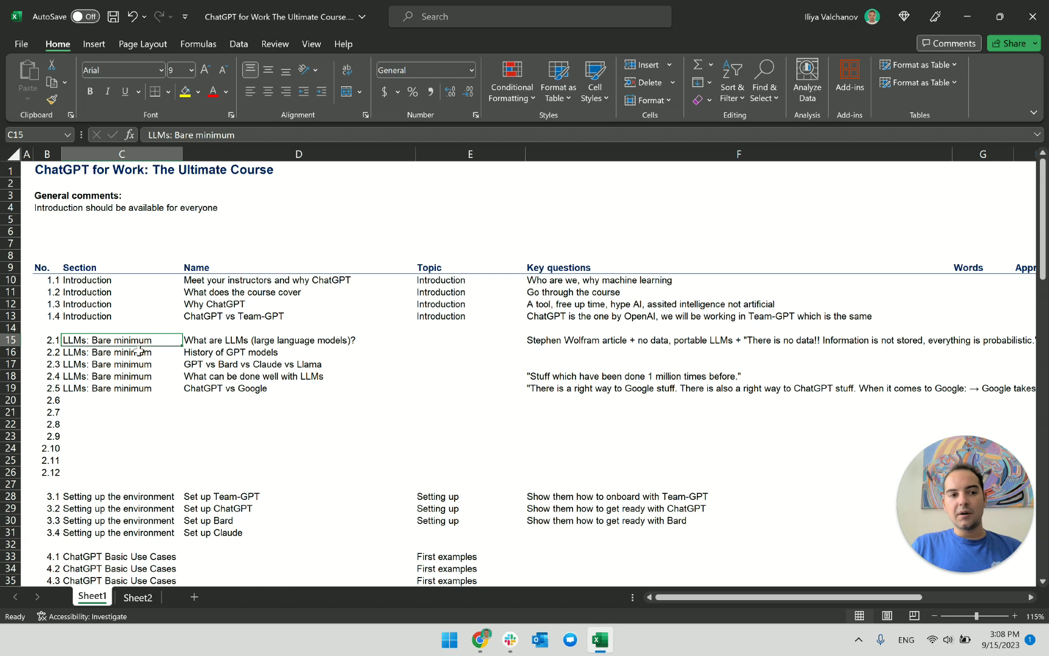
scroll(133, 382, down, 1)
scroll(133, 382, down, 5)
click(113, 426)
drag(238, 424, 237, 461)
click(244, 390)
click(249, 414)
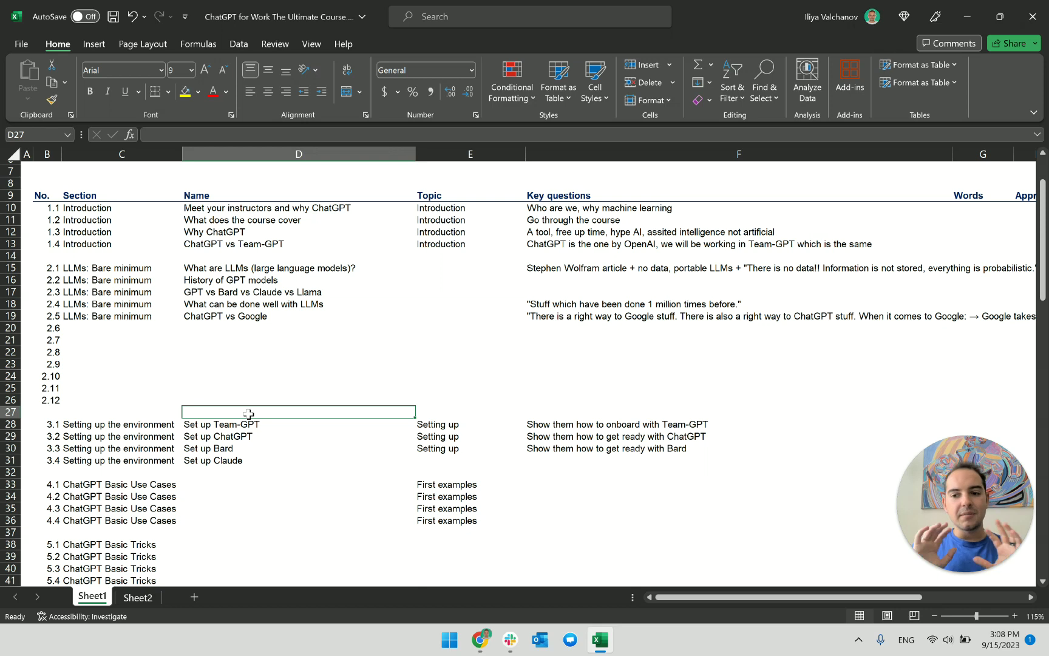
scroll(246, 420, up, 2)
click(62, 172)
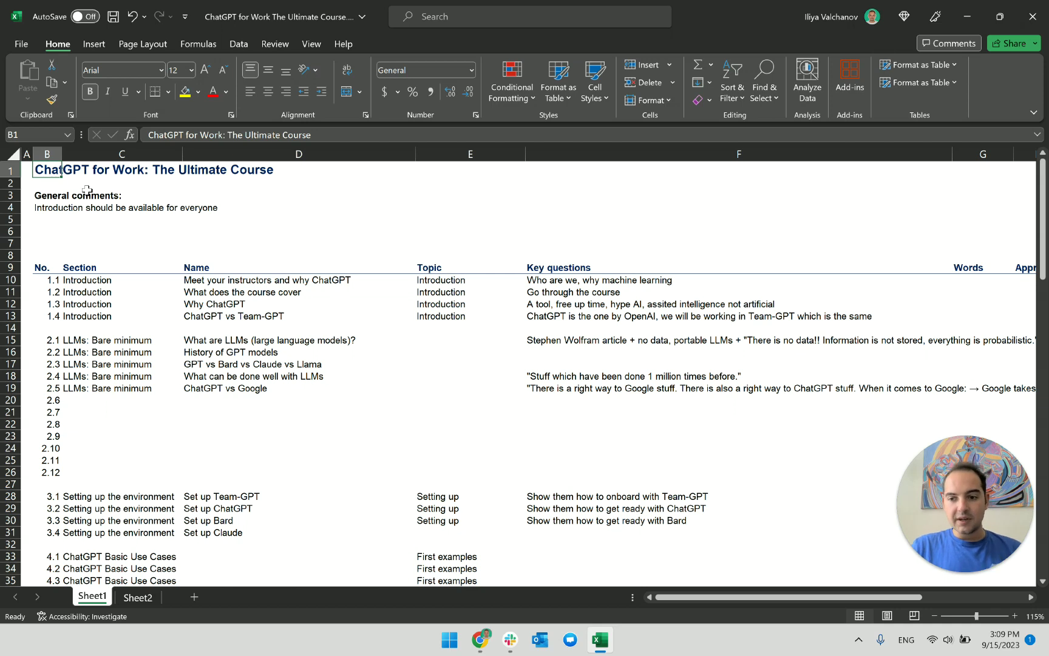
Examine the ChatGPT Basic Use Cases, ChatGPT Basic Tricks and DON'T ask this to ChatGPT sections with their key questions.
scroll(205, 418, down, 3)
scroll(205, 418, down, 2)
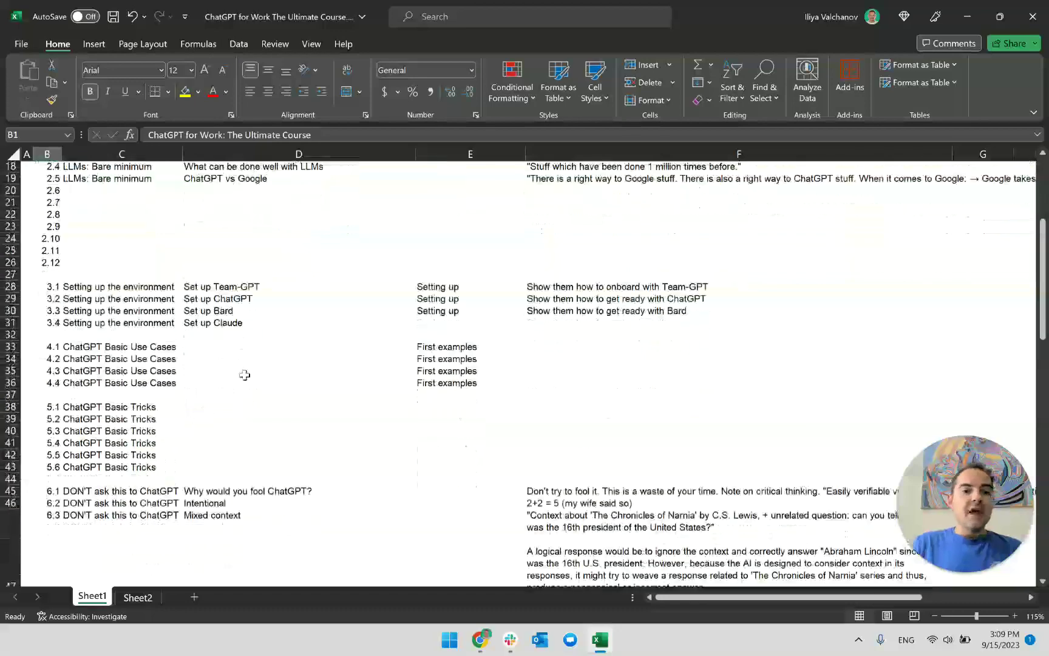
scroll(115, 334, down, 2)
click(77, 296)
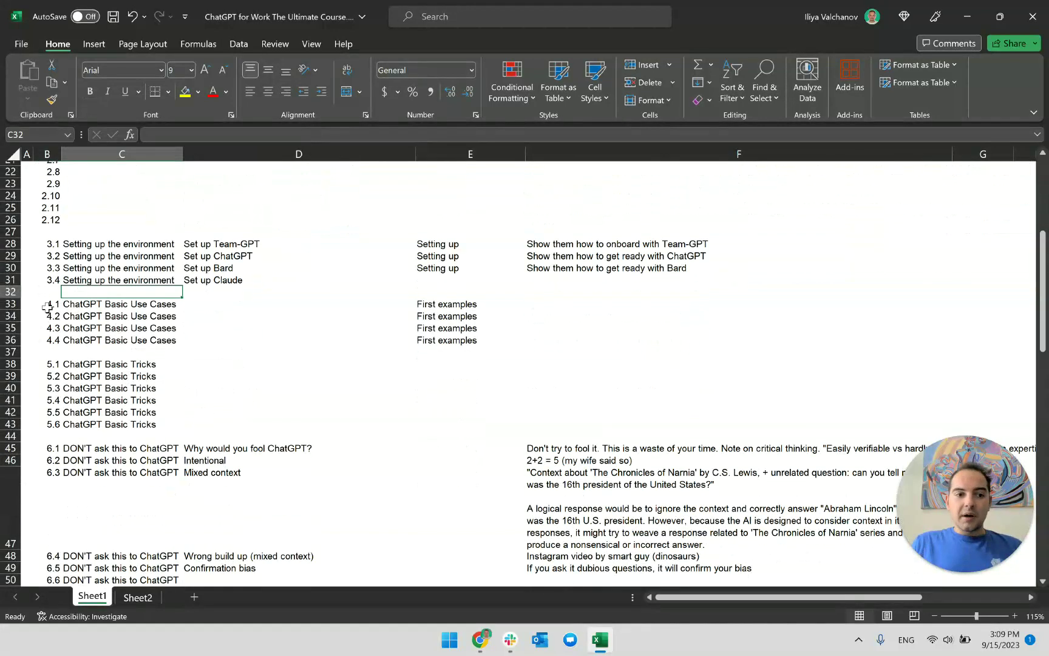
click(138, 364)
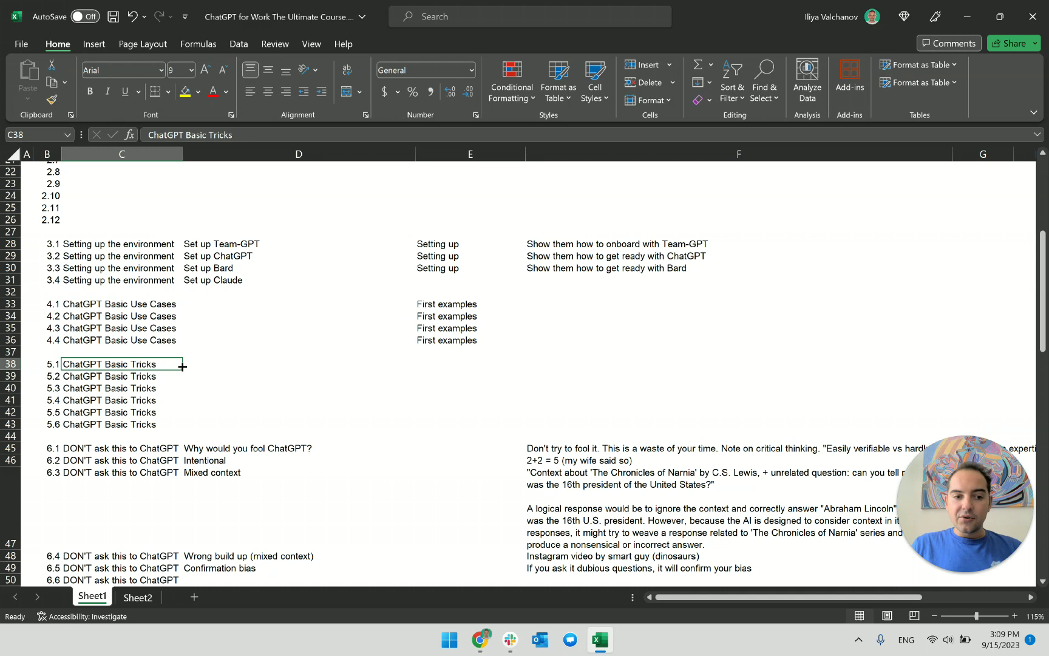
scroll(182, 367, down, 2)
click(135, 376)
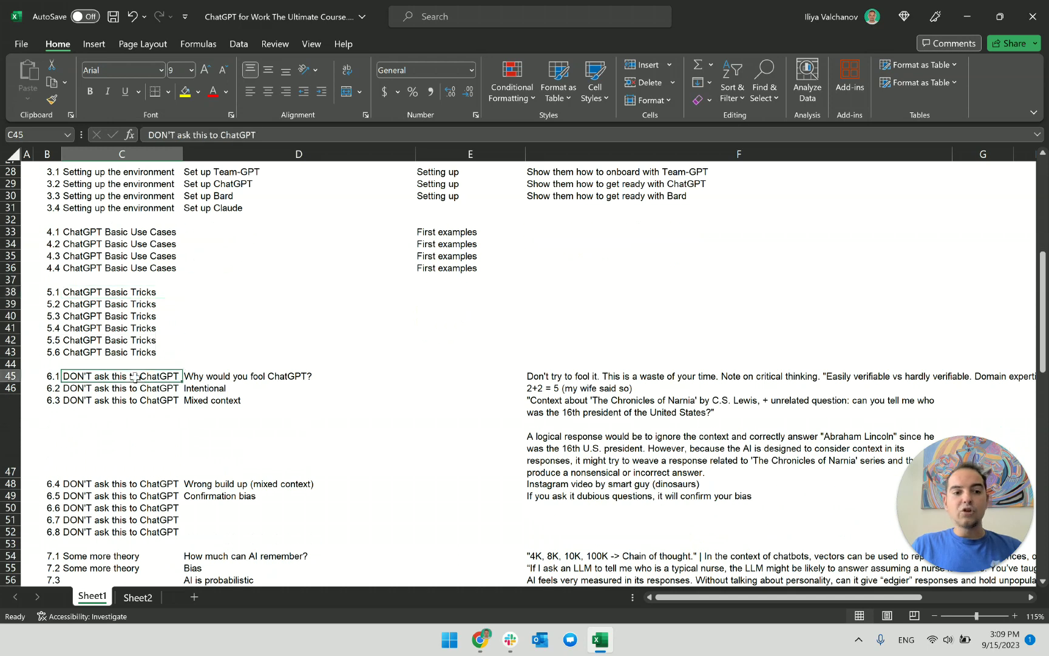
click(259, 377)
click(538, 376)
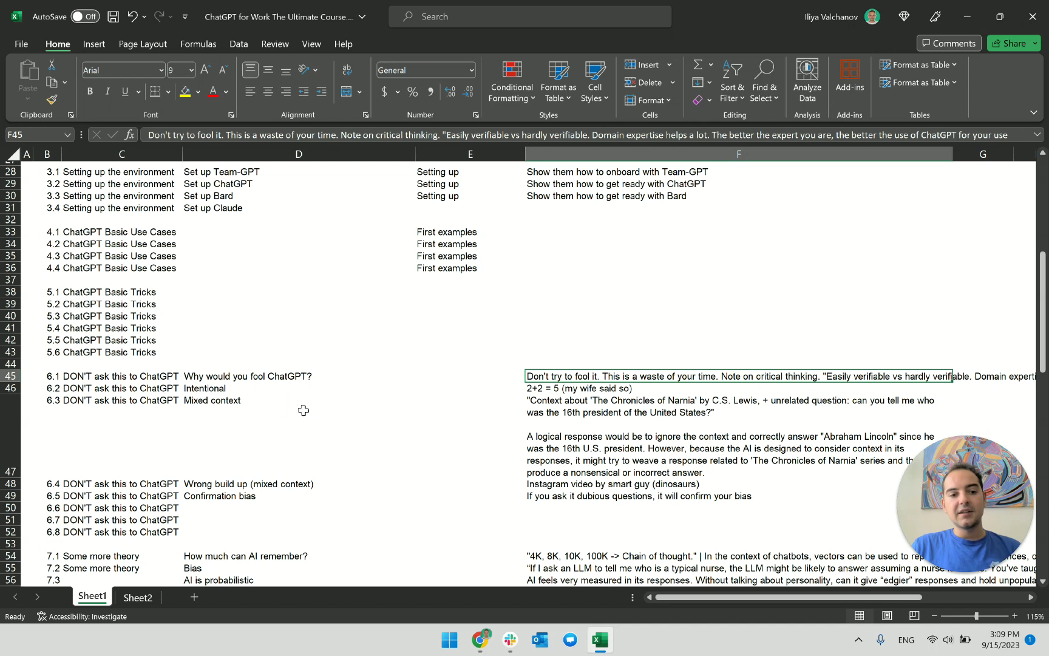
scroll(163, 410, down, 2)
scroll(161, 411, down, 1)
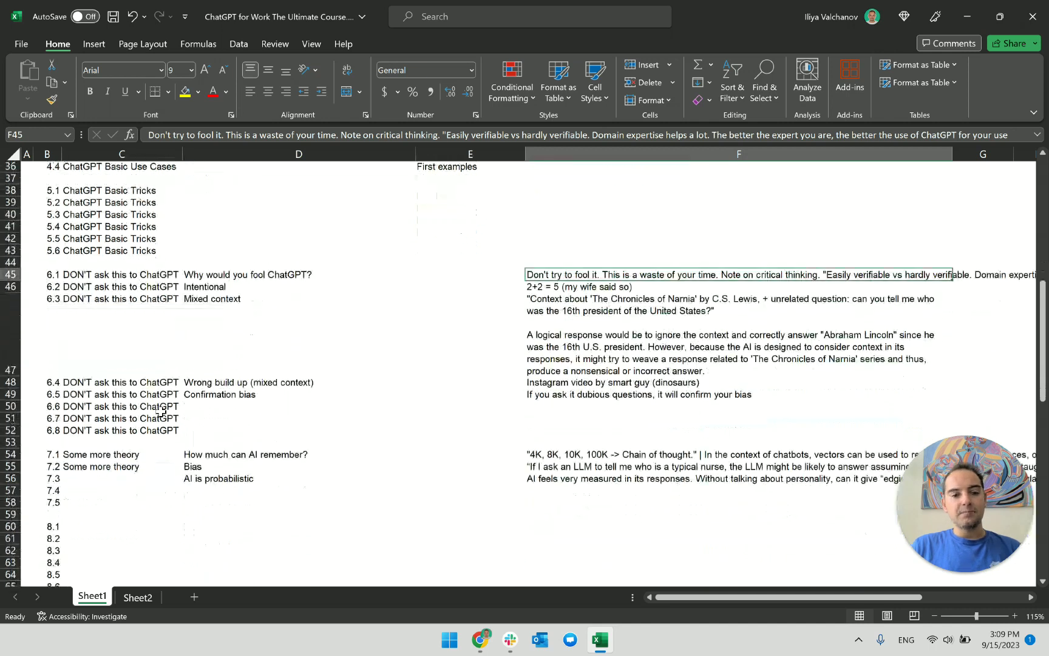
click(238, 377)
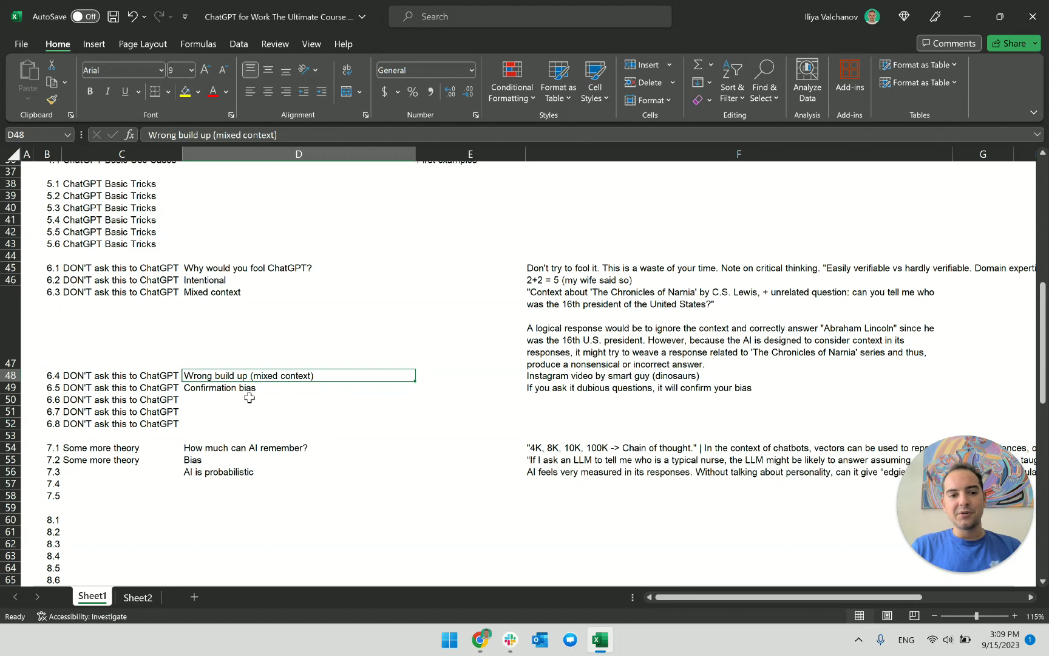
Examine the Some more theory section and the rest of the outline down to Mini projects and Advanced Topics.
scroll(219, 378, down, 1)
scroll(220, 378, down, 1)
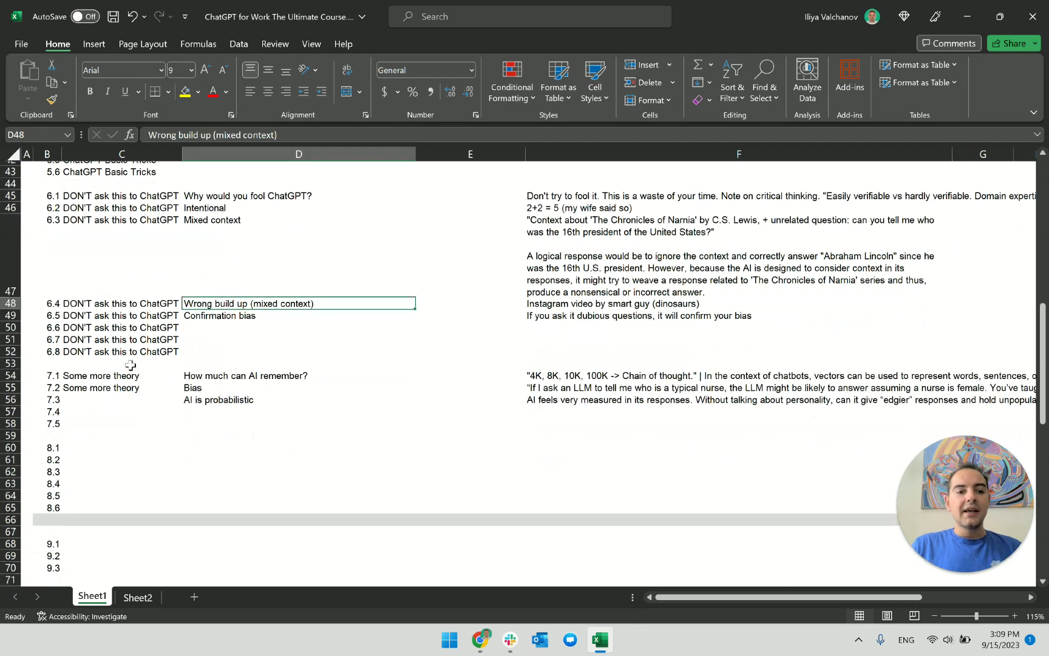
click(124, 375)
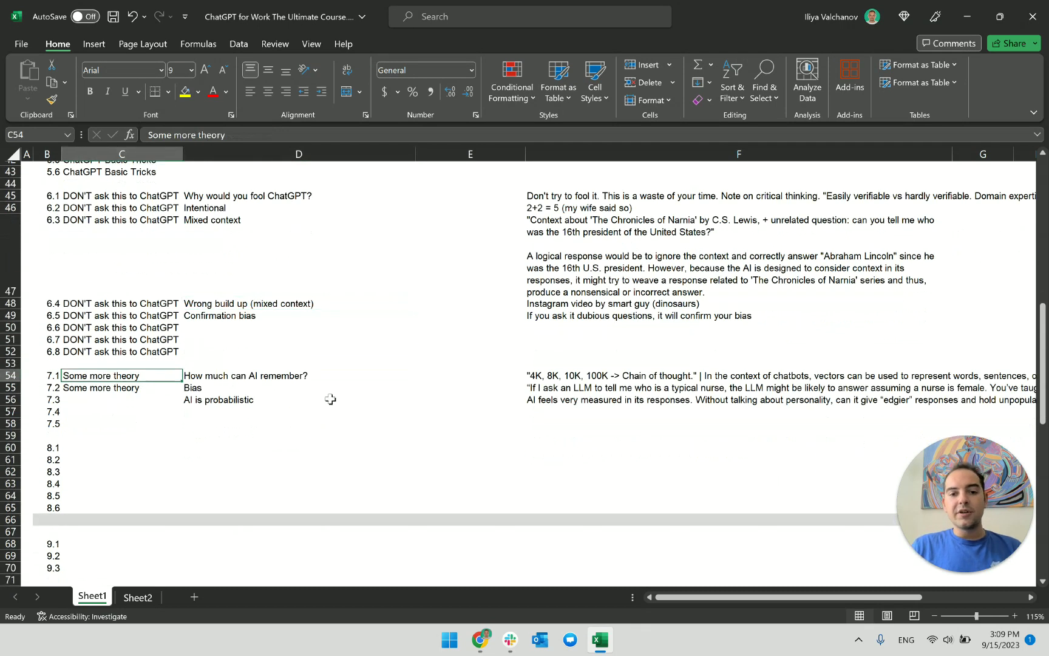
scroll(141, 366, down, 3)
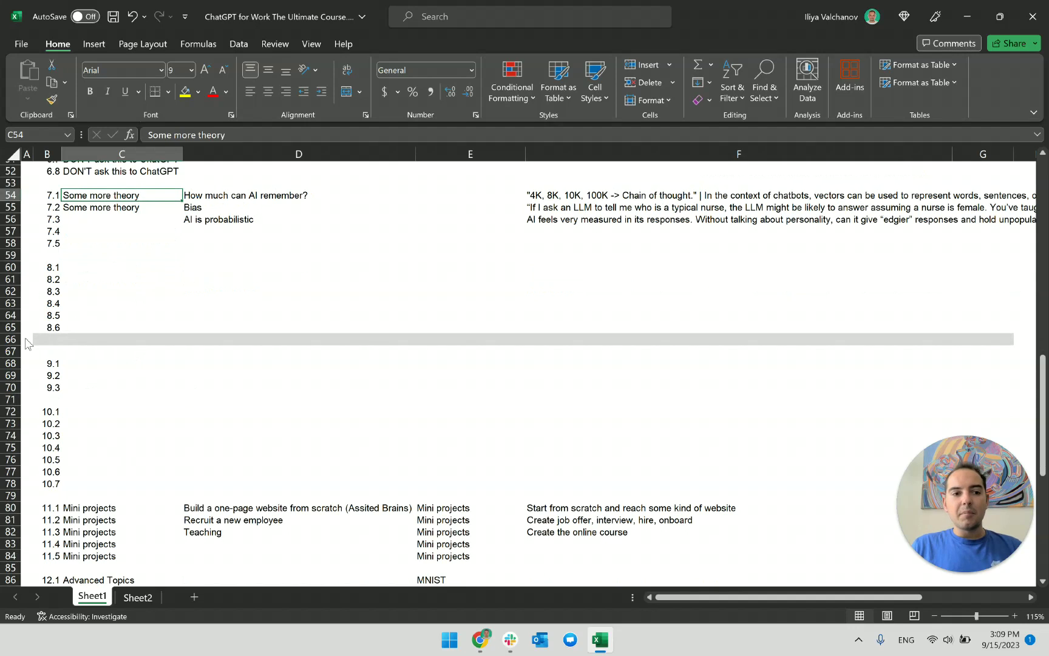
click(104, 350)
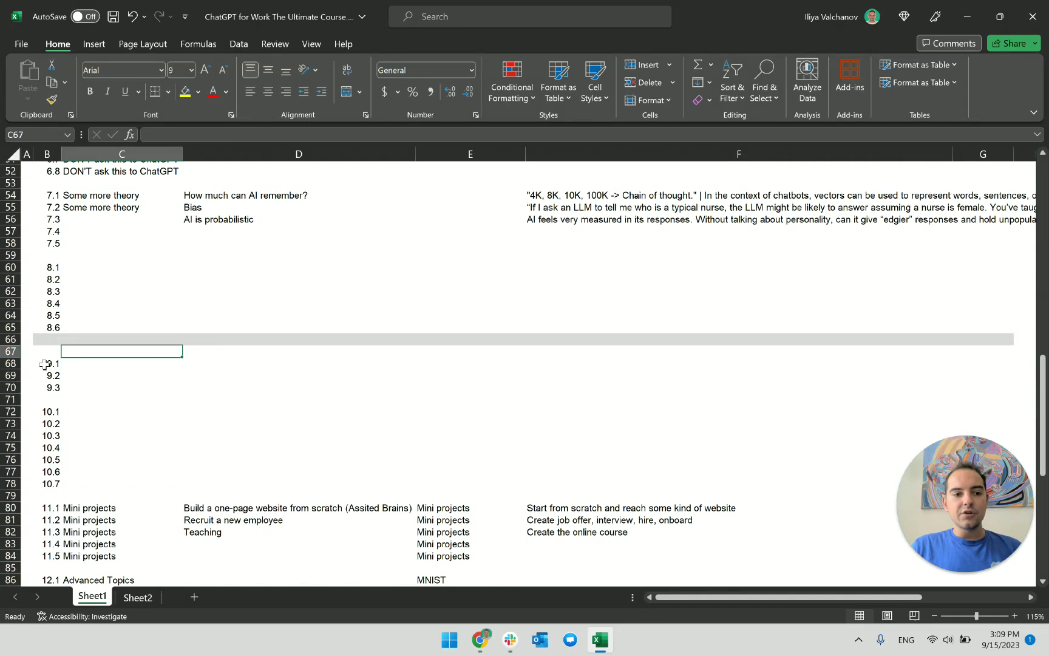
scroll(142, 336, down, 1)
scroll(142, 335, down, 5)
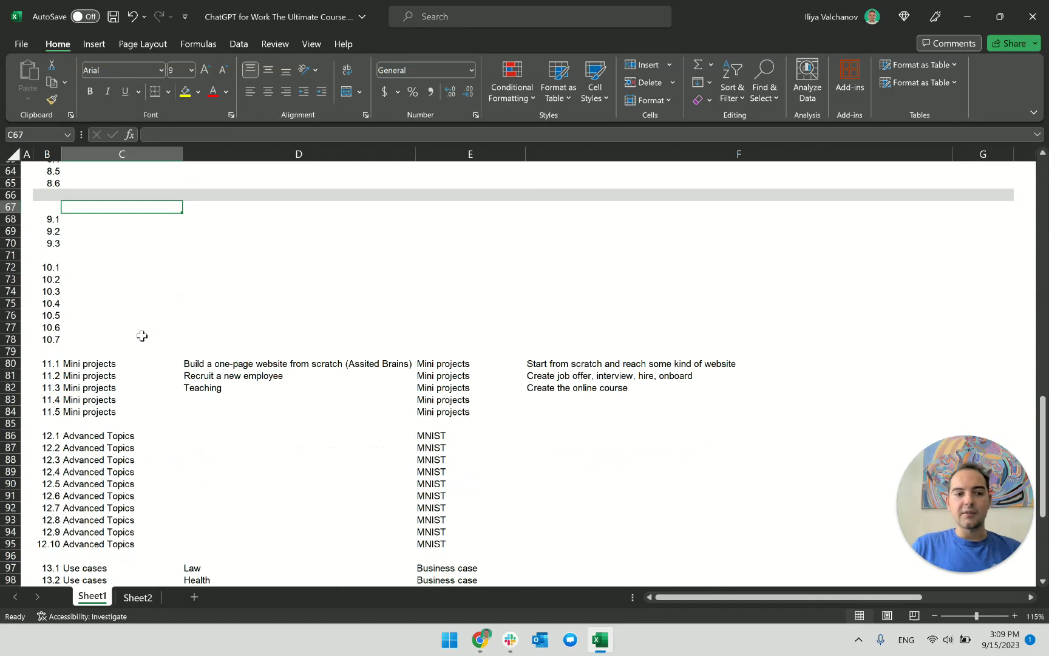
Examine the Mini projects, Advanced Topics, Use cases and Conclusion sections, then return to the start of the outline.
click(106, 280)
drag(185, 295, 233, 331)
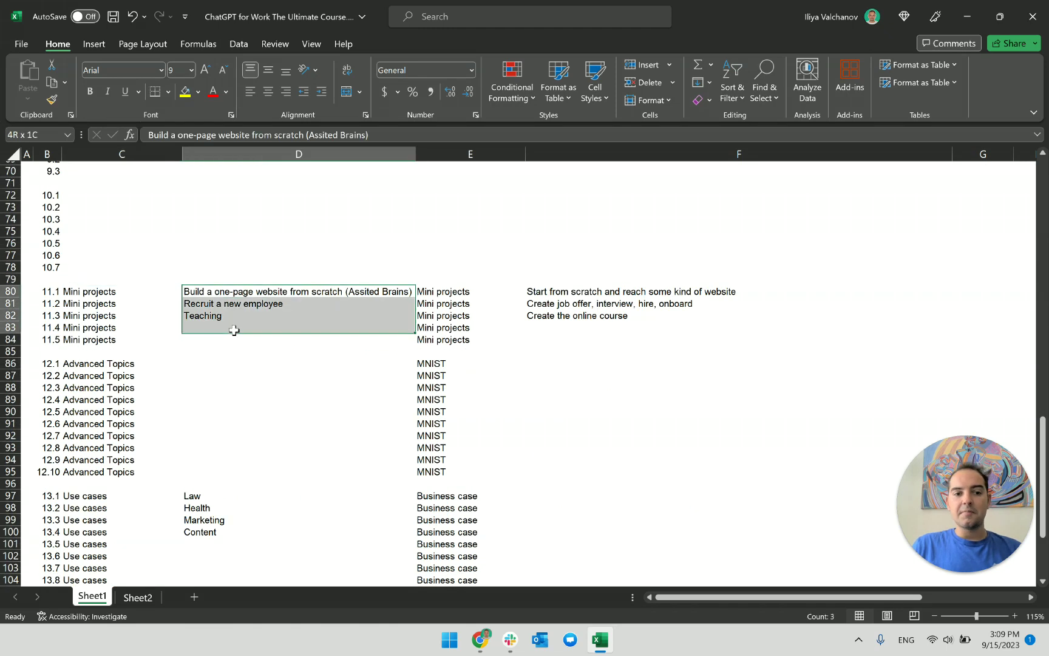
click(197, 353)
scroll(134, 376, down, 3)
scroll(134, 379, down, 2)
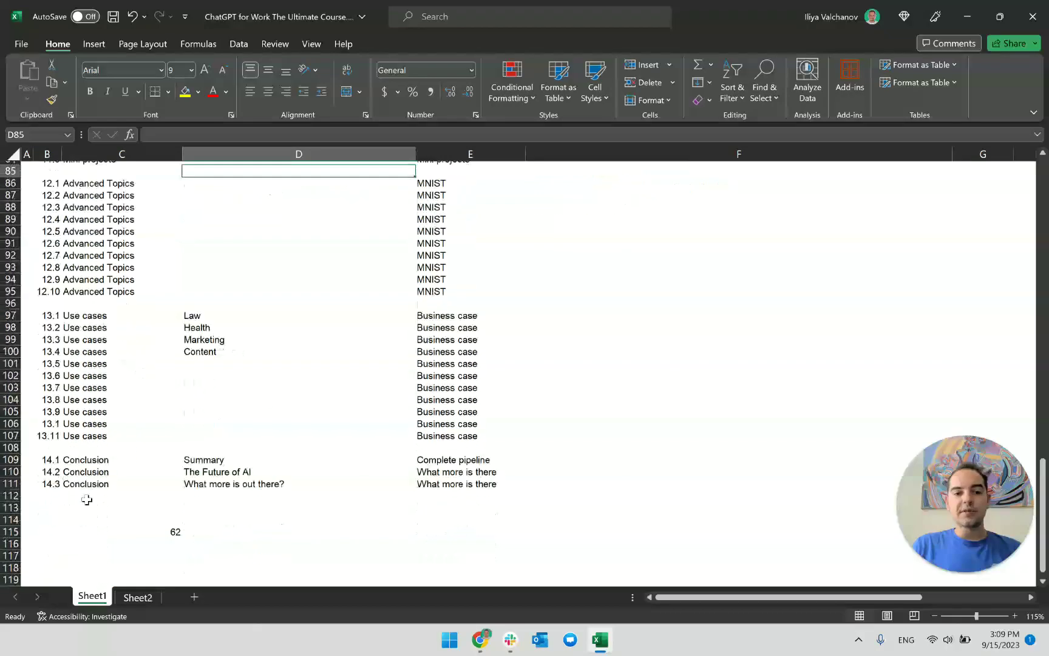
scroll(264, 403, up, 3)
scroll(265, 403, up, 20)
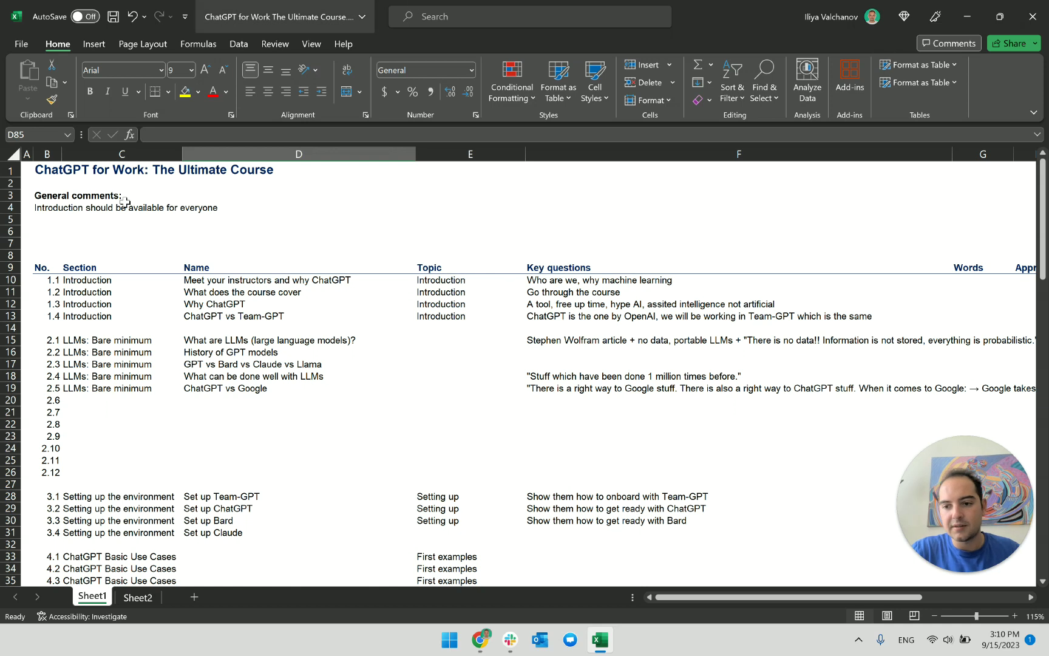
Switch to Team-GPT in the browser and set the model of Chat 9 to GPT-4.
click(480, 640)
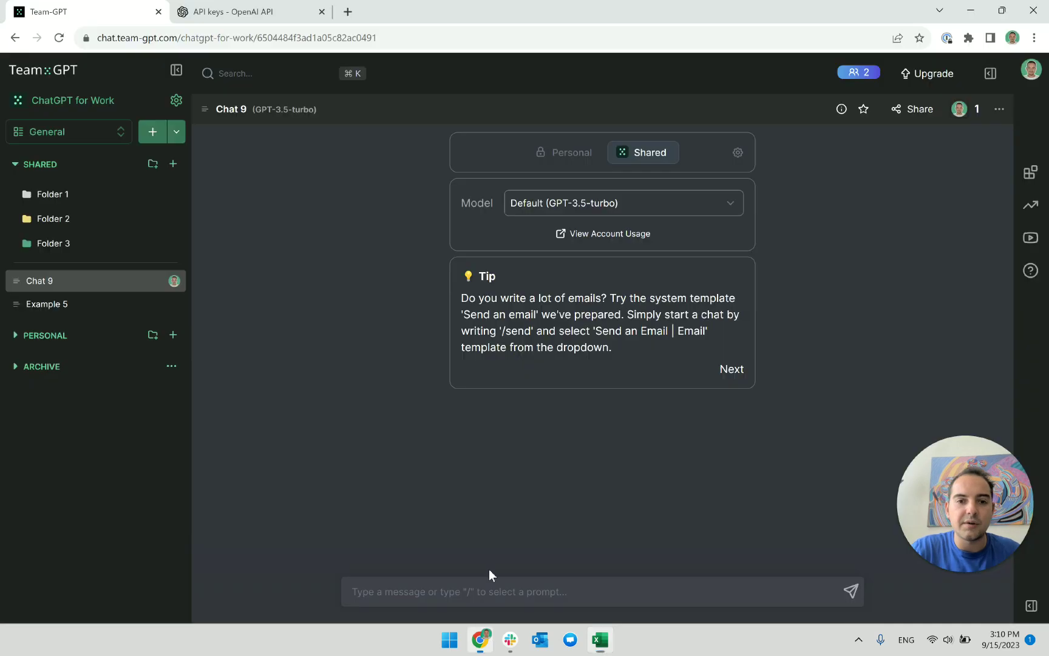
click(631, 208)
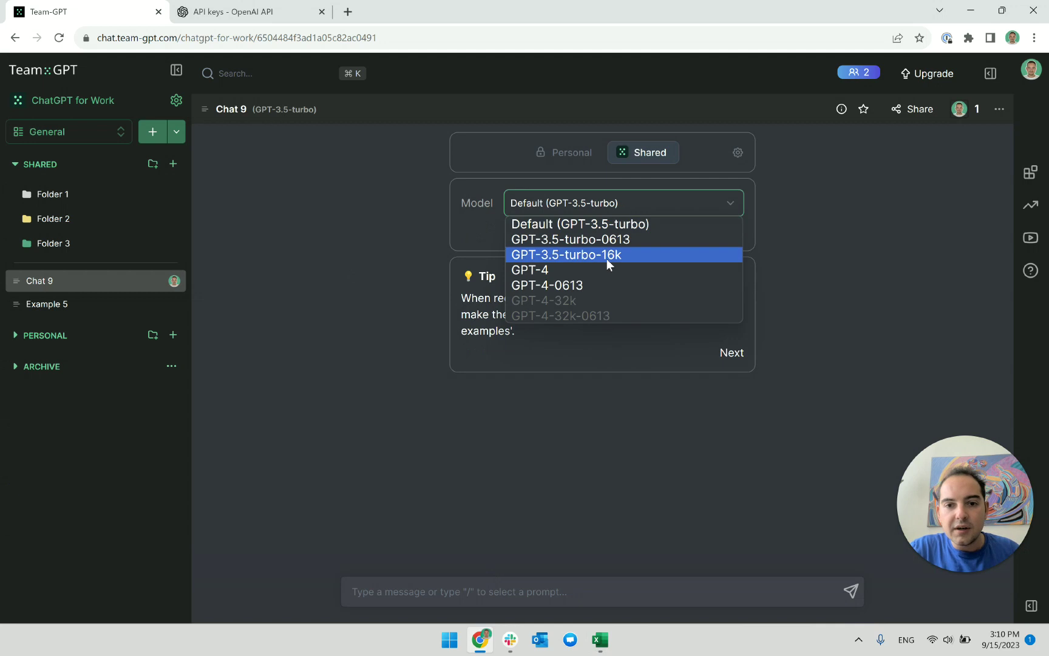
click(602, 272)
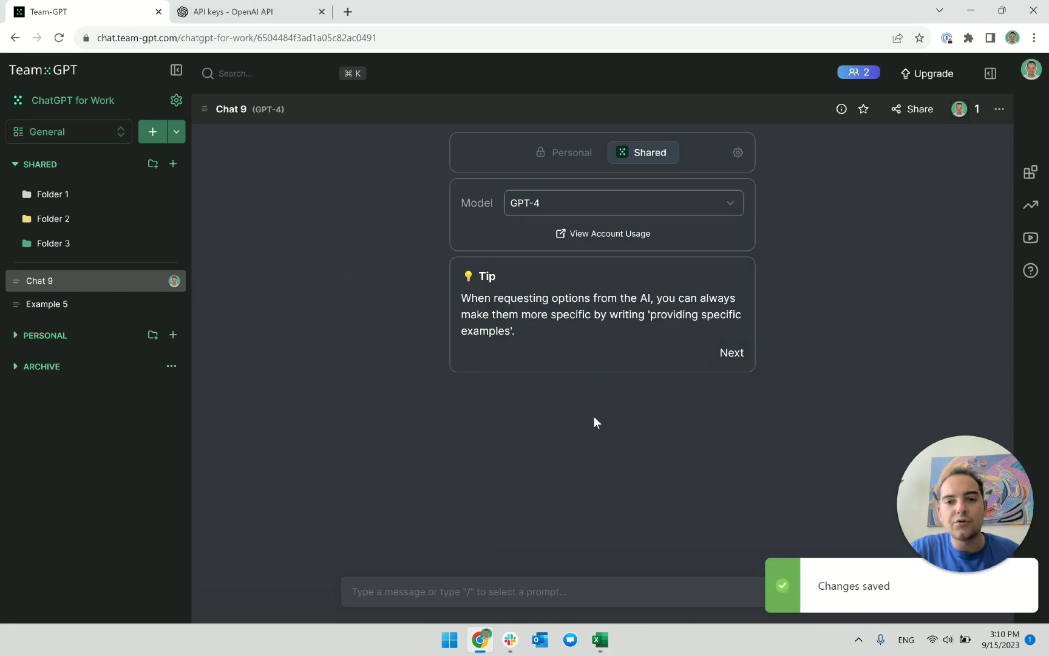
Start the Chat 9 message with the heading "Context:" on its own line.
click(450, 596)
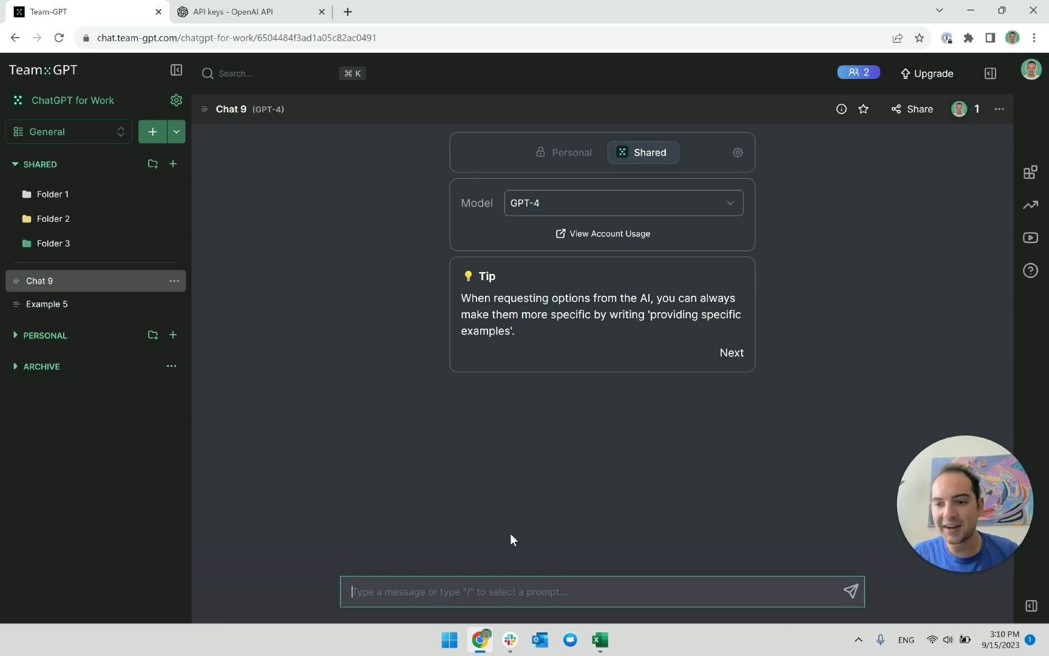
text(cd)
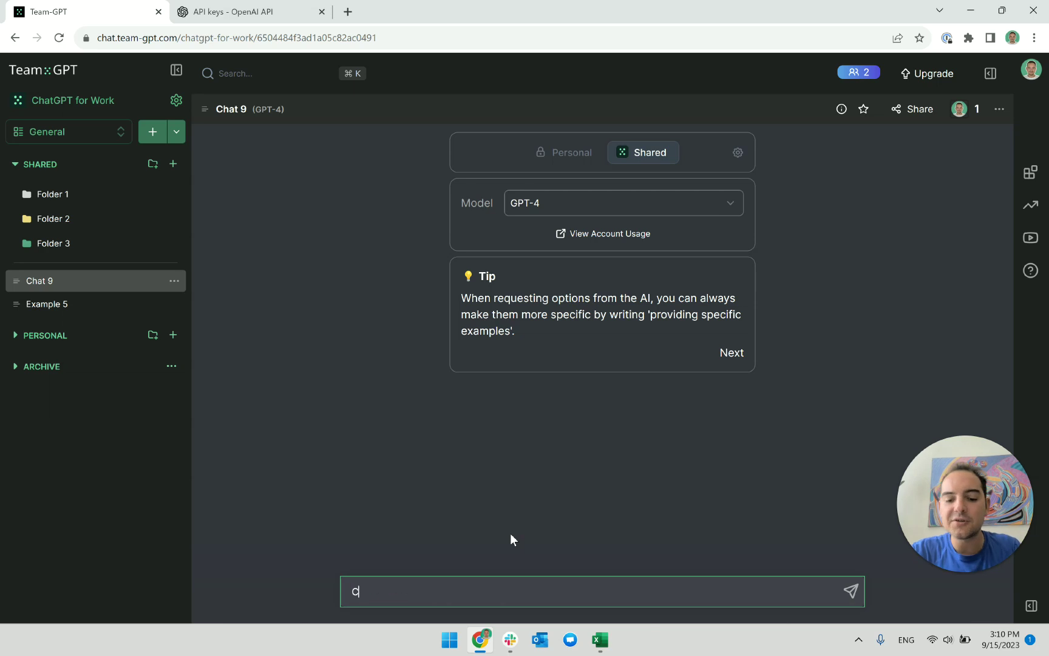
key(BackSpace)
key(BackSpace)
text(Context:)
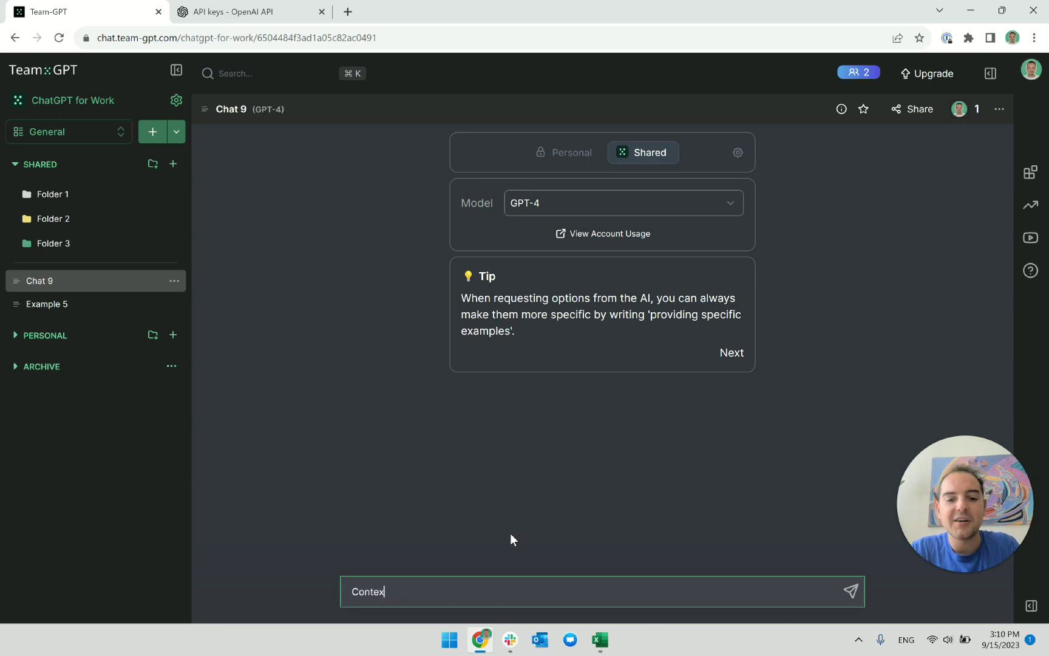
key(shift+Return)
Write under the heading "I am creating an online course on the topic of LLMs (large language models), and ChatGPT in particular.".
text(s)
key(BackSpace)
text(d)
key(BackSpace)
text(I am)
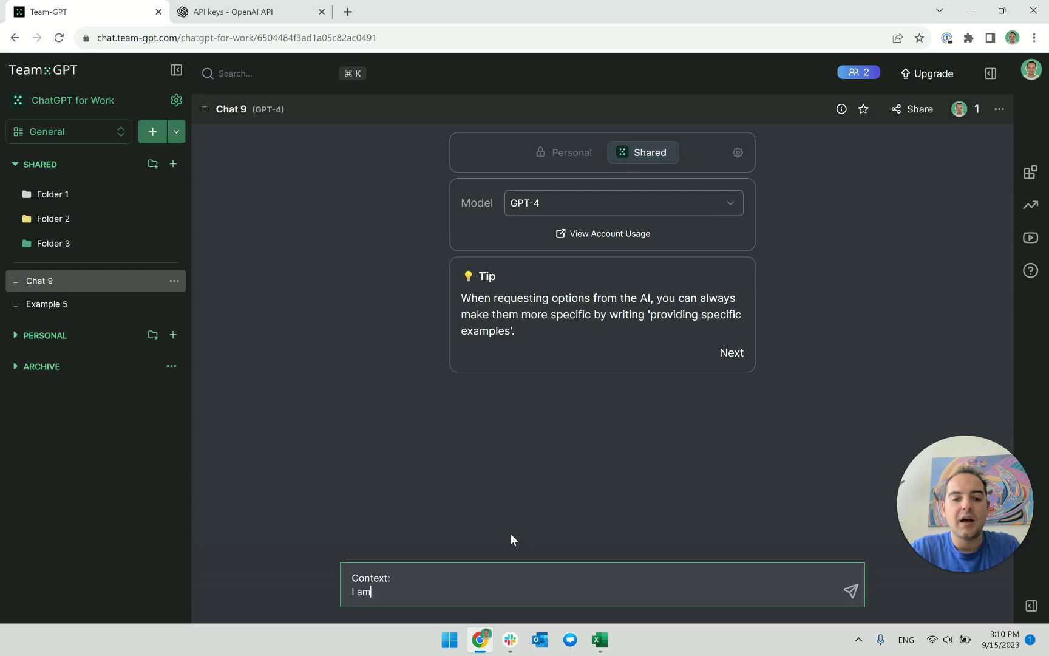
text( creating an online c)
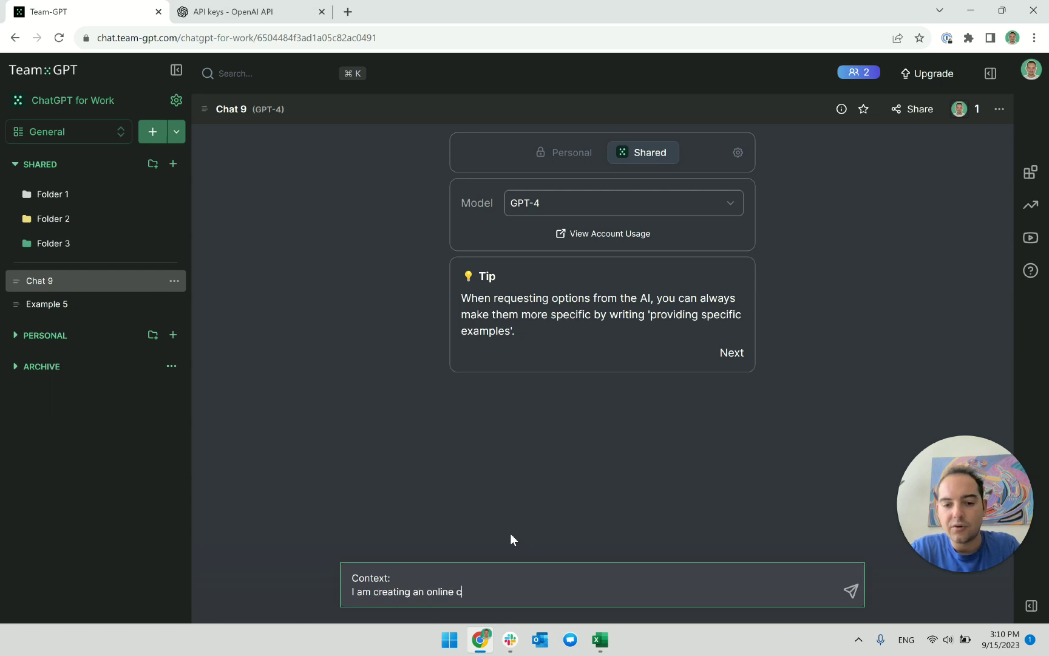
text(ourse on the topic of)
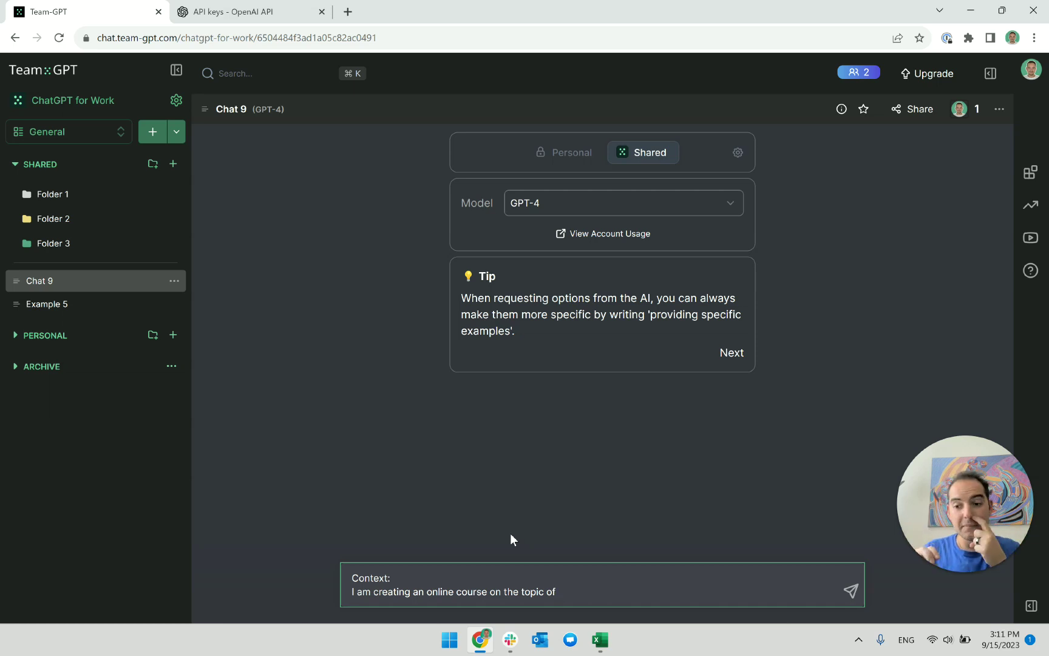
text(LLMs ()
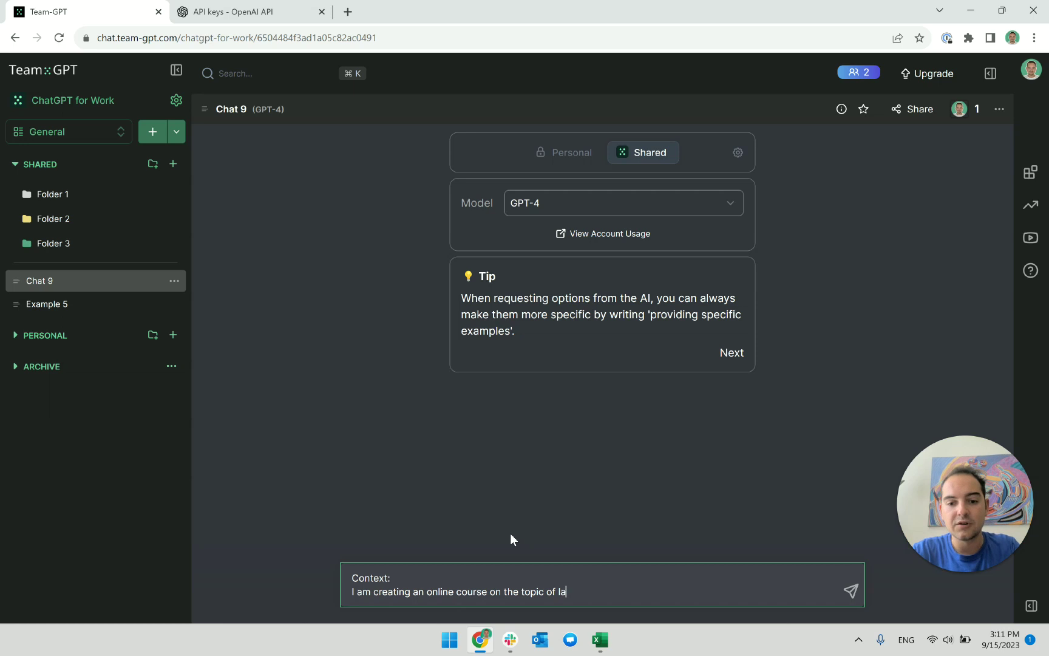
text(large )
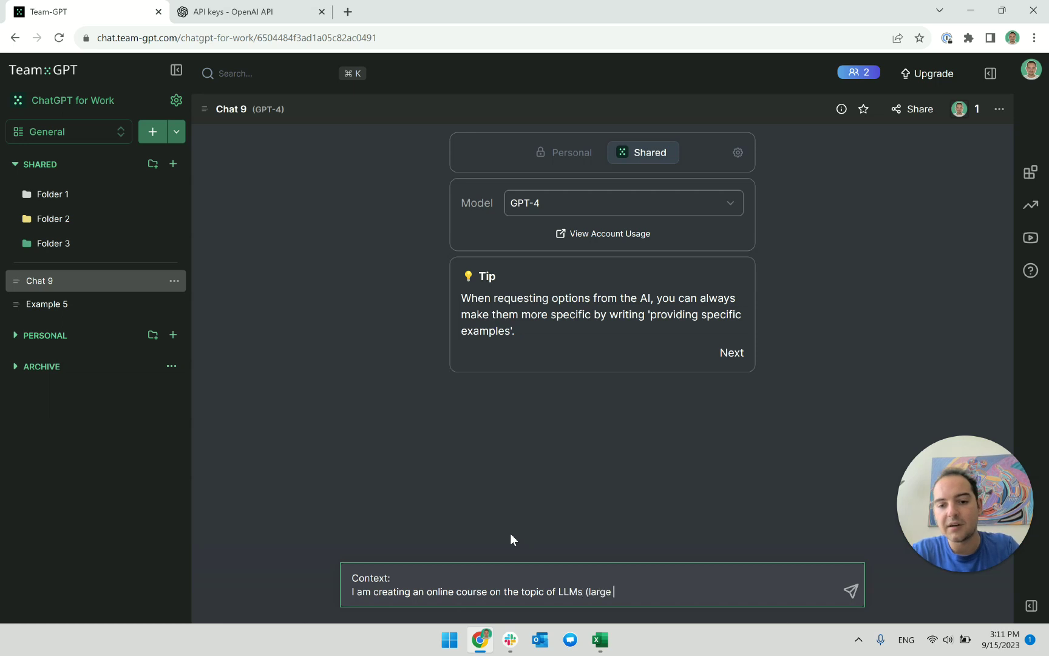
text(language models), a)
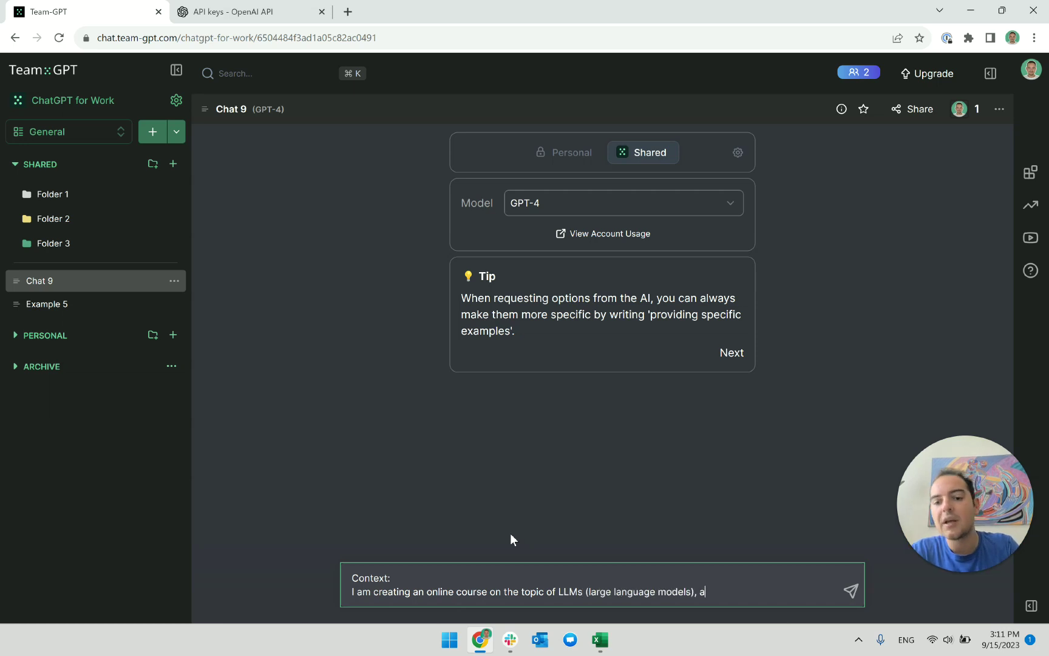
text(nd ChatGPT in particular)
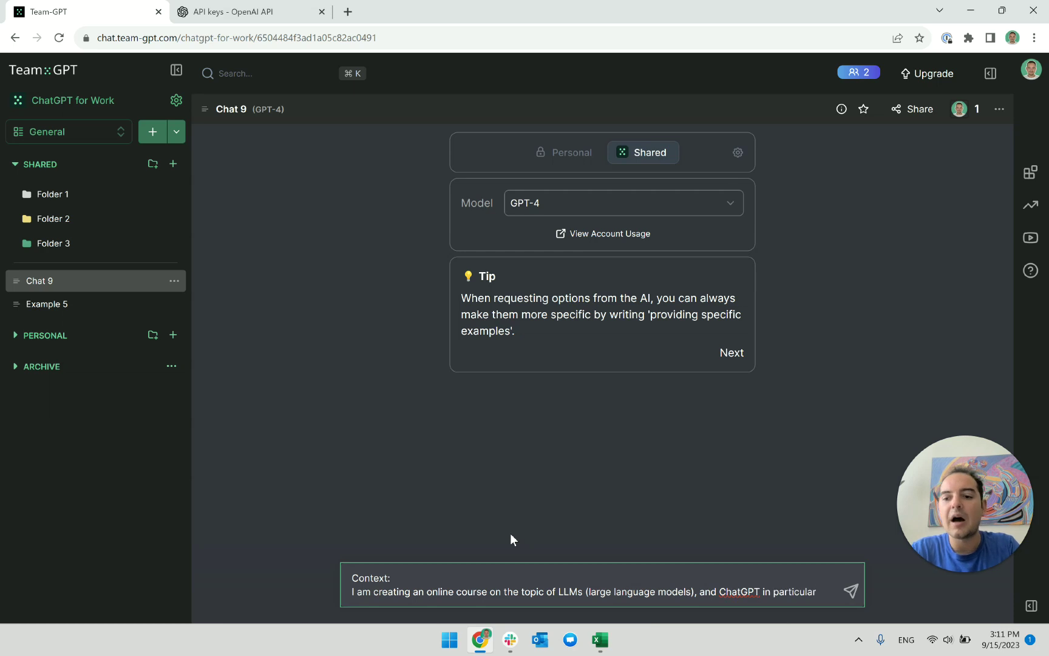
text(.)
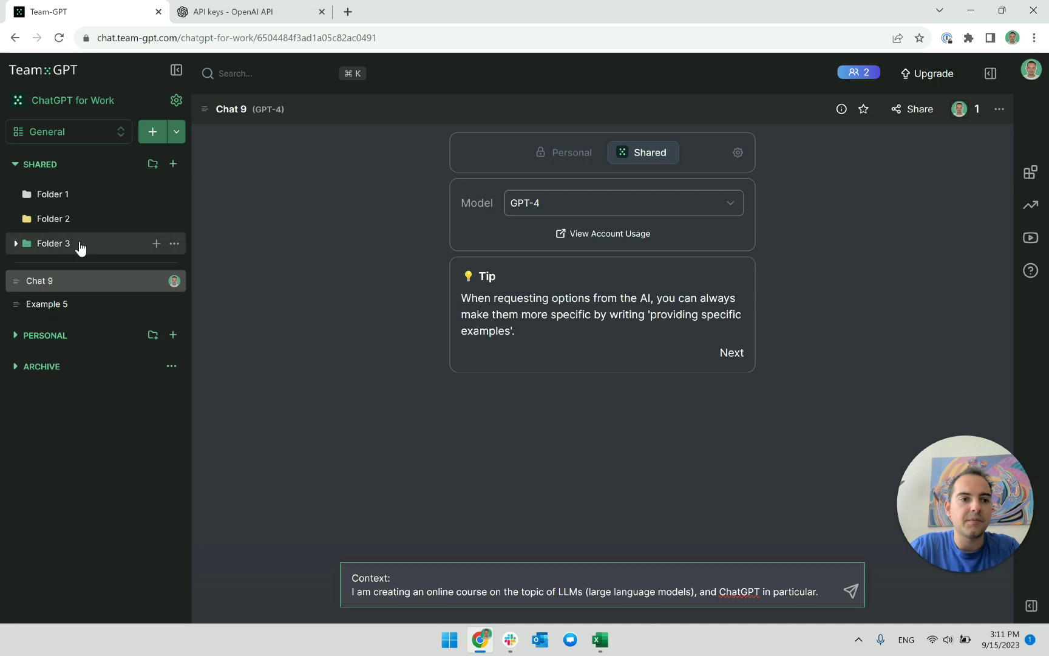
Add to the context "This course aims to teach millions of people how to use LLMs (and ChatGPT) well for their work.".
click(16, 312)
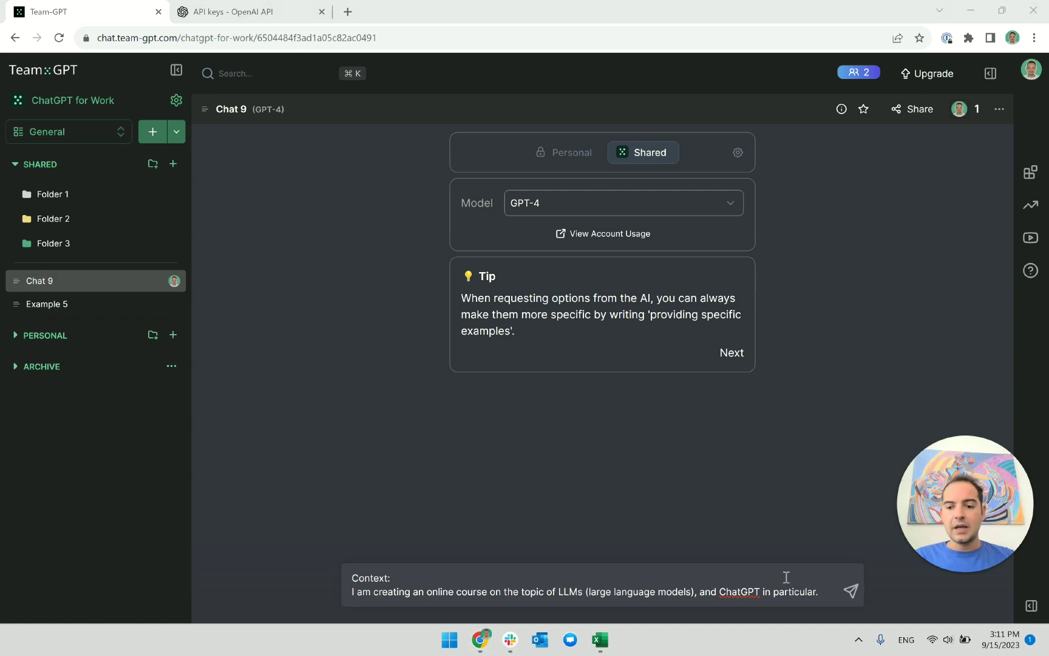
click(832, 599)
text(This course )
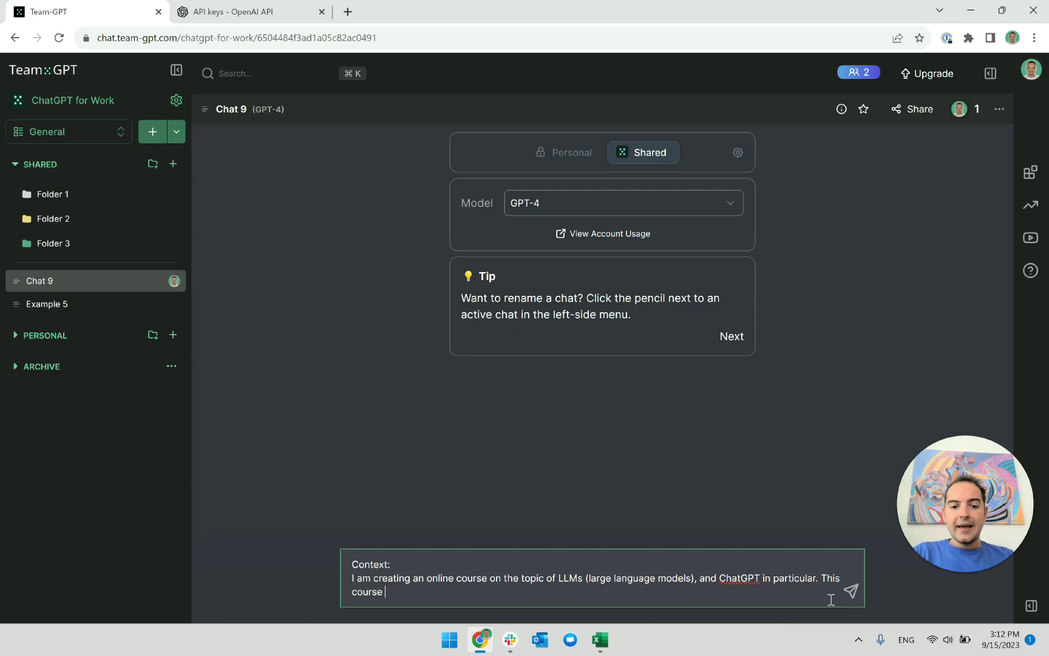
text(aims to teahc pe)
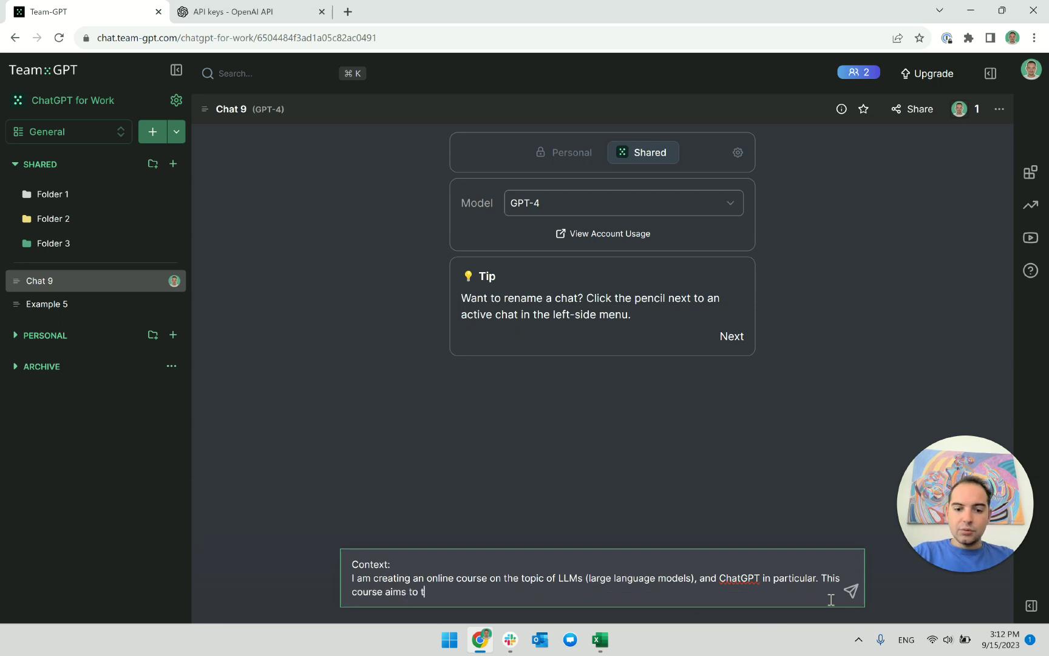
key(BackSpace)
key(BackSpace)
key(BackSpace)
key(BackSpace)
key(BackSpace)
text(ch )
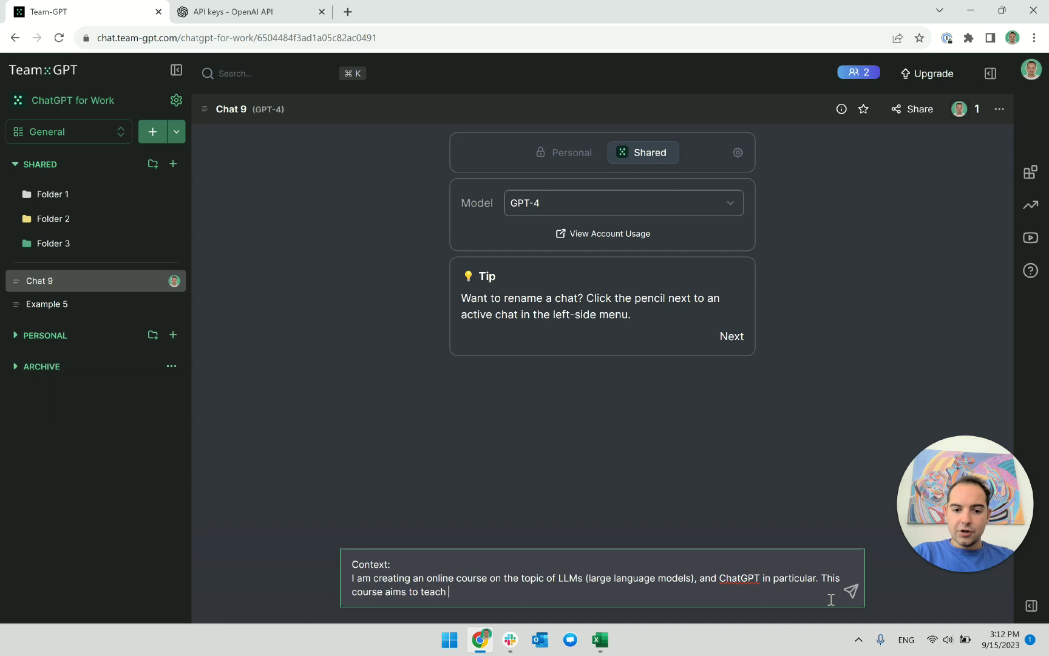
text(millions of peole)
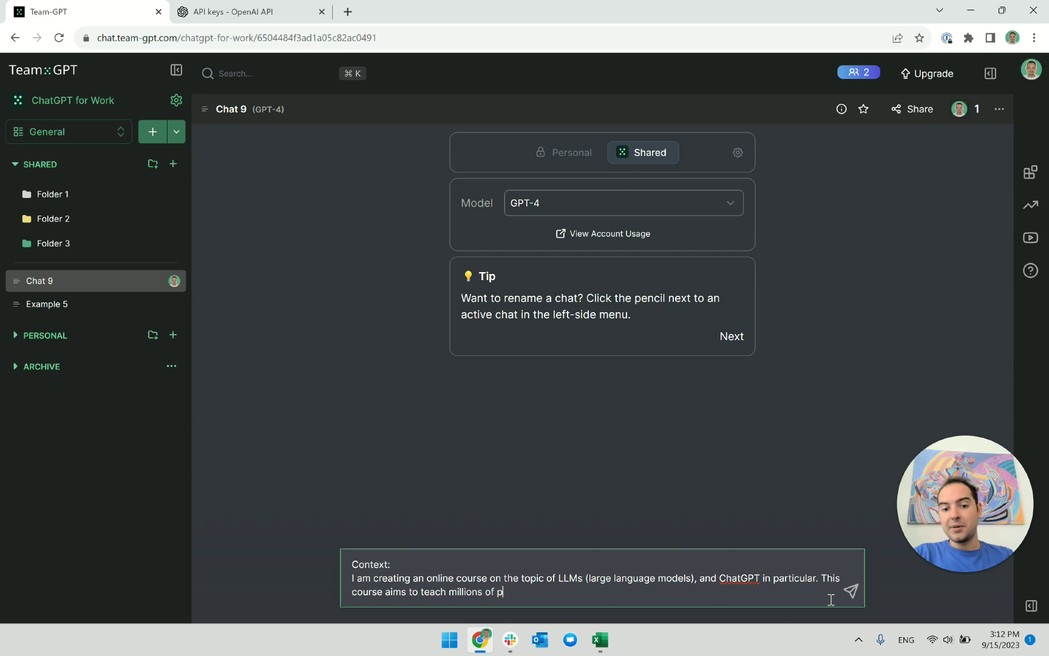
key(BackSpace)
key(BackSpace)
text(ple how )
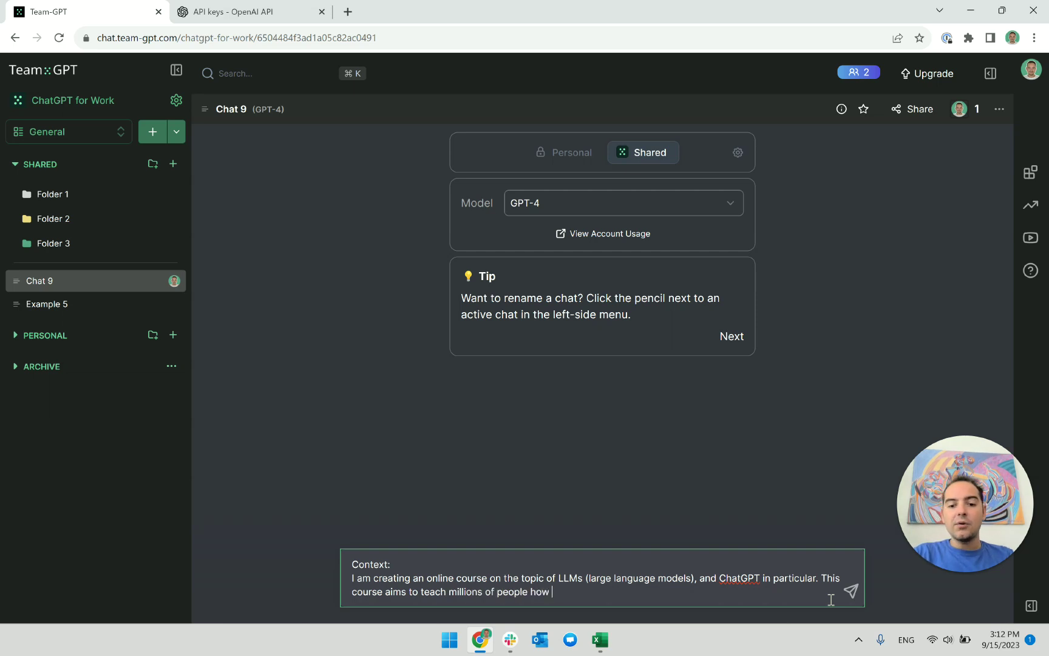
text(to use Ll)
key(BackSpace)
key(BackSpace)
text(LLMs (and Cha)
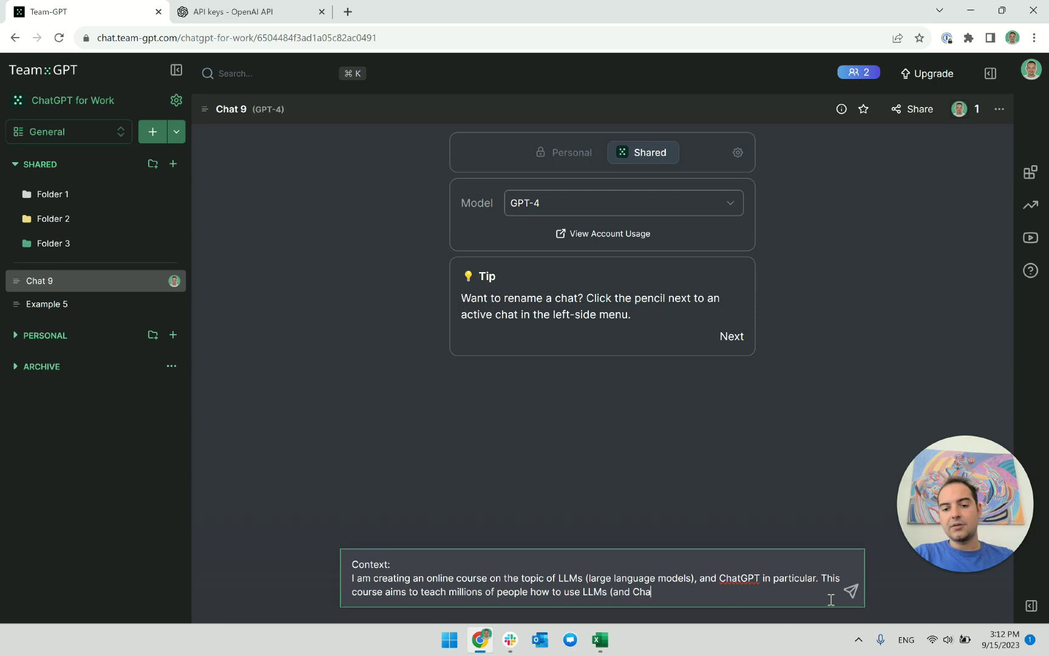
text(tGPT))
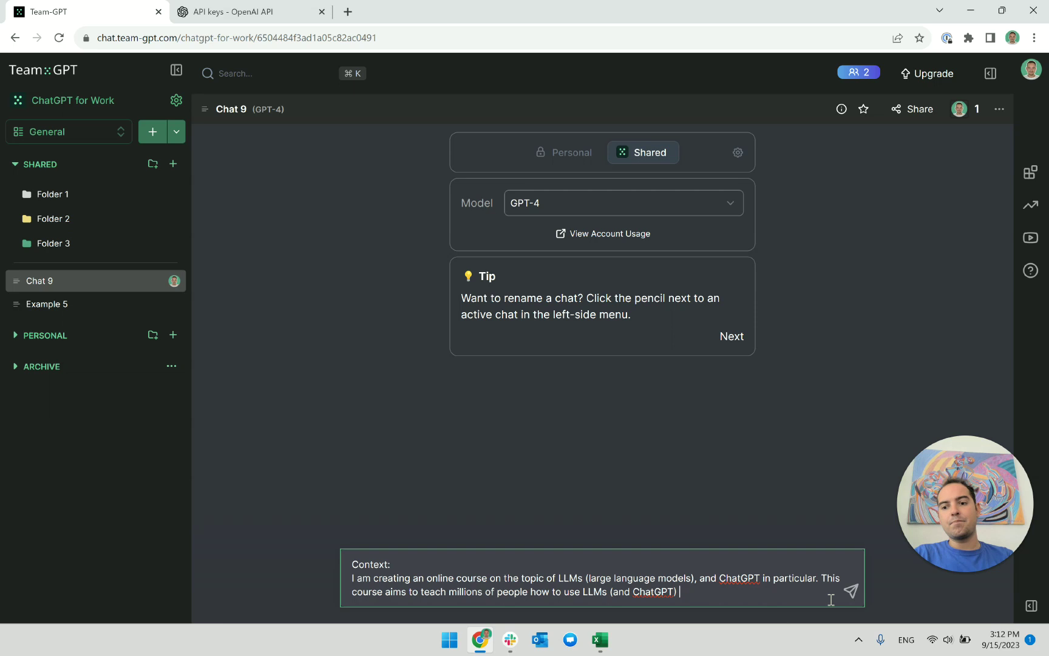
text( more)
key(BackSpace)
key(BackSpace)
key(BackSpace)
key(BackSpace)
text(well for their work. )
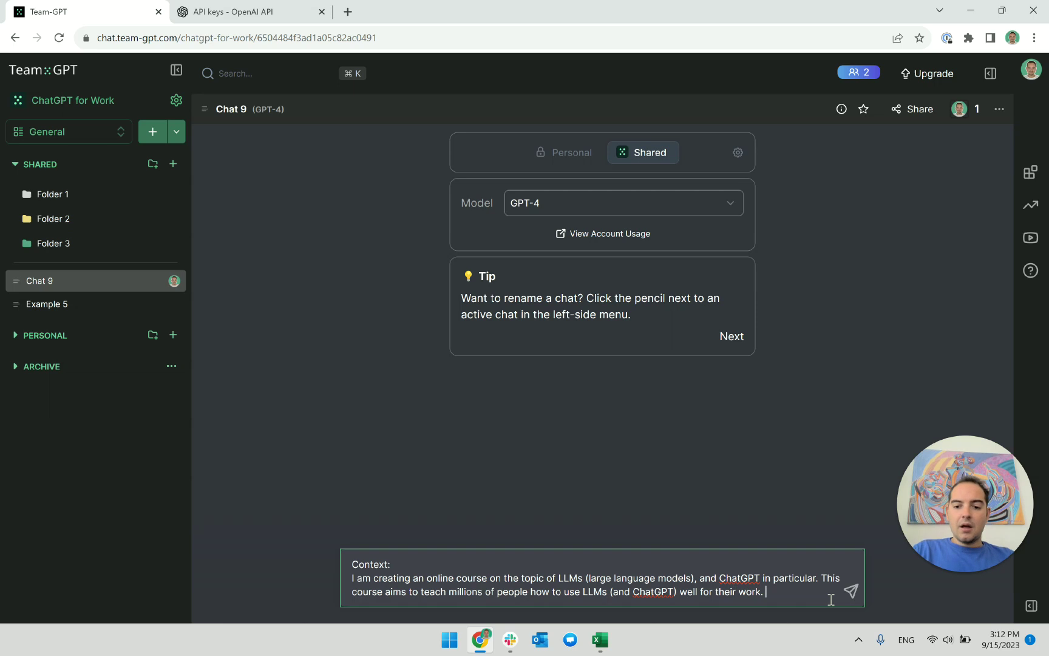
Continue the context with the sentence "Many professions can benefit from ChatGPT as a technology.".
text(Many pro)
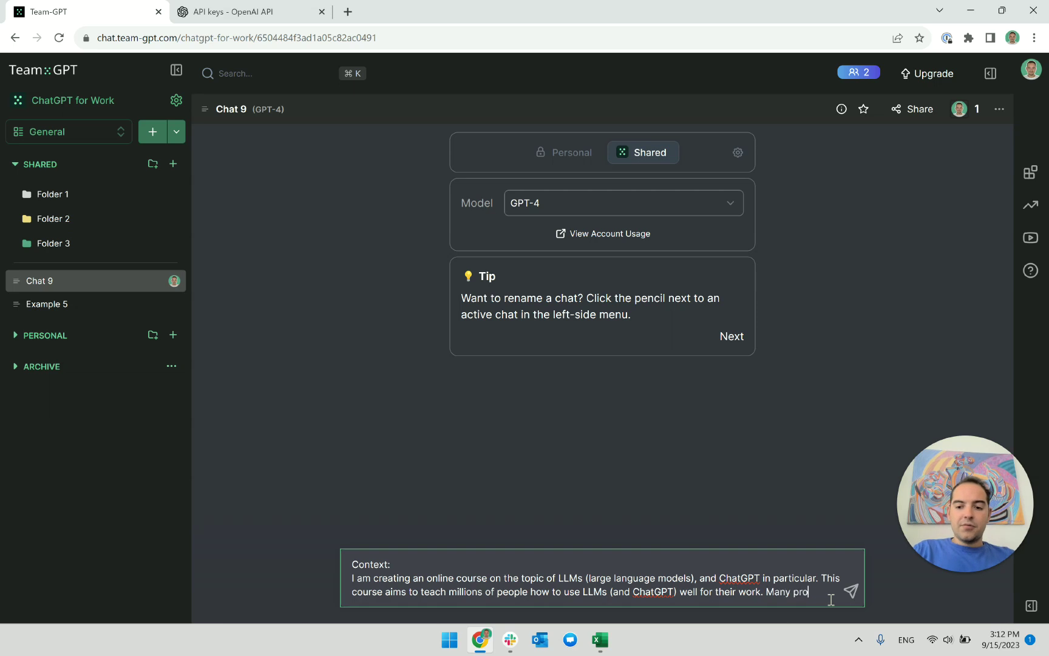
text(fessions can benefit from )
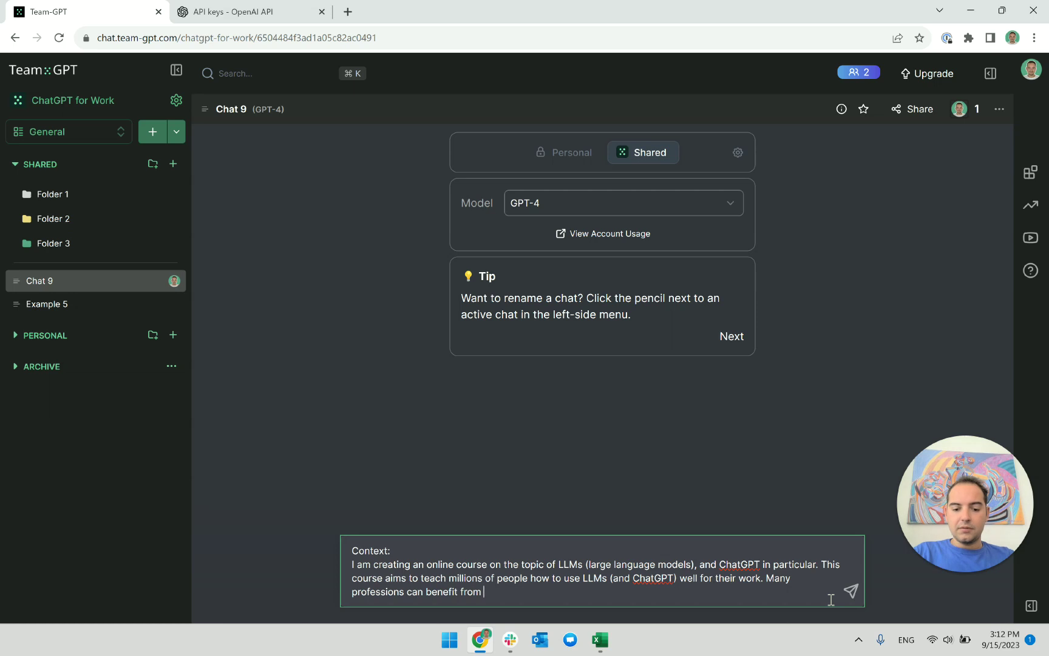
text(ChatGPT as a te)
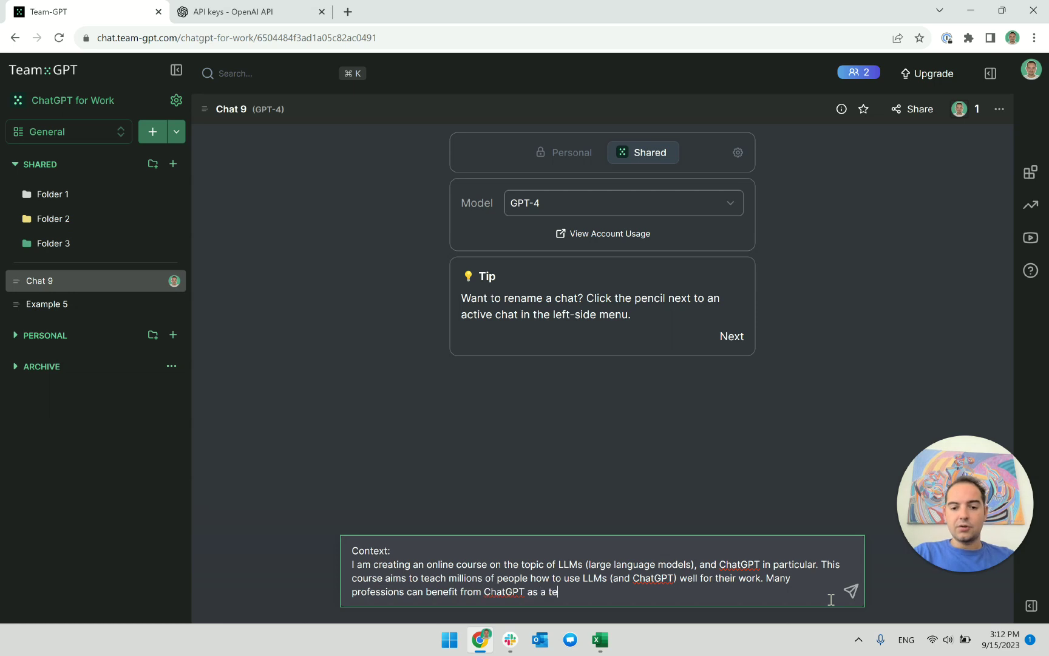
text(chnology. T)
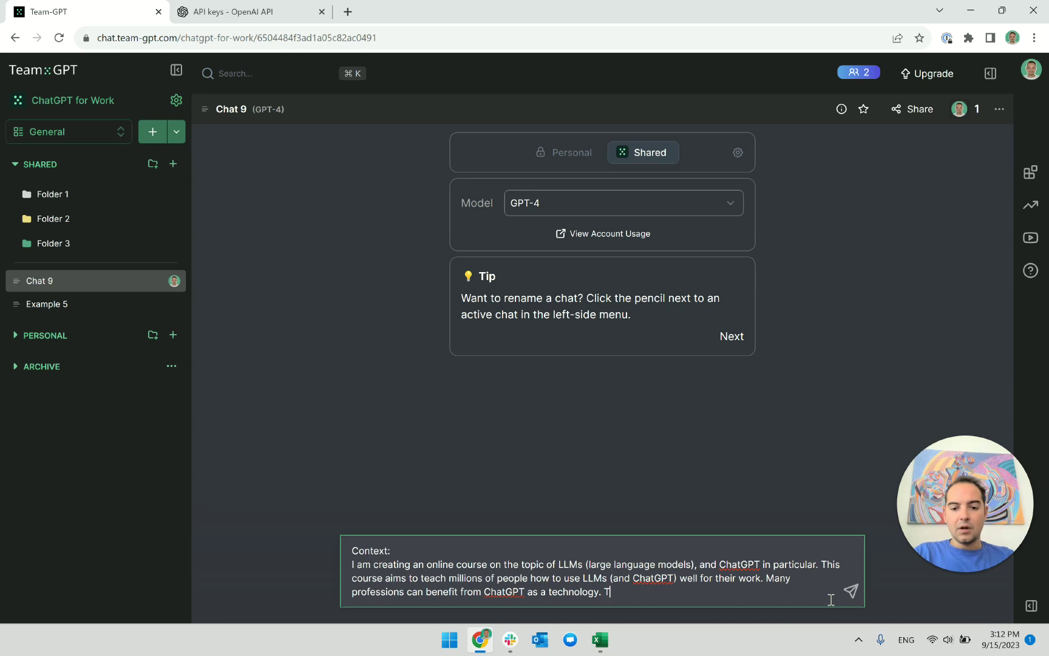
Continue the context with "The course should start from 0 and by the end of it,".
text(he course should s)
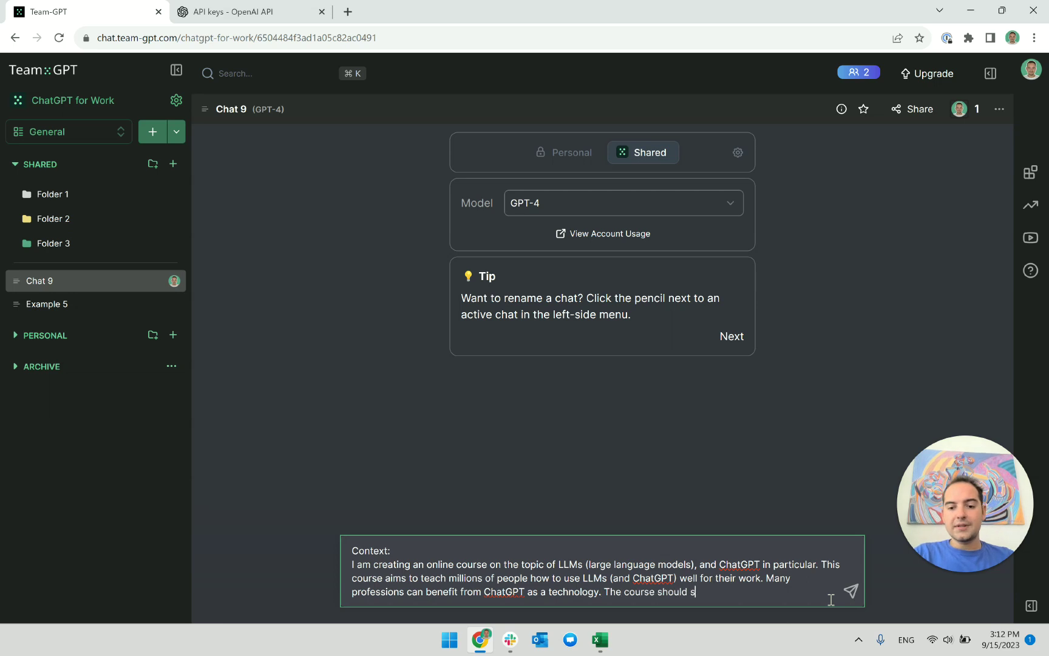
text(tart from 0 and)
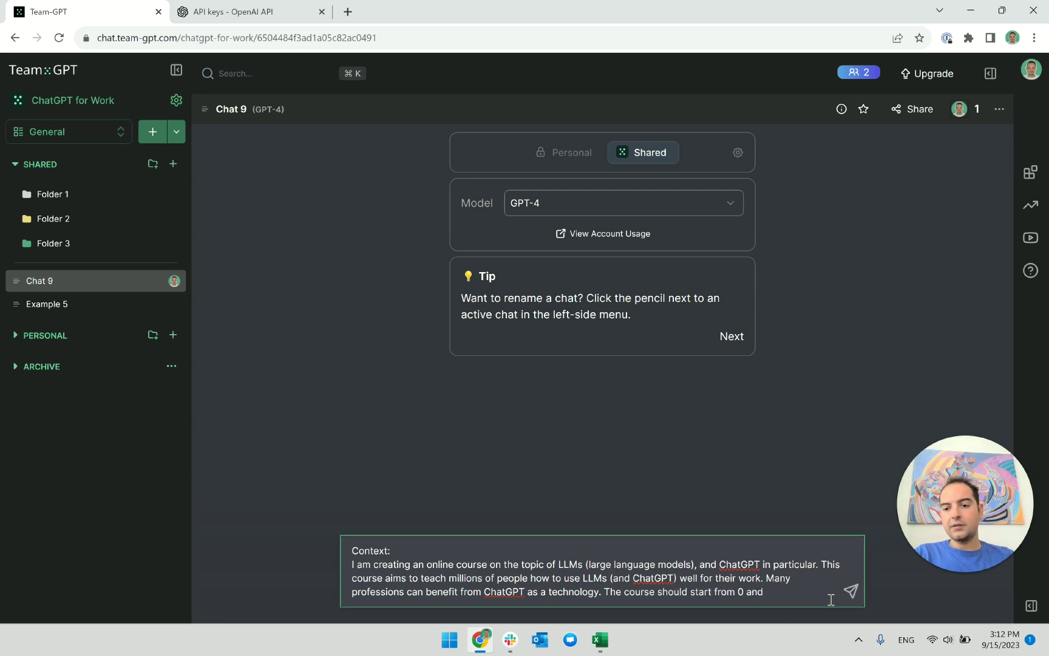
text( by the end )
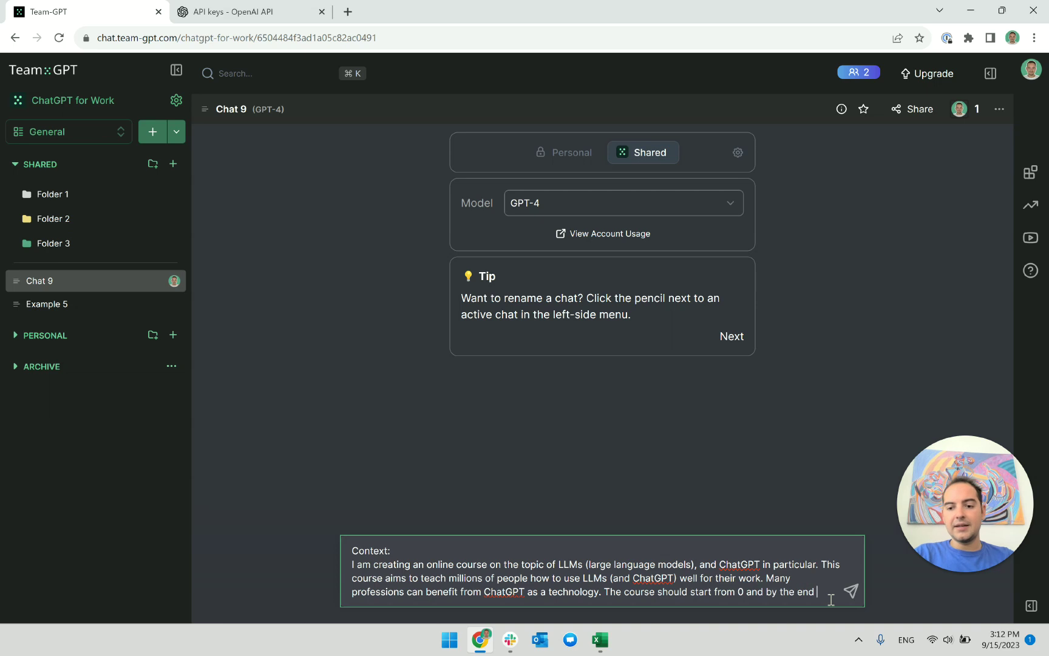
text(of it,)
Finish the context sentence with "the user (student) should be able to comfortably use ChatGPT for work.".
key(shift+Return)
text(their wor)
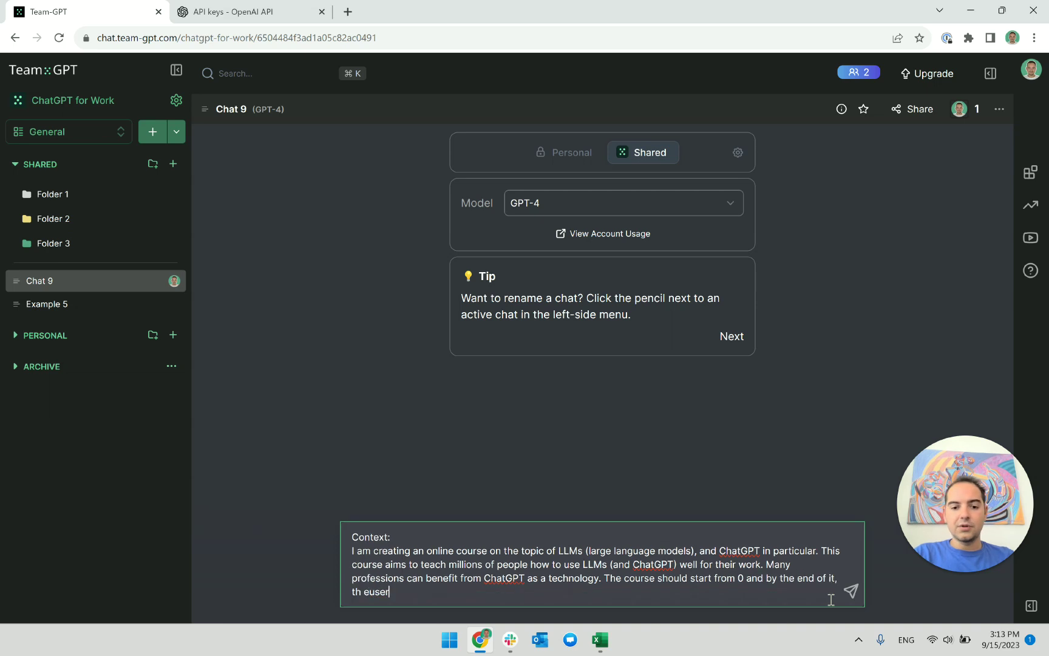
key(BackSpace)
key(BackSpace)
key(BackSpace)
key(BackSpace)
key(BackSpace)
text(e user (stunde)
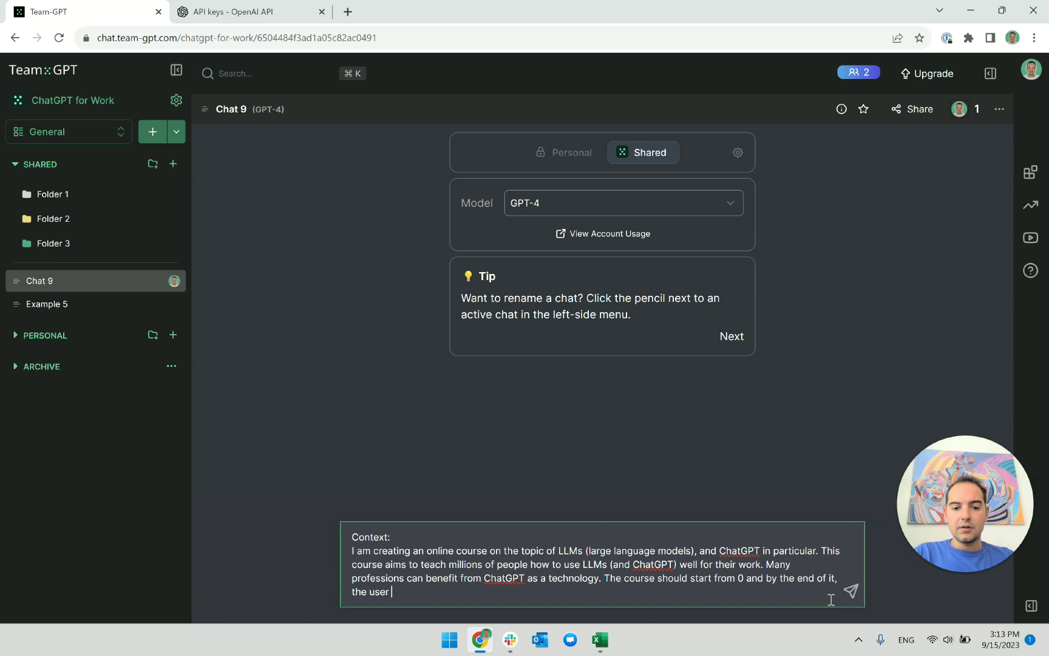
key(BackSpace)
key(BackSpace)
key(BackSpace)
text(dent) sh)
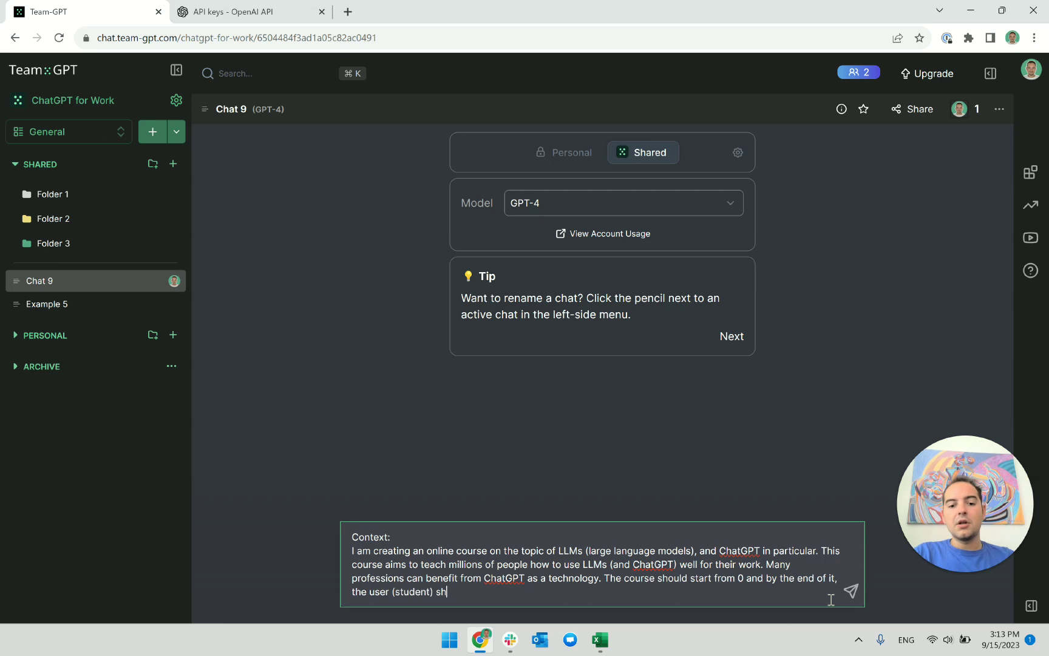
text(ould be able to com)
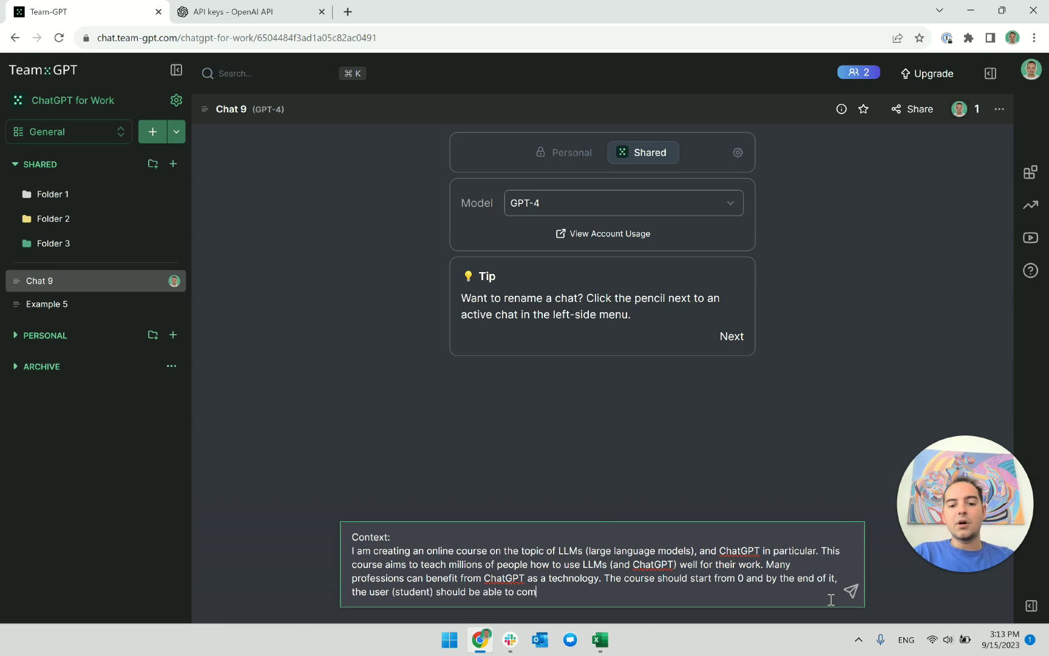
text(fortably use)
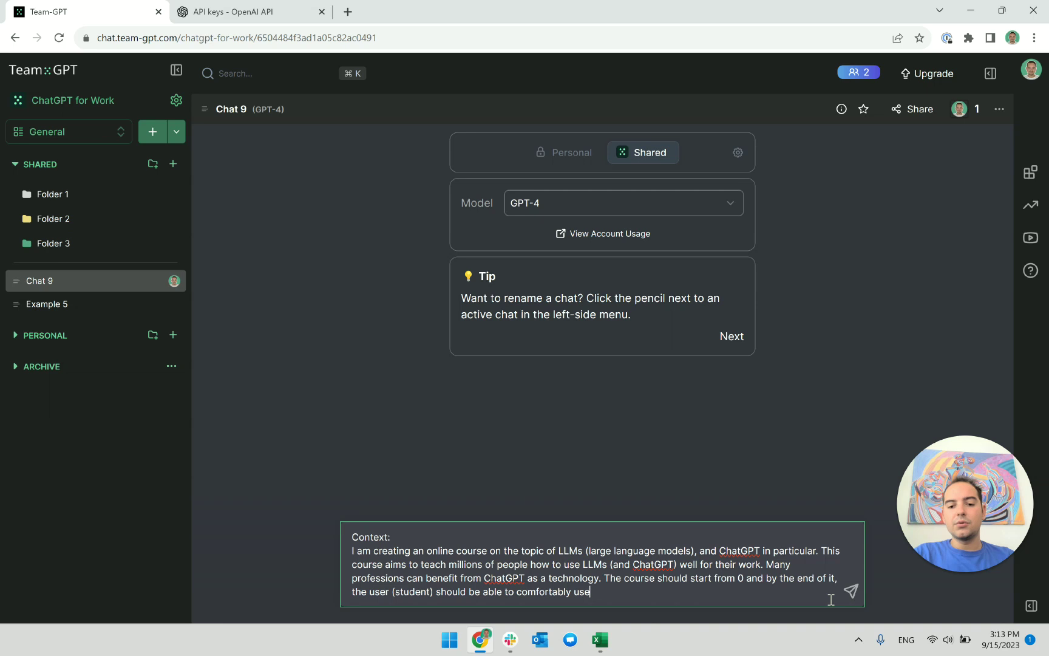
text( ChatGPT for work.)
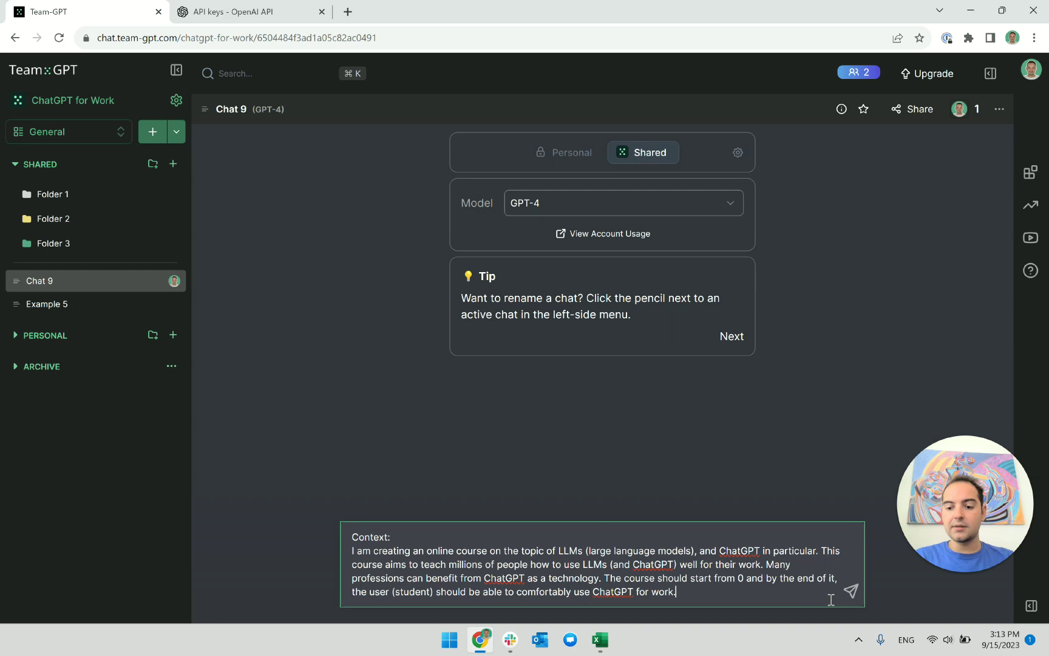
Add the heading "Persona:" on its own line, separated from the context by a blank line.
key(shift+Return)
key(shift+Return)
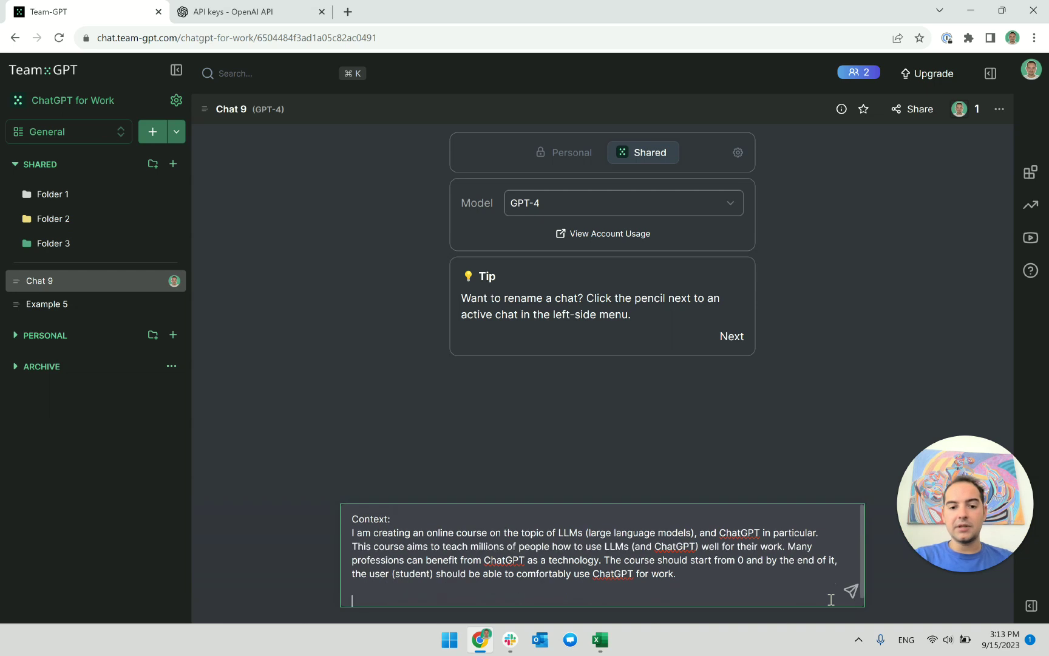
text(Persona)
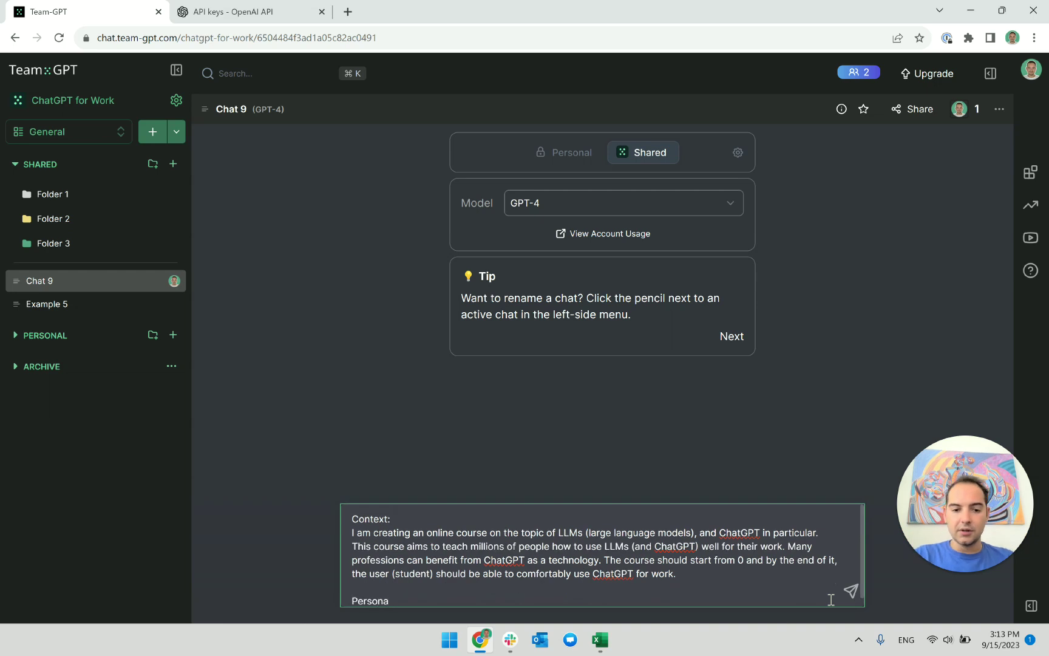
text(:)
key(shift+Return)
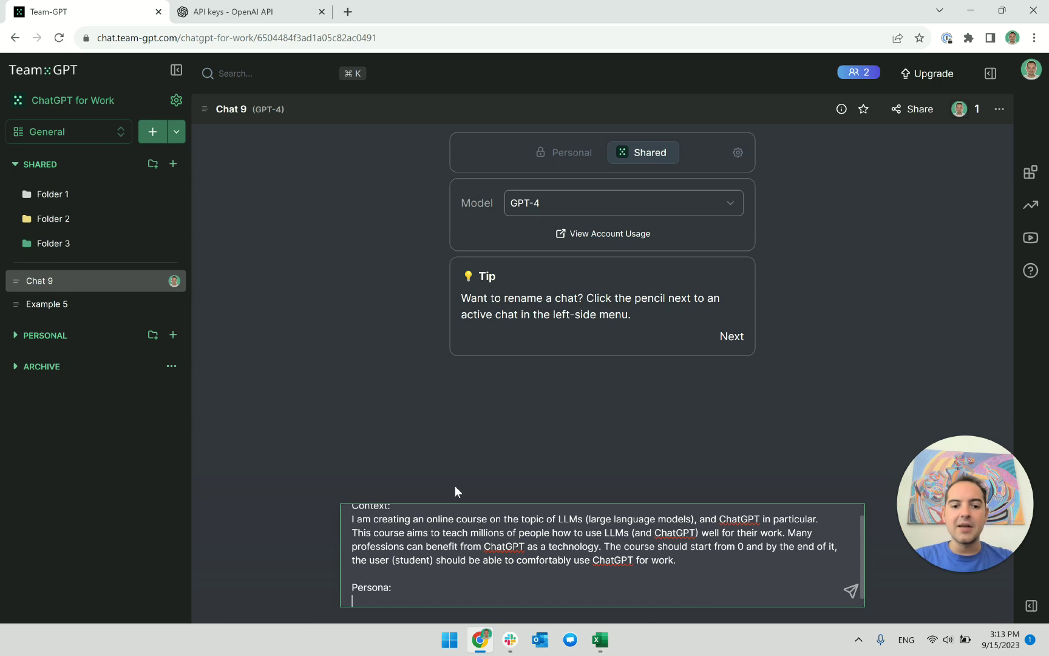
Write under the Persona heading "You are a very experienced online course instructor with millions of students.".
scroll(435, 524, down, 1)
text(You )
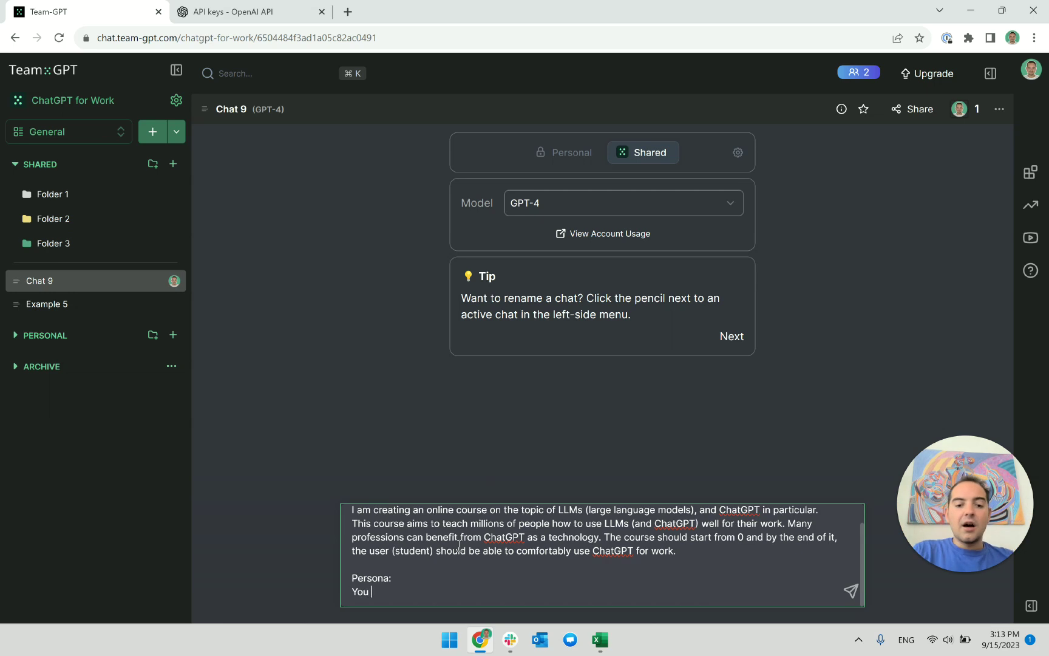
text(are a very ex)
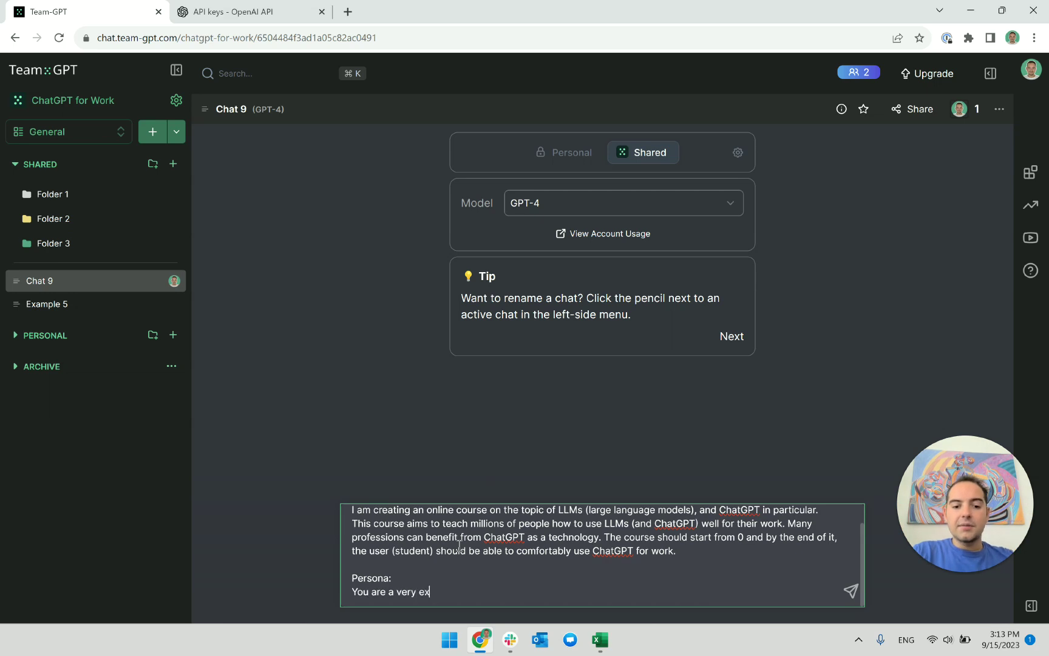
text(perienced online inst)
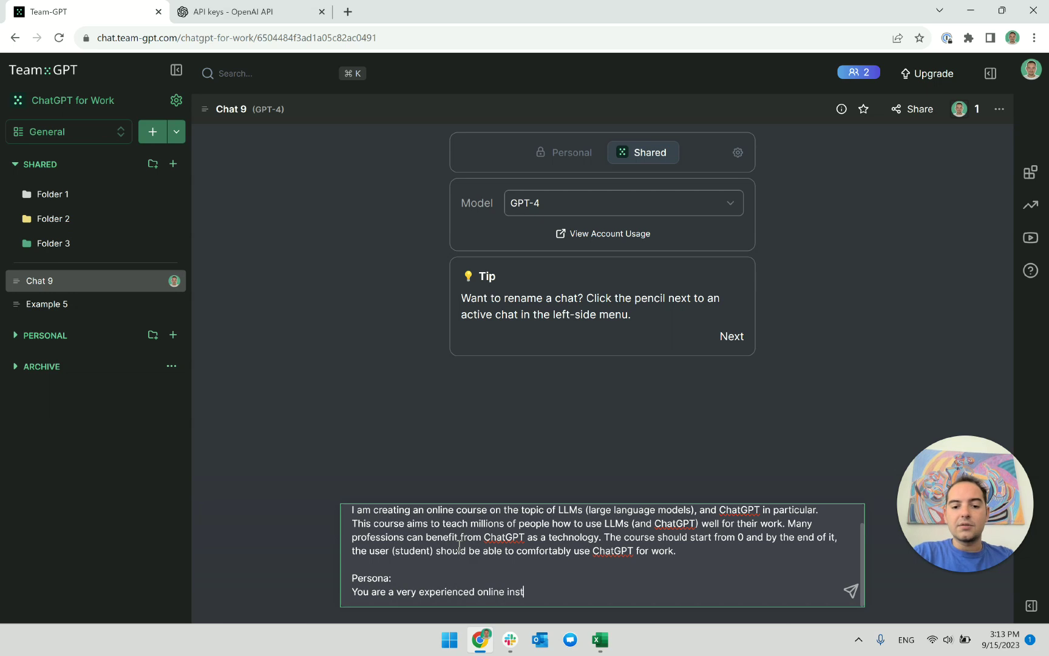
text(ructor course)
key(End)
text(with mill)
text(ions of students. asd)
key(BackSpace)
key(BackSpace)
key(BackSpace)
Add to the persona "You have created some of the most successful online courses in the realm of machine learning".
text(You have created some of the most successful online courses in the)
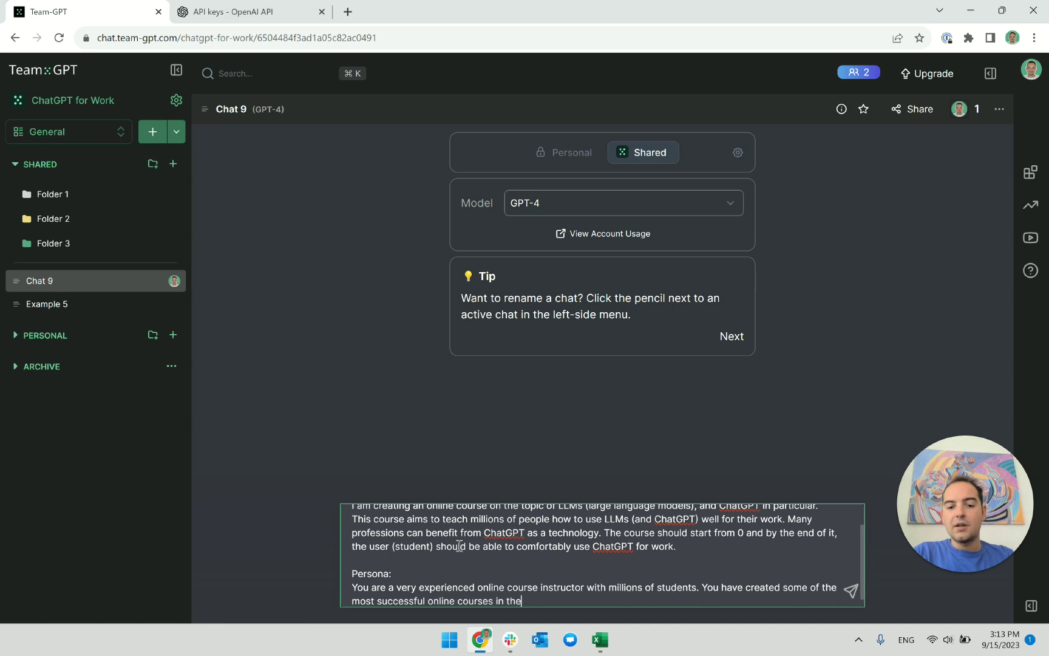
key(BackSpace)
key(BackSpace)
key(BackSpace)
key(BackSpace)
key(BackSpace)
key(BackSpace)
text(in th)
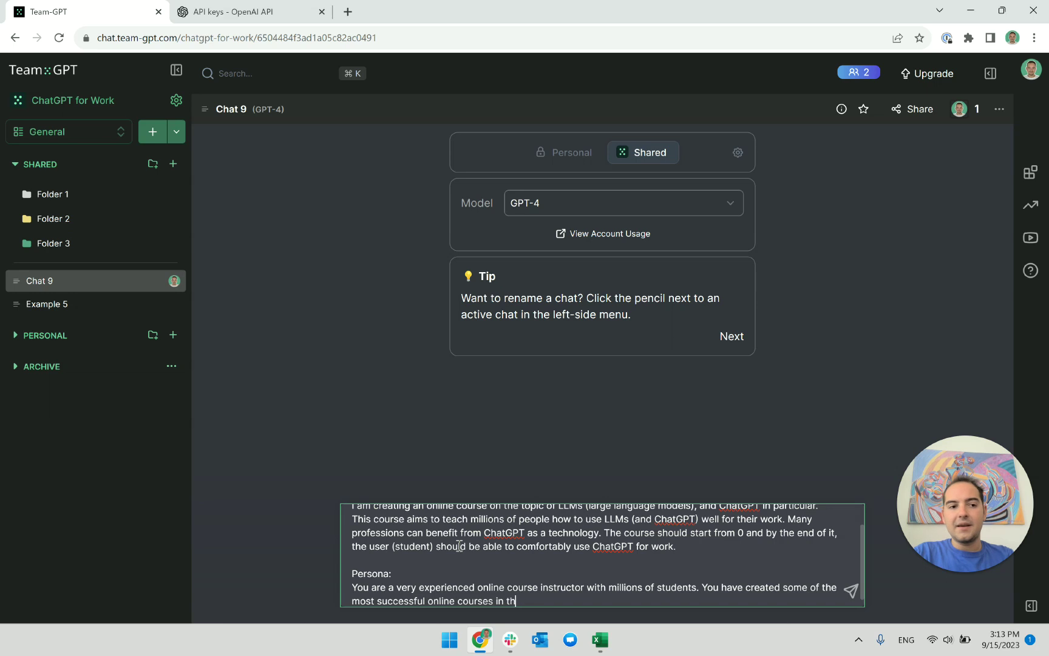
text(e realm of mach)
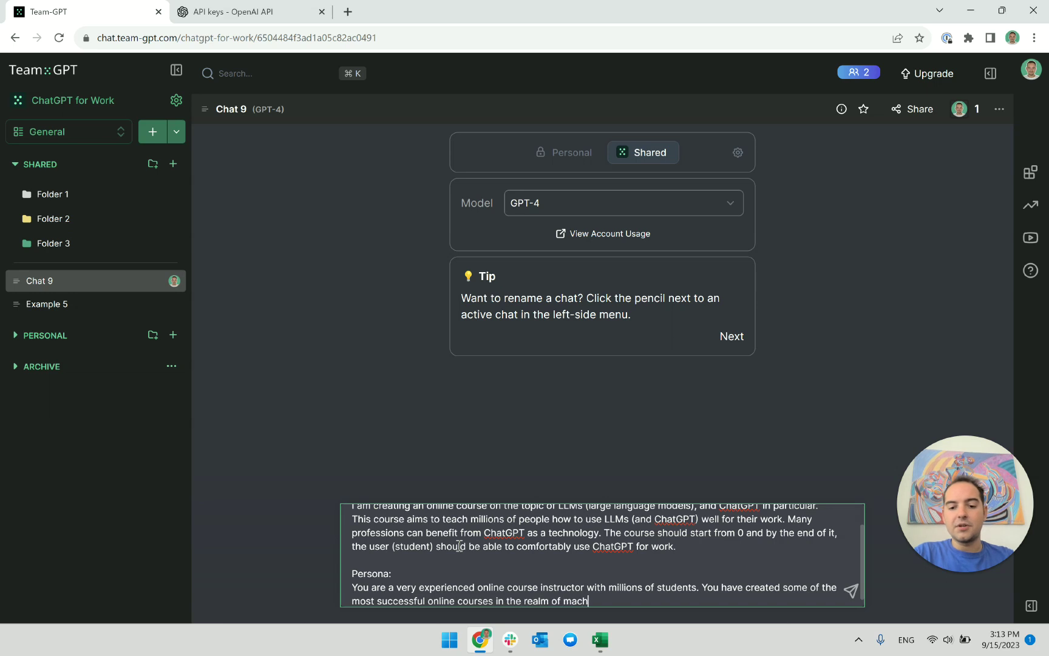
text(ine learnin)
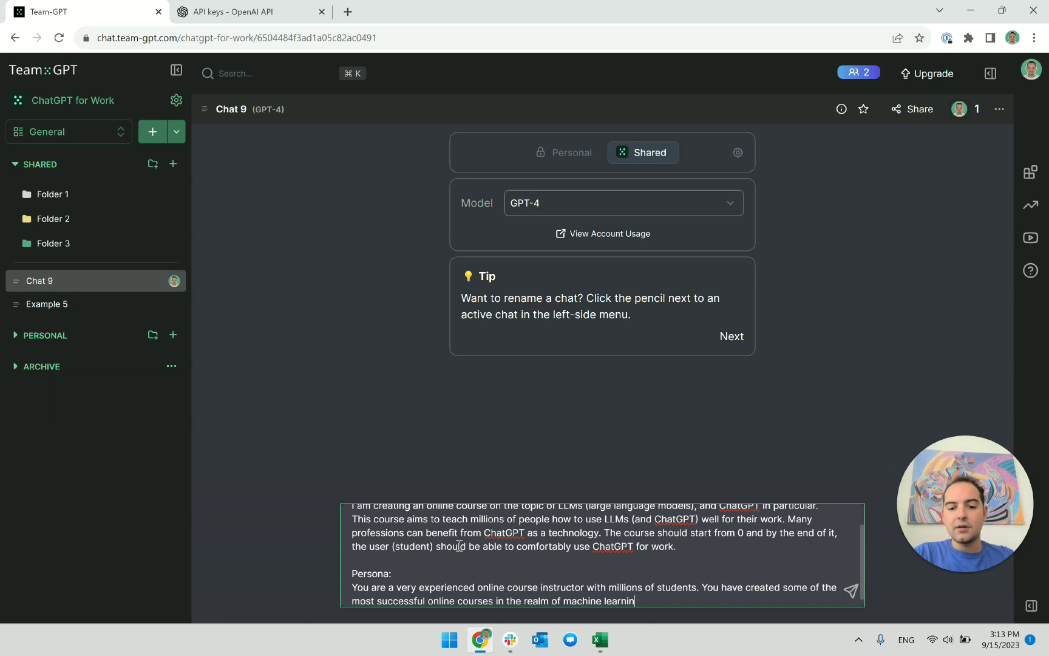
Complete the persona's subject list after machine learning with "data science, AI, LLMs, computer science, etc.".
text(g, data science, AI ,)
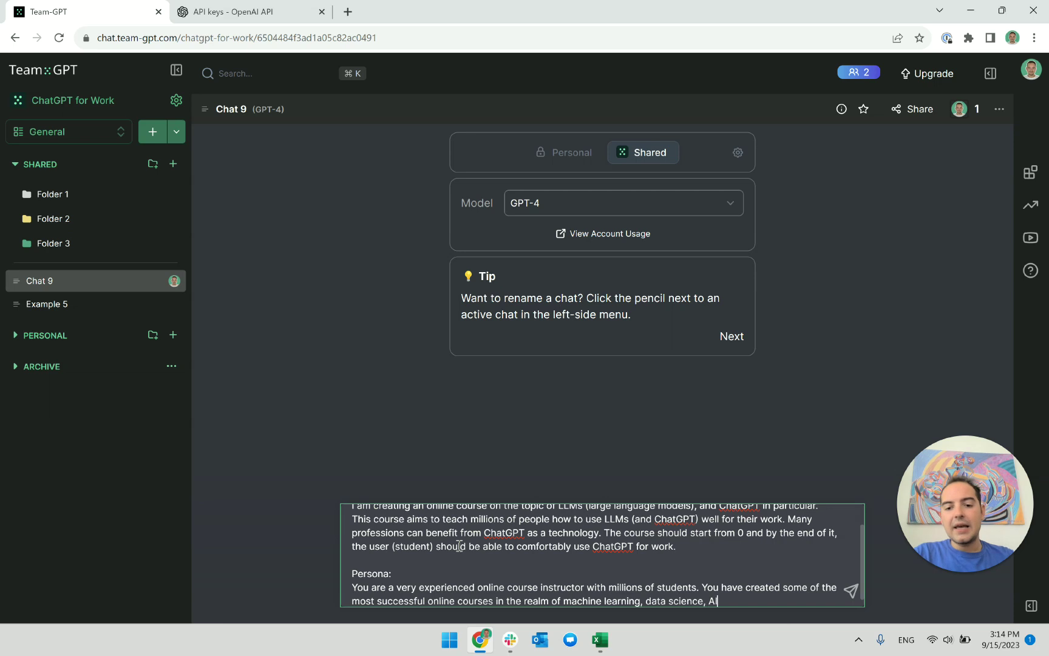
key(BackSpace)
key(BackSpace)
text(, )
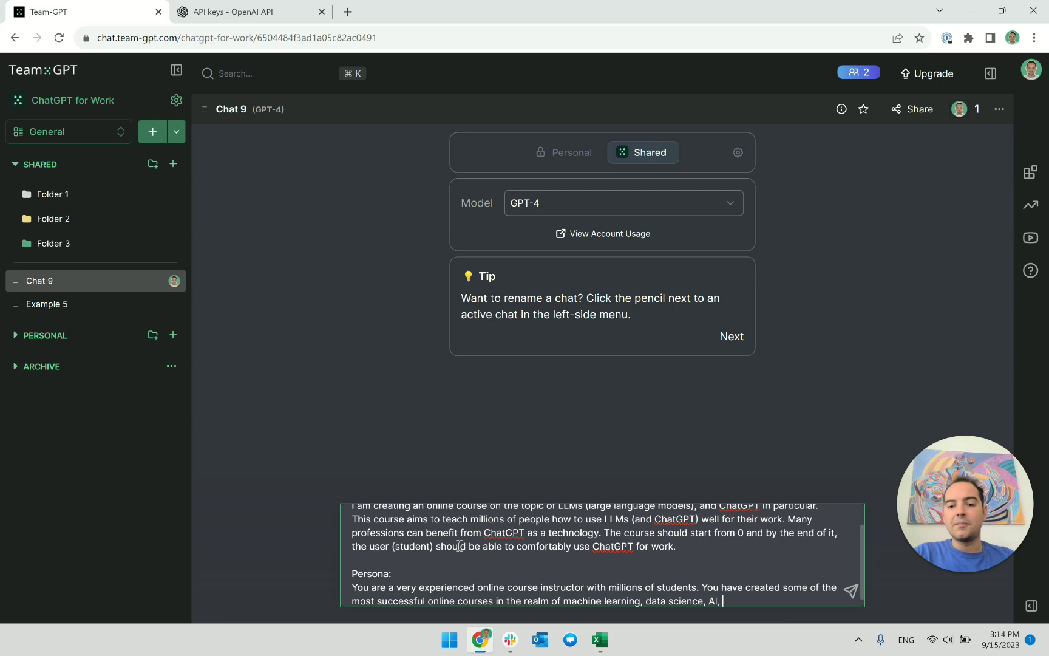
text(LLms)
key(BackSpace)
key(BackSpace)
text(S,)
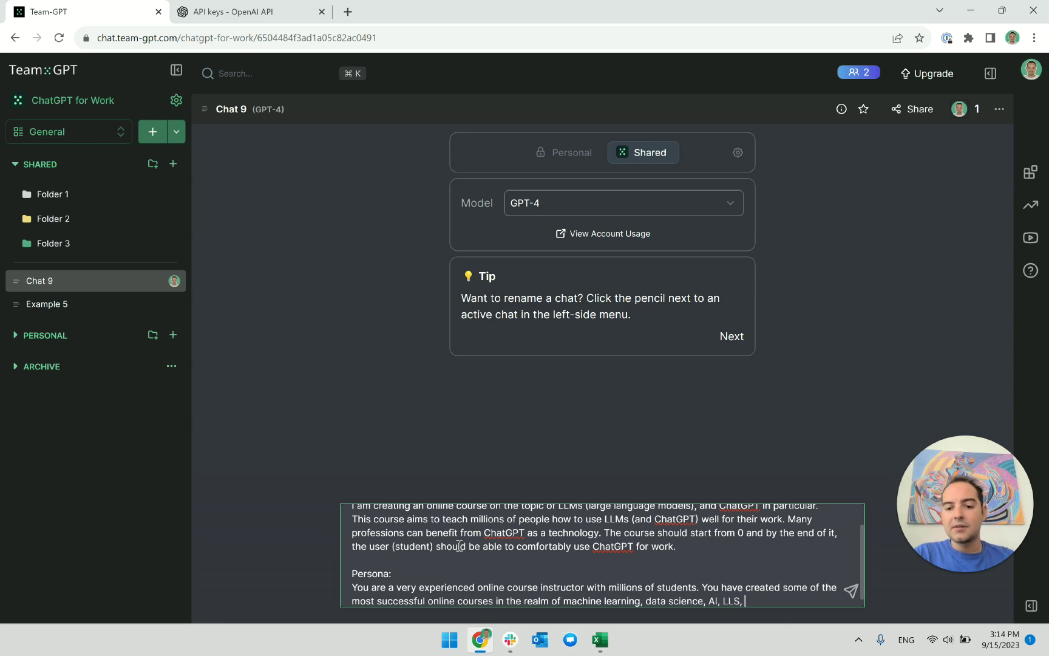
key(BackSpace)
key(BackSpace)
text(Ms, computer science, etc.)
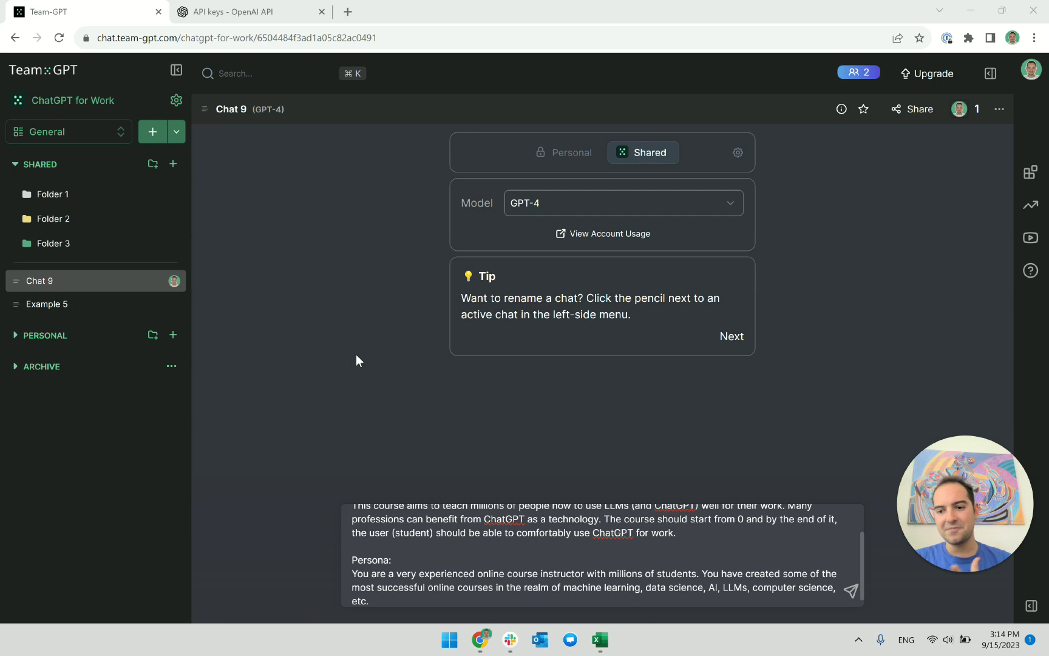
Add the heading "Outcome:" on its own line, separated from the persona by a blank line.
click(413, 601)
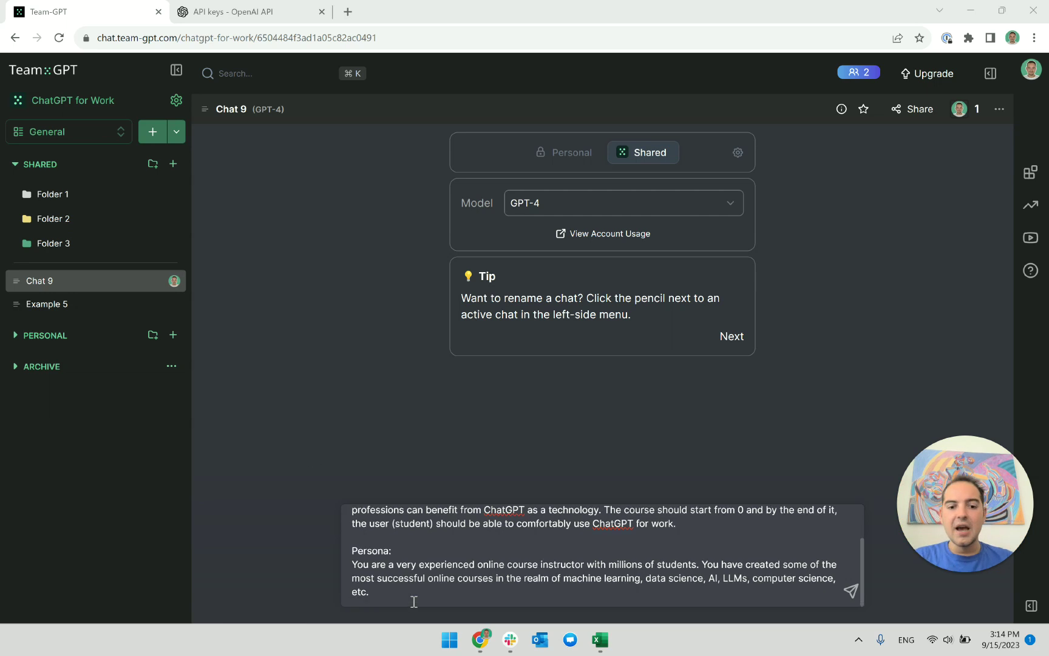
key(shift+Return)
key(shift+Return)
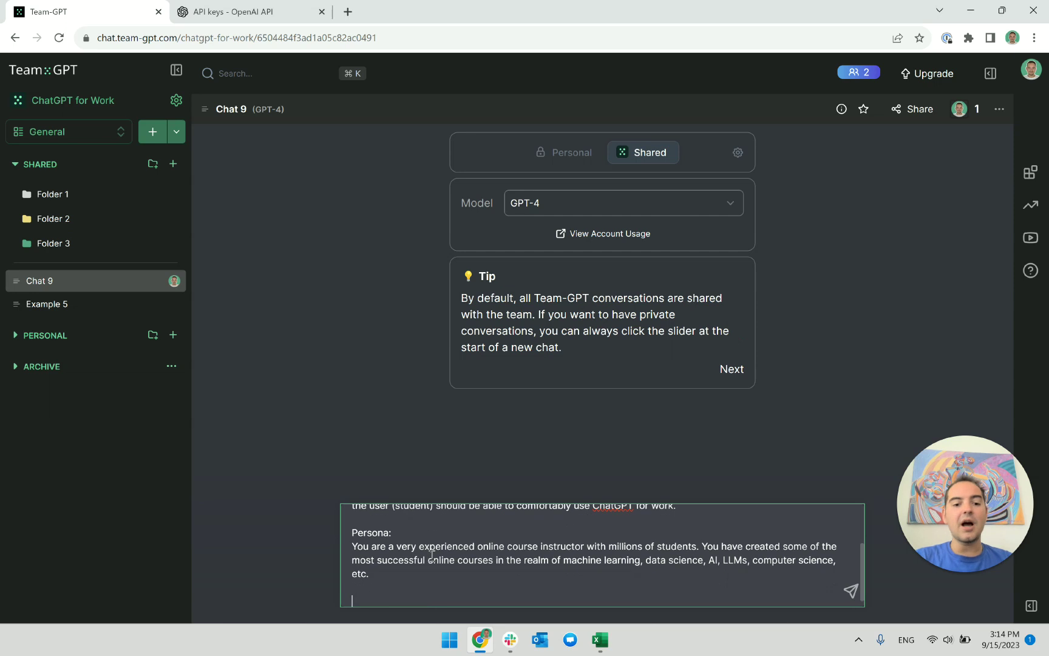
text(Outcome:)
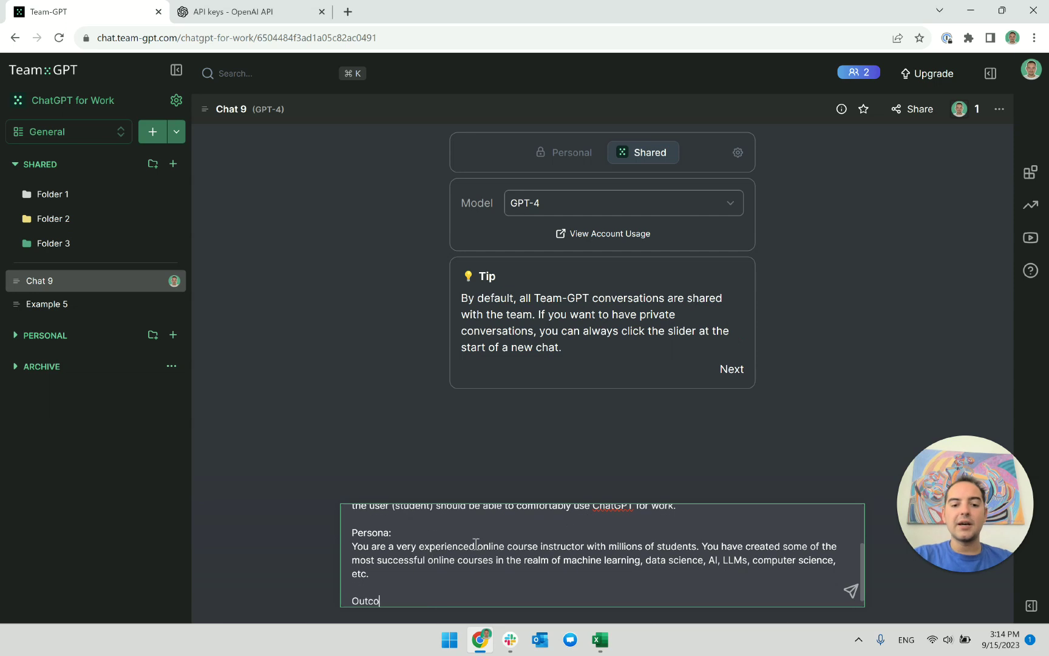
key(shift+Return)
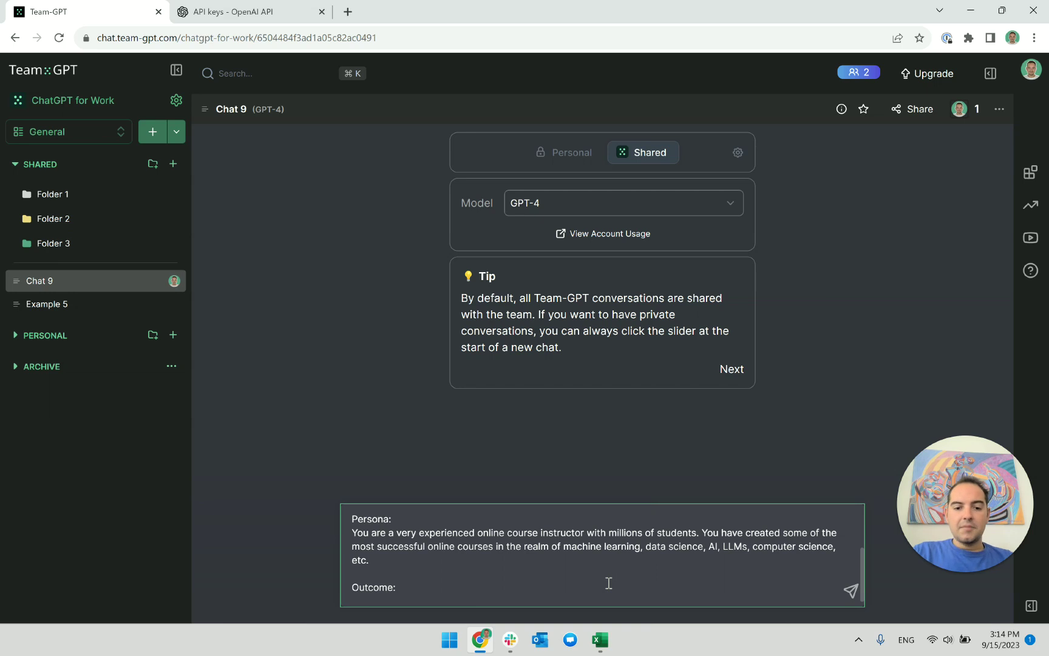
Write under the Outcome heading "Please create a curriculum for an online course".
text(Please create a )
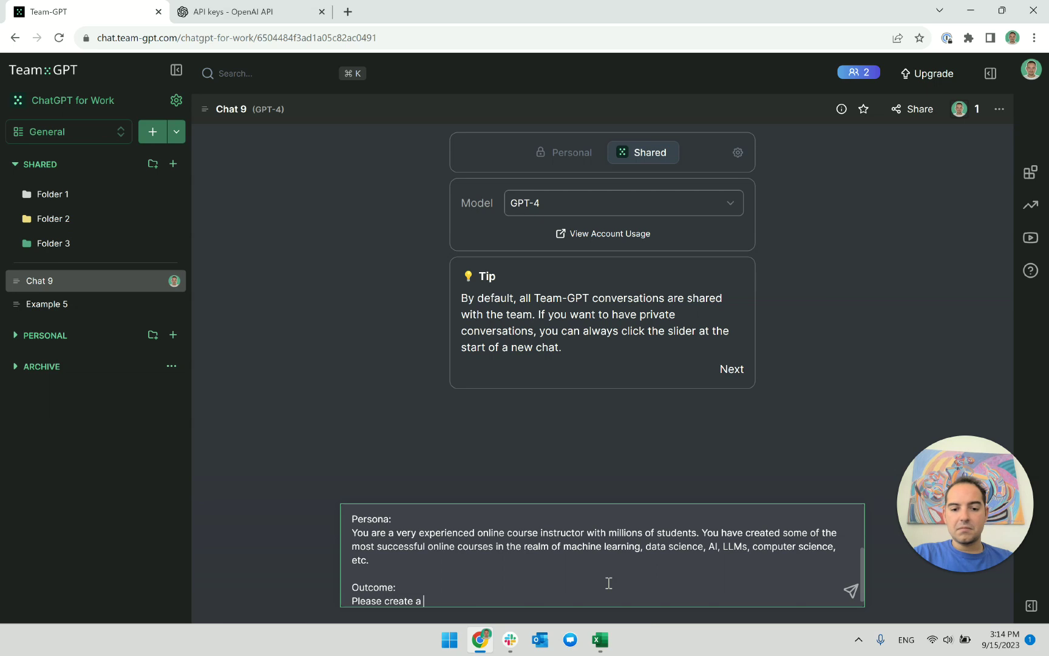
text(curriculum )
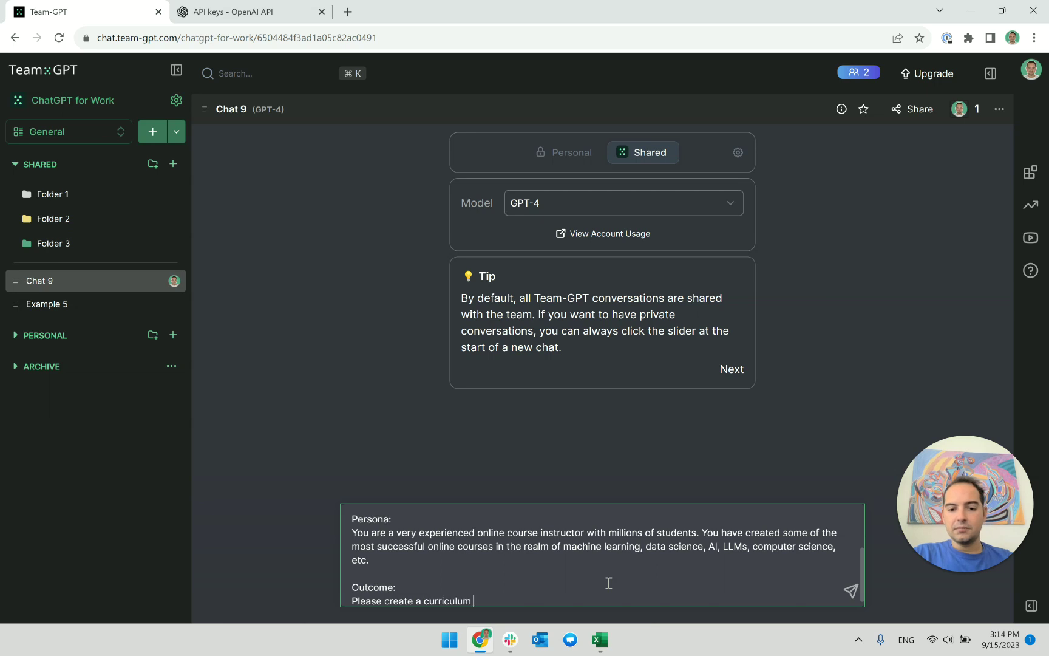
text(for an)
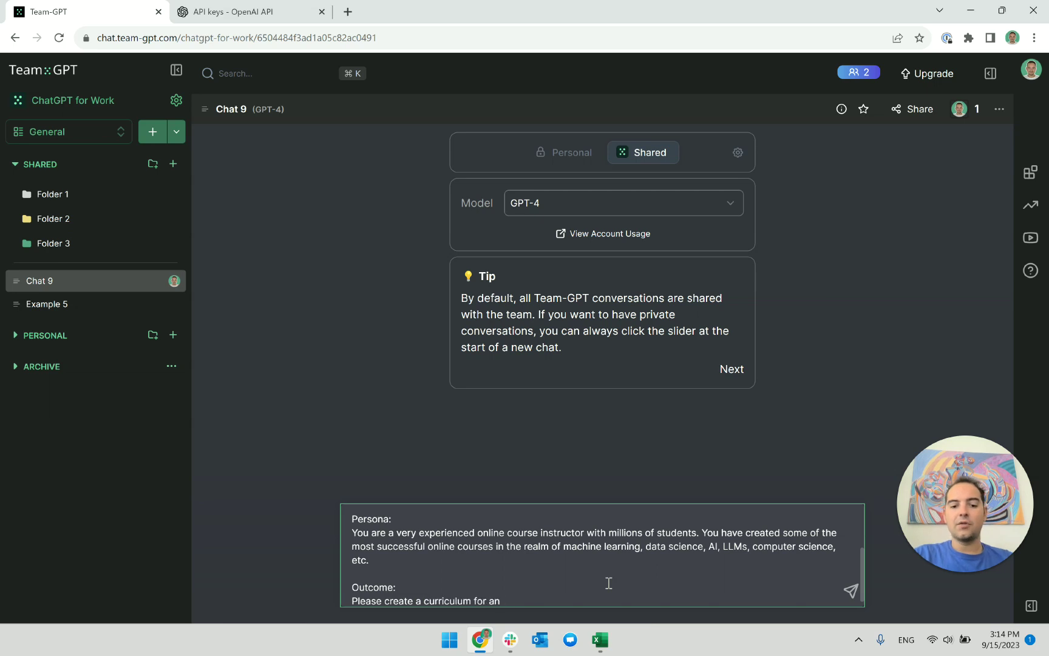
text( onthe onlin)
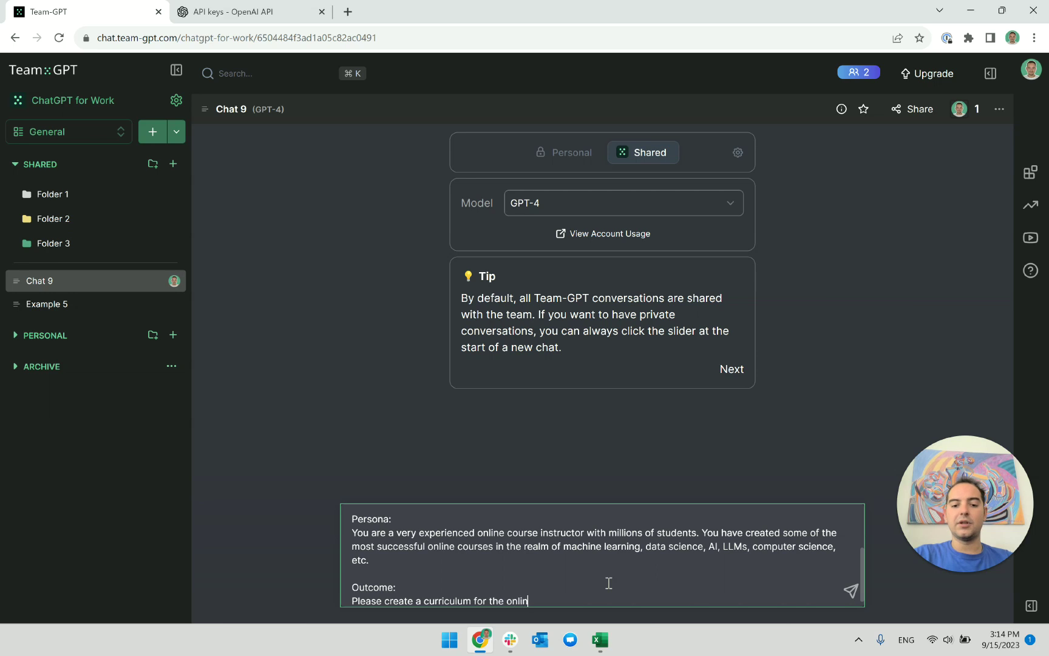
text(e course)
scroll(609, 583, up, 3)
scroll(608, 583, down, 3)
key(BackSpace)
key(BackSpace)
key(BackSpace)
key(BackSpace)
key(BackSpace)
key(BackSpace)
key(BackSpace)
key(BackSpace)
key(BackSpace)
key(BackSpace)
key(BackSpace)
key(BackSpace)
key(BackSpace)
key(BackSpace)
key(BackSpace)
key(BackSpace)
key(BackSpace)
text(an online course)
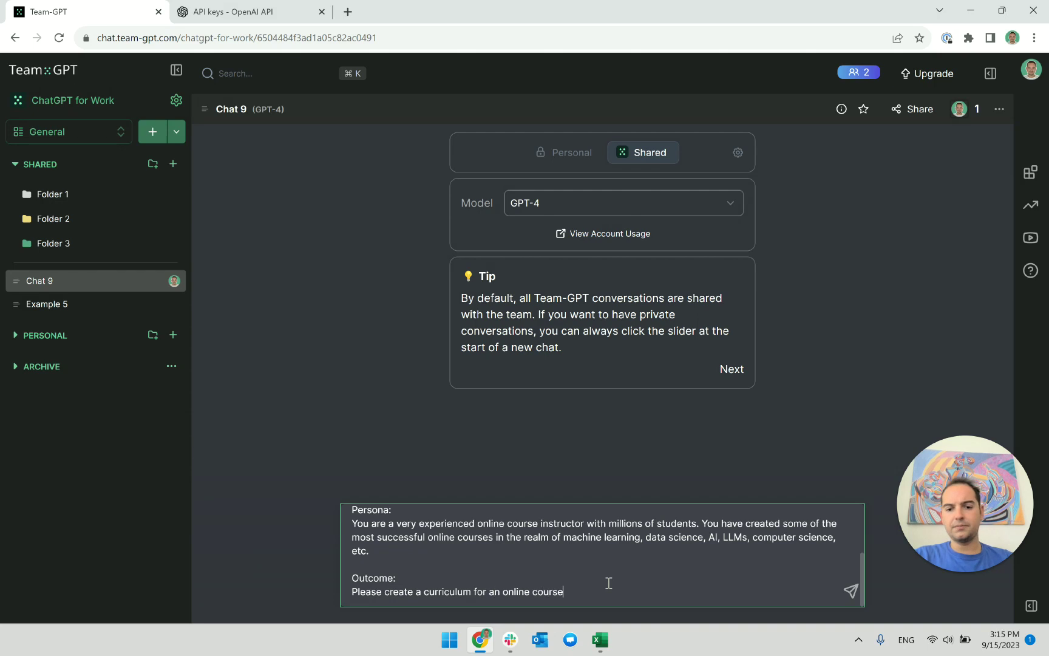
Continue the outcome after "online course" with ". It should contain 10-15 sections and several lectures".
text(. It should contain)
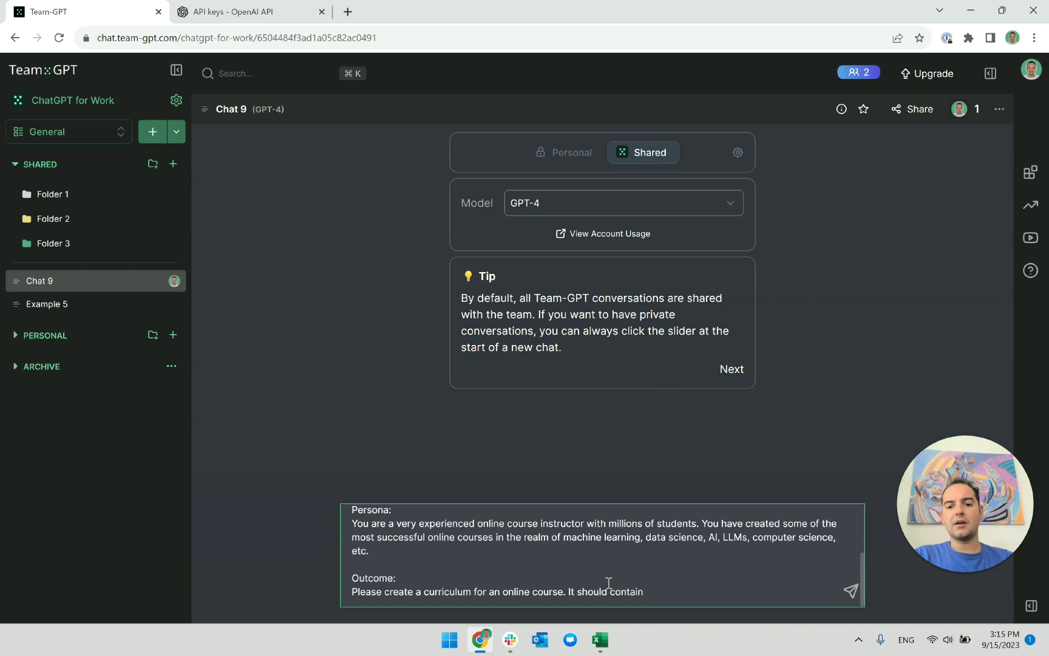
text( 10-1)
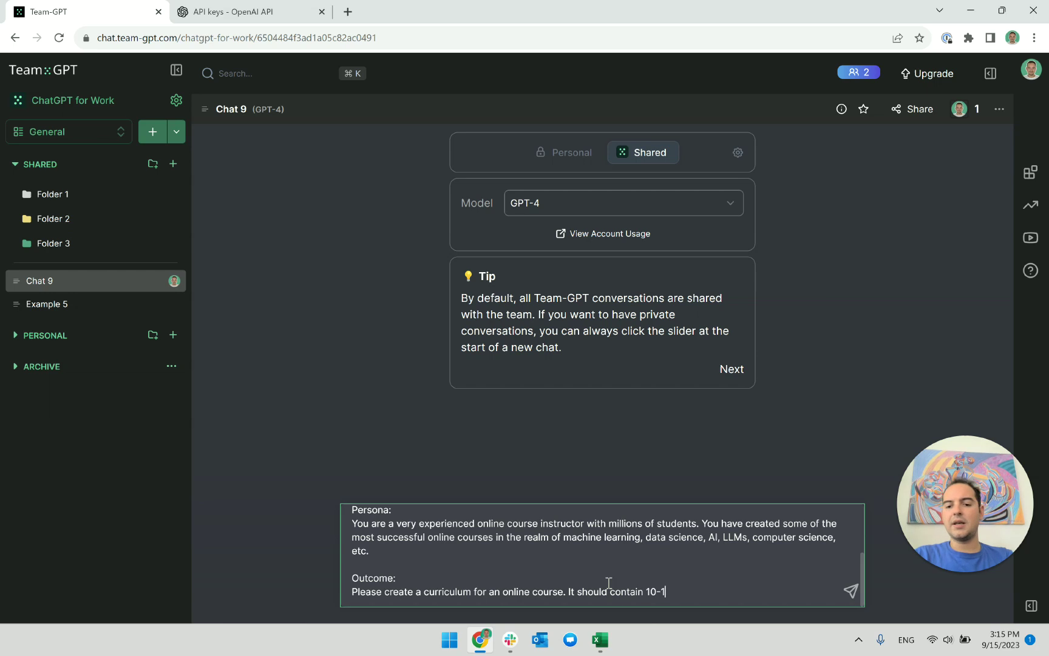
text(5 sections and )
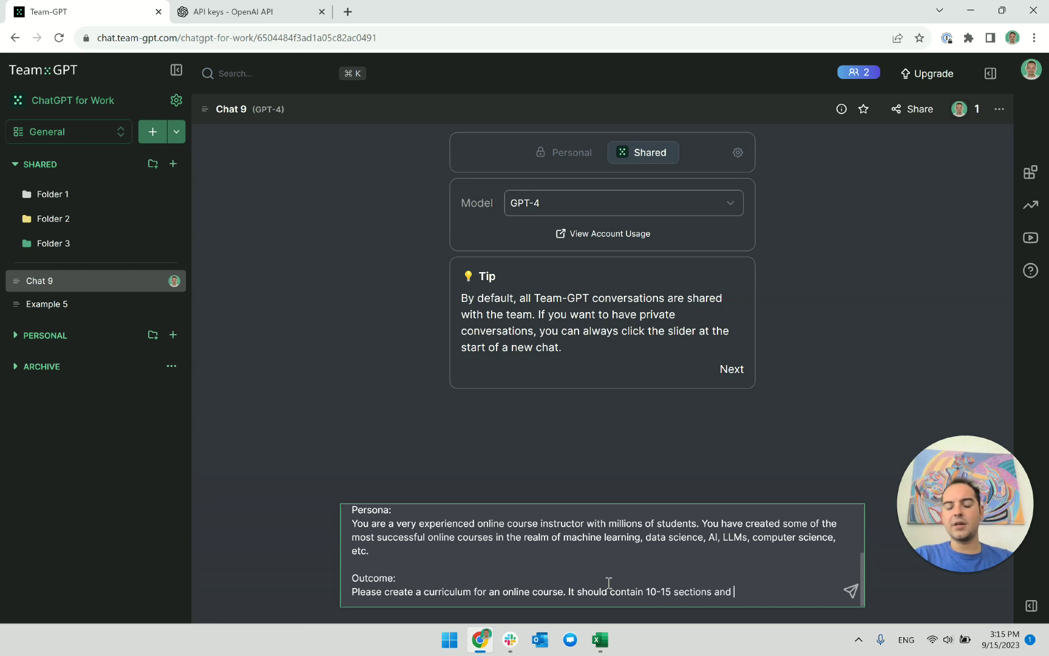
text(several )
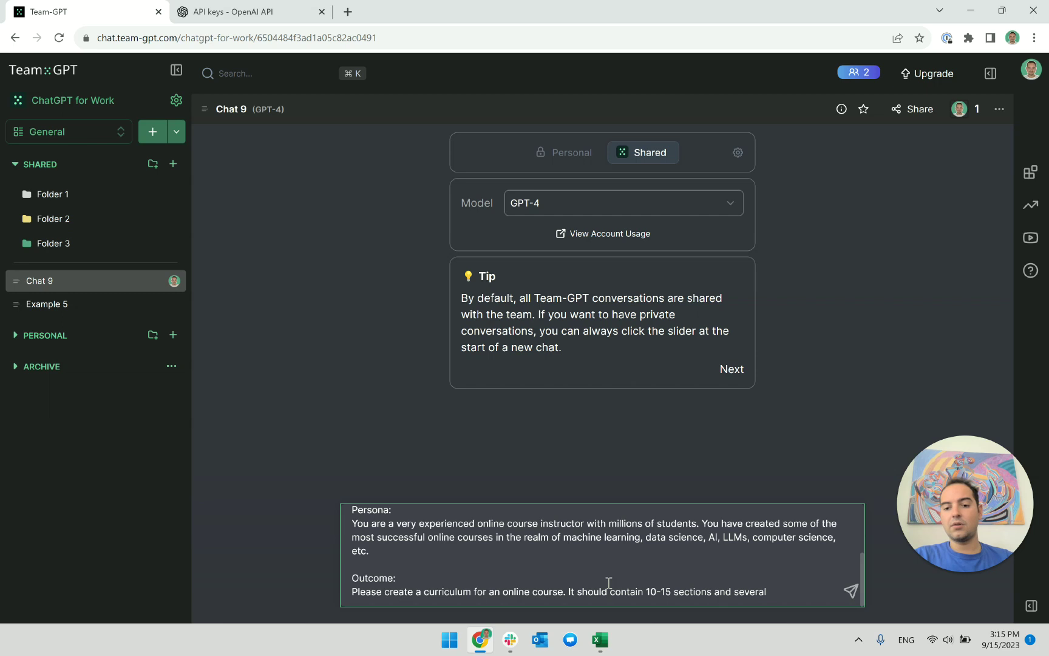
text(lectures in ea)
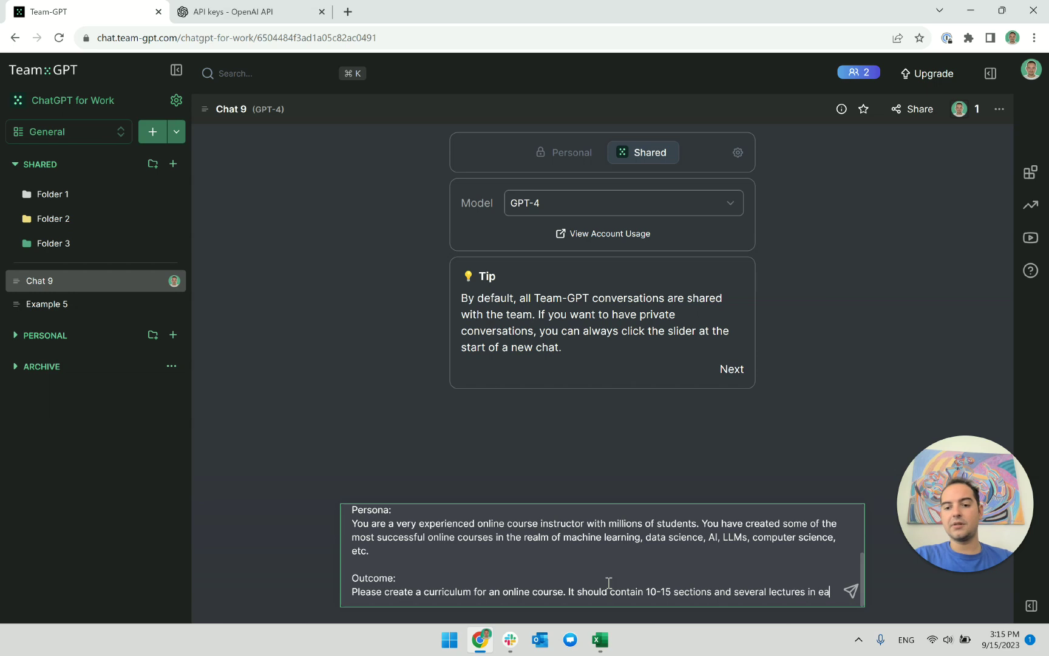
Complete the outcome sentence after "several lectures" with "(no more than 10) in each section.".
key(BackSpace)
key(BackSpace)
key(BackSpace)
key(BackSpace)
key(BackSpace)
key(BackSpace)
key(BackSpace)
key(BackSpace)
text(res ()
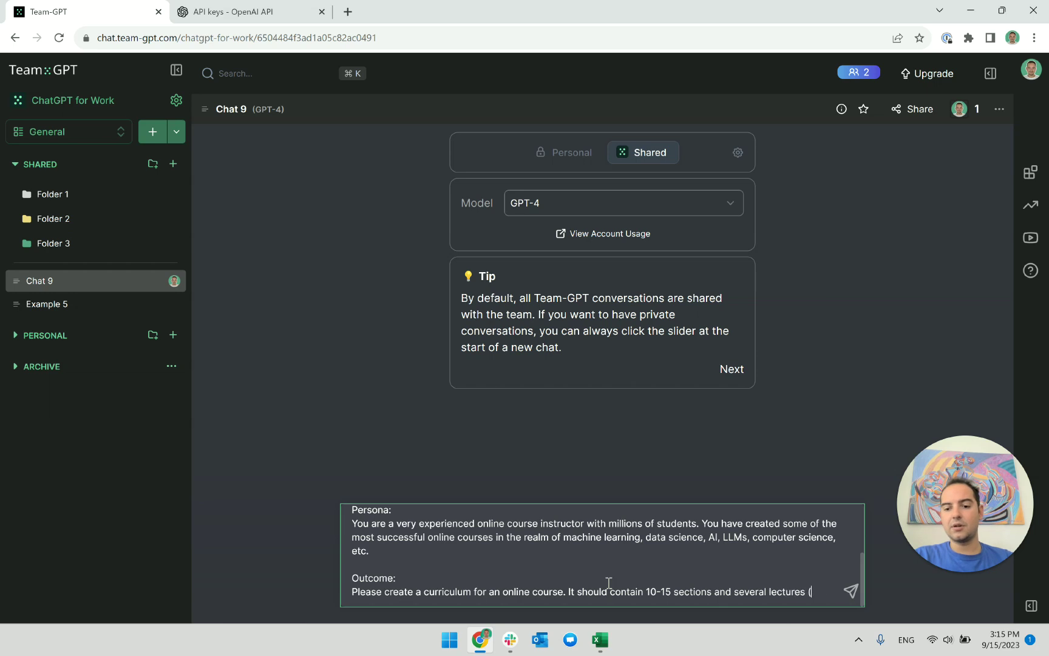
text(no more than 10) in each )
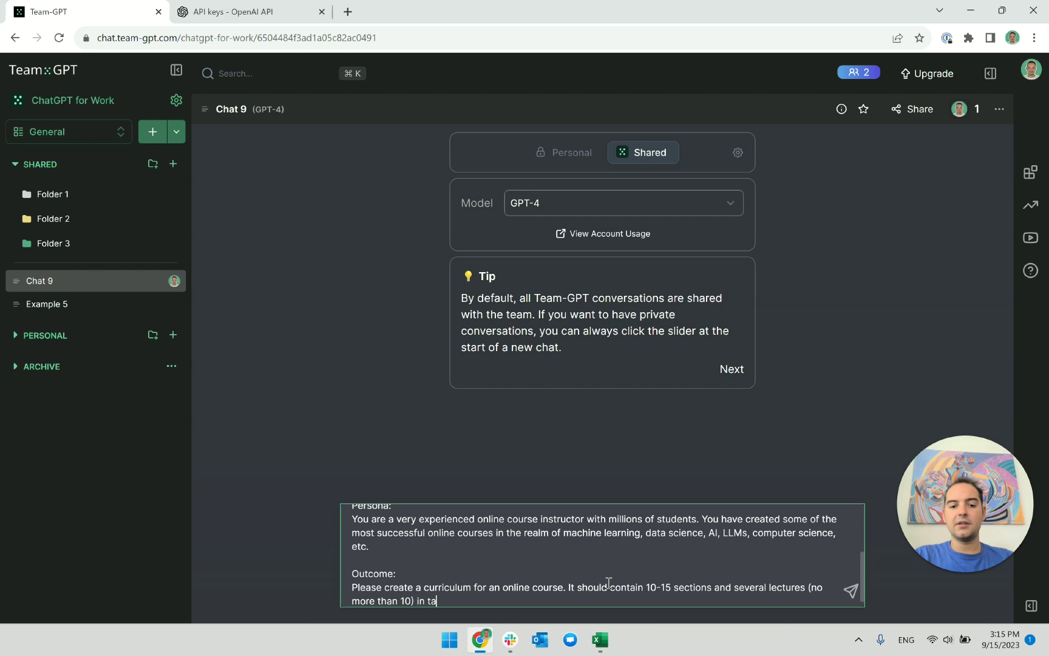
text(section.)
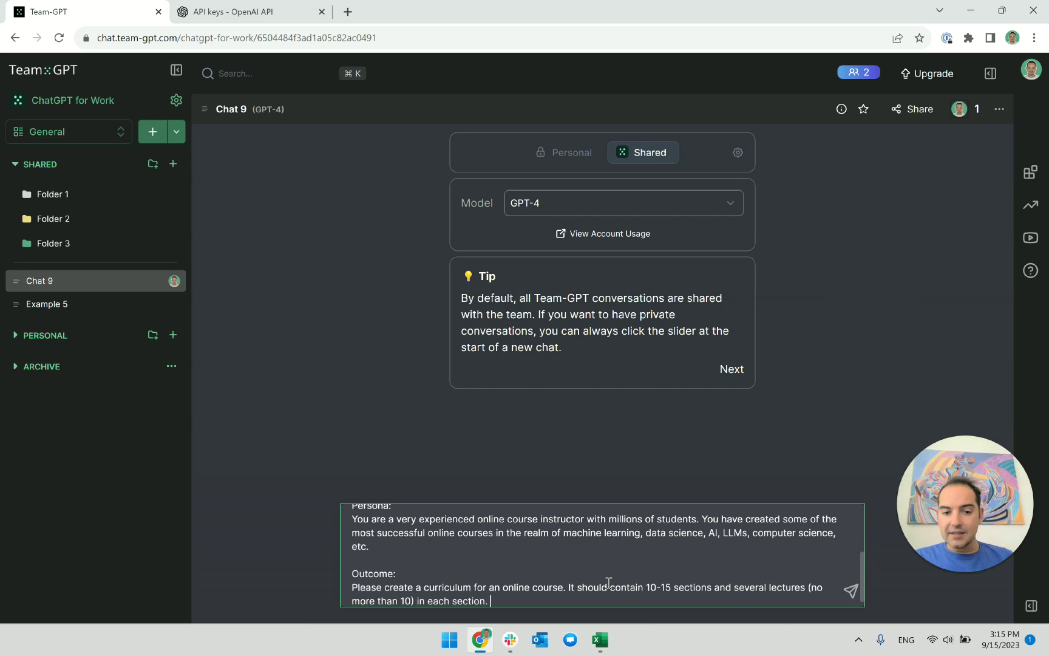
Review the persona and outcome sections of the finished prompt and send it to GPT-4.
scroll(577, 586, up, 4)
scroll(379, 522, down, 2)
triple_click(378, 535)
scroll(416, 536, down, 1)
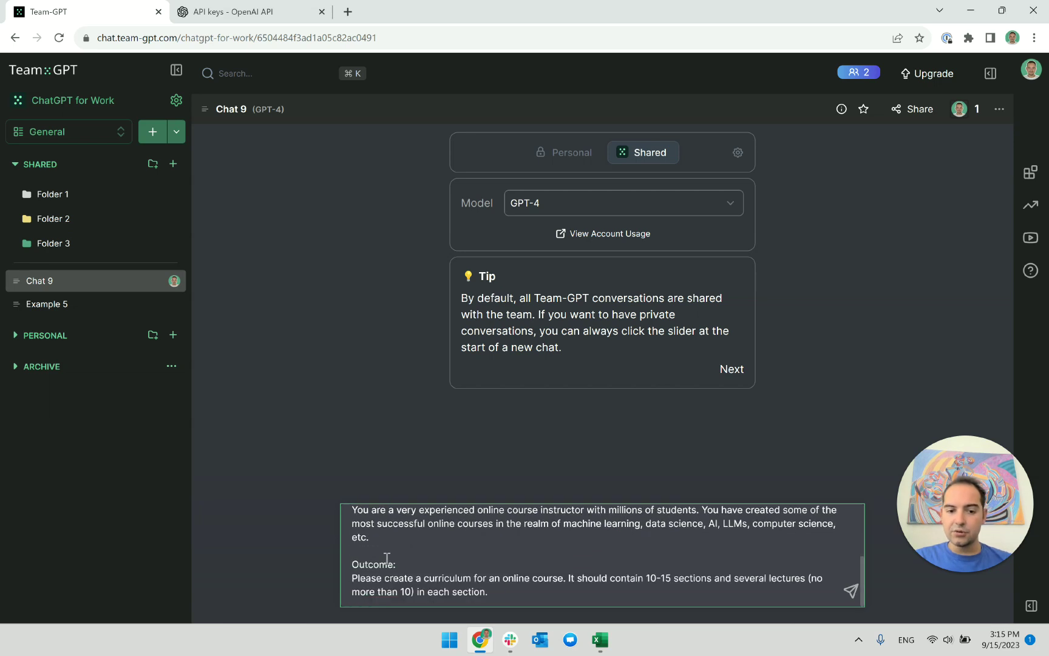
triple_click(387, 560)
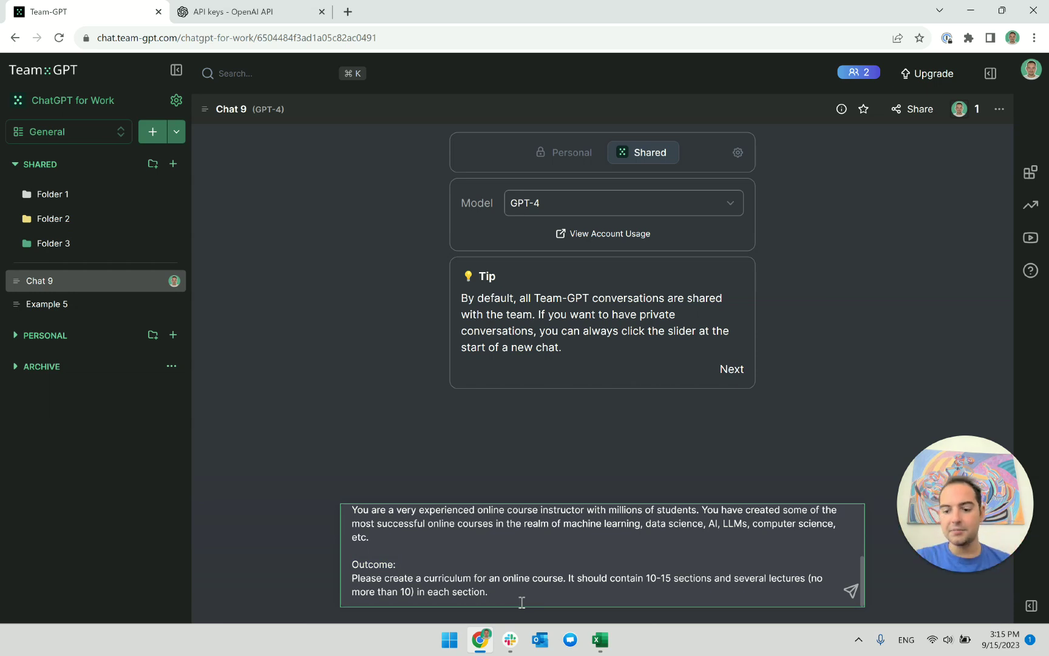
key(Return)
Compare the curriculum being generated in Team-GPT with the existing course outline in the Excel workbook.
scroll(609, 369, up, 1)
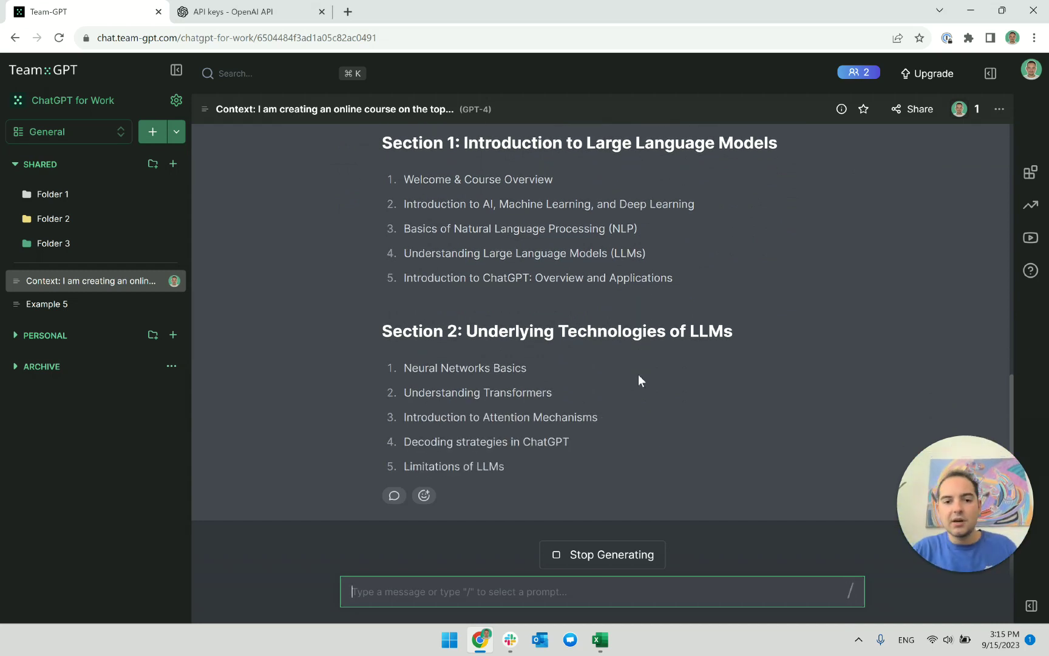
scroll(670, 362, up, 2)
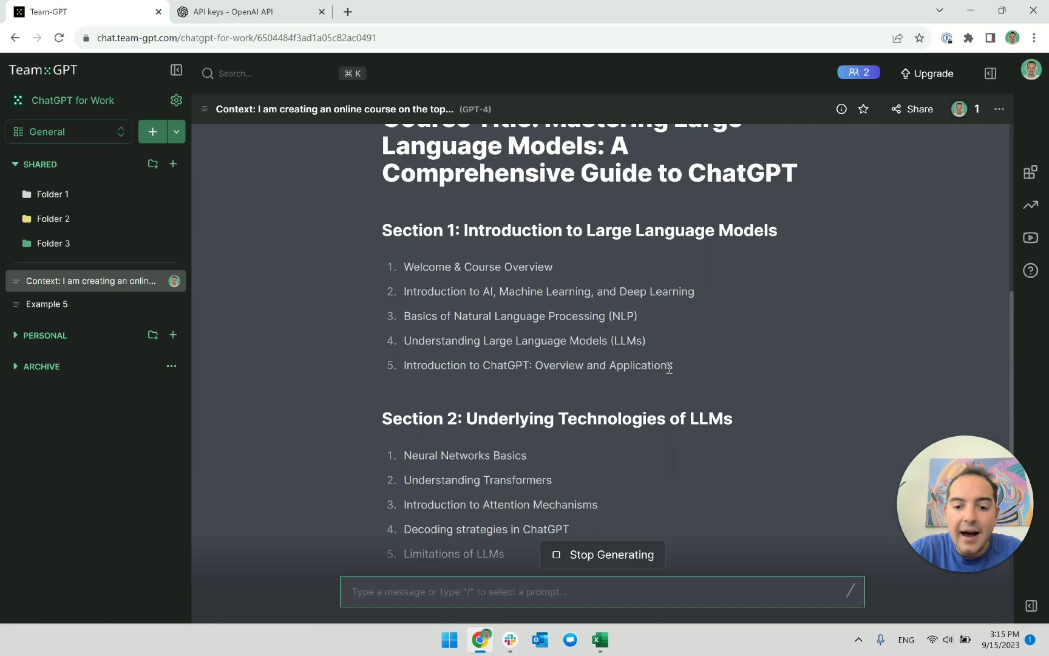
click(609, 638)
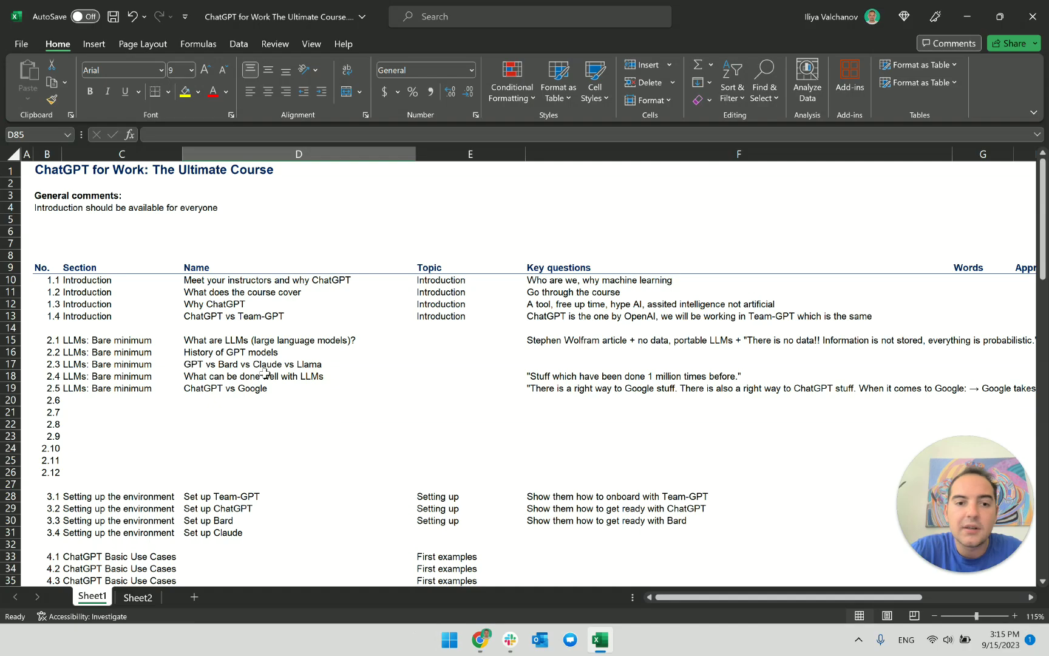
scroll(264, 372, down, 1)
scroll(265, 373, up, 1)
key(alt+Tab)
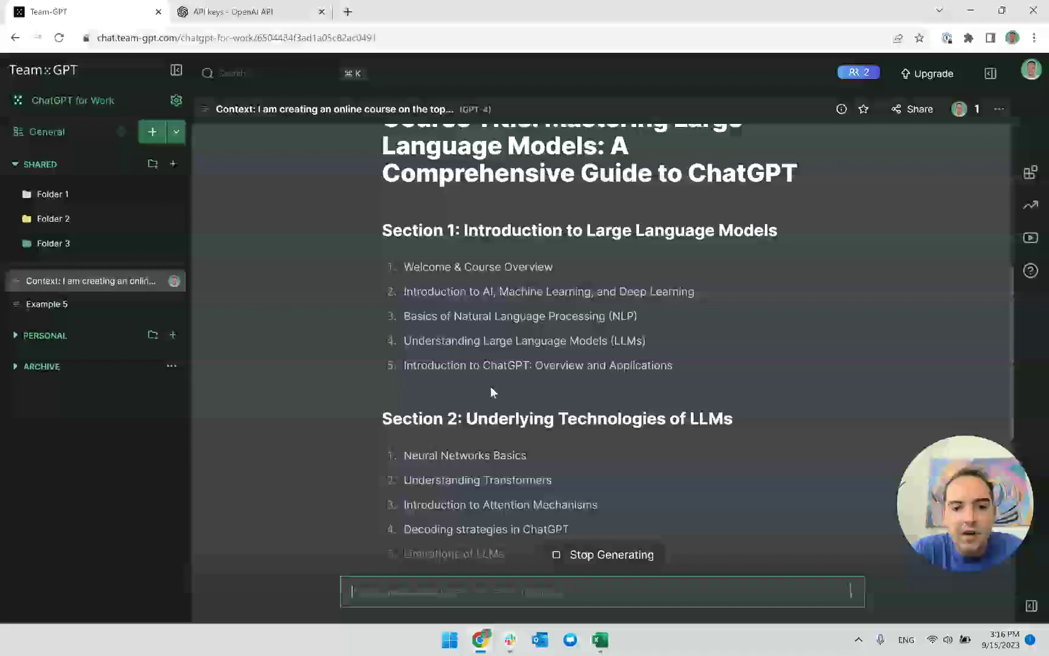
scroll(490, 385, up, 7)
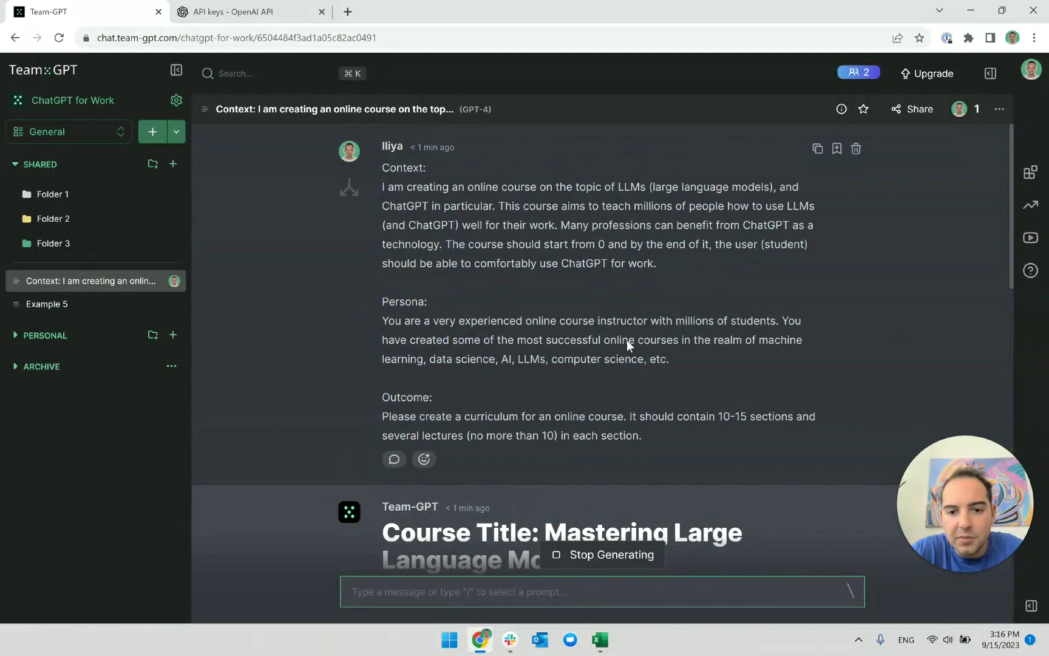
key(alt+Tab)
scroll(219, 380, down, 4)
scroll(218, 380, up, 4)
key(alt+Tab)
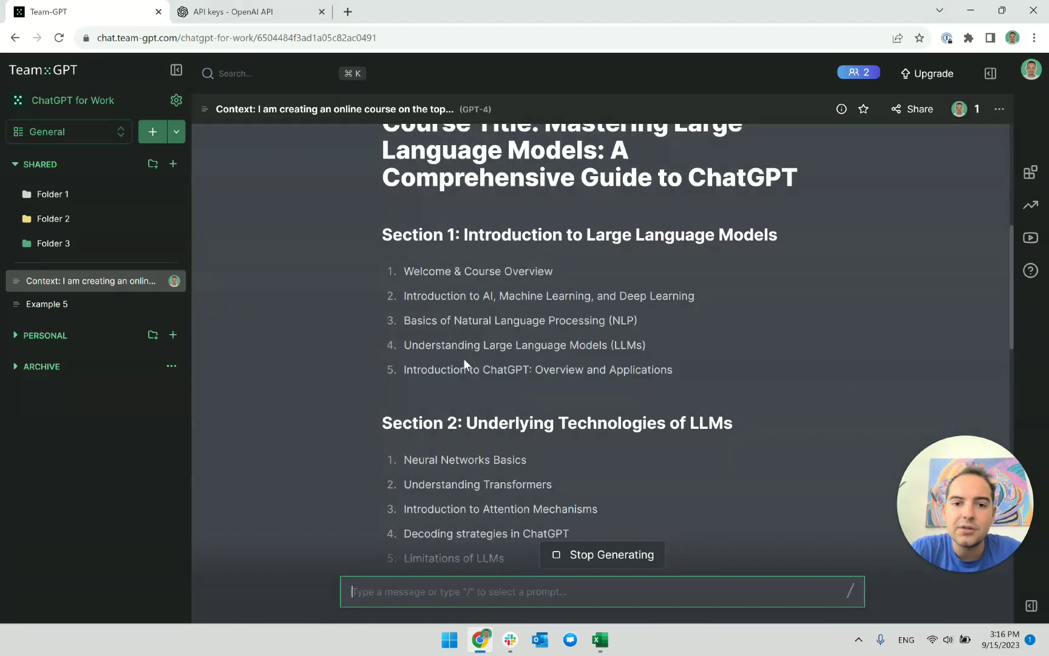
Examine the lectures in Section 1 of the generated curriculum, from the AI introduction to the ChatGPT overview and applications.
scroll(543, 345, up, 1)
triple_click(487, 348)
triple_click(501, 368)
triple_click(498, 391)
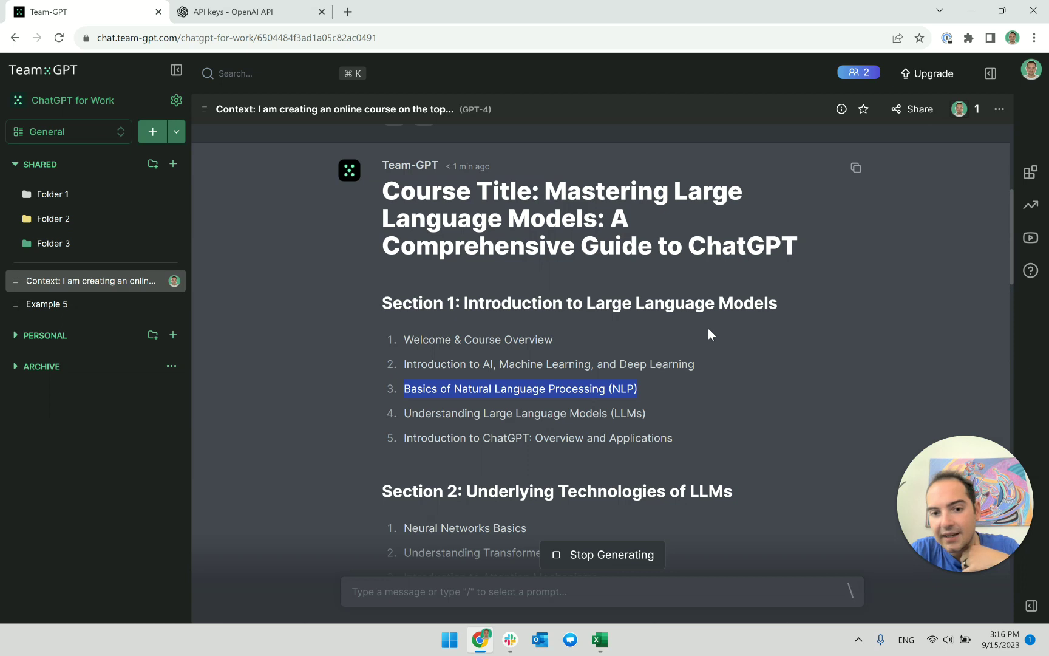
scroll(708, 328, down, 2)
triple_click(429, 308)
click(687, 314)
triple_click(535, 305)
click(431, 304)
triple_click(473, 303)
click(473, 304)
triple_click(475, 305)
click(509, 307)
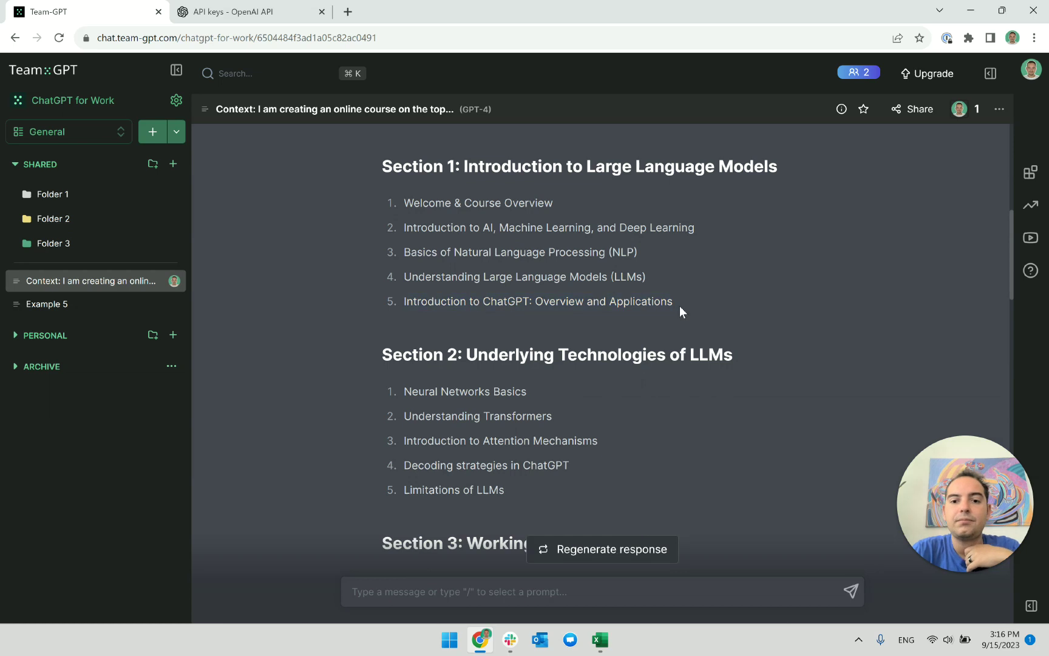
drag(683, 302, 410, 310)
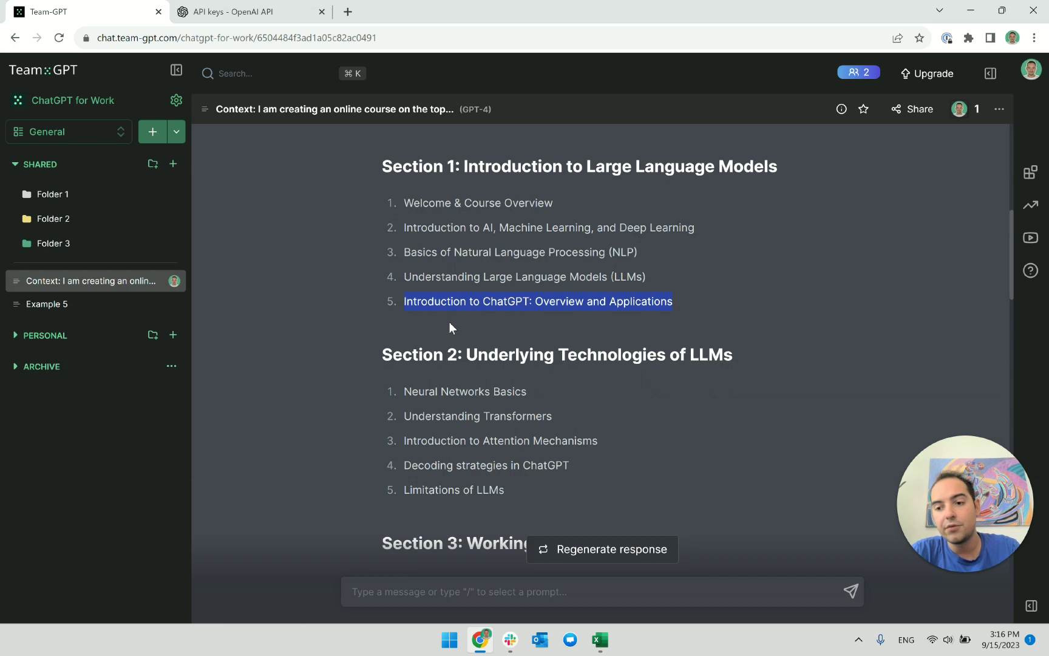
Switch to the Excel outline and append "; KEY APPLICATIONS" to the key questions of the "Why ChatGPT" lecture.
click(600, 640)
click(304, 284)
click(293, 307)
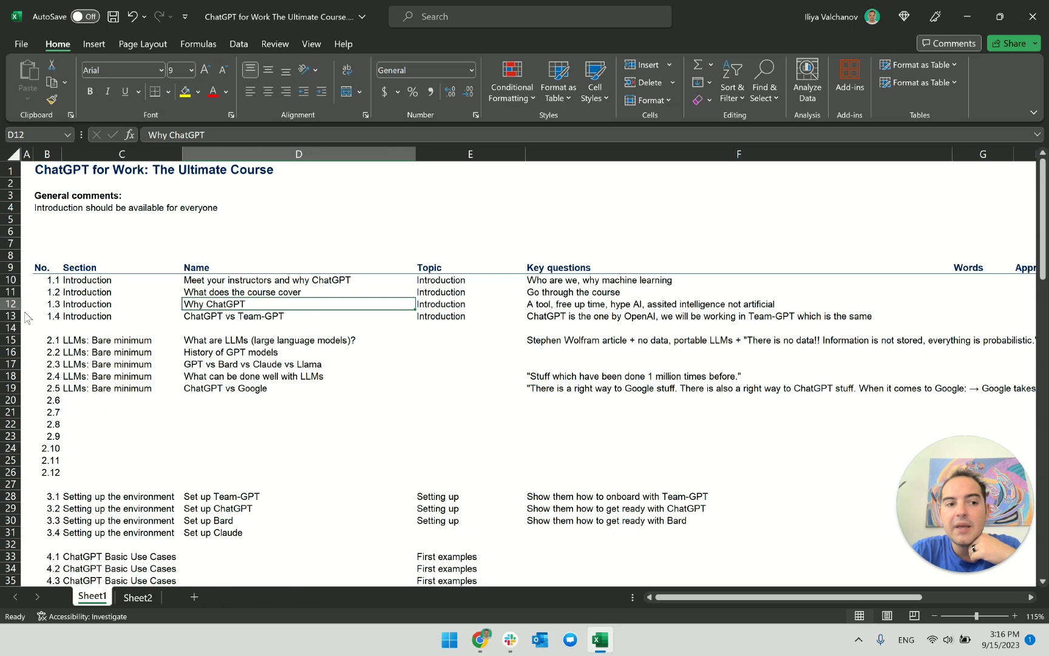
key(ctrl+c)
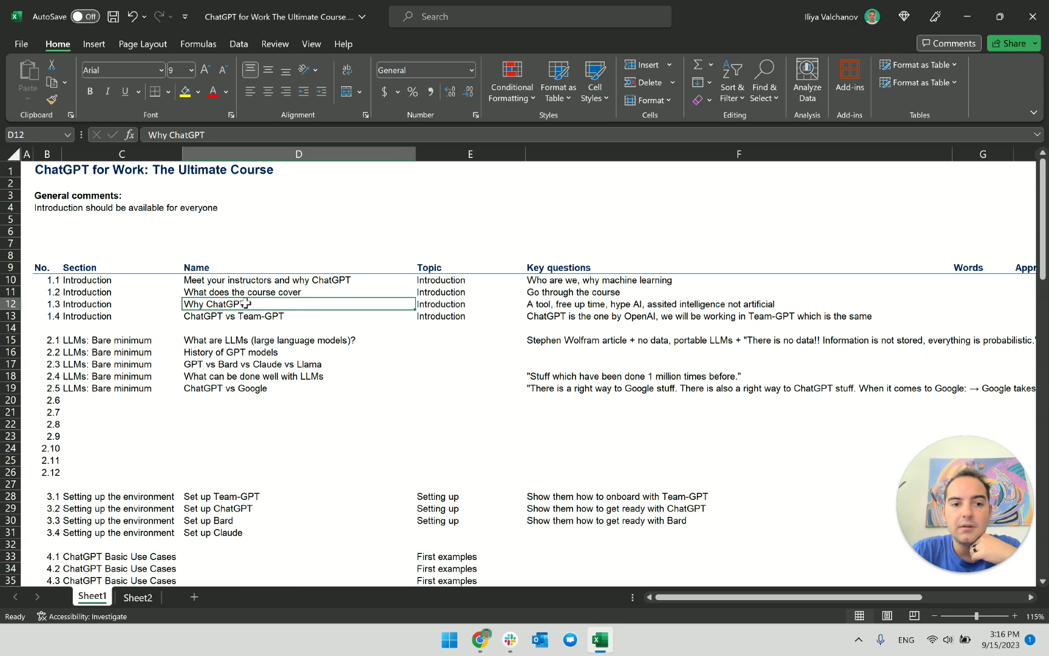
double_click(675, 304)
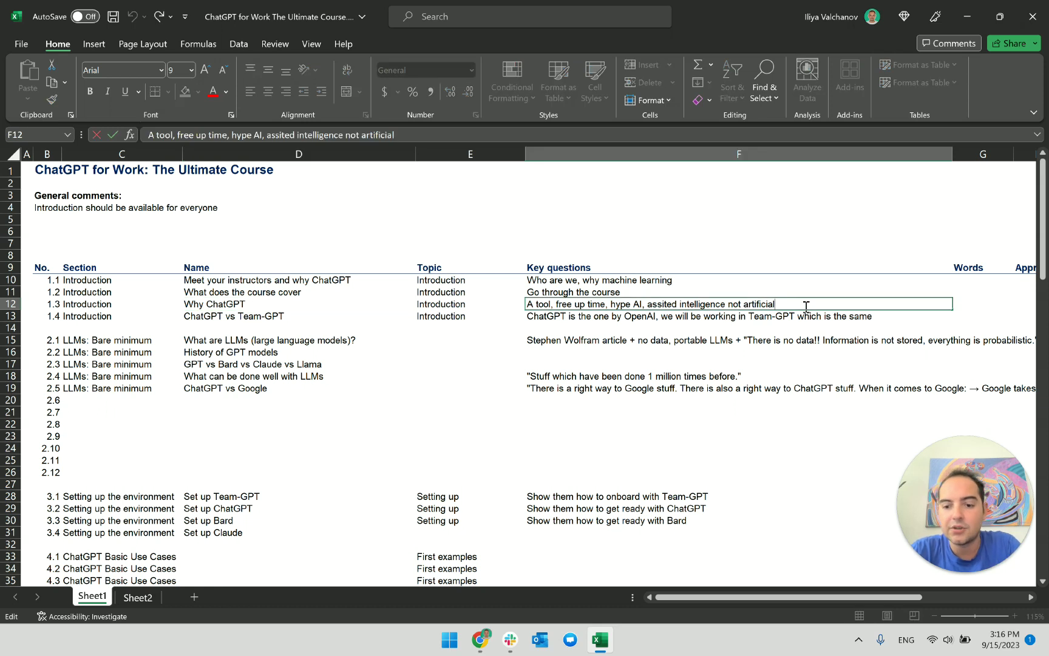
text(KEY APPLICATIONS)
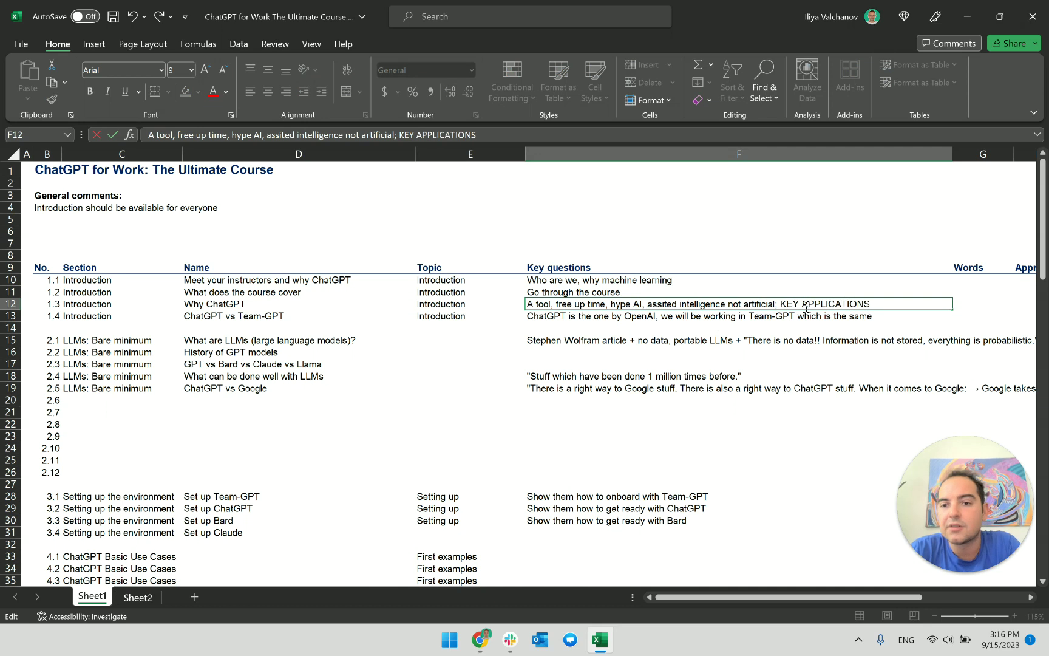
key(Return)
Make only the words "KEY APPLICATIONS" bold in the key questions of the "Why ChatGPT" lecture.
double_click(782, 305)
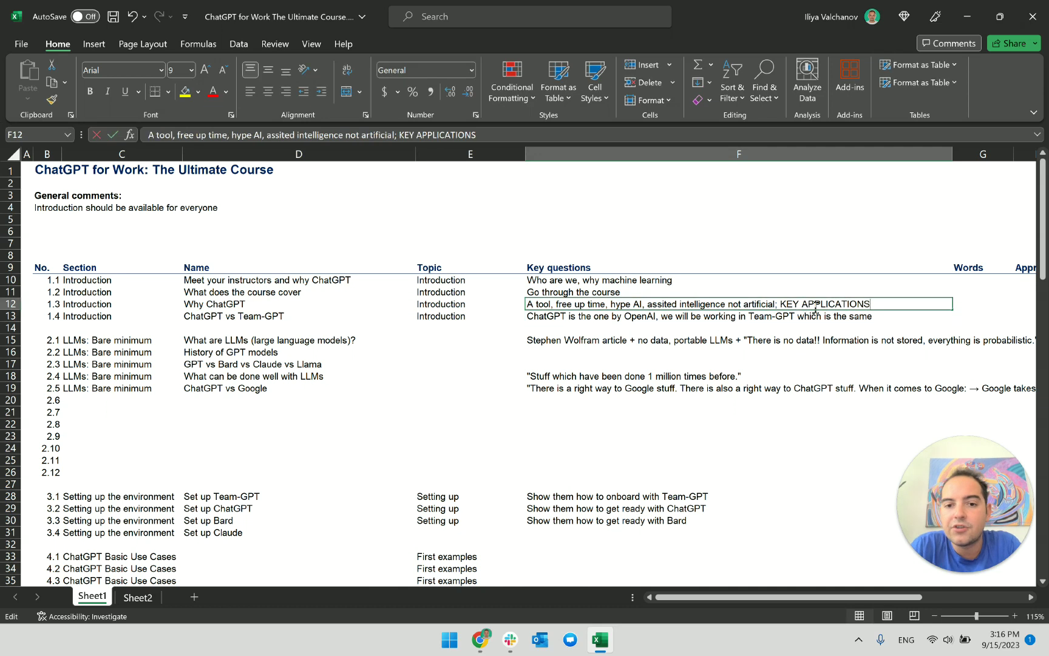
drag(782, 305, 872, 305)
key(ctrl+b)
key(Return)
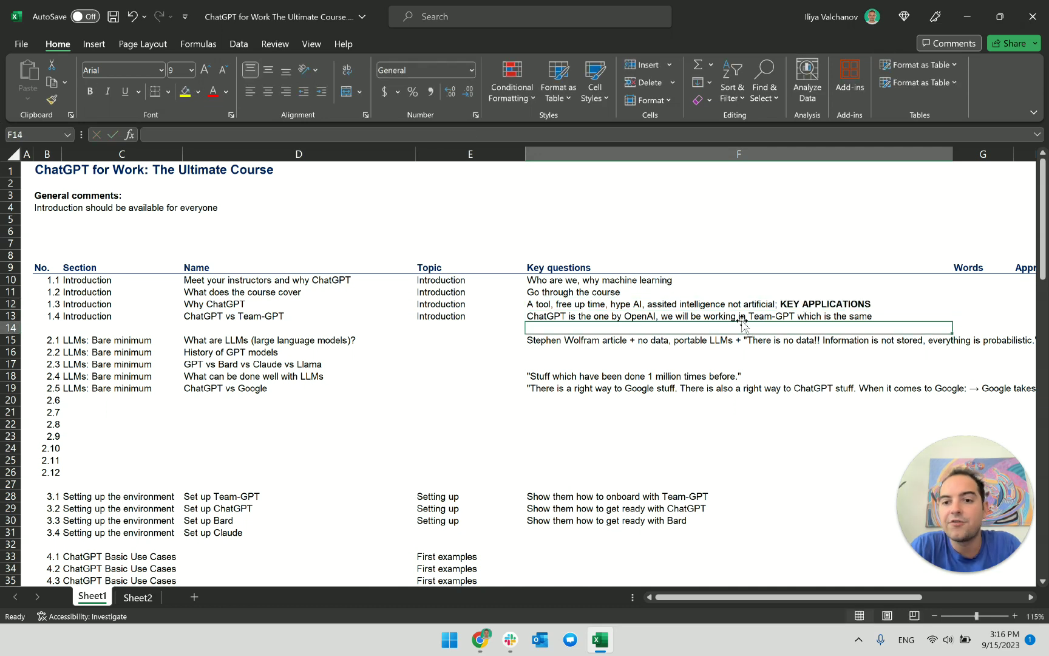
Return to Team-GPT and examine the Section 2 lectures on the underlying technologies and limitations of LLMs.
key(alt+Tab)
click(570, 314)
drag(644, 277, 360, 204)
click(514, 292)
scroll(514, 292, down, 1)
scroll(514, 290, down, 1)
drag(478, 218, 754, 217)
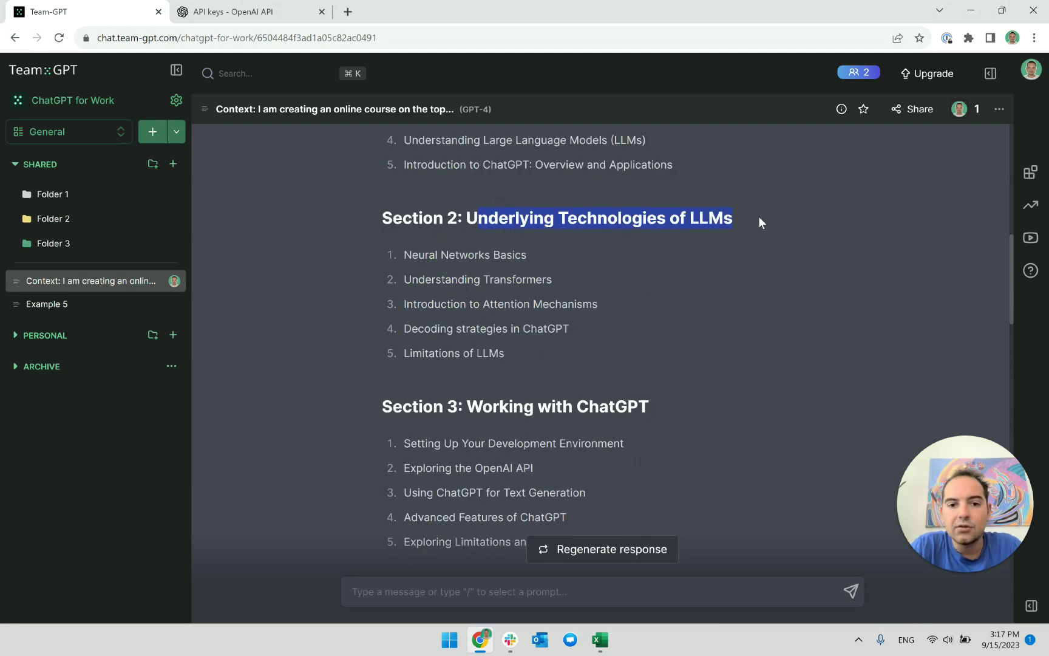
triple_click(491, 255)
triple_click(500, 279)
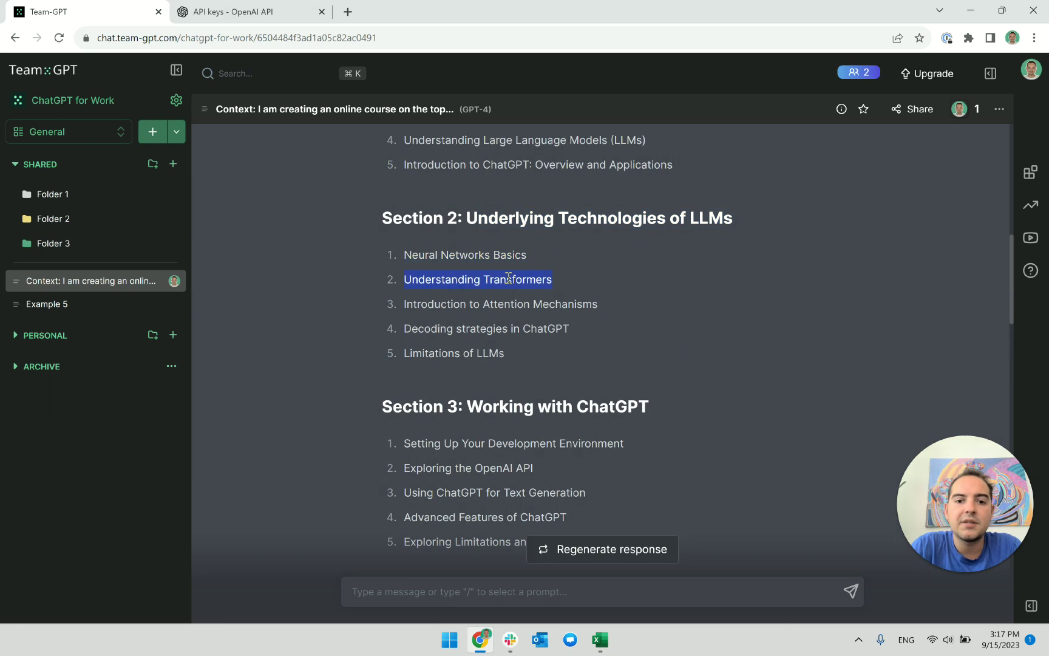
triple_click(528, 303)
triple_click(540, 331)
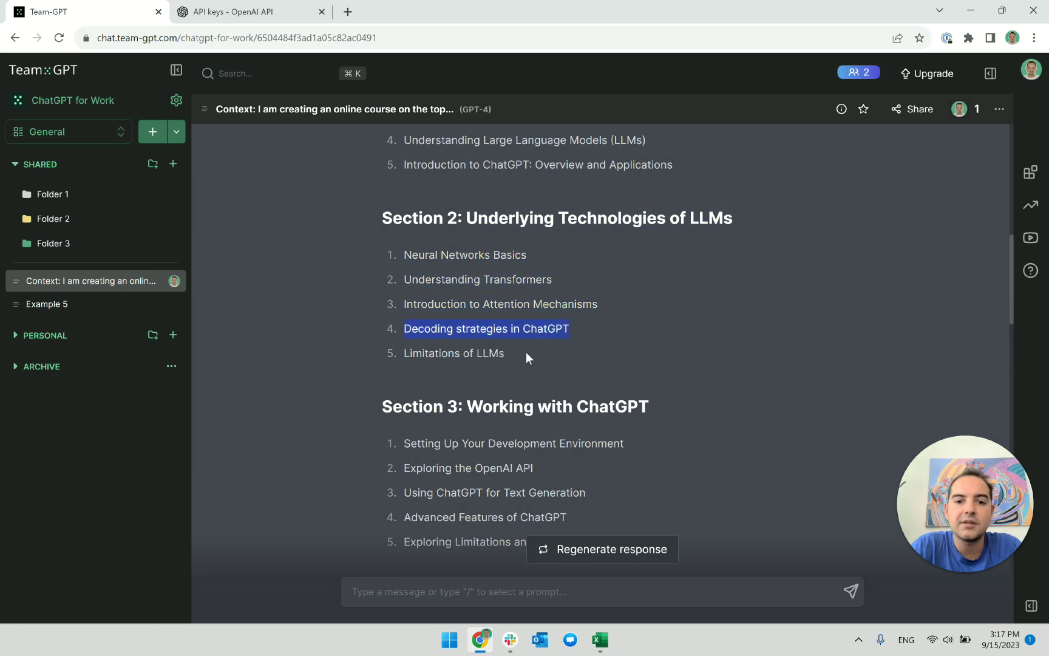
triple_click(486, 354)
click(513, 358)
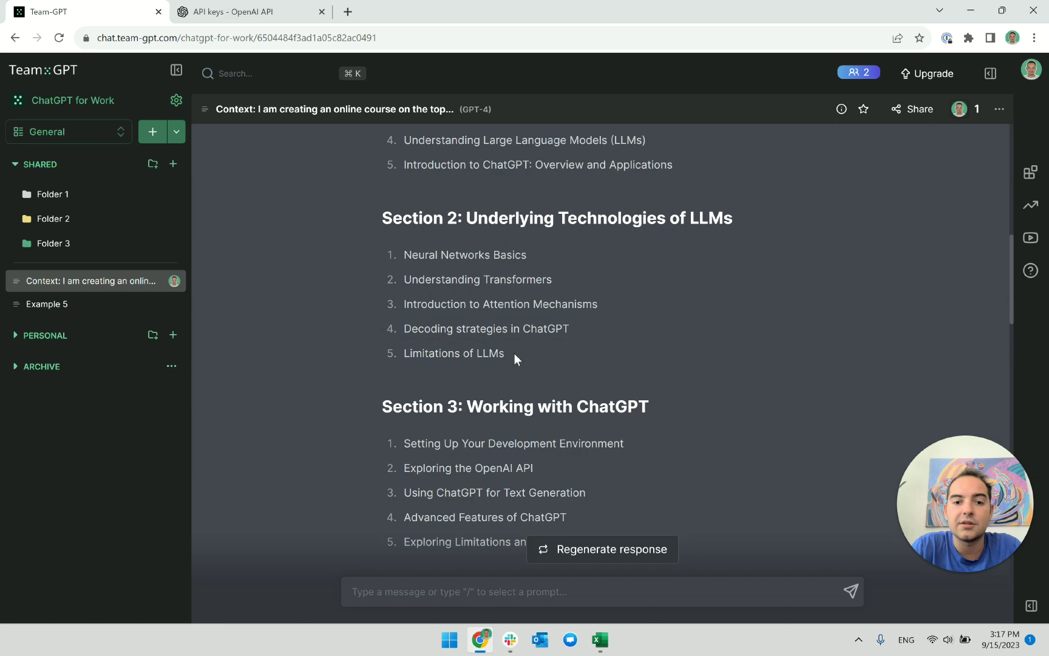
triple_click(399, 352)
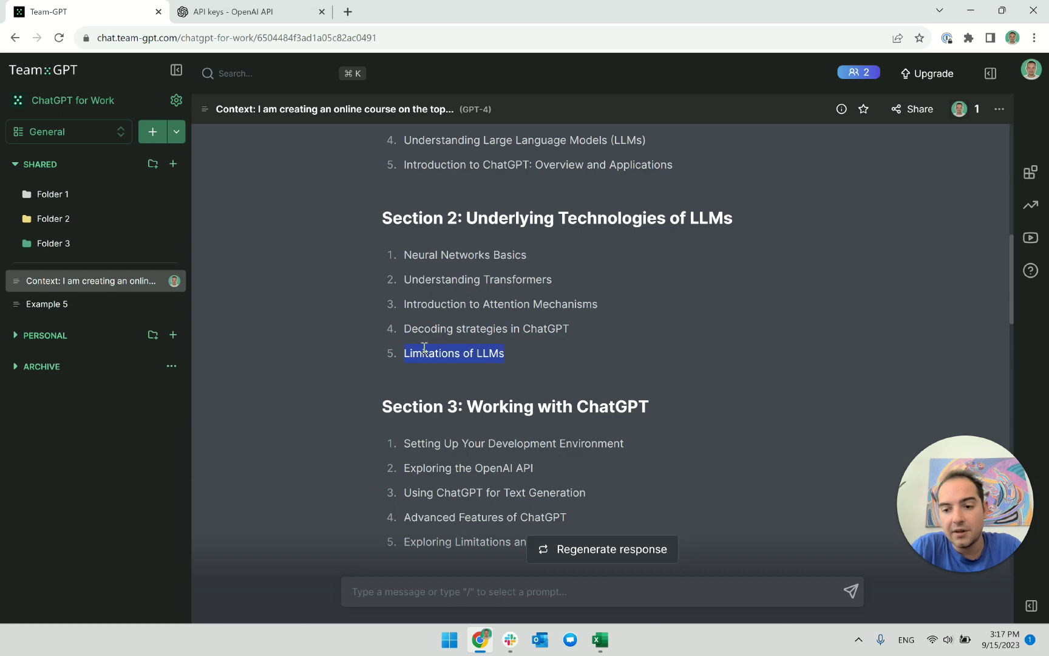
Switch to the Excel outline, search the sheet for "limitation", and close the search.
key(alt+Tab)
click(413, 380)
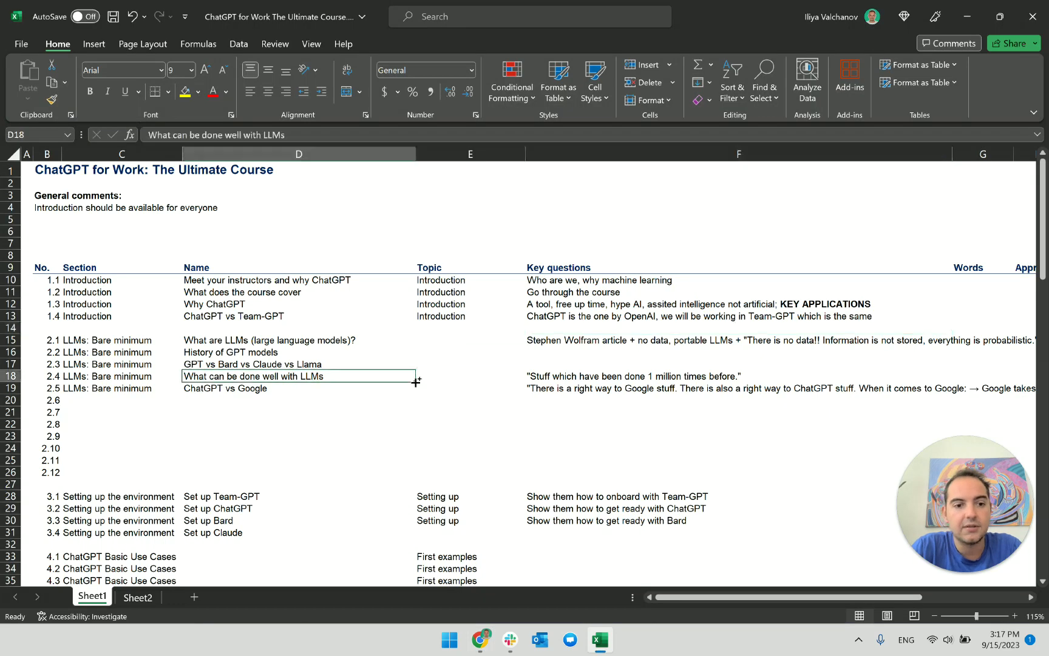
key(ctrl+f)
text(LIMITATIO)
key(BackSpace)
key(BackSpace)
key(BackSpace)
key(BackSpace)
key(BackSpace)
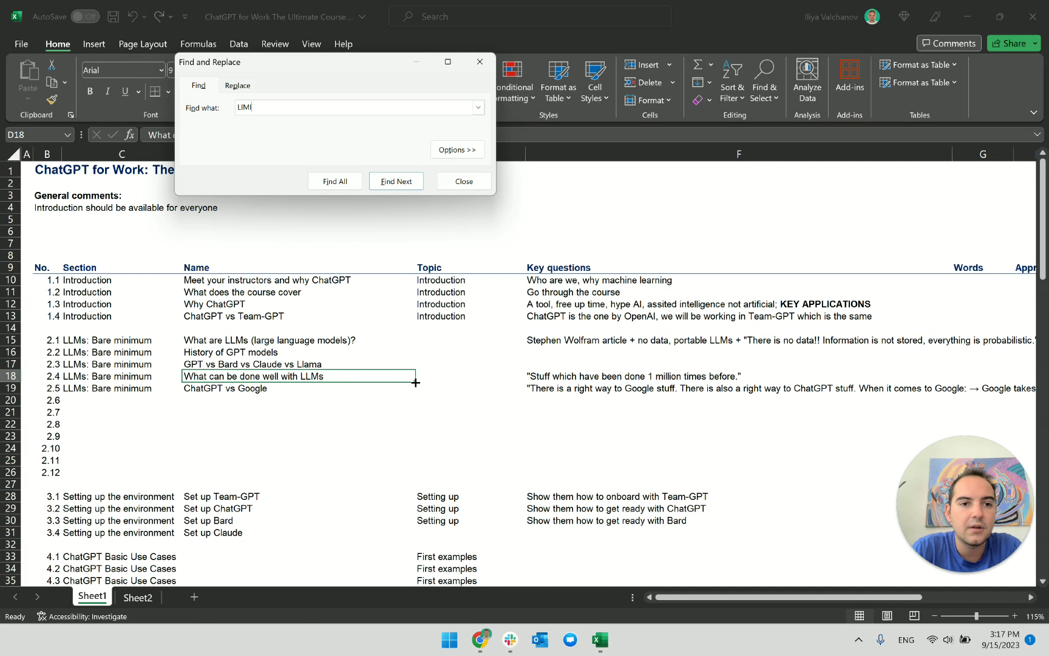
text(Limitations)
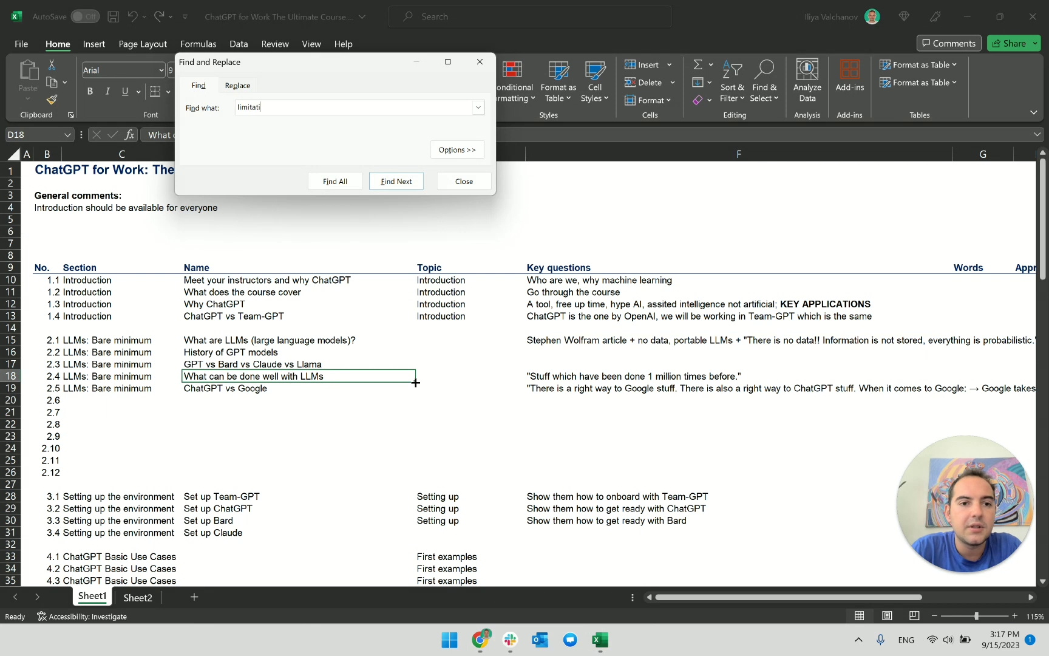
key(Return)
click(530, 359)
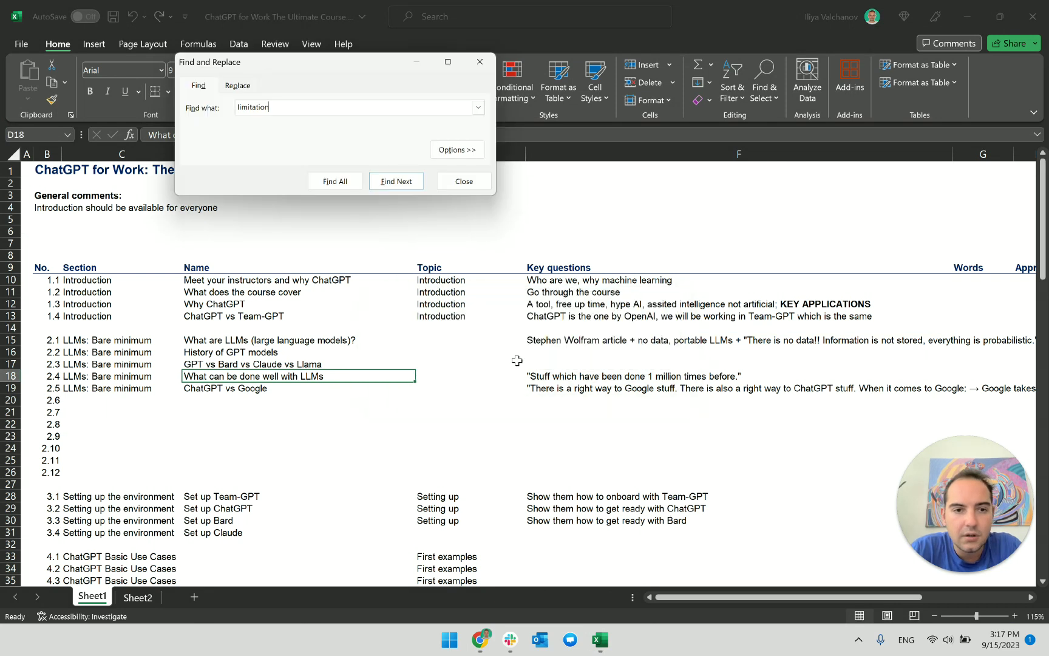
click(465, 182)
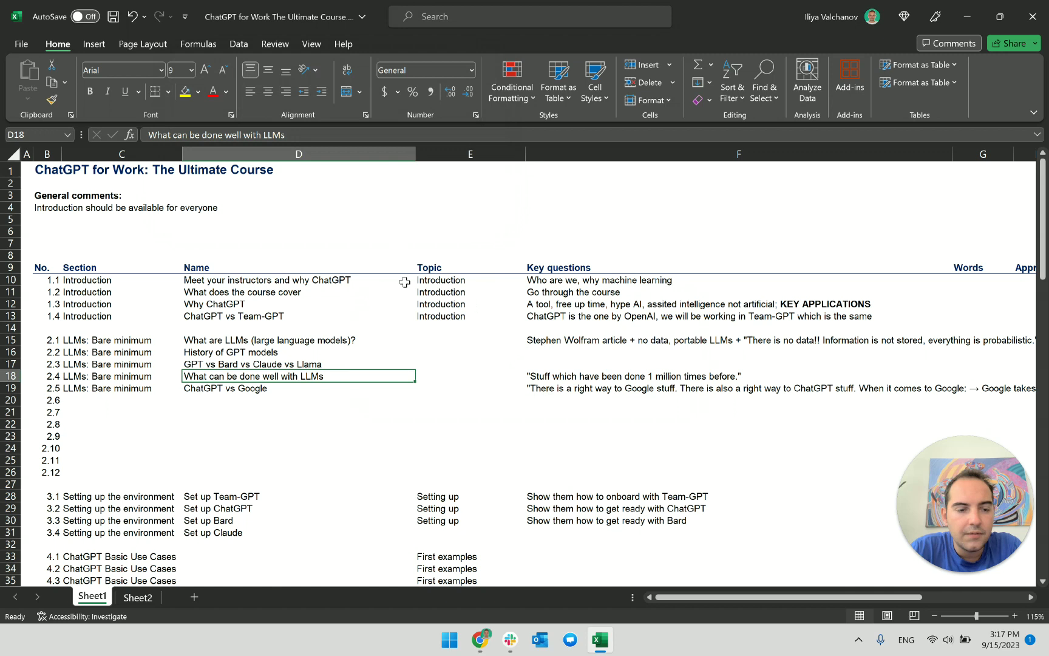
Enter "Limitations of LLMs" as the name of lecture 2.6 in the outline.
click(300, 389)
scroll(452, 425, down, 3)
scroll(452, 427, down, 3)
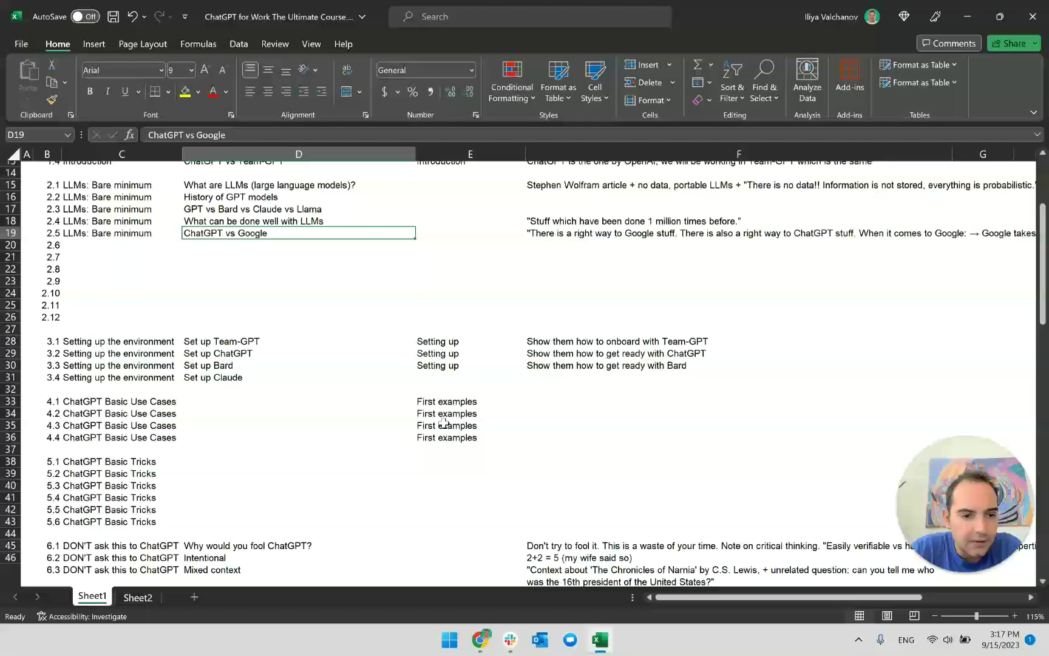
scroll(426, 433, up, 3)
click(229, 293)
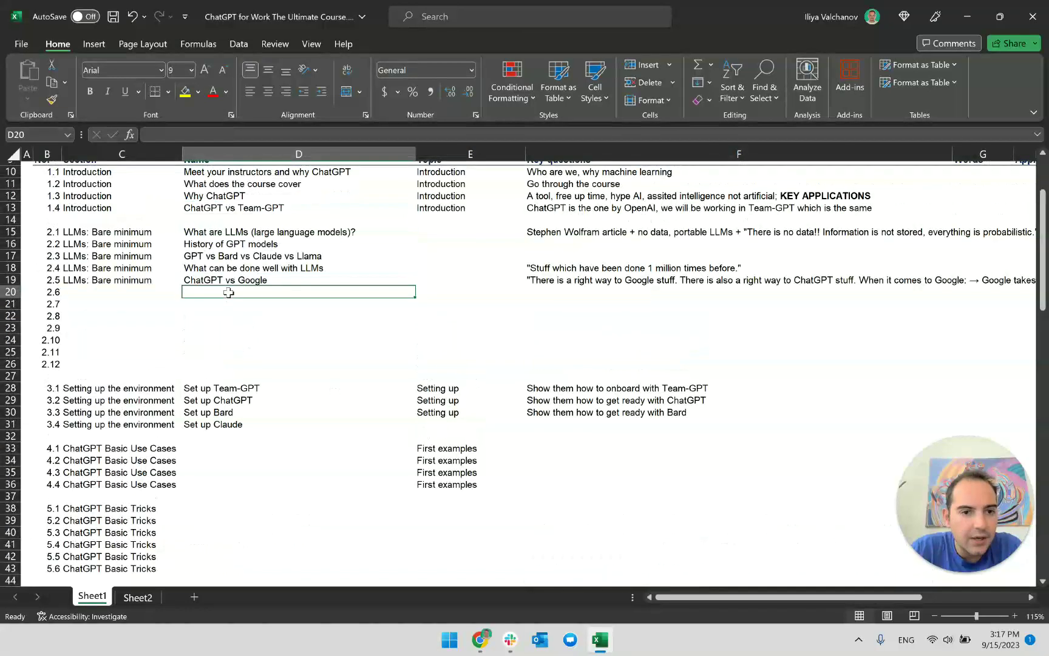
text(Limitations of LLms)
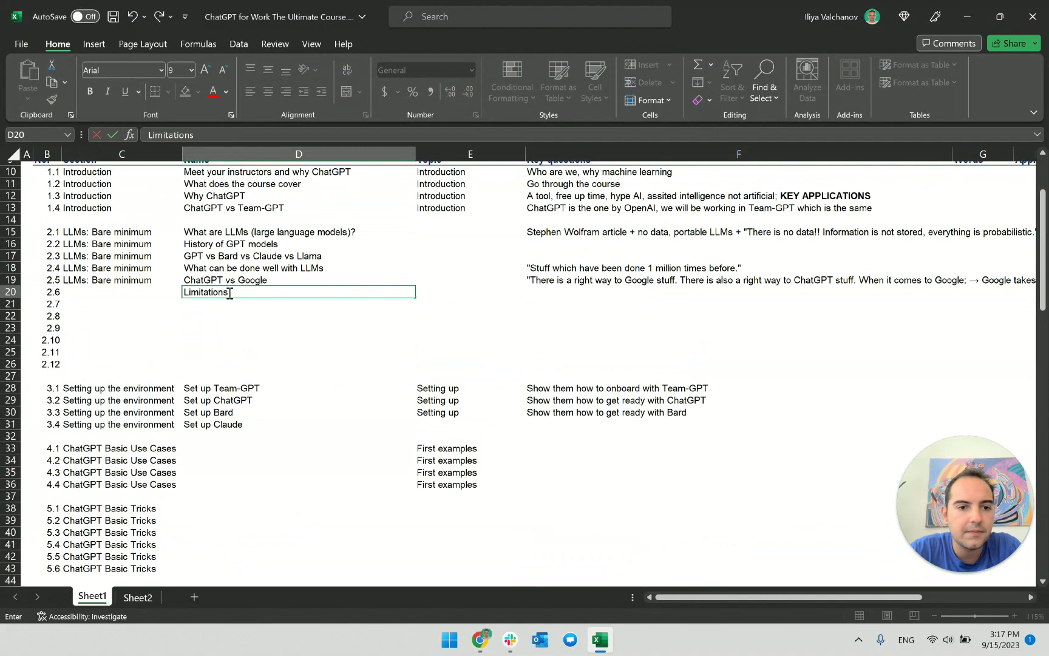
key(BackSpace)
key(BackSpace)
text(Ms)
key(Return)
Copy the section name "LLMs: Bare minimum" from lecture 2.5 to lecture 2.6.
key(Up)
key(Up)
key(Left)
key(ctrl+c)
key(Down)
key(ctrl+v)
key(Escape)
key(shift+space)
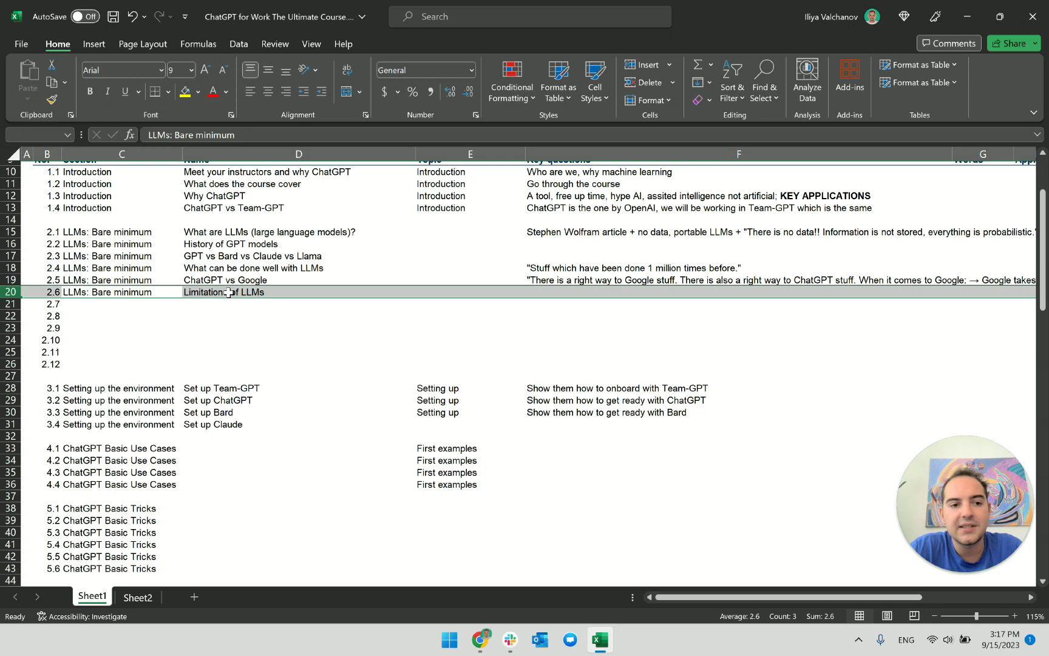
click(297, 303)
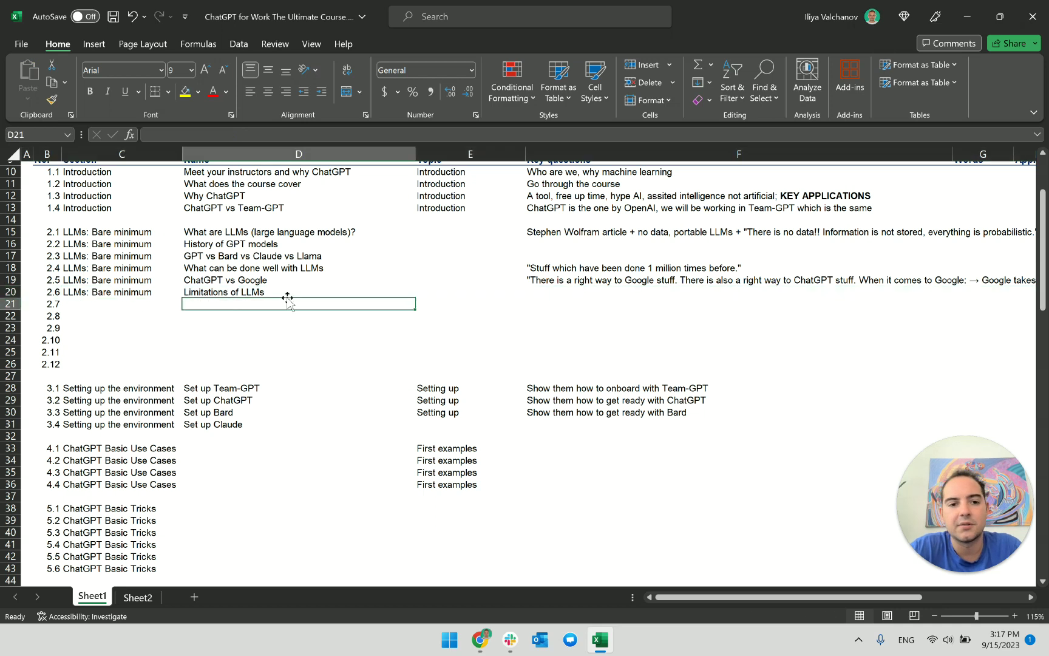
drag(287, 299, 287, 290)
click(626, 296)
Switch to Team-GPT and examine the Section 3 lectures, comparing them with the environment setup rows in the Excel outline.
key(alt+Tab)
click(511, 350)
scroll(545, 290, down, 2)
click(557, 276)
triple_click(516, 307)
triple_click(506, 308)
drag(122, 388, 223, 401)
click(222, 388)
key(alt+Tab)
triple_click(479, 333)
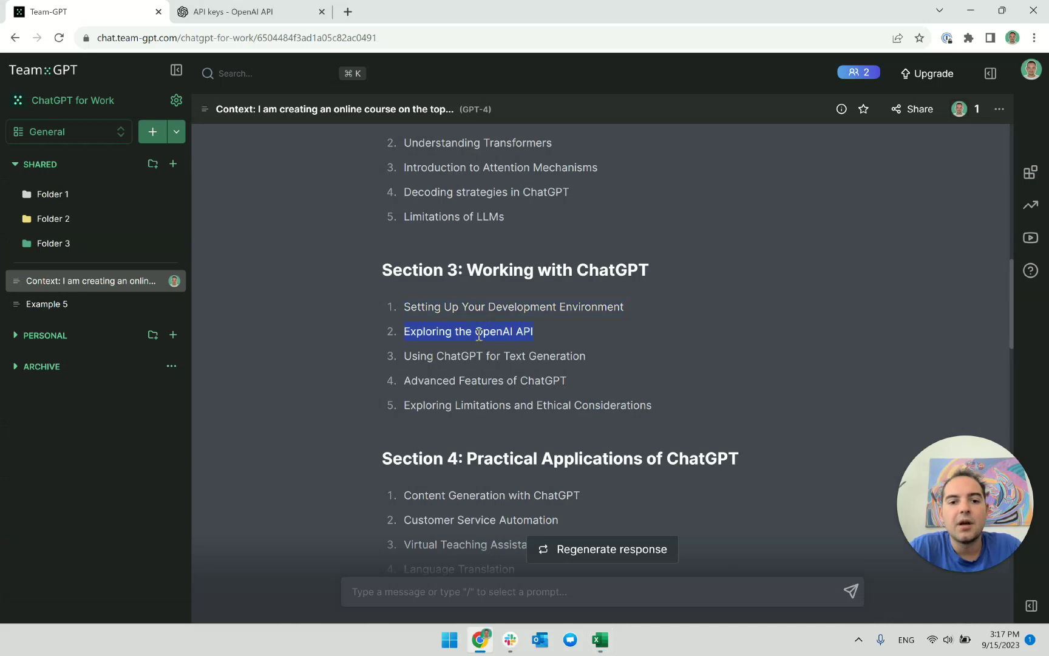
triple_click(535, 335)
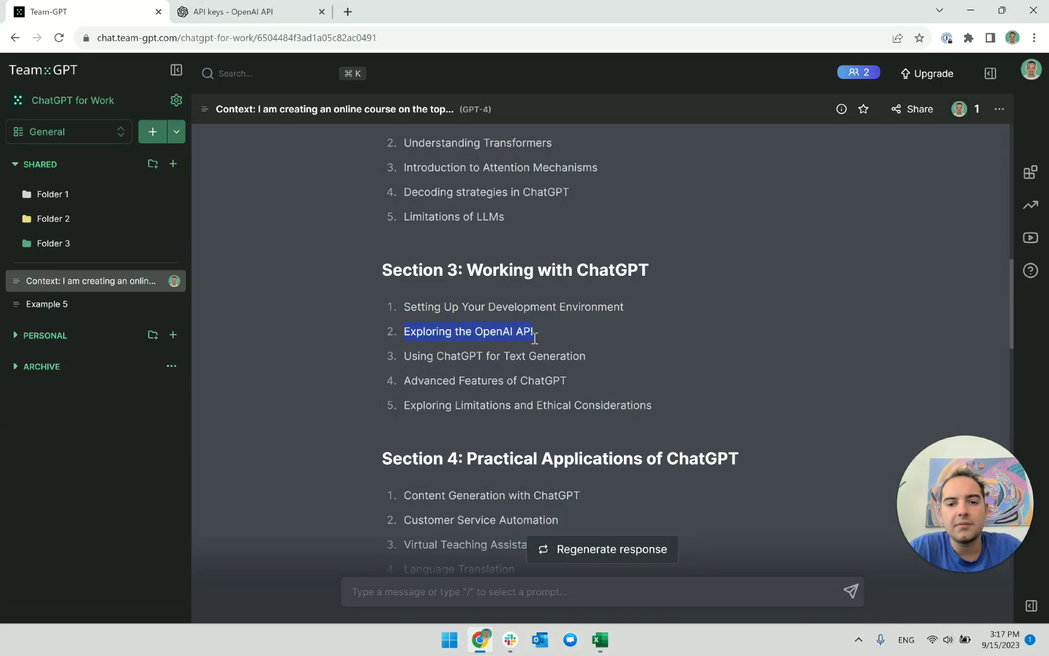
triple_click(534, 336)
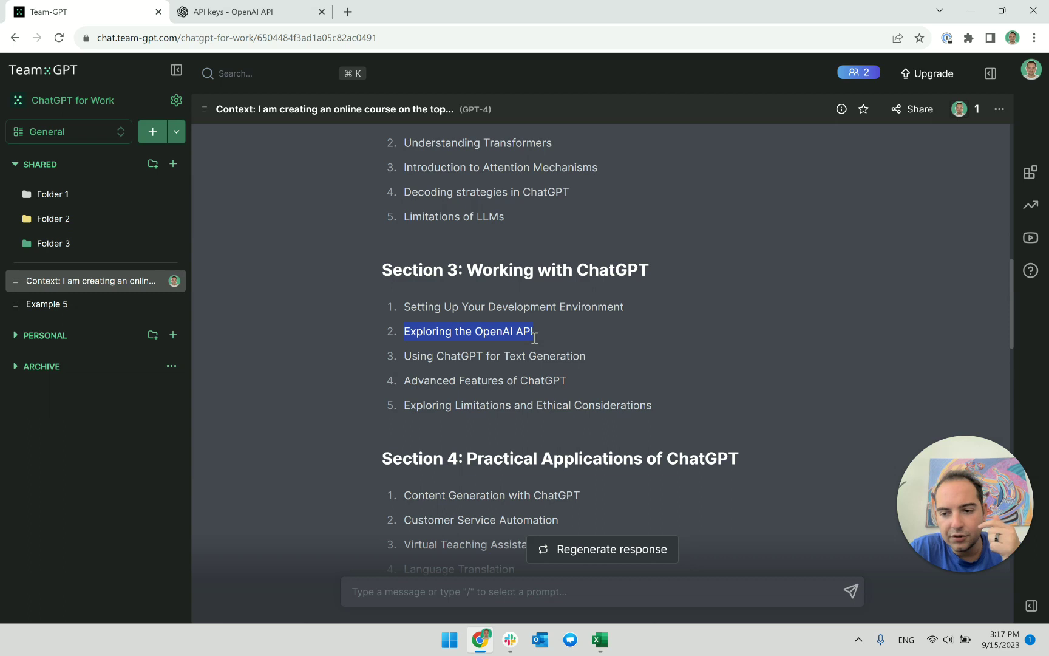
triple_click(528, 359)
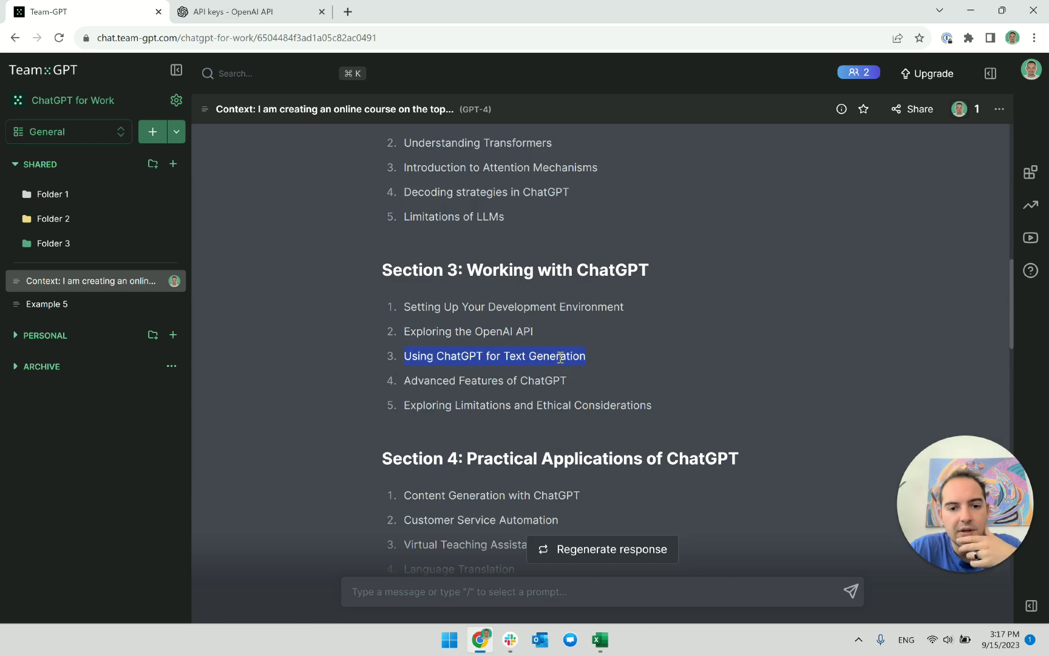
triple_click(557, 376)
scroll(627, 377, down, 1)
click(530, 347)
double_click(530, 347)
triple_click(557, 336)
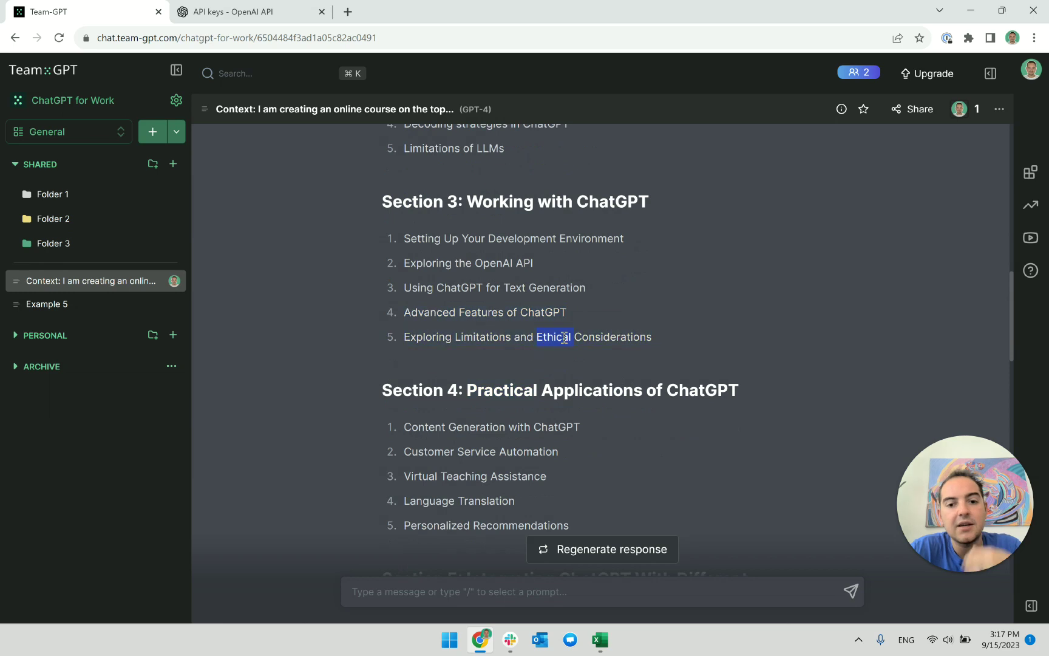
click(587, 342)
Switch to the Excel outline and enter "Ethical considerations" as the name of lecture 2.7.
key(alt+Tab)
click(300, 402)
click(286, 367)
scroll(261, 465, down, 1)
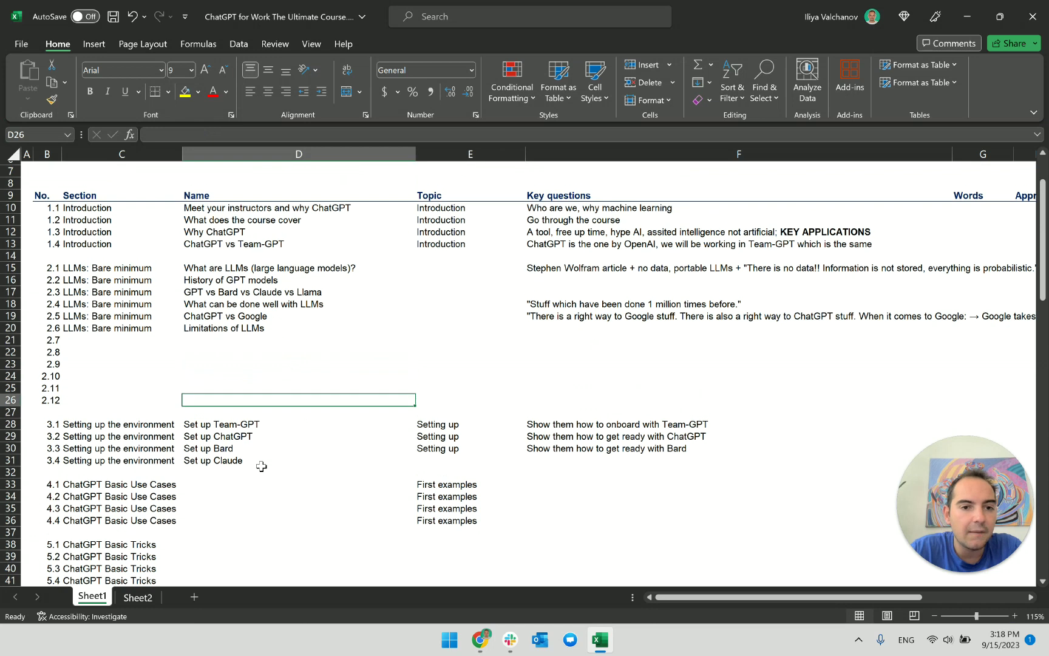
scroll(261, 466, down, 4)
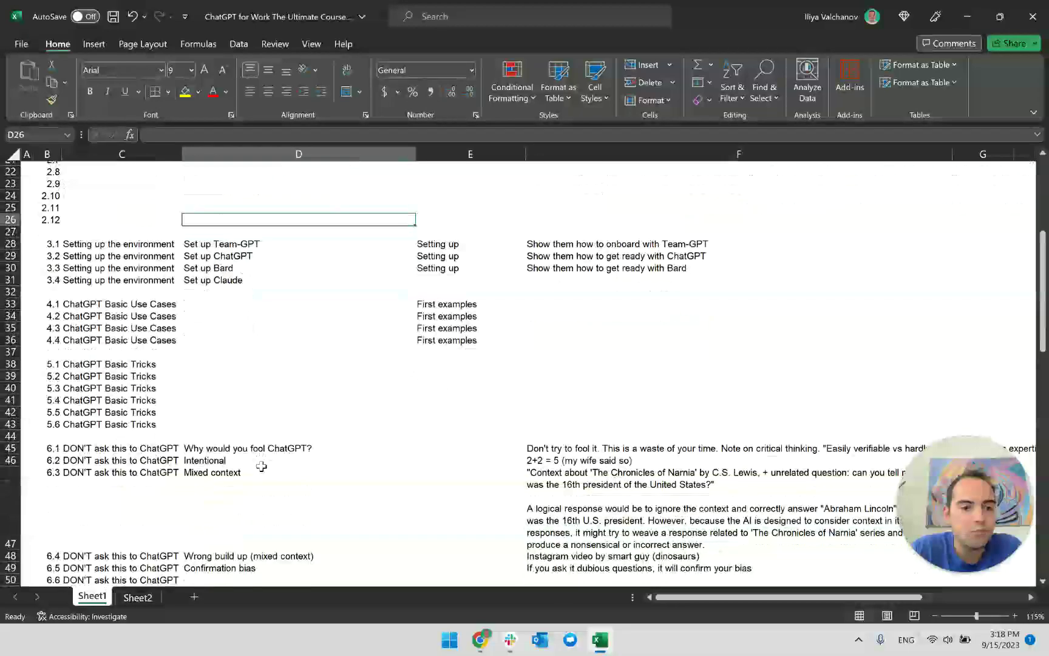
scroll(261, 466, down, 3)
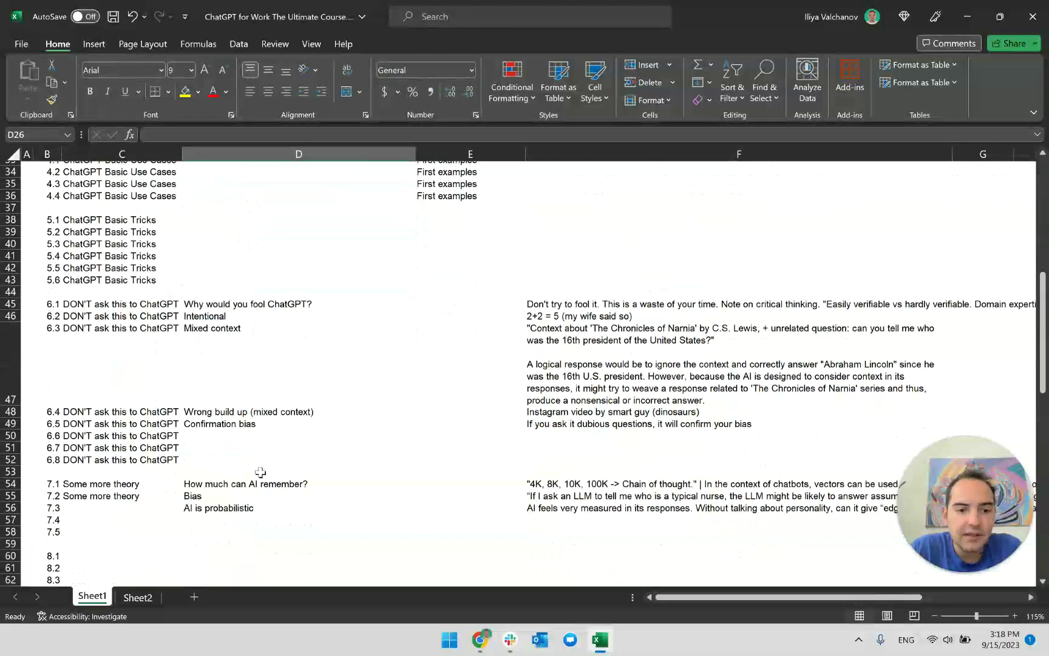
scroll(261, 472, up, 6)
scroll(243, 352, up, 2)
click(307, 306)
text(E)
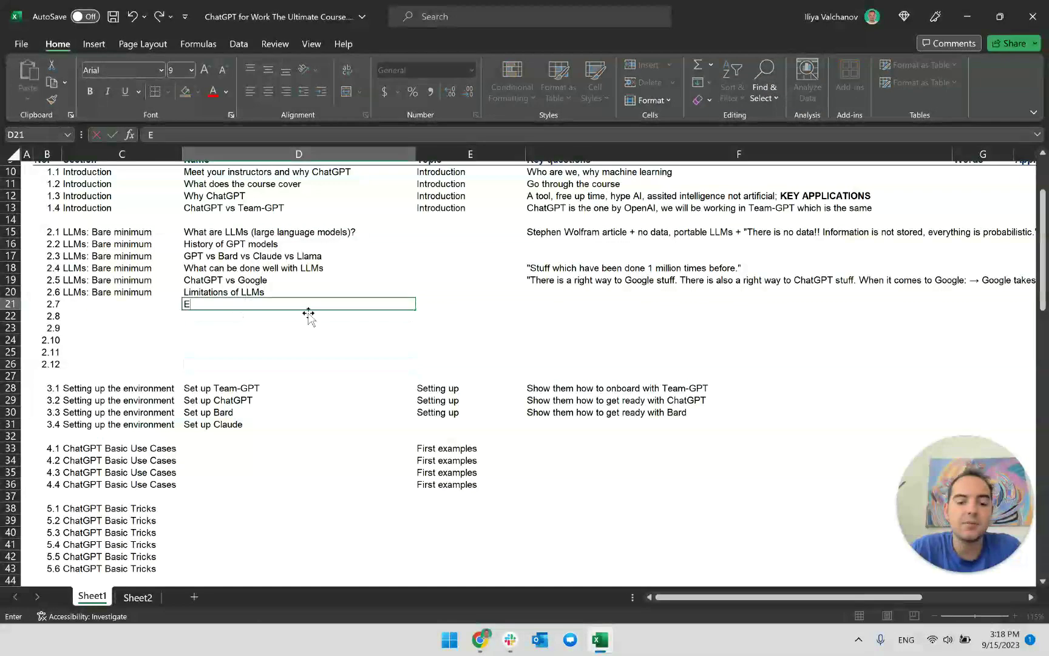
text(thical considerations)
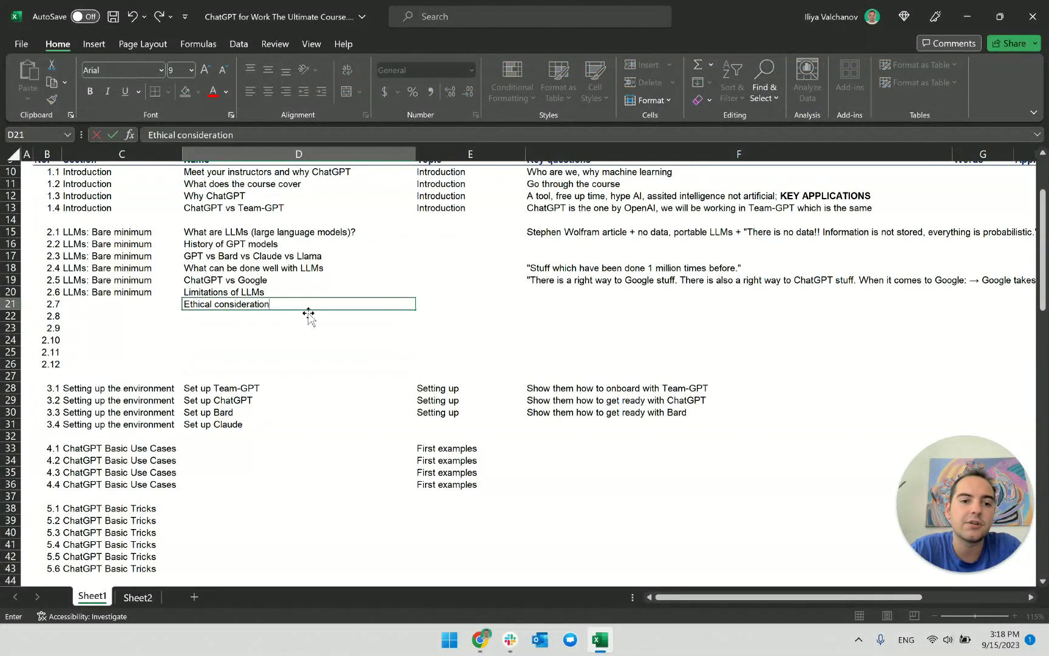
key(Return)
Return to Team-GPT and examine the Section 4 lectures on practical applications of ChatGPT.
key(alt+Tab)
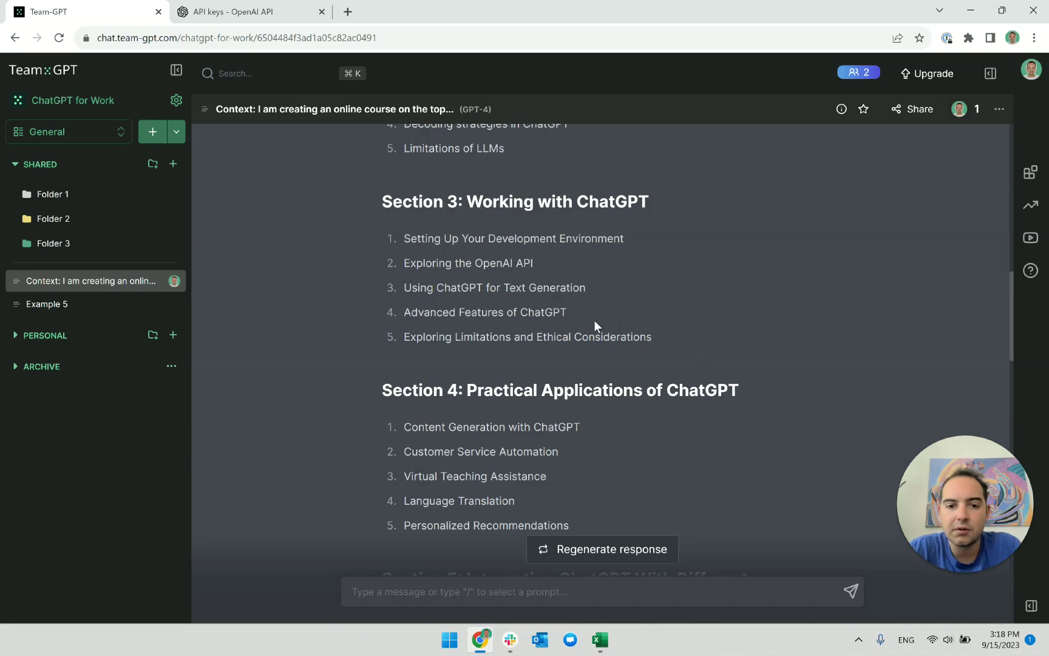
scroll(600, 327, down, 1)
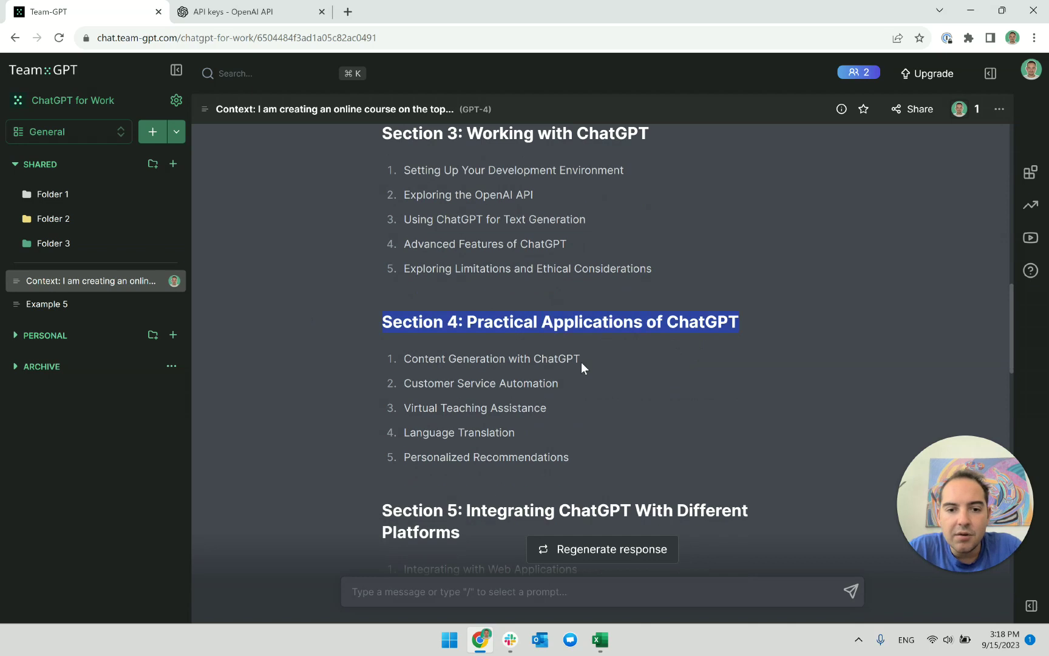
triple_click(520, 365)
triple_click(517, 385)
triple_click(524, 413)
scroll(524, 419, down, 1)
triple_click(480, 364)
triple_click(498, 342)
double_click(506, 341)
double_click(486, 388)
click(483, 371)
double_click(483, 366)
click(493, 396)
triple_click(493, 396)
click(522, 394)
drag(571, 389, 407, 288)
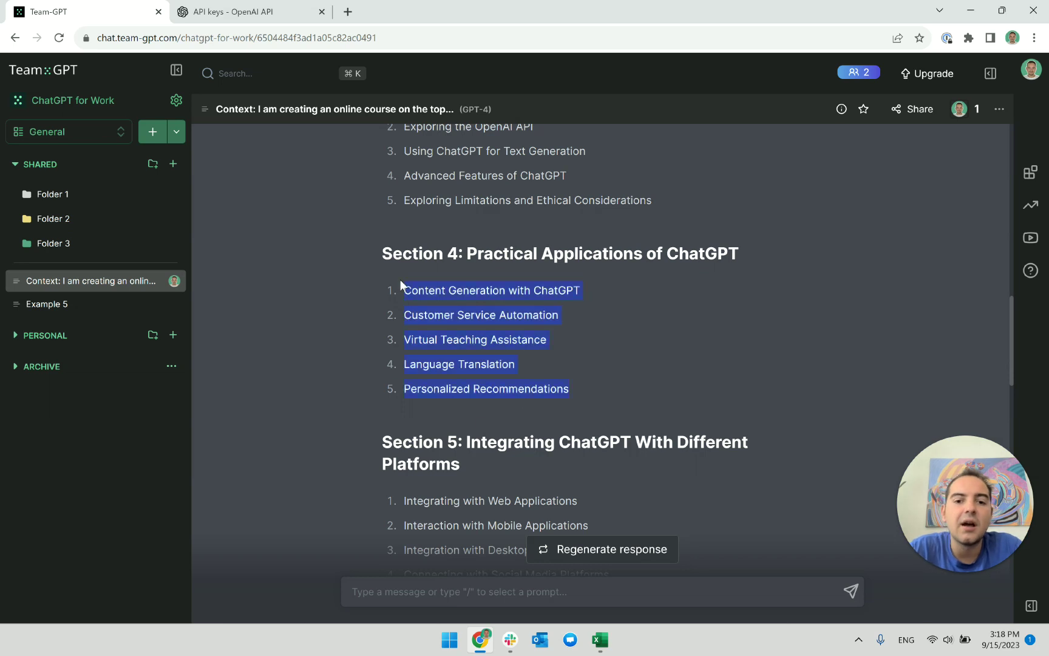
Switch to the Excel outline and enter "Content Generation with ChatGPT" as the name of lecture 4.1.
key(alt+Tab)
scroll(279, 376, down, 10)
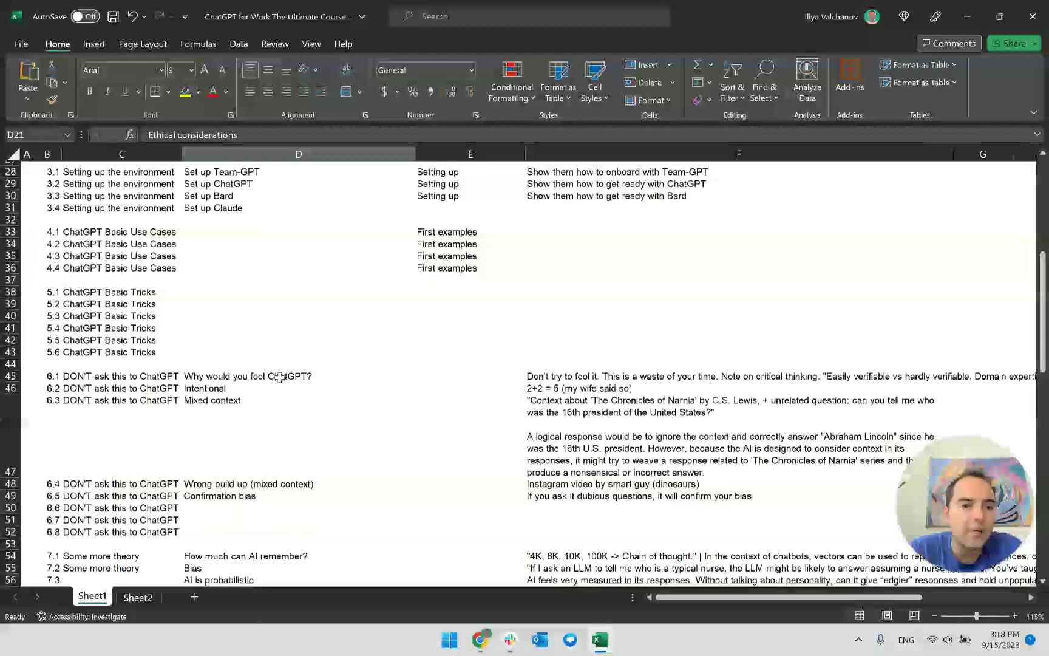
scroll(279, 377, up, 1)
double_click(212, 194)
drag(232, 202, 249, 226)
key(Escape)
key(Right)
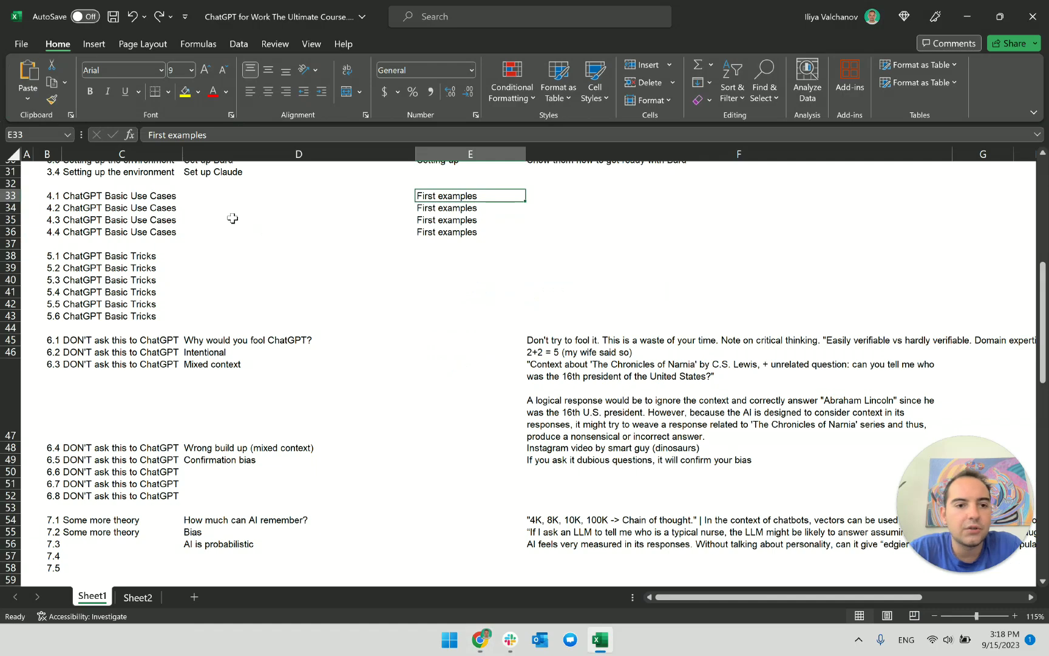
click(228, 198)
text(Content Generation with ChatGPT)
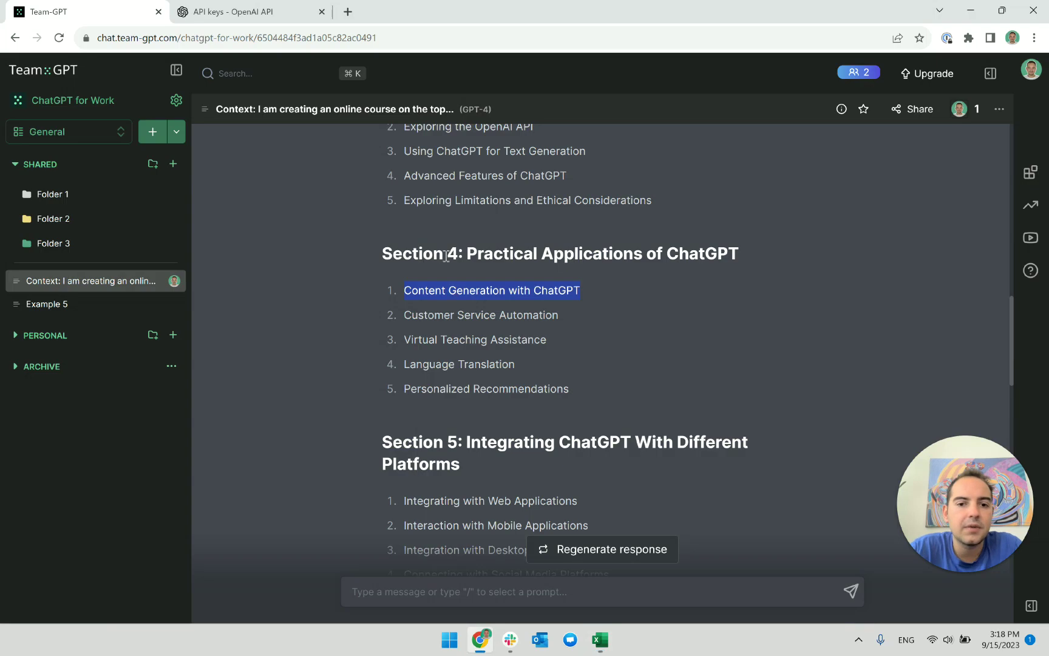
Transfer "Customer Service Automation" from the Team-GPT curriculum to the name of lecture 4.2 in Excel.
drag(403, 315, 454, 315)
drag(454, 315, 558, 315)
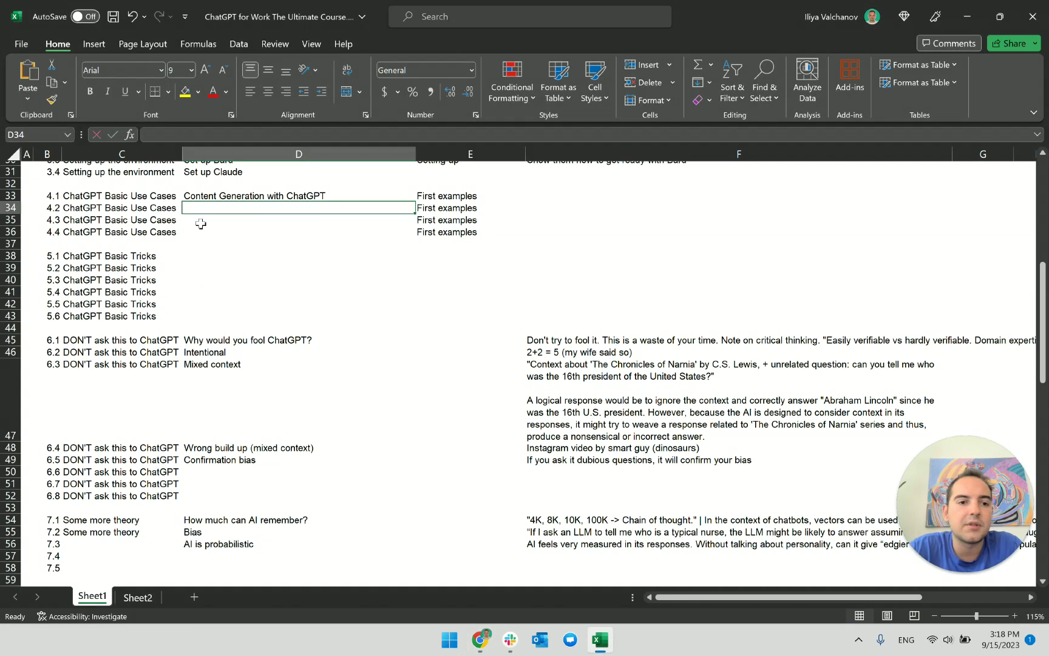
key(F2)
text(Customer Service Automation)
key(Return)
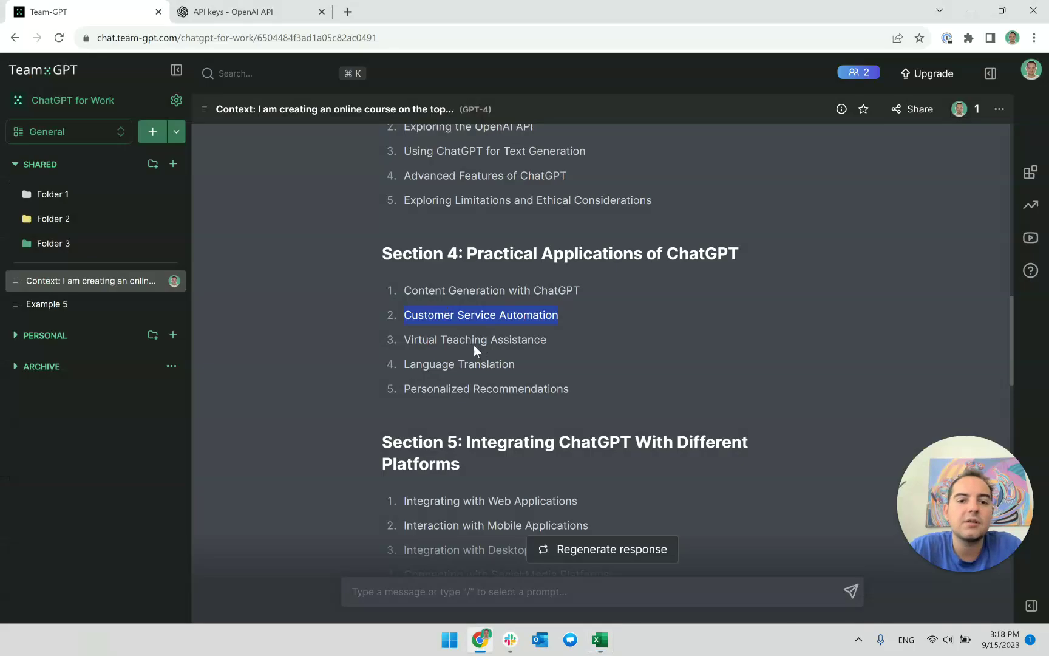
Copy "Virtual Teaching Assistance" from the Team-GPT curriculum into the name of lecture 4.3 in Excel.
drag(404, 340, 550, 341)
key(ctrl+c)
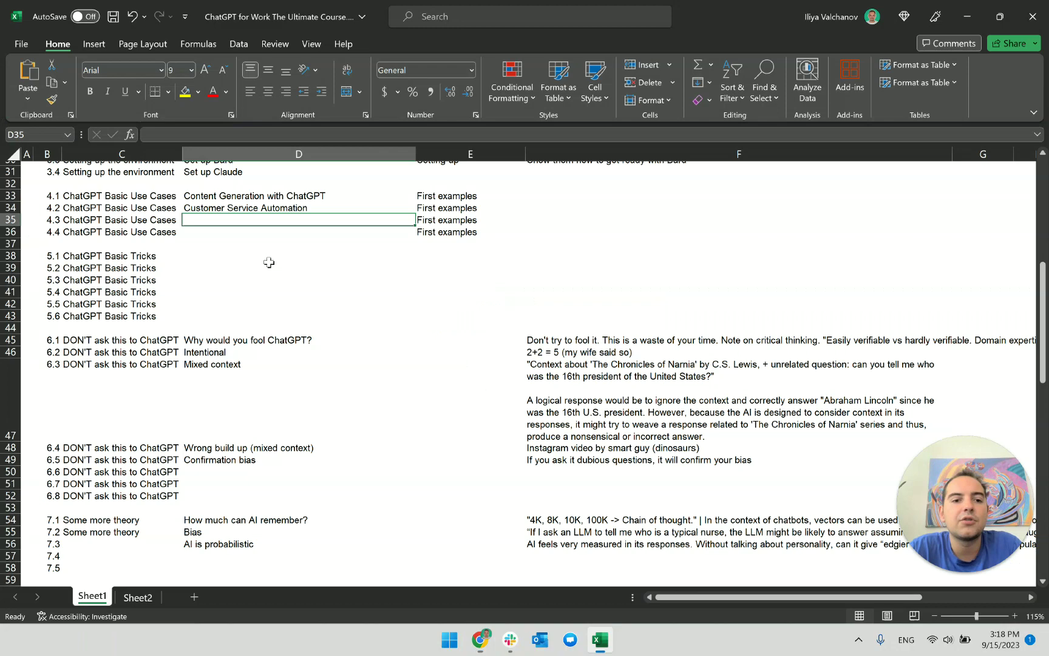
key(F2)
key(ctrl+v)
key(Return)
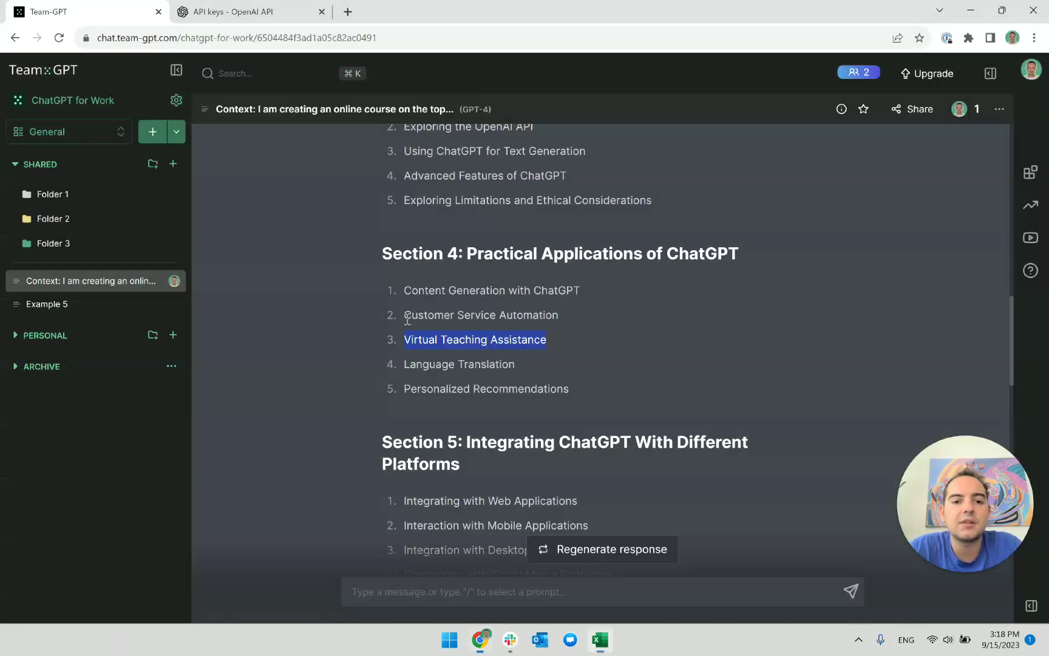
Transfer "Language Translation" from the Team-GPT curriculum to the name of lecture 4.4 in Excel.
double_click(423, 364)
drag(423, 364, 515, 364)
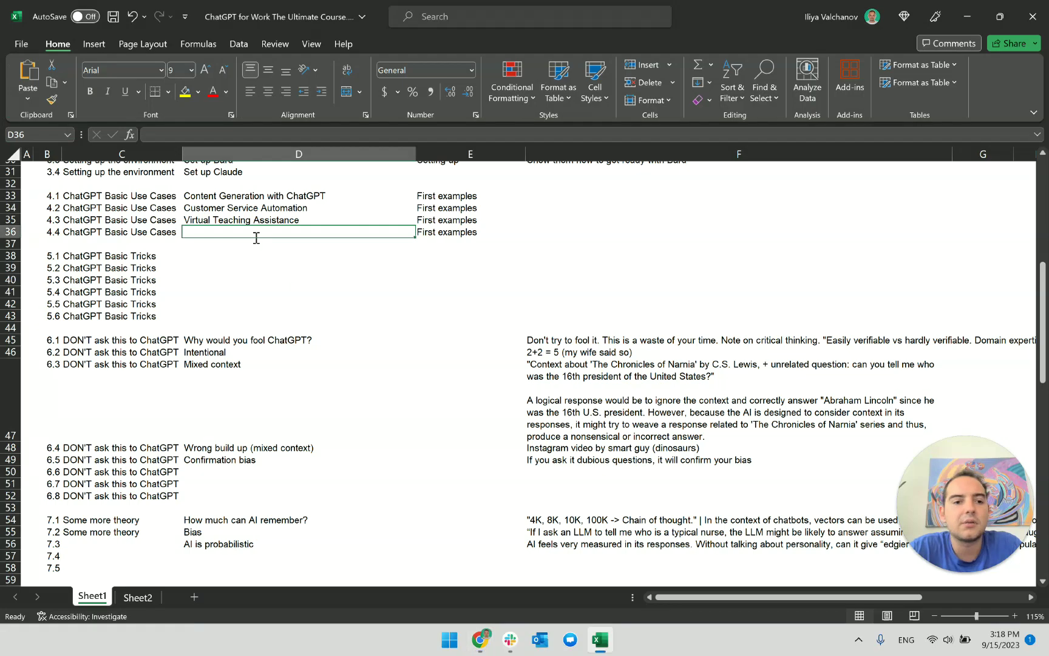
key(F2)
text(Language Translation)
key(Return)
Insert three blank rows between lecture 4.4 and the ChatGPT Basic Tricks section.
click(122, 246)
key(shift+space)
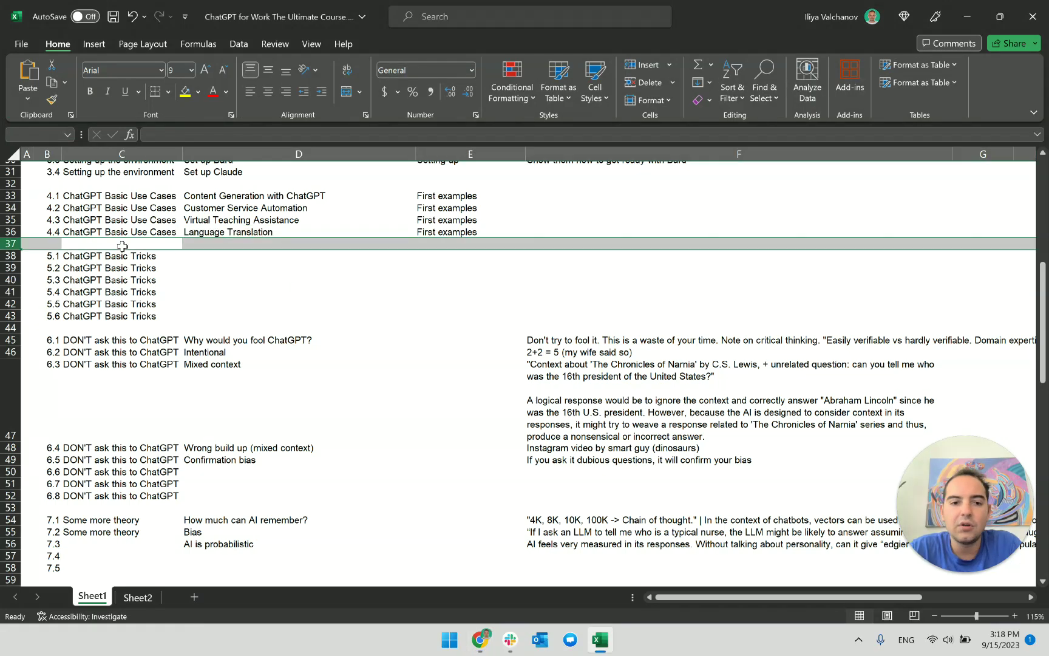
key(ctrl+shift+plus)
click(122, 246)
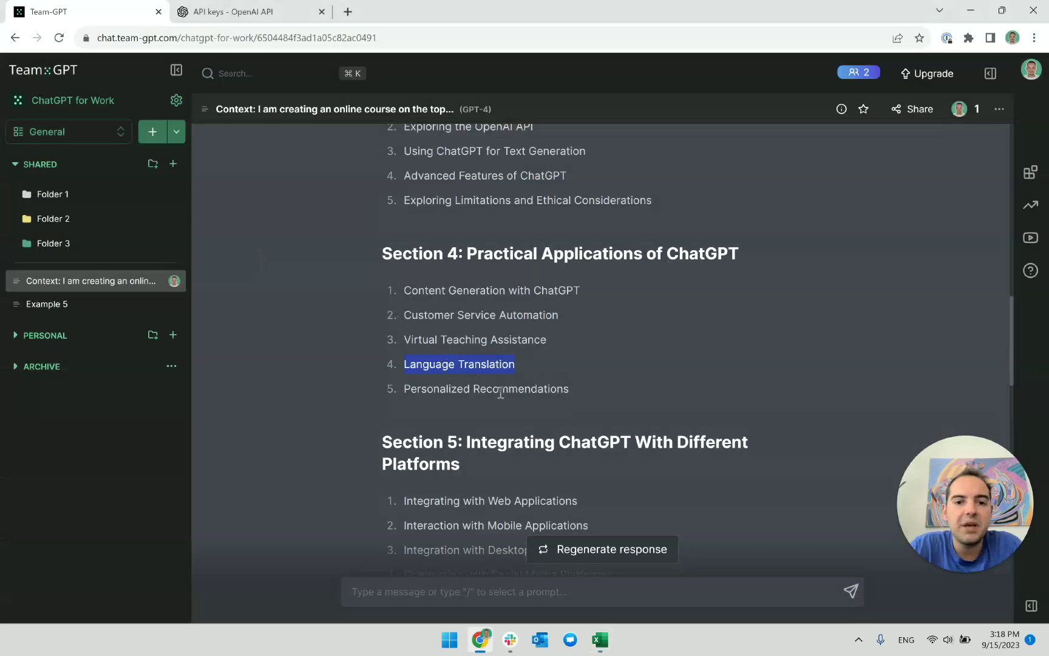
Transfer "Personalized Recommendations" from the Team-GPT curriculum to the lecture name directly below "Language Translation" in Excel.
triple_click(501, 393)
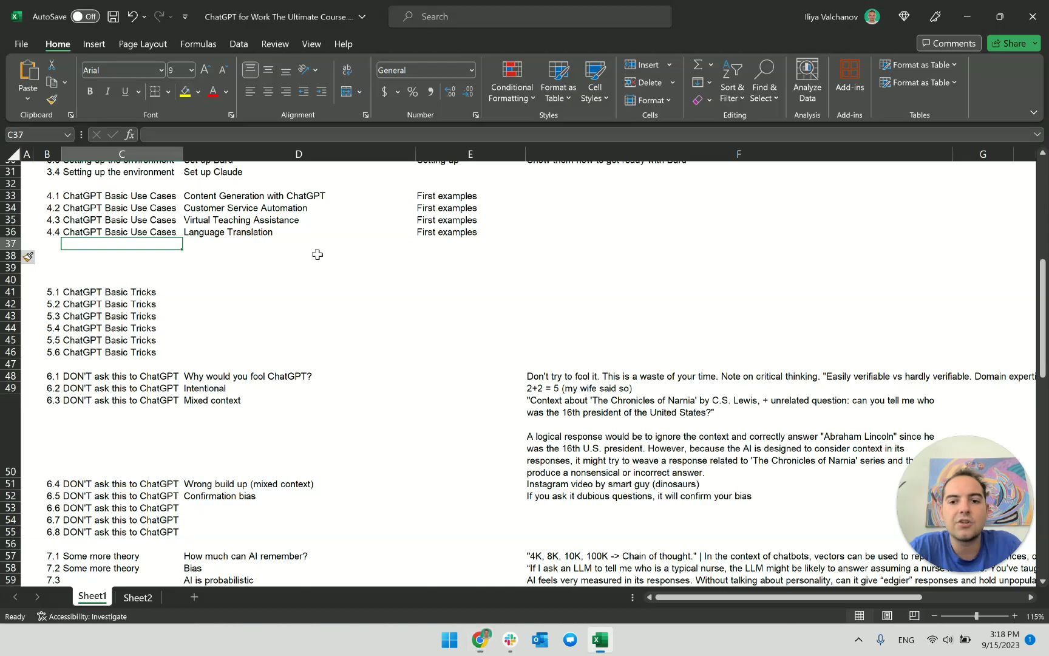
click(291, 244)
key(F2)
text(Personalized Recommendations)
key(ctrl+Return)
Give the "Personalized Recommendations" lecture the section "ChatGPT Basic Use Cases" and the number 4.5.
key(Left)
key(Up)
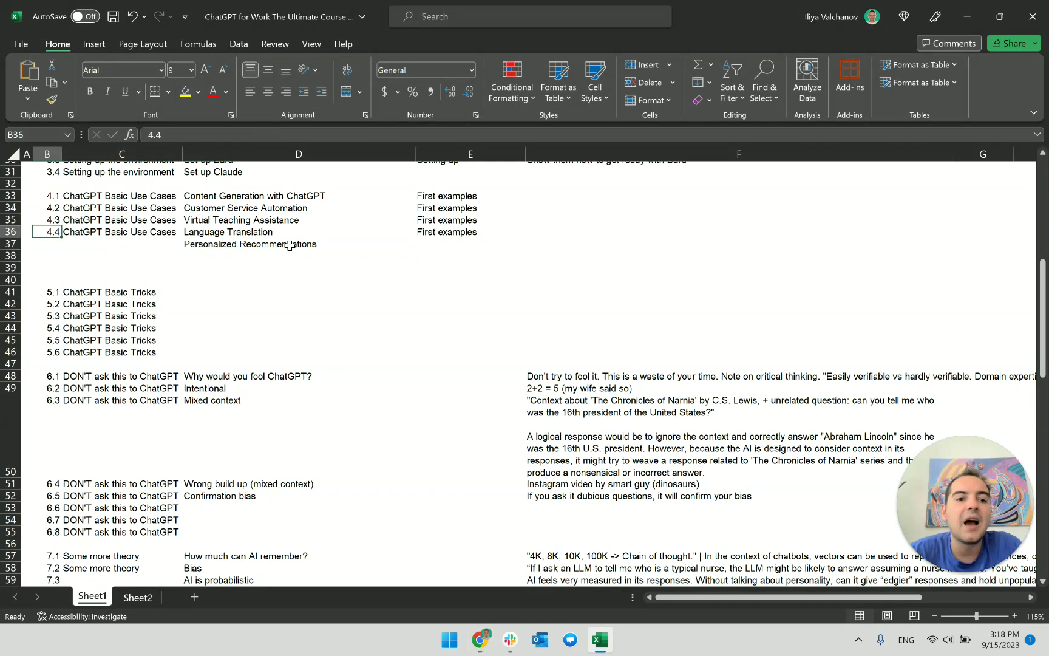
key(ctrl+c)
key(Down)
key(ctrl+v)
key(Left)
text(4.5)
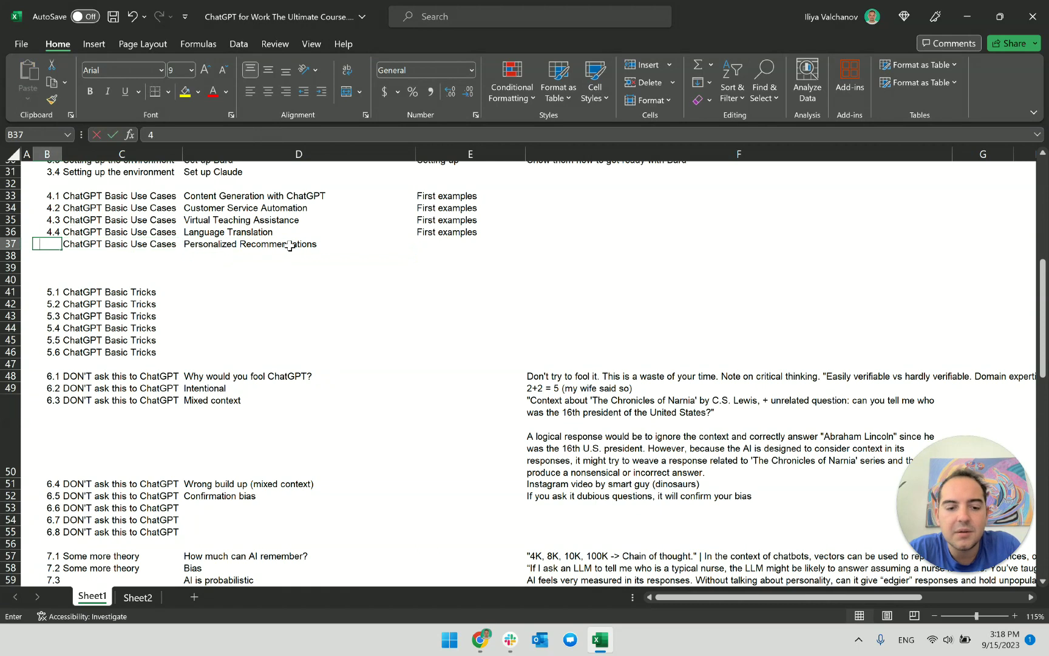
key(Return)
key(Right)
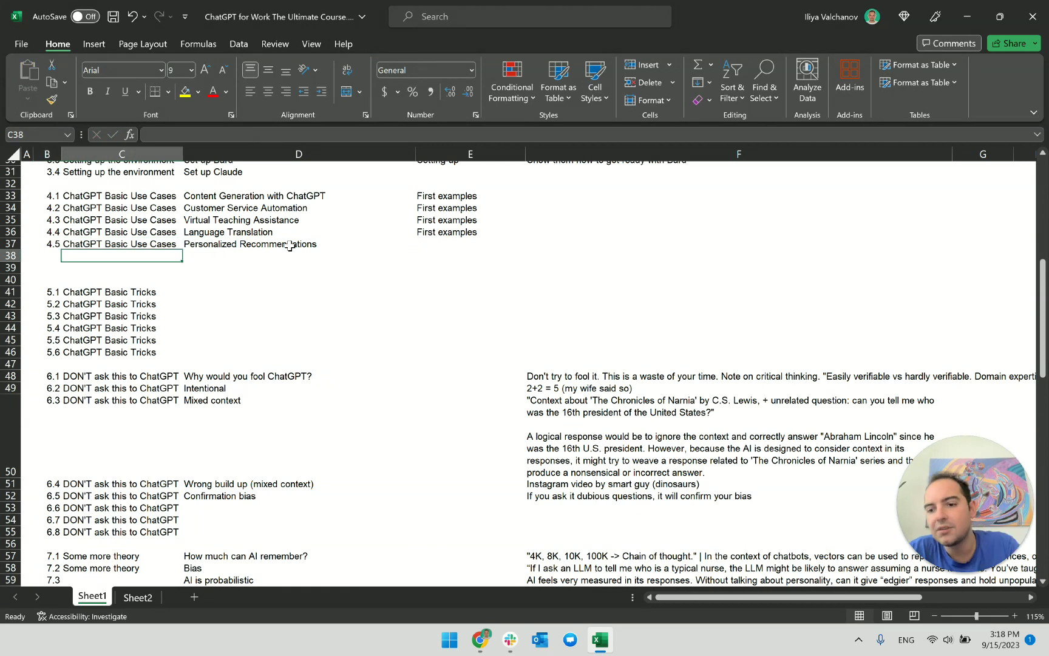
Switch to Team-GPT and examine the lectures of Sections 5 and 6 in the generated curriculum.
key(alt+Tab)
click(516, 335)
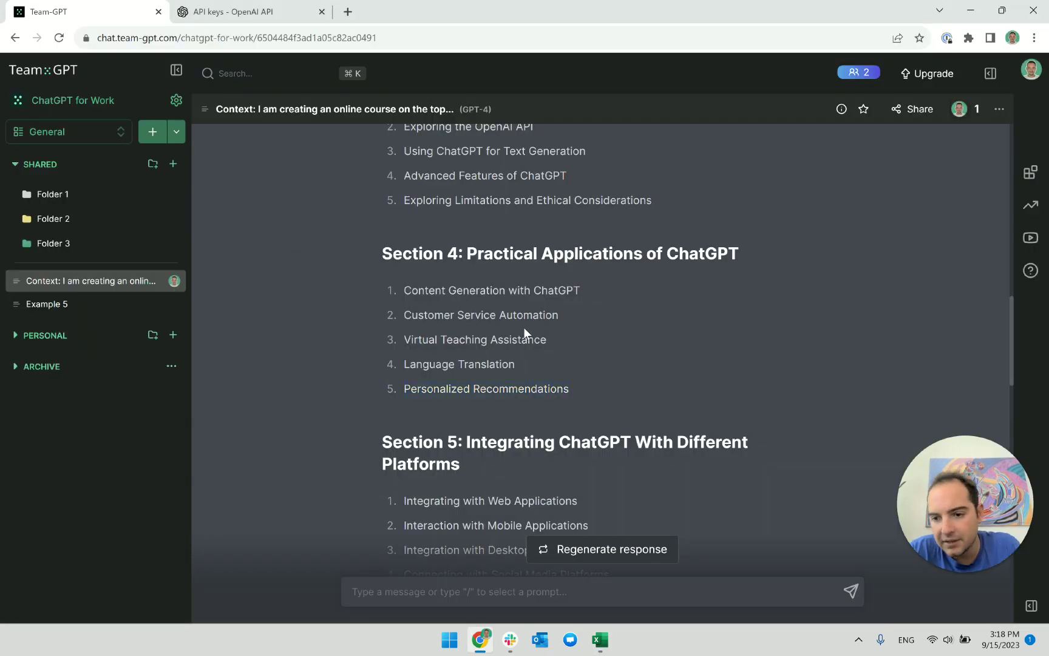
scroll(525, 328, down, 2)
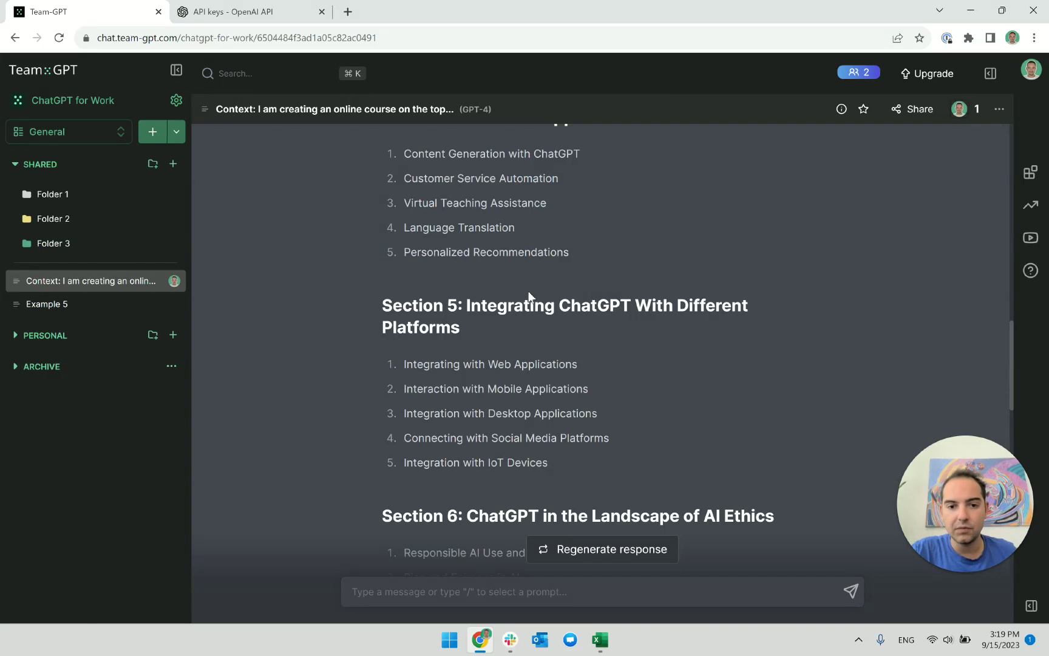
scroll(529, 295, down, 1)
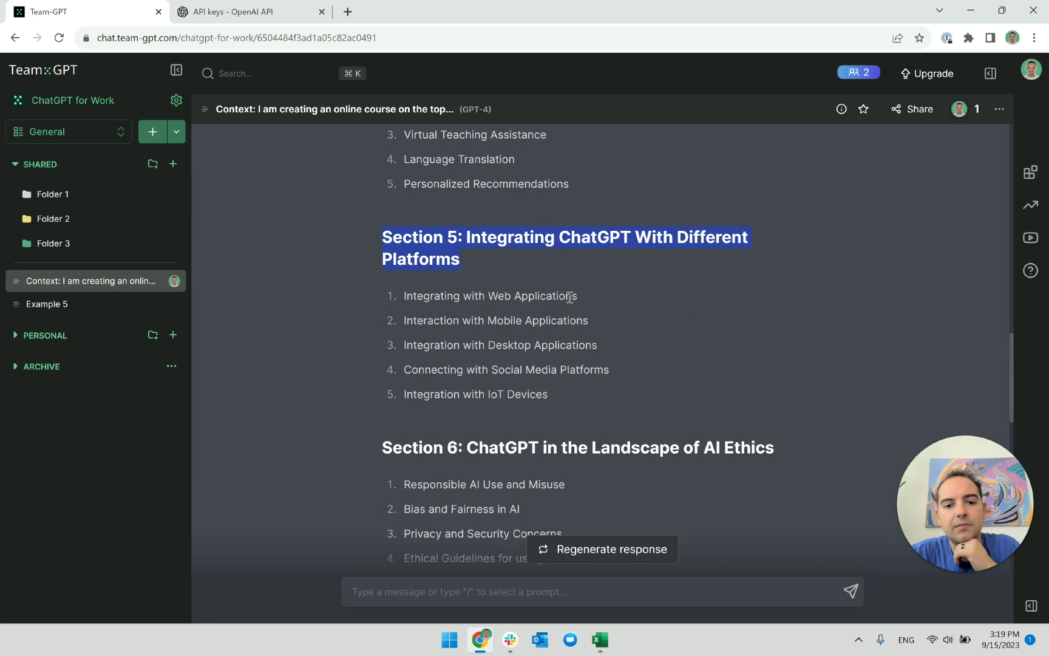
scroll(567, 305, down, 3)
click(577, 257)
double_click(606, 244)
triple_click(525, 278)
click(562, 299)
triple_click(530, 280)
drag(509, 304, 515, 307)
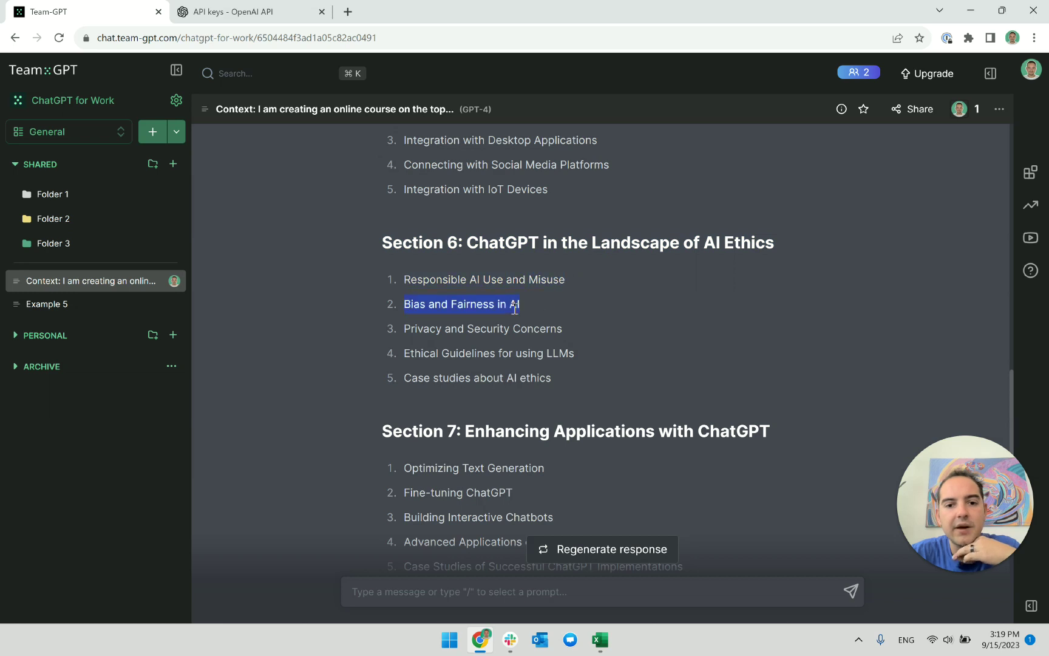
click(515, 307)
Copy all five lecture titles of Section 6 in the Team-GPT curriculum and find the "Ethical considerations" lecture in Excel.
drag(551, 378, 397, 278)
key(alt+Tab)
scroll(438, 263, up, 1)
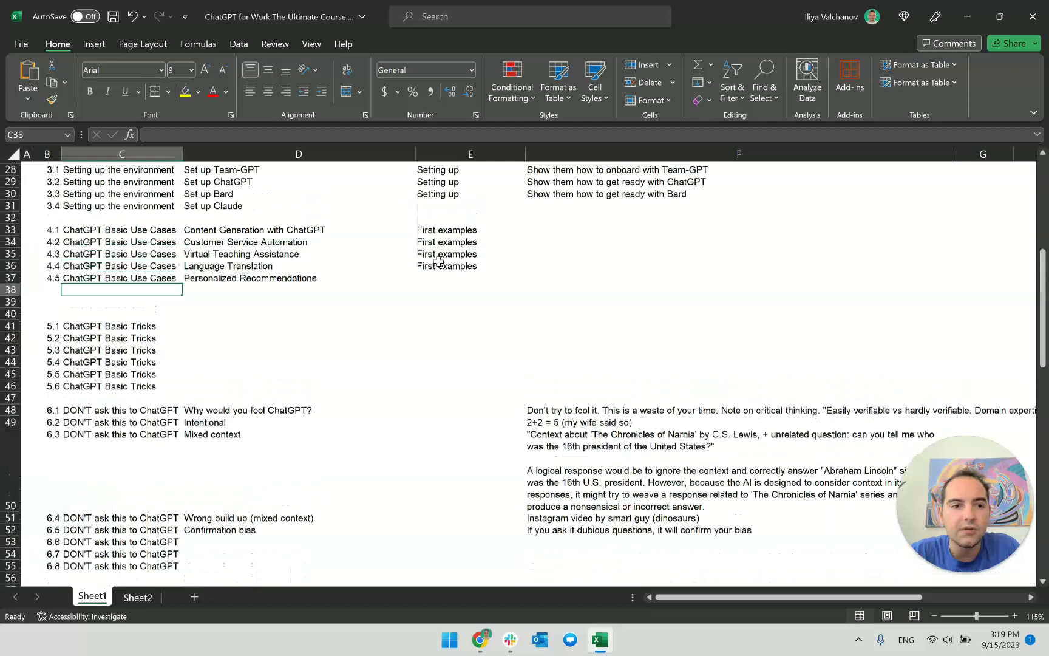
scroll(438, 262, up, 5)
click(394, 271)
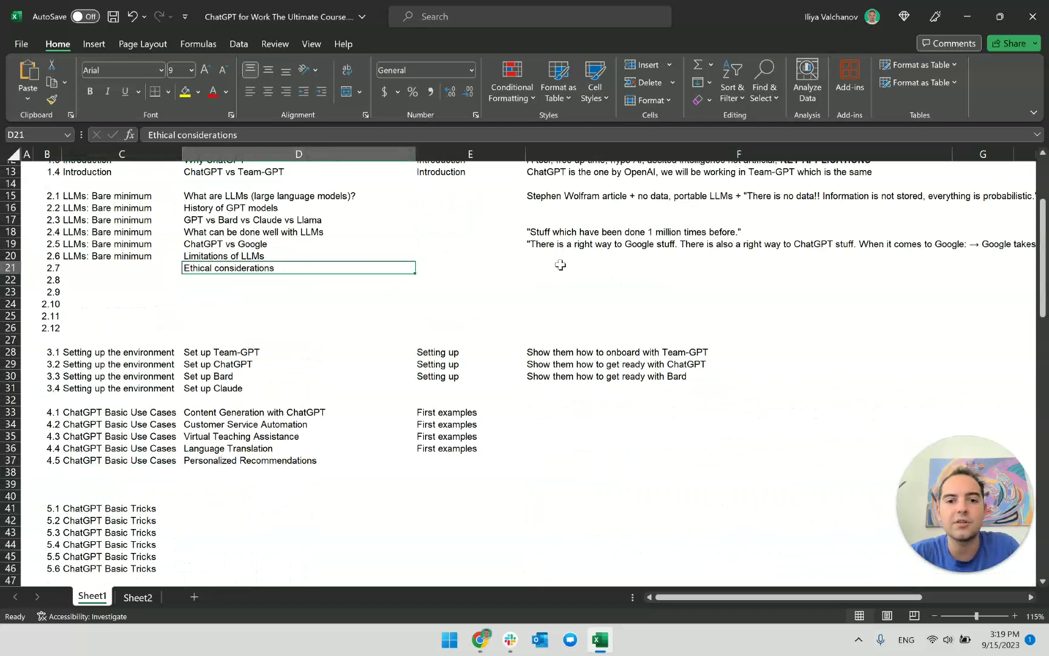
scroll(560, 265, up, 4)
scroll(547, 258, down, 1)
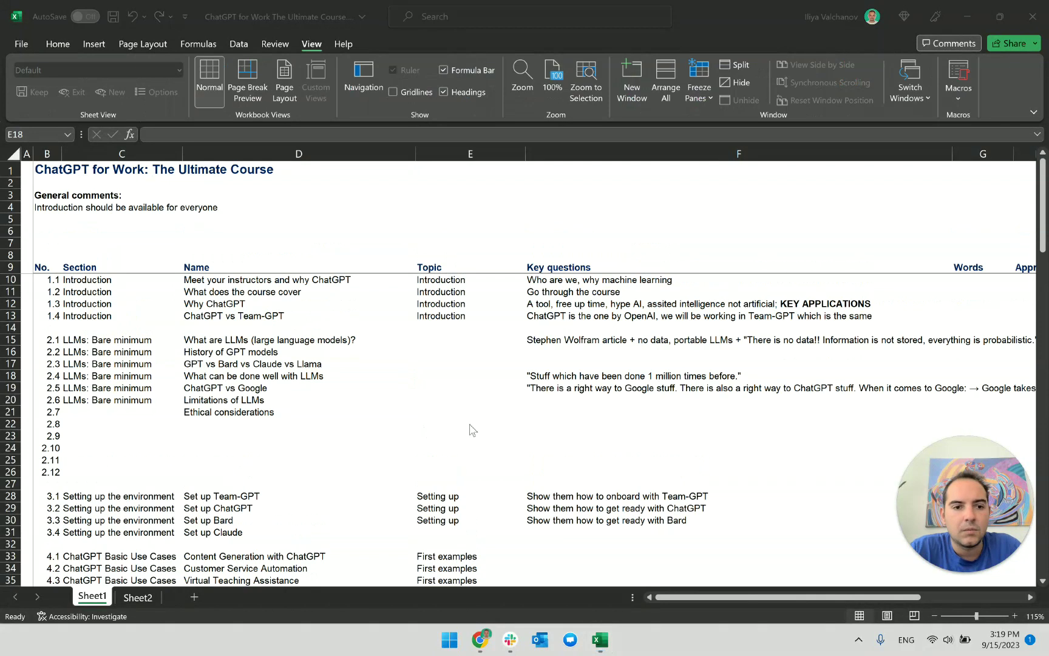
scroll(528, 412, down, 2)
scroll(527, 412, up, 1)
Paste the five copied AI ethics titles into the key questions cell of the "Ethical considerations" lecture.
click(272, 375)
key(Tab)
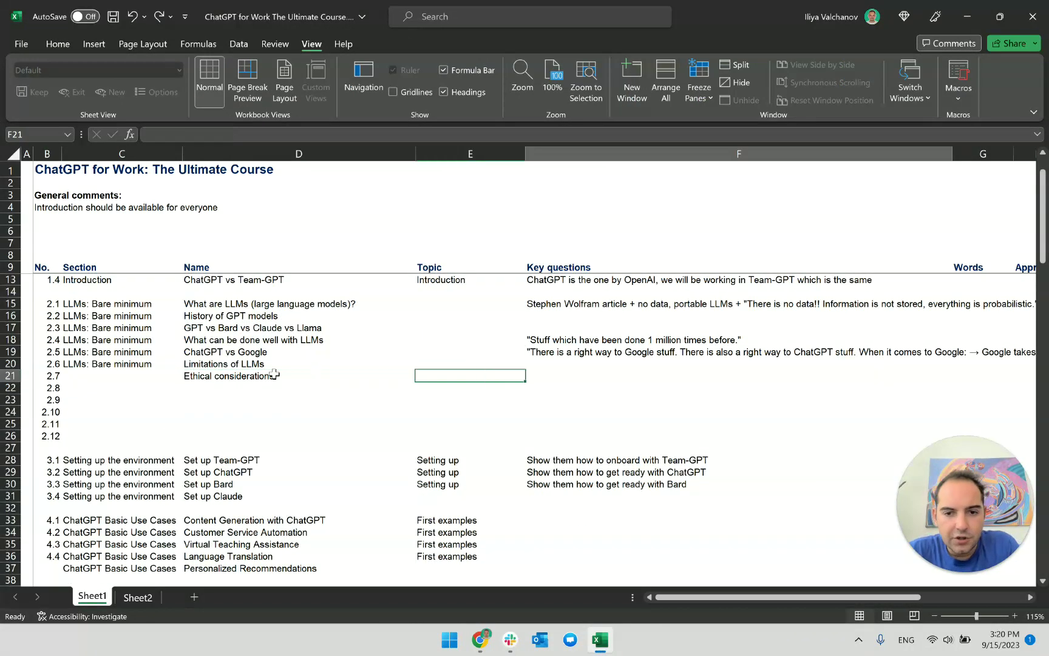
key(Tab)
key(F2)
key(ctrl+v)
key(ctrl+Return)
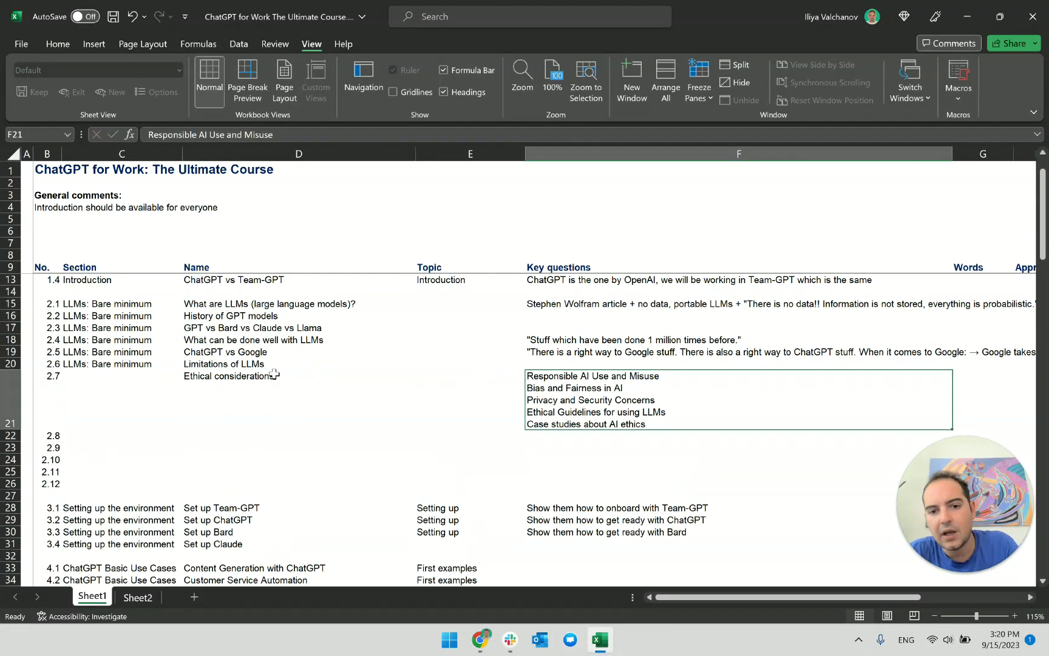
key(F2)
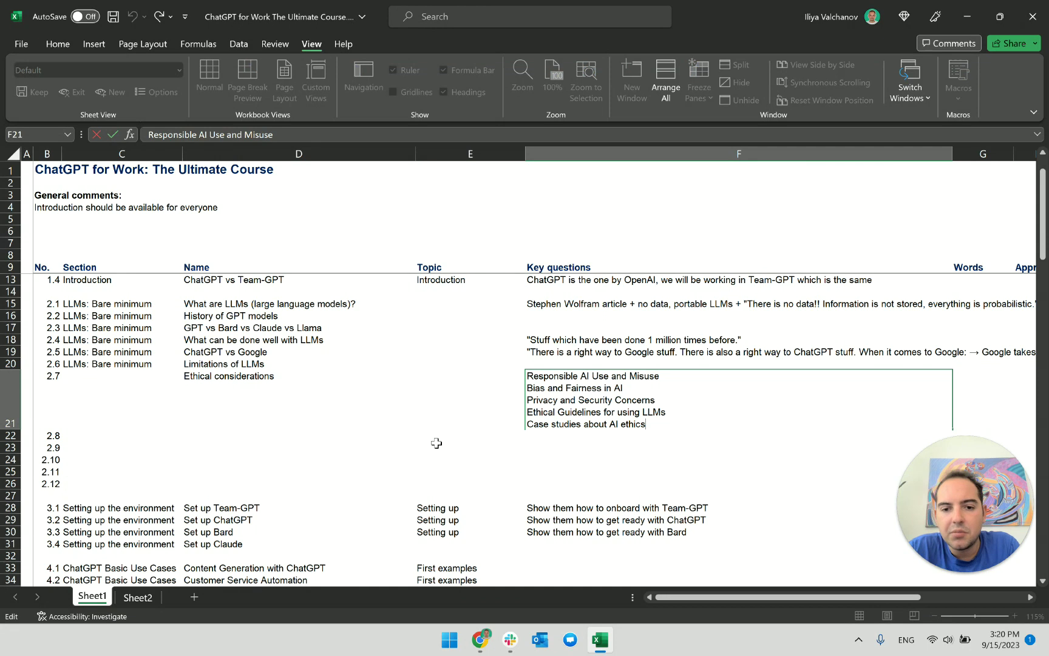
key(Escape)
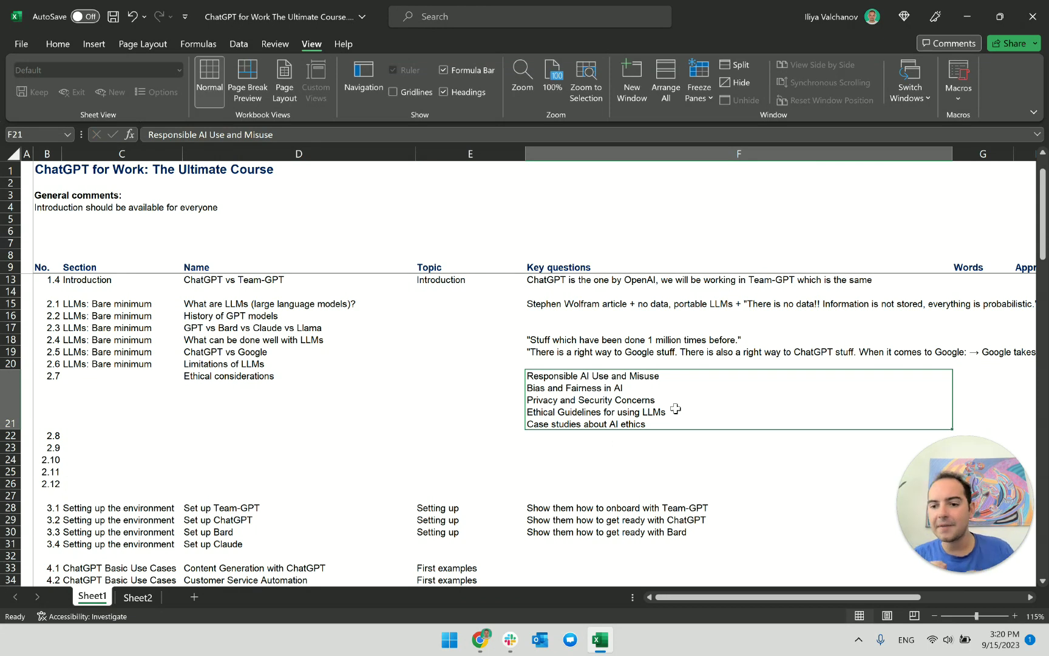
Switch to Team-GPT and examine the lectures of Sections 6 and 7 in the curriculum for reusable ones.
key(alt+Tab)
drag(565, 431, 393, 280)
click(417, 308)
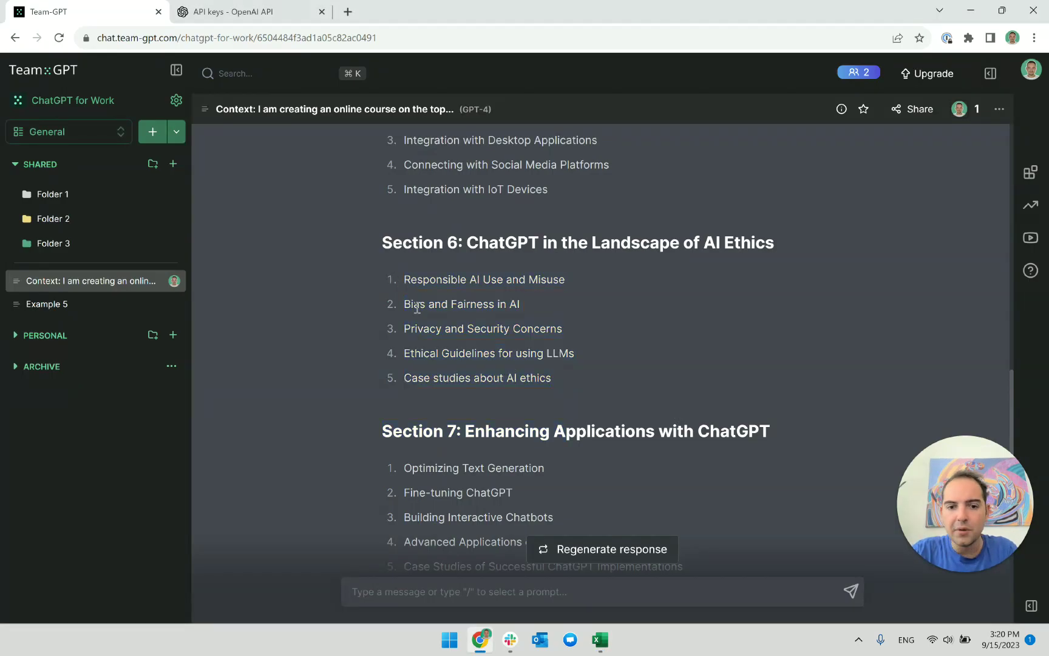
drag(608, 380, 461, 308)
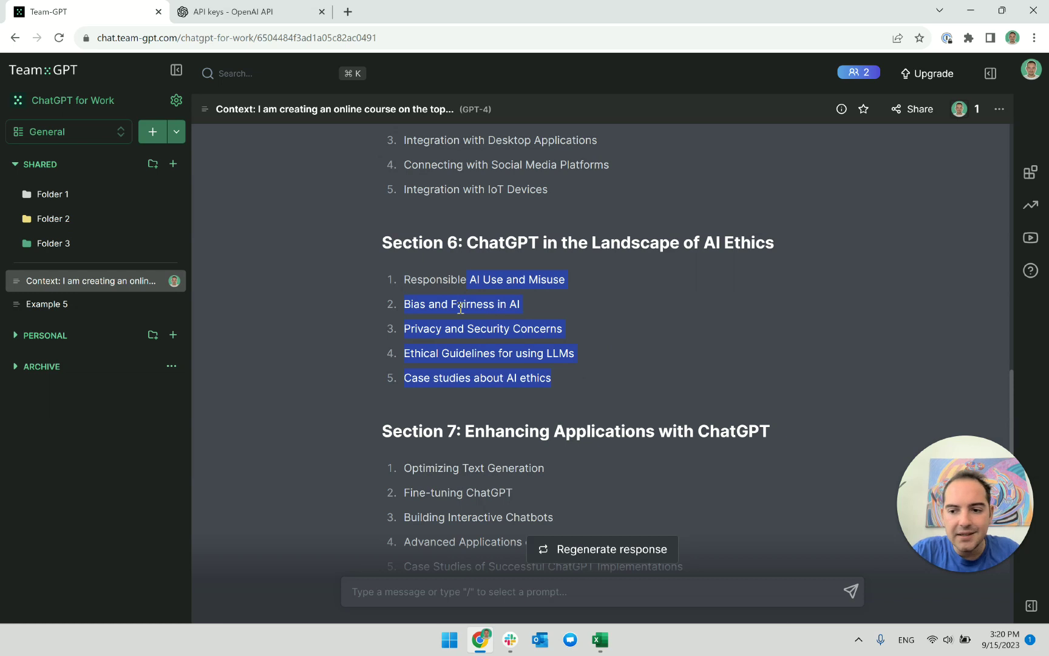
triple_click(461, 309)
triple_click(474, 281)
double_click(495, 280)
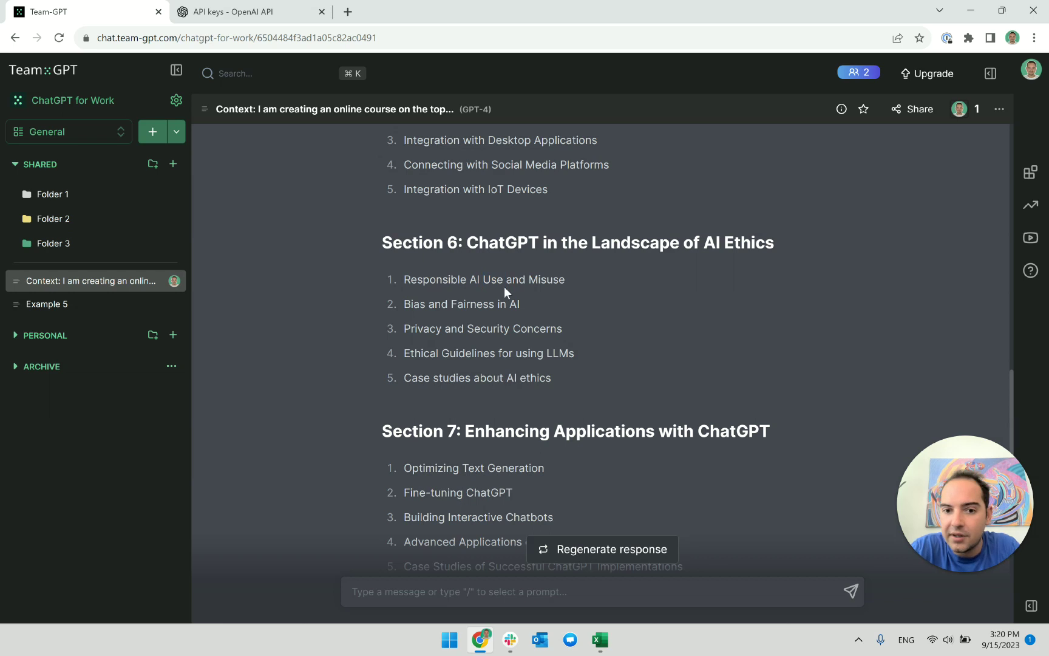
scroll(514, 309, down, 3)
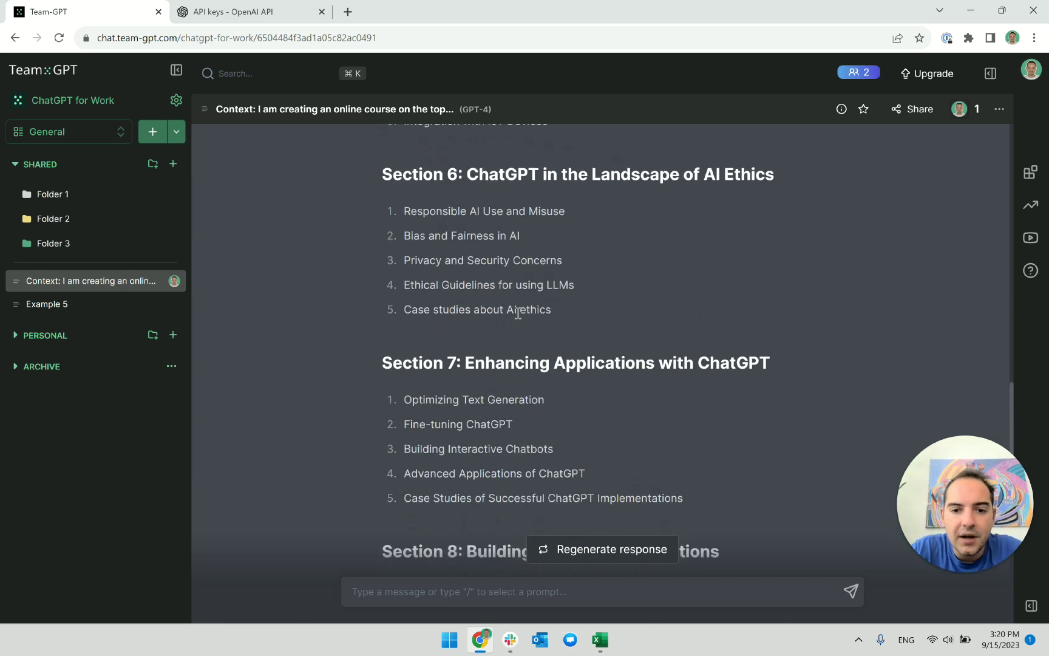
triple_click(554, 285)
click(569, 320)
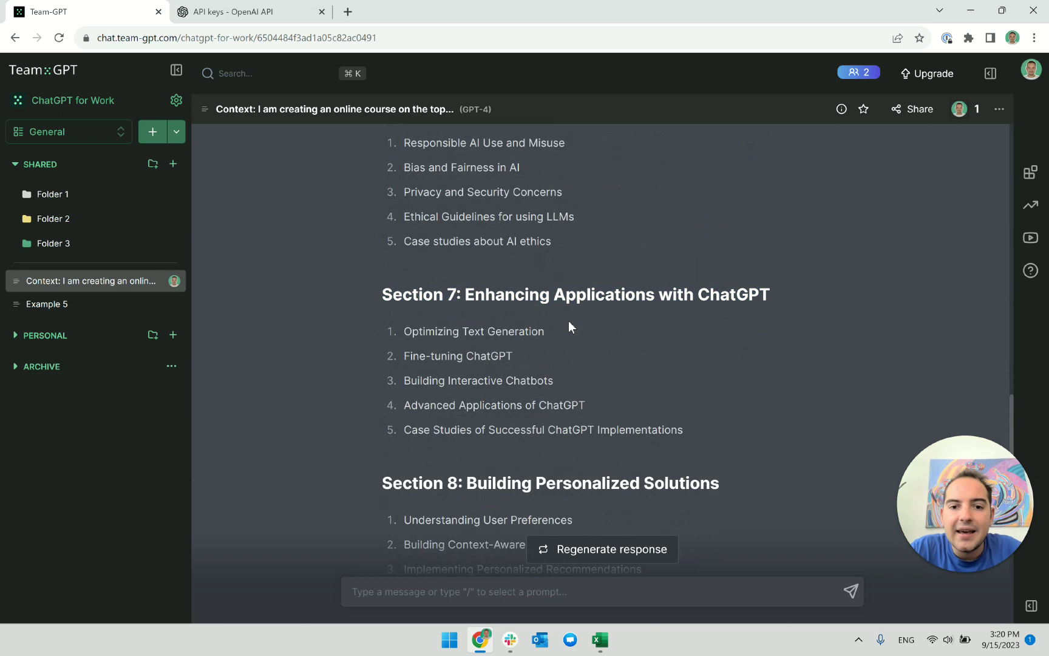
scroll(568, 320, down, 2)
triple_click(479, 263)
double_click(467, 312)
triple_click(492, 287)
triple_click(533, 312)
click(464, 293)
Transfer "Fine-tuning ChatGPT" from the Team-GPT curriculum to the name of lecture 12.1 in Excel.
triple_click(492, 289)
click(492, 292)
triple_click(492, 290)
key(ctrl+c)
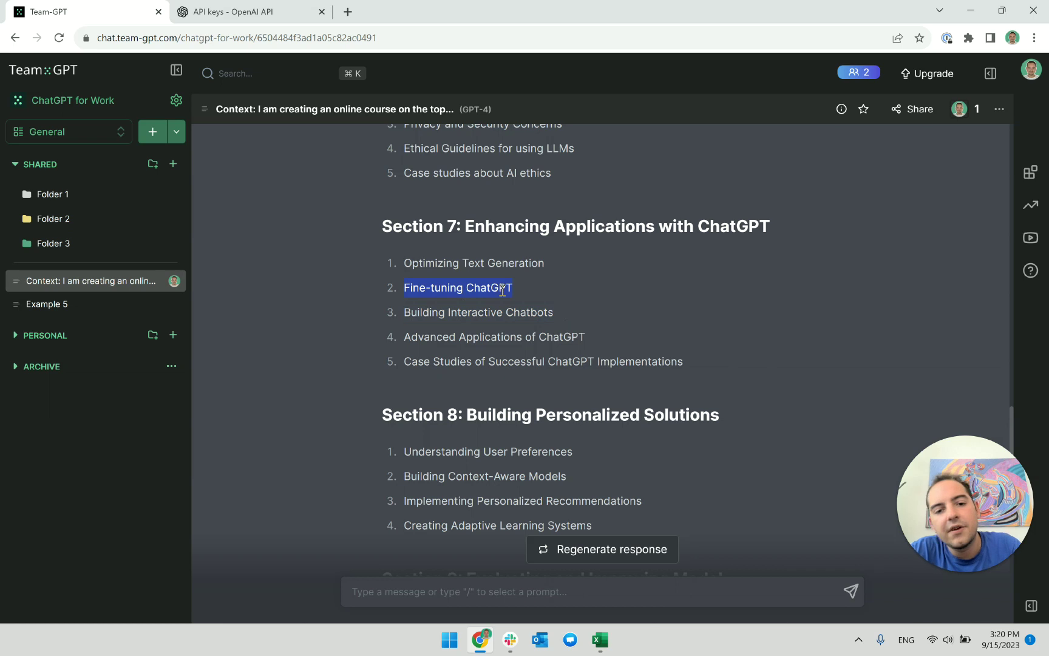
key(alt+Tab)
scroll(312, 435, down, 14)
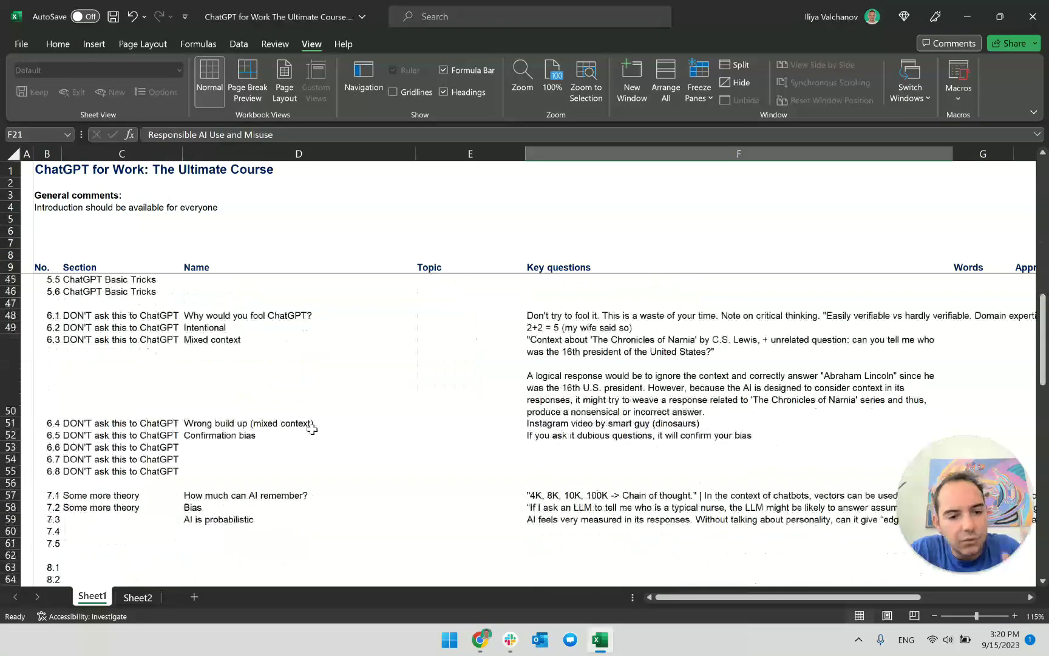
scroll(304, 427, down, 4)
click(230, 378)
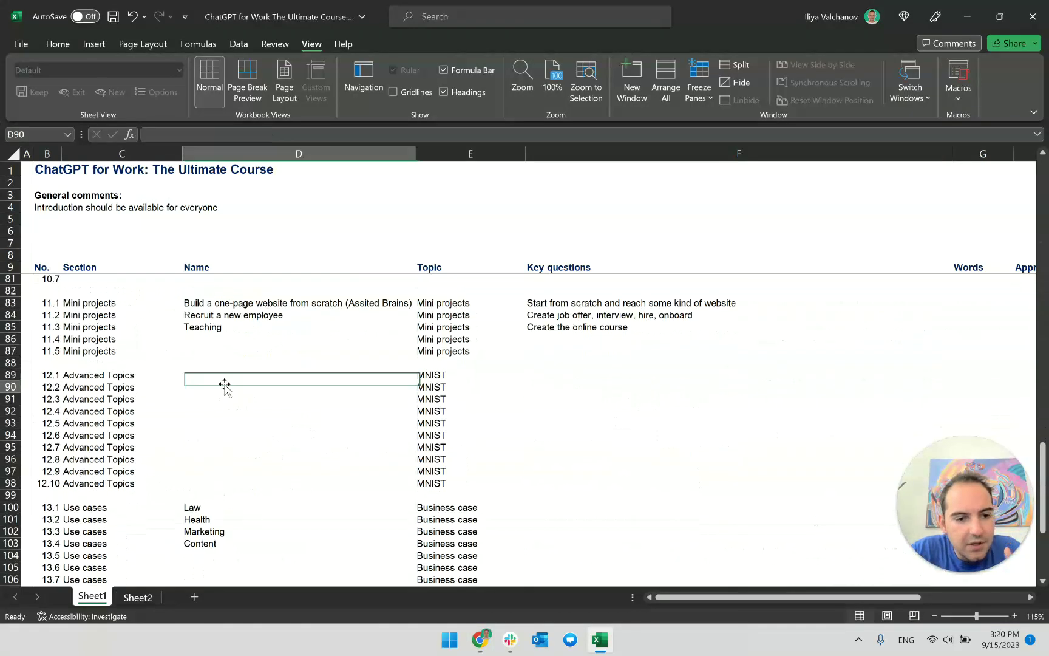
key(ctrl+v)
key(Return)
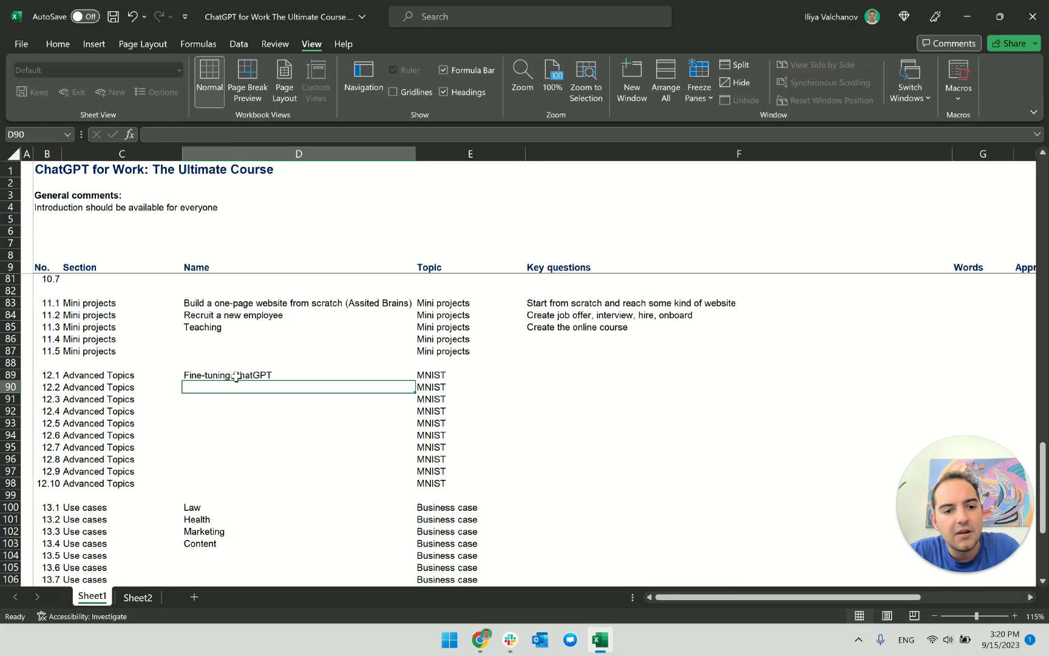
Transfer "Building Interactive Chatbots" from the Team-GPT curriculum to the name of lecture 12.2 in Excel.
key(alt+Tab)
triple_click(461, 308)
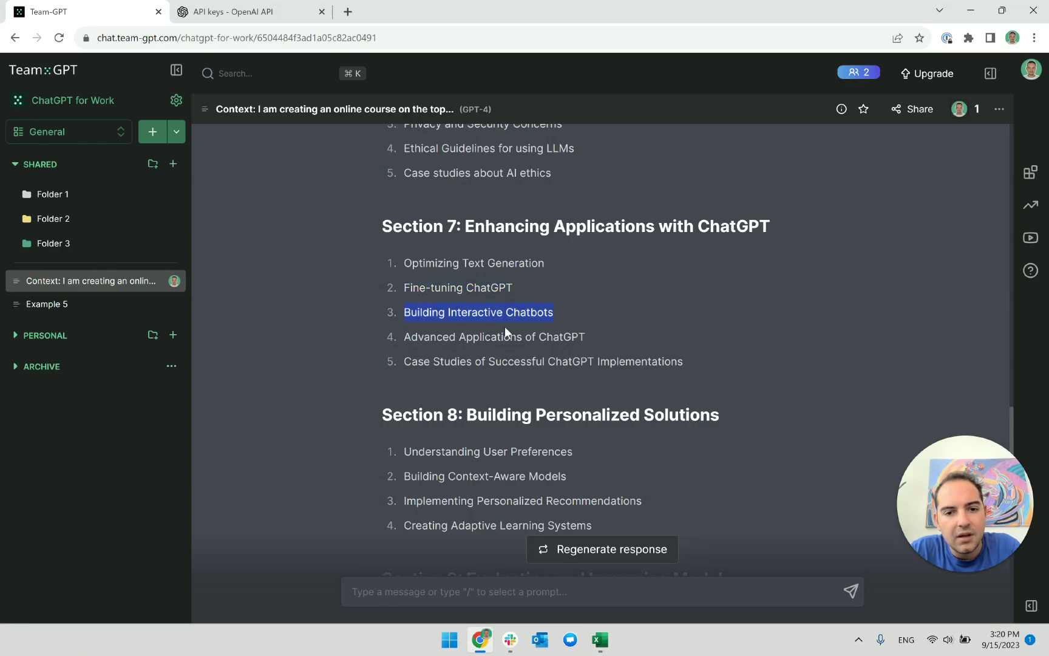
key(ctrl+c)
key(alt+Tab)
key(ctrl+v)
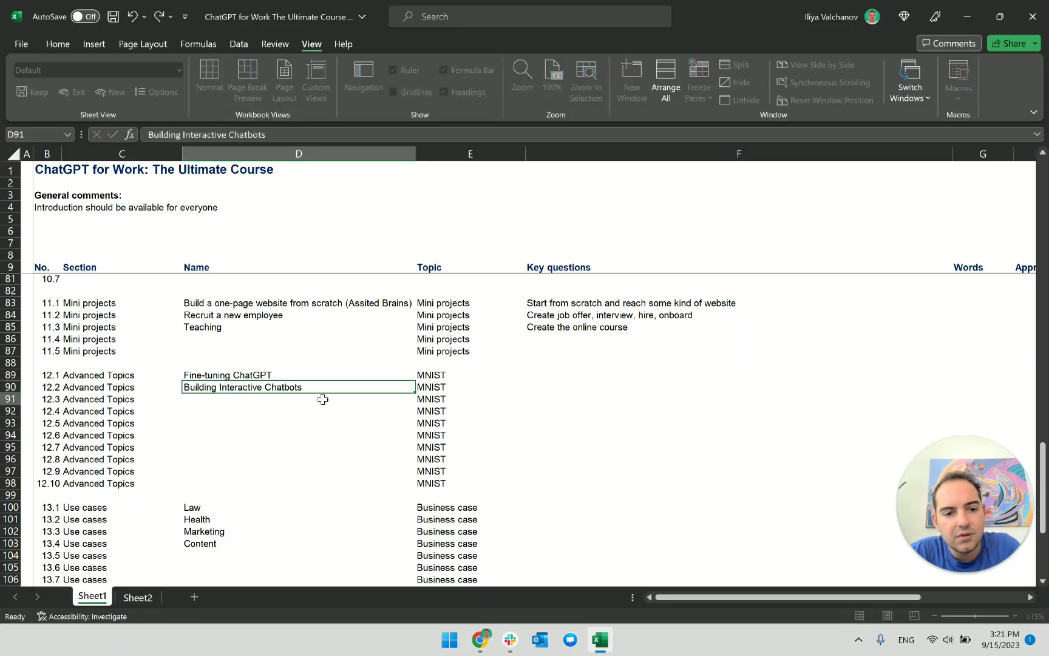
Transfer "Advanced Applications of ChatGPT" from the Team-GPT curriculum to the name of lecture 12.3 in Excel.
key(alt+Tab)
triple_click(428, 338)
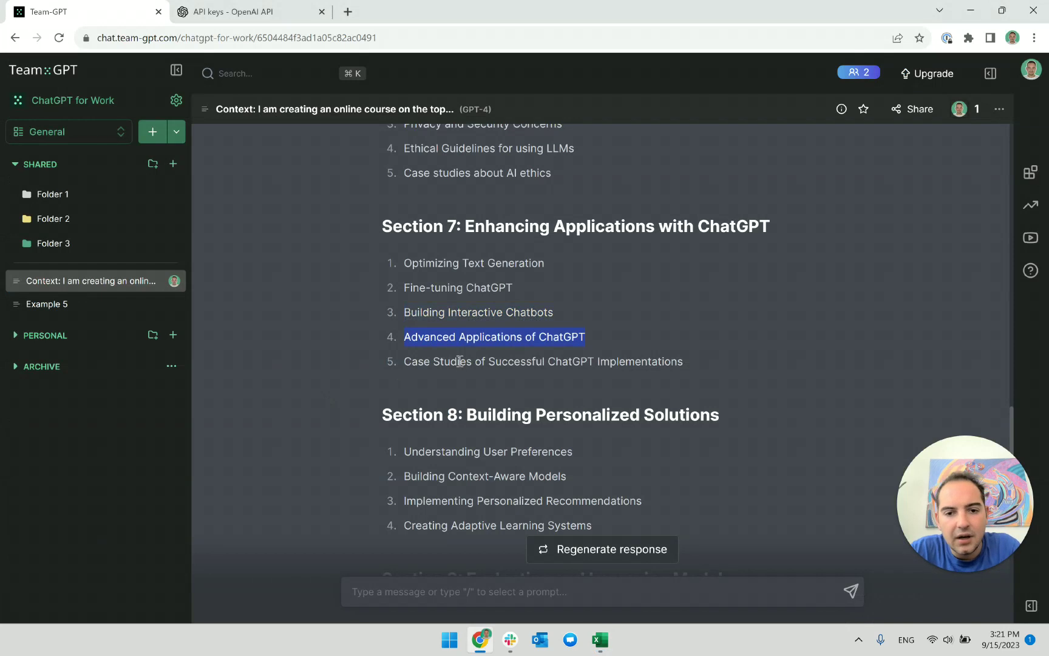
triple_click(460, 362)
triple_click(461, 336)
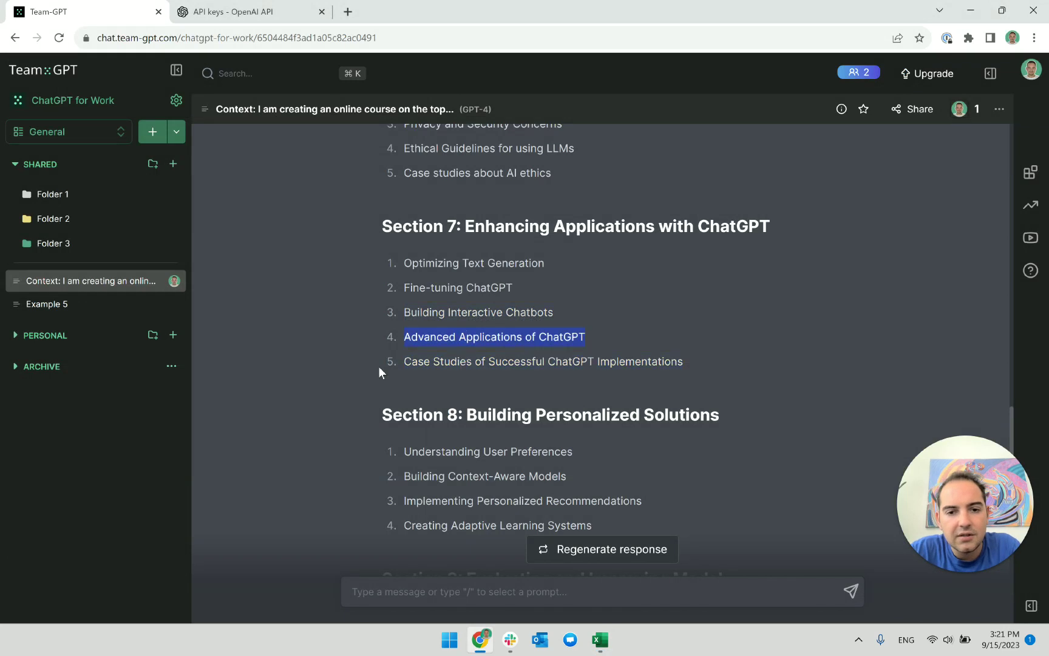
key(ctrl+c)
key(alt+Tab)
key(ctrl+v)
Copy "Case Studies of Successful ChatGPT Implementations" from the Team-GPT curriculum and return to the Excel outline.
key(alt+Tab)
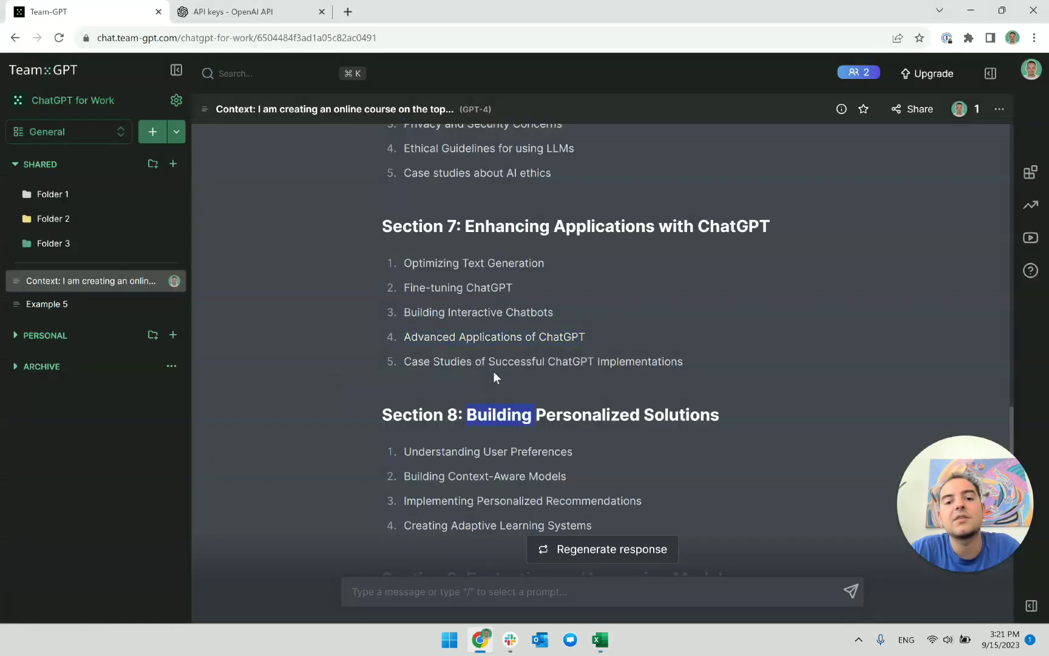
triple_click(521, 362)
key(ctrl+c)
key(alt+Tab)
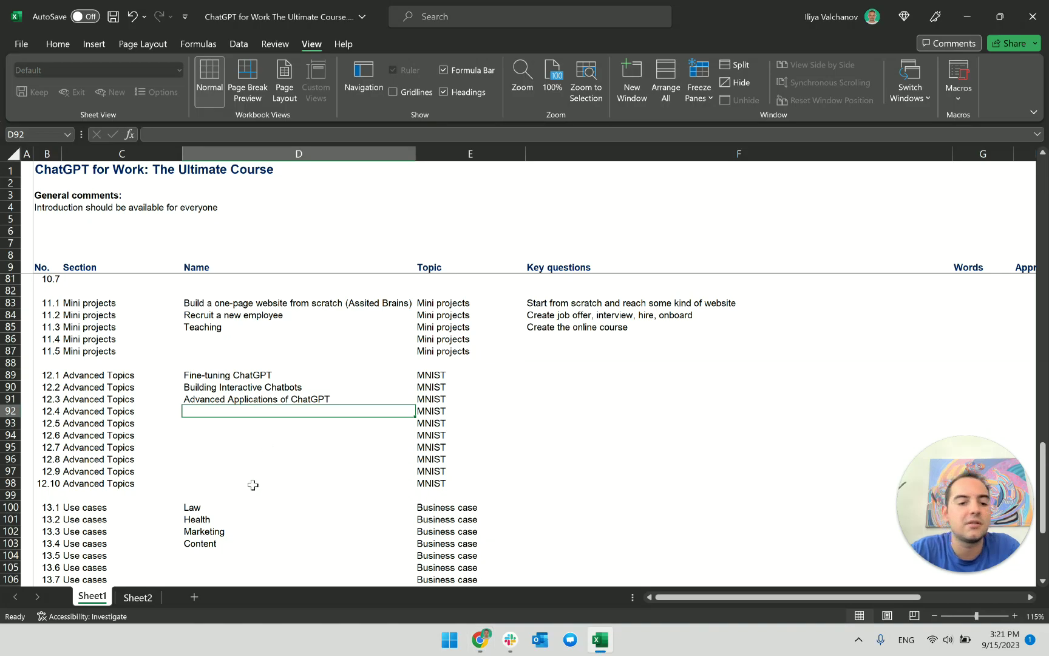
scroll(252, 484, down, 2)
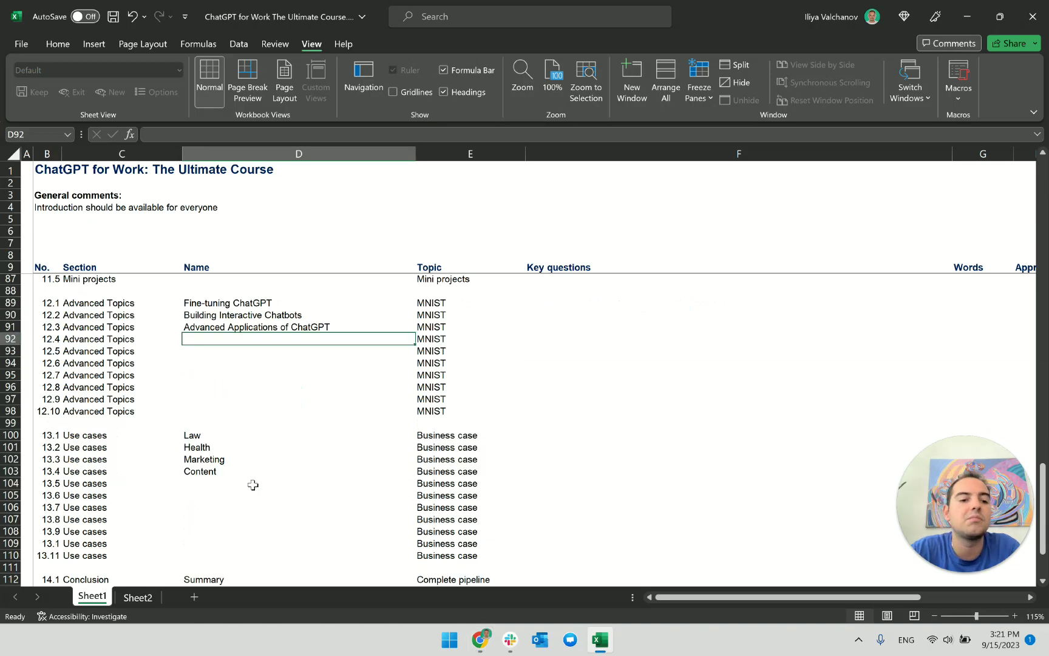
right_click(10, 435)
click(14, 449)
right_click(14, 449)
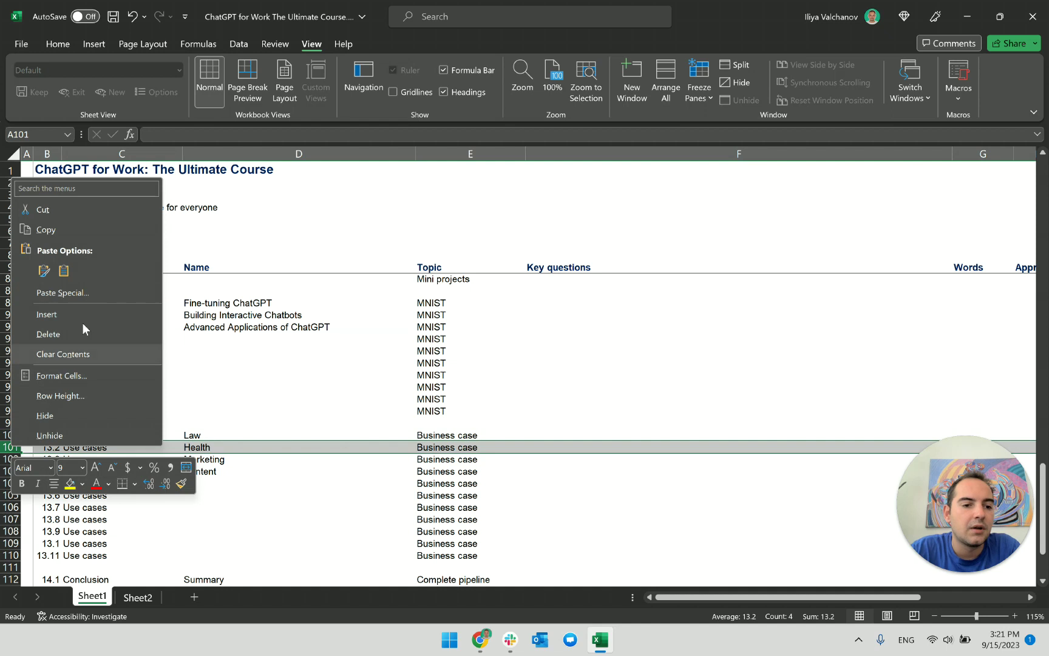
key(Escape)
click(109, 423)
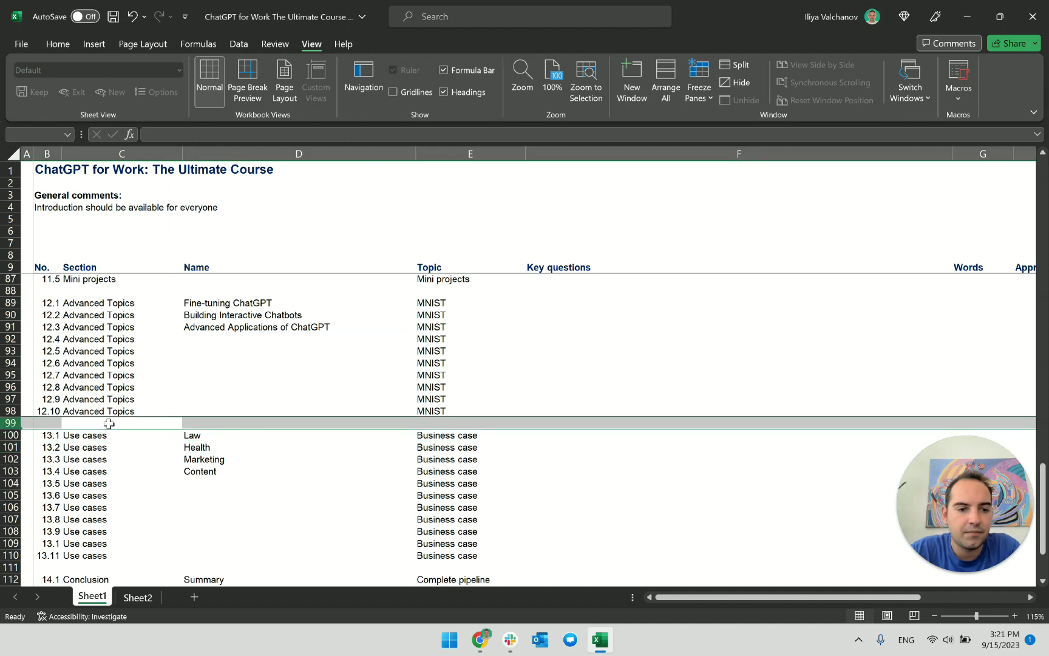
Enter "Case studies of Successful ChatGPT Implementations" as the section of lecture 10.1.
scroll(145, 483, down, 3)
scroll(144, 483, up, 10)
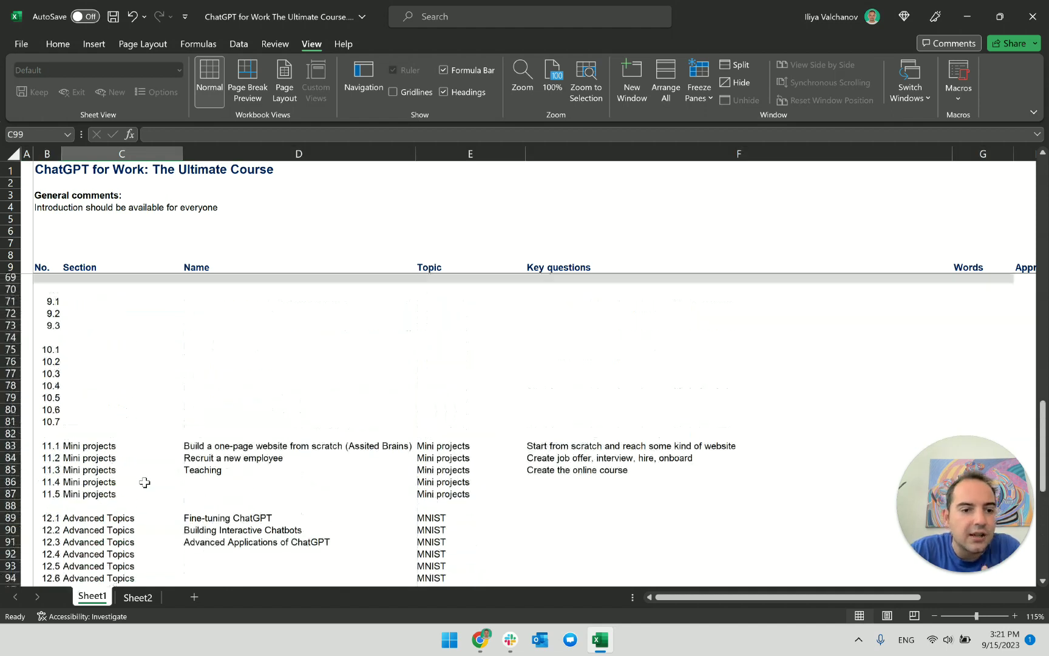
click(108, 399)
click(113, 389)
text(Case )
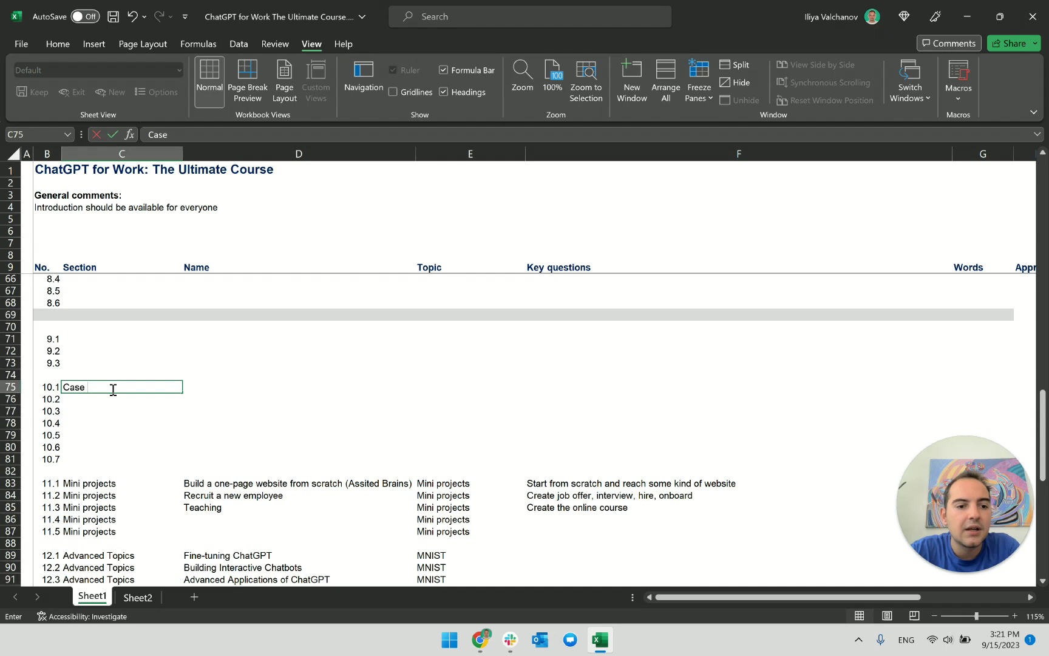
text(studies of Success)
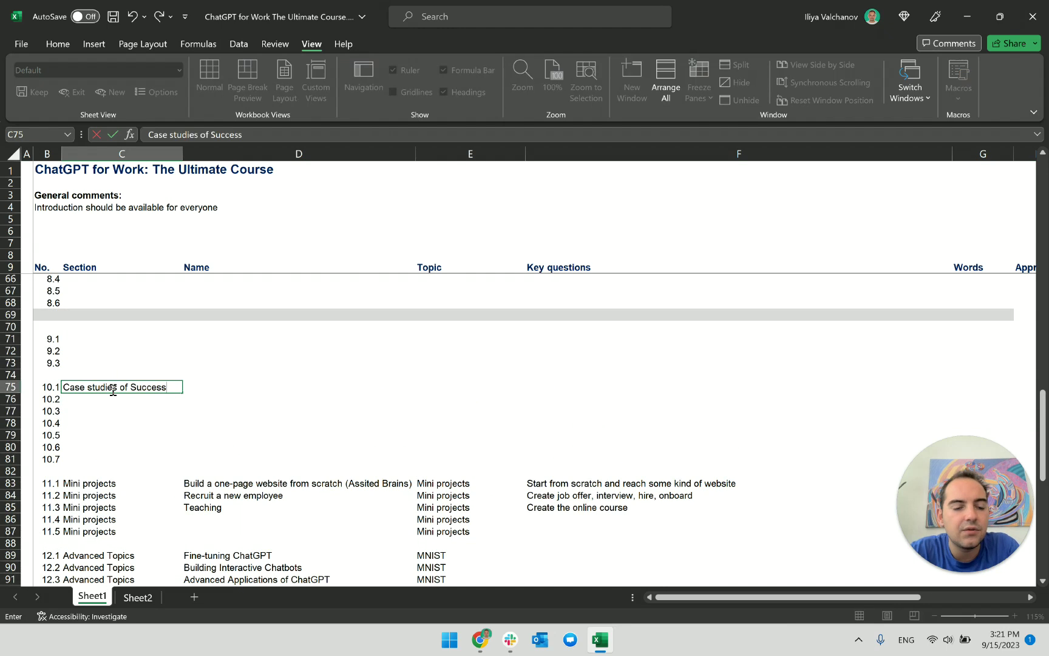
text(ful ChatGPT Implementations)
key(Tab)
key(F2)
key(ctrl+v)
key(Return)
click(299, 387)
key(Delete)
Copy the section name of lecture 10.1 to lectures 10.2, 10.3, 10.4, 10.6 and 10.7.
click(120, 389)
key(ctrl+c)
click(93, 400)
key(ctrl+v)
click(91, 413)
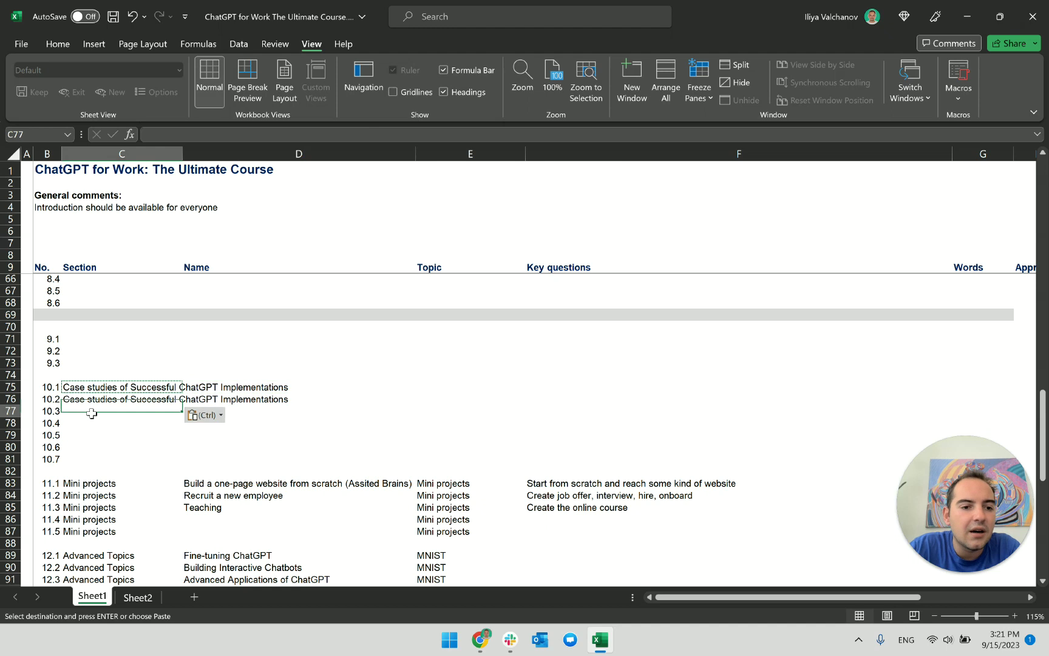
key(ctrl+v)
click(92, 424)
key(ctrl+v)
click(93, 460)
key(ctrl+v)
click(91, 448)
key(ctrl+v)
key(Escape)
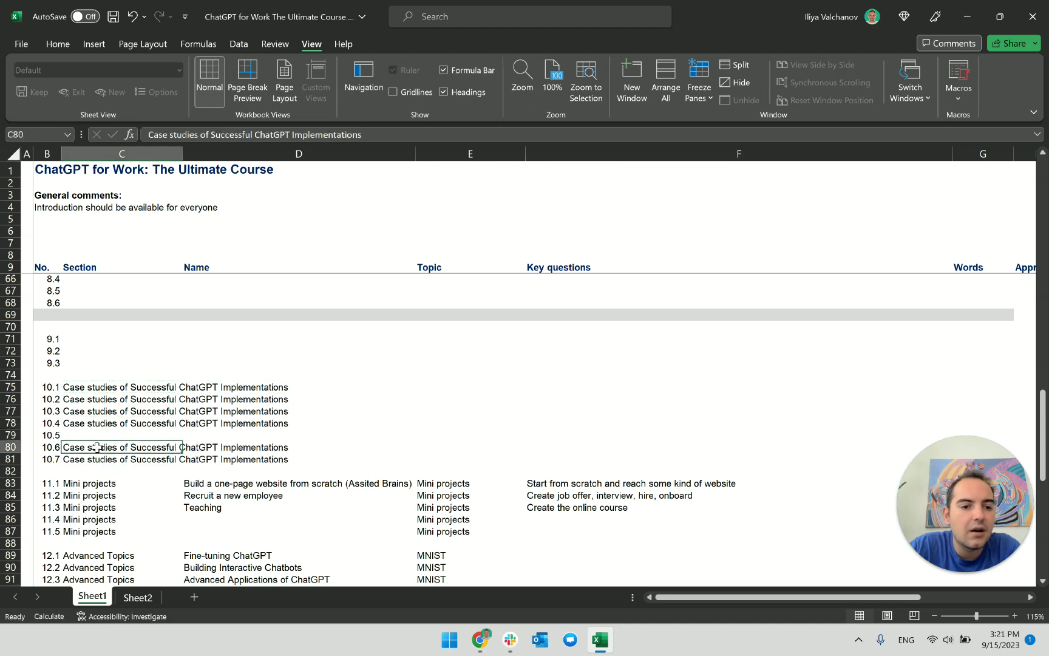
Copy the section name of lecture 10.4 to lecture 10.5.
click(108, 435)
click(112, 424)
key(ctrl+c)
click(113, 435)
key(ctrl+v)
scroll(122, 425, down, 2)
key(Escape)
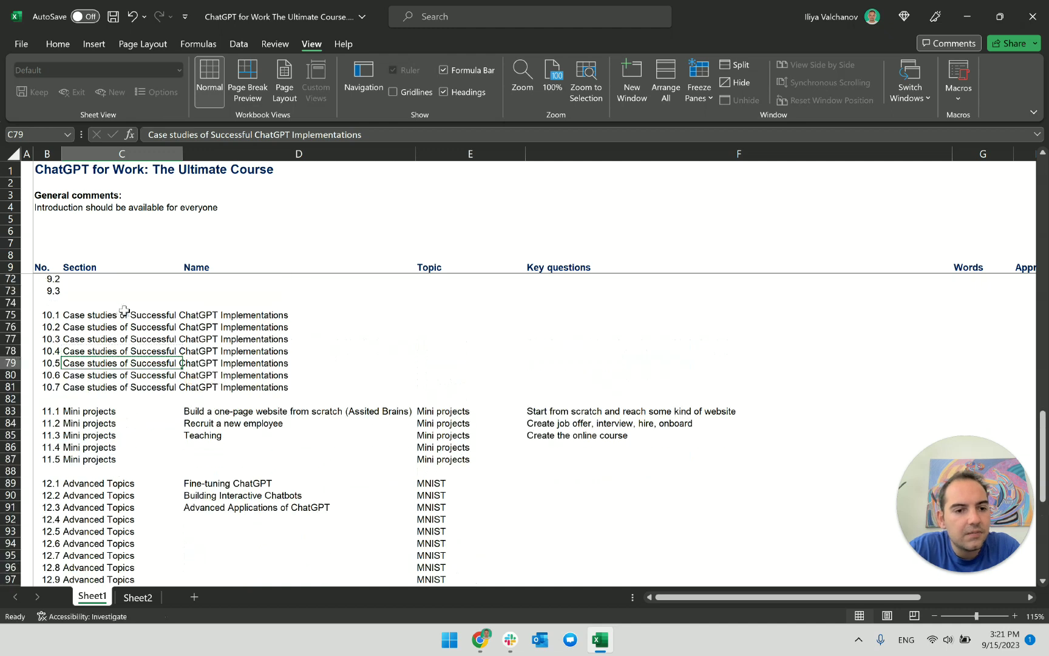
Move "Successful ChatGPT Implementations" from the section of lecture 10.1 into its topic.
double_click(125, 312)
drag(129, 315, 304, 319)
key(Delete)
click(425, 313)
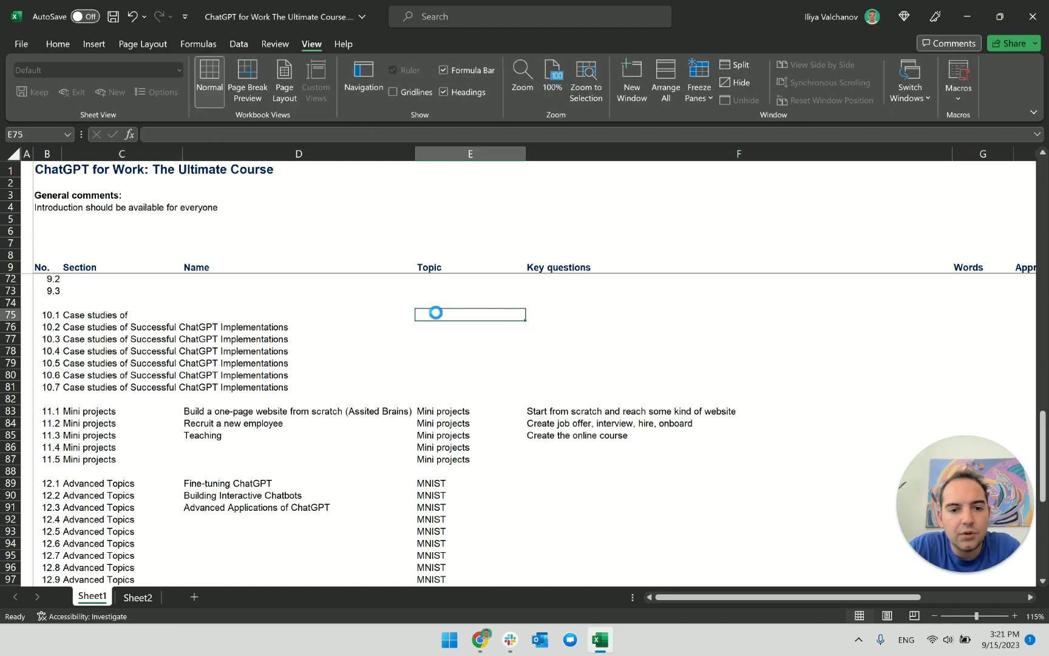
Shorten the section name of lecture 10.1 to "Case studies".
double_click(126, 315)
key(BackSpace)
key(BackSpace)
key(BackSpace)
key(ctrl+Return)
Copy the "Case studies" section name of lecture 10.1 to lectures 10.2 through 10.7.
key(ctrl+c)
key(shift+Down)
key(shift+Down)
key(shift+Down)
key(shift+Down)
key(shift+Down)
key(shift+Down)
key(ctrl+v)
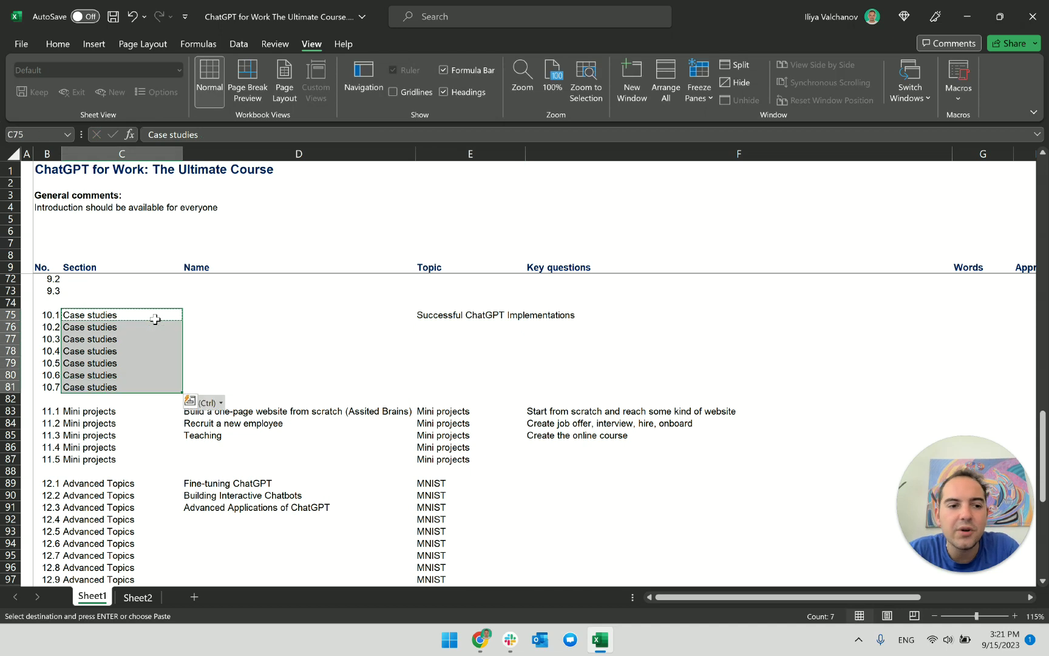
Copy the topic "Successful ChatGPT Implementations" from lecture 10.1 to lectures 10.2 through 10.7.
key(Right)
key(Right)
key(Right)
key(Left)
key(ctrl+c)
key(shift+Down)
key(shift+Down)
key(shift+Down)
key(shift+Down)
key(shift+Down)
key(shift+Down)
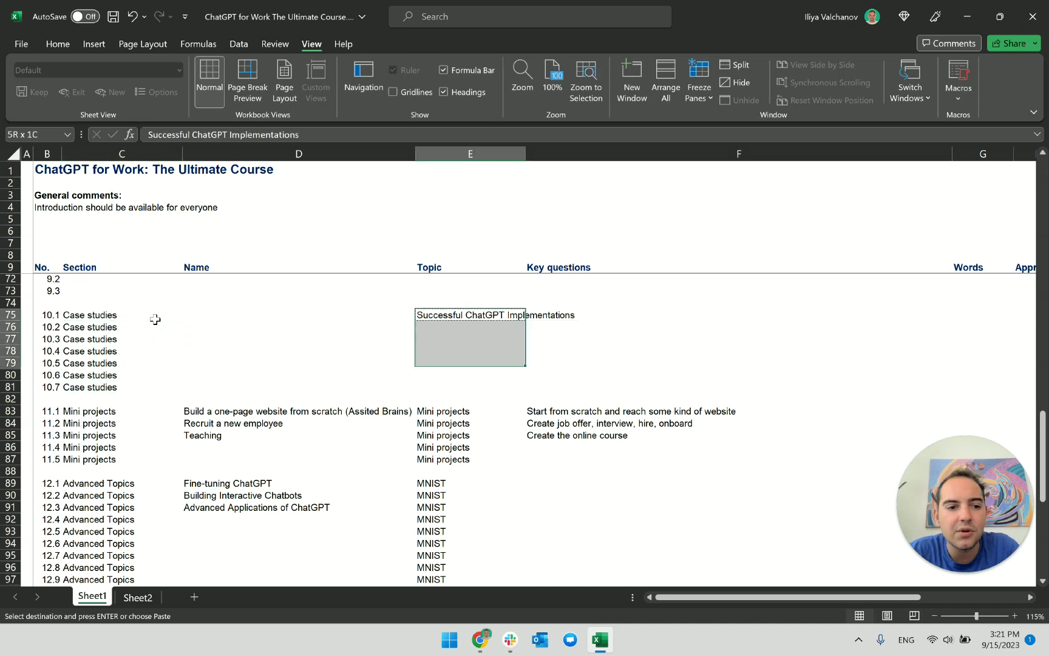
key(ctrl+v)
click(199, 344)
click(207, 314)
key(Up)
Check Section 7 of the Team-GPT curriculum, then return to the Excel outline and review its opening sections.
key(alt+Tab)
click(521, 383)
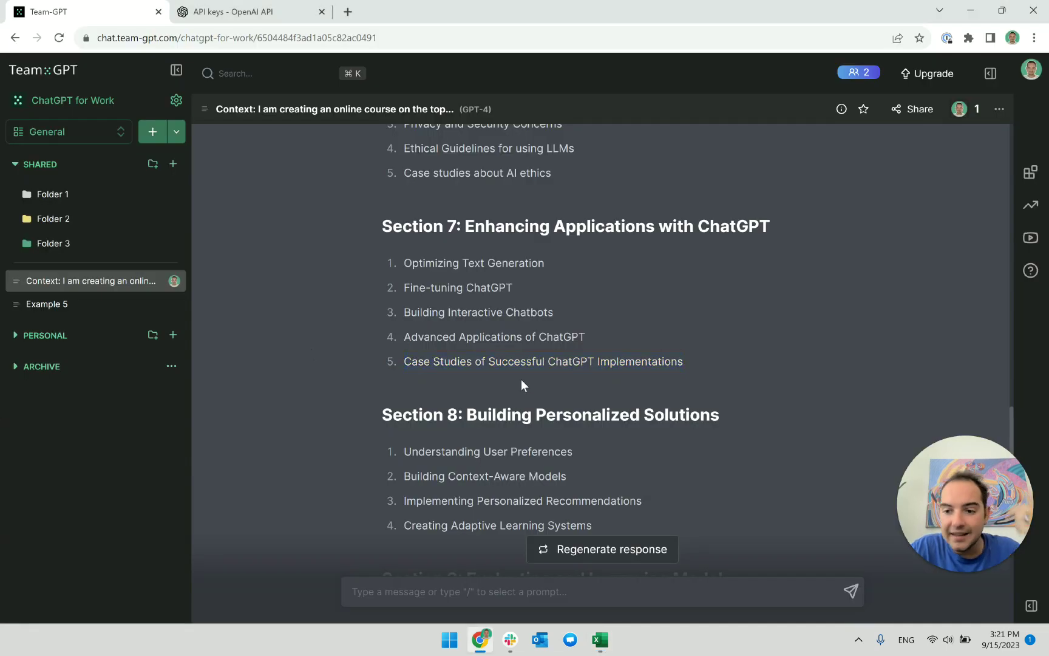
key(super)
key(Escape)
key(alt+Tab)
scroll(459, 374, up, 15)
scroll(459, 374, up, 4)
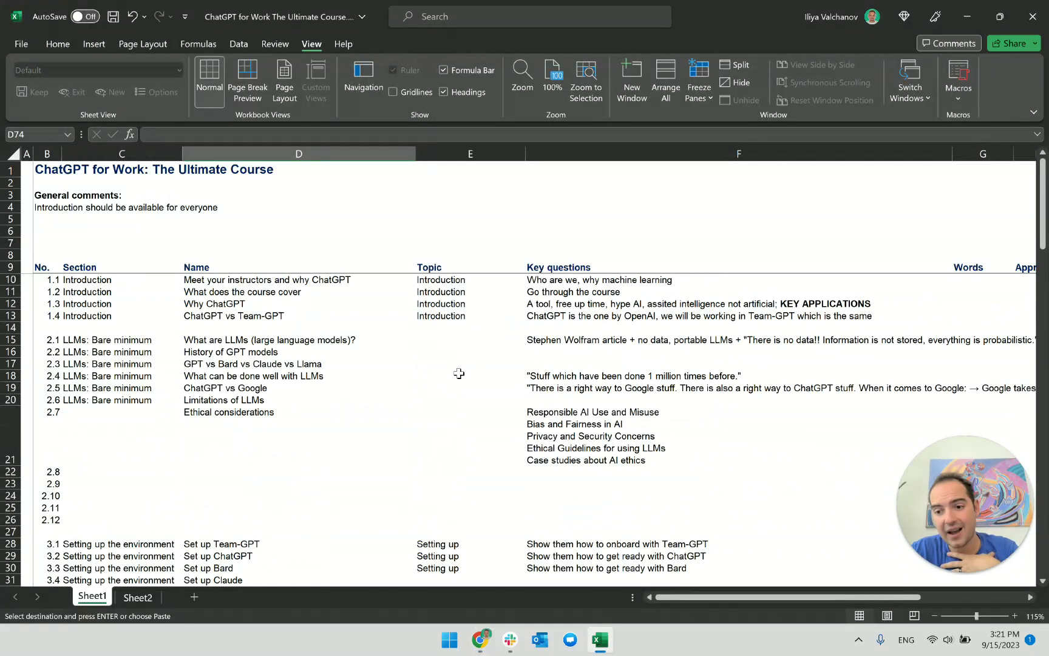
Switch to Team-GPT and review the curriculum from Section 4 through Section 8 for remaining lecture ideas.
key(alt+Tab)
scroll(526, 377, up, 10)
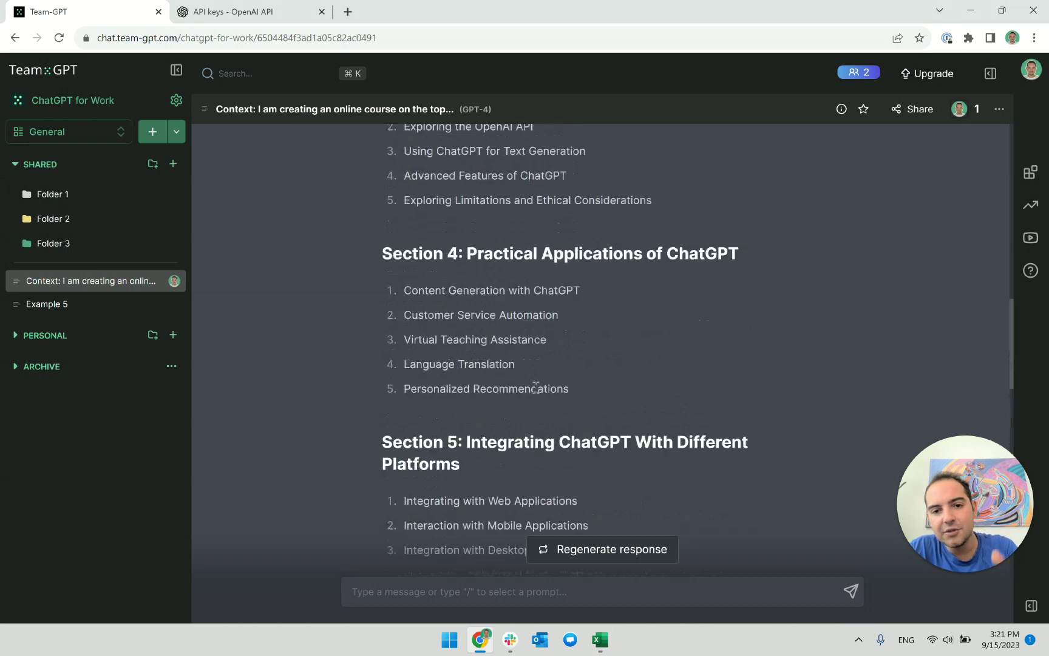
scroll(534, 386, down, 5)
scroll(535, 387, down, 5)
scroll(536, 387, down, 2)
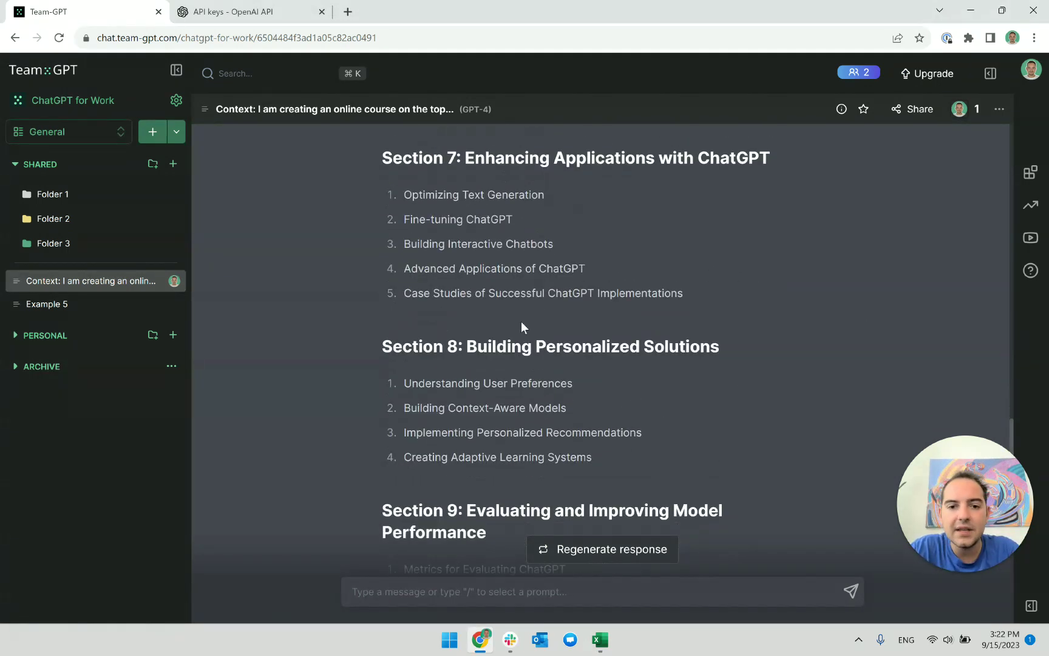
scroll(552, 358, down, 1)
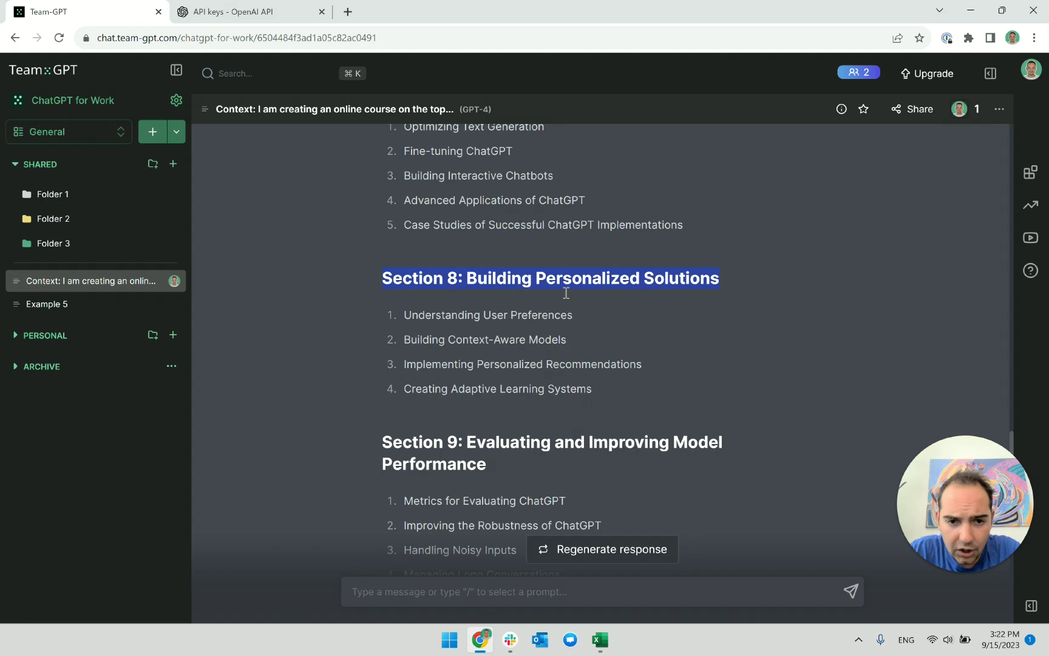
scroll(520, 283, up, 2)
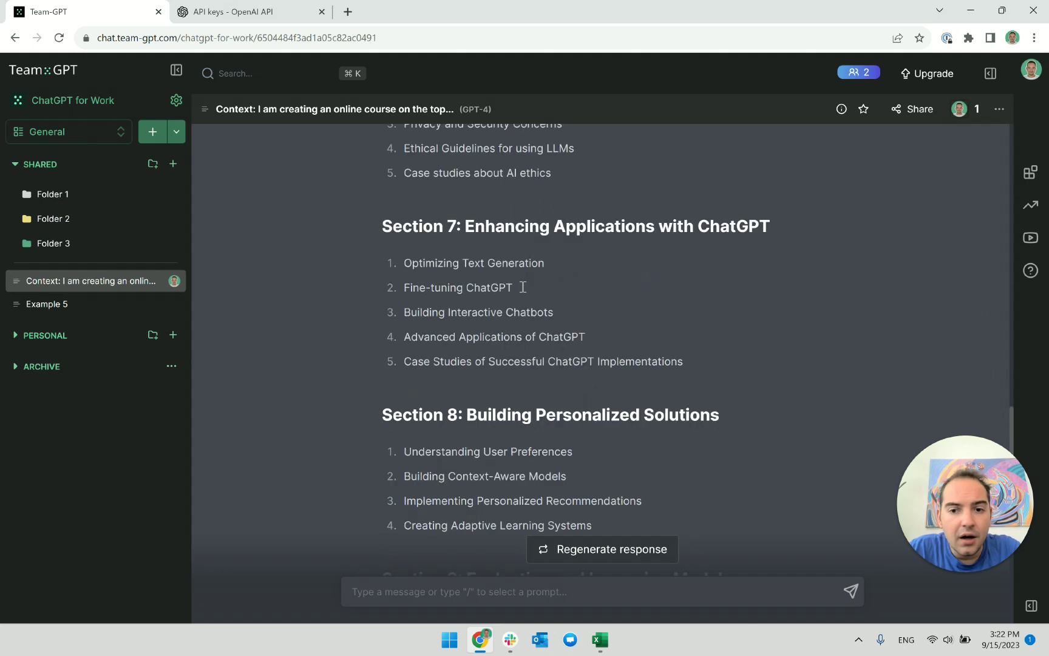
Examine the lectures of Section 8, Building Personalized Solutions, and the heading of Section 9, Evaluating and Improving Model Performance.
scroll(520, 263, down, 2)
triple_click(554, 277)
click(548, 306)
triple_click(550, 314)
triple_click(552, 340)
click(599, 344)
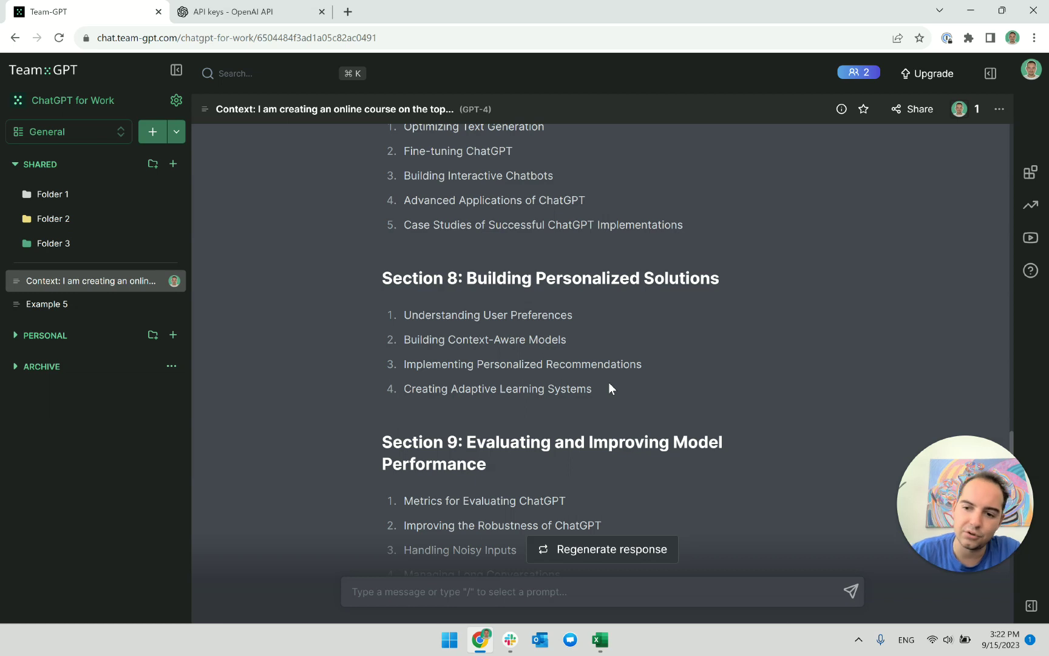
scroll(610, 388, down, 3)
triple_click(538, 311)
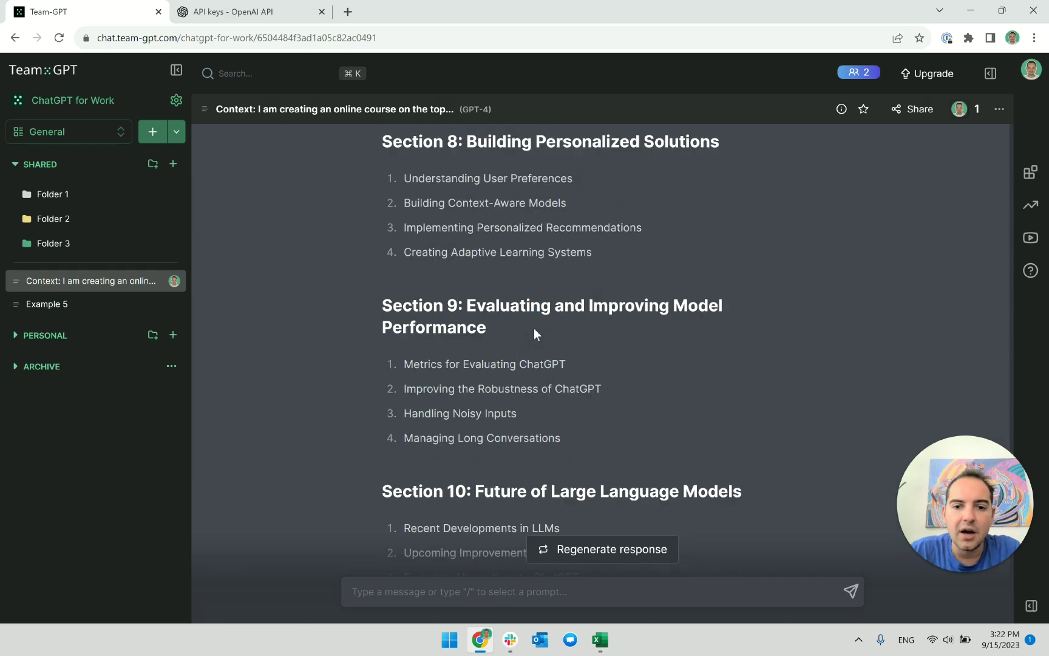
Review the lecture titles in Section 9 and the heading of Section 10 in the generated curriculum.
scroll(549, 333, down, 2)
triple_click(500, 230)
double_click(500, 251)
triple_click(593, 177)
triple_click(516, 227)
triple_click(514, 190)
scroll(542, 267, down, 1)
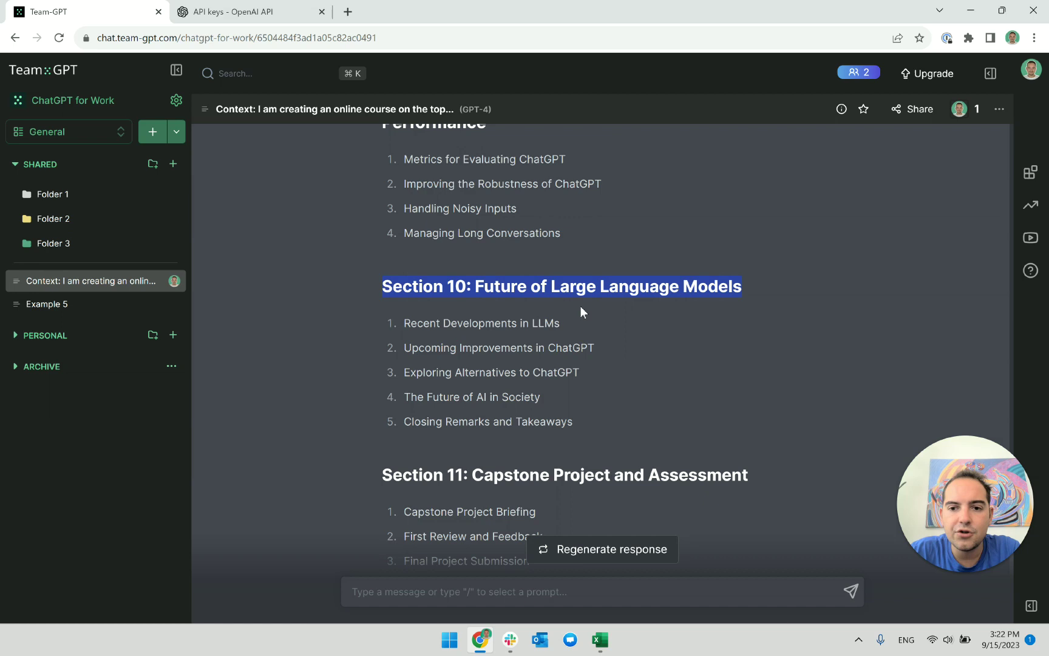
Switch to the course outline in Excel and check the Conclusion rows at its end.
key(alt+Tab)
scroll(199, 477, down, 10)
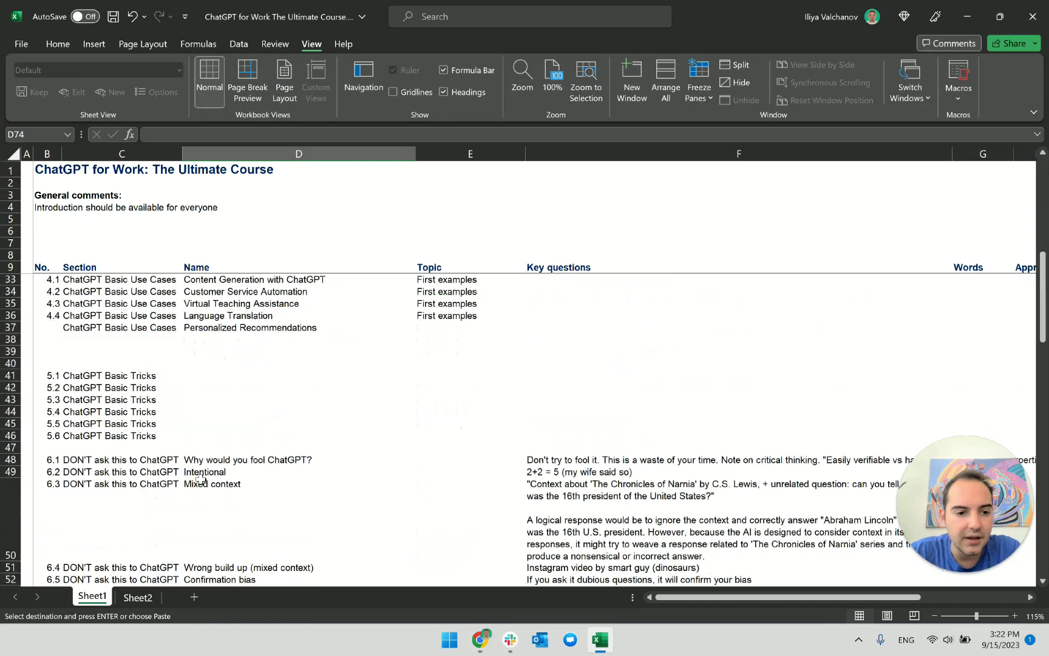
scroll(200, 478, down, 16)
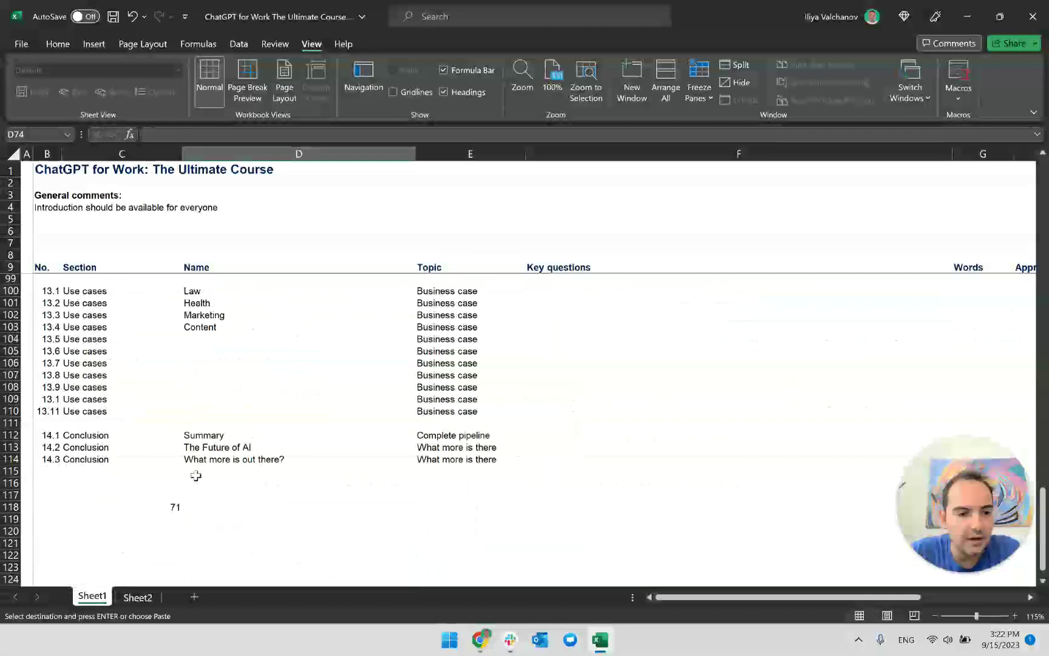
scroll(128, 428, up, 2)
scroll(178, 475, down, 1)
click(265, 495)
click(246, 485)
Switch back to Team-GPT, go through Section 10's lectures, and copy the title "Recent Developments in LLMs".
key(alt+Tab)
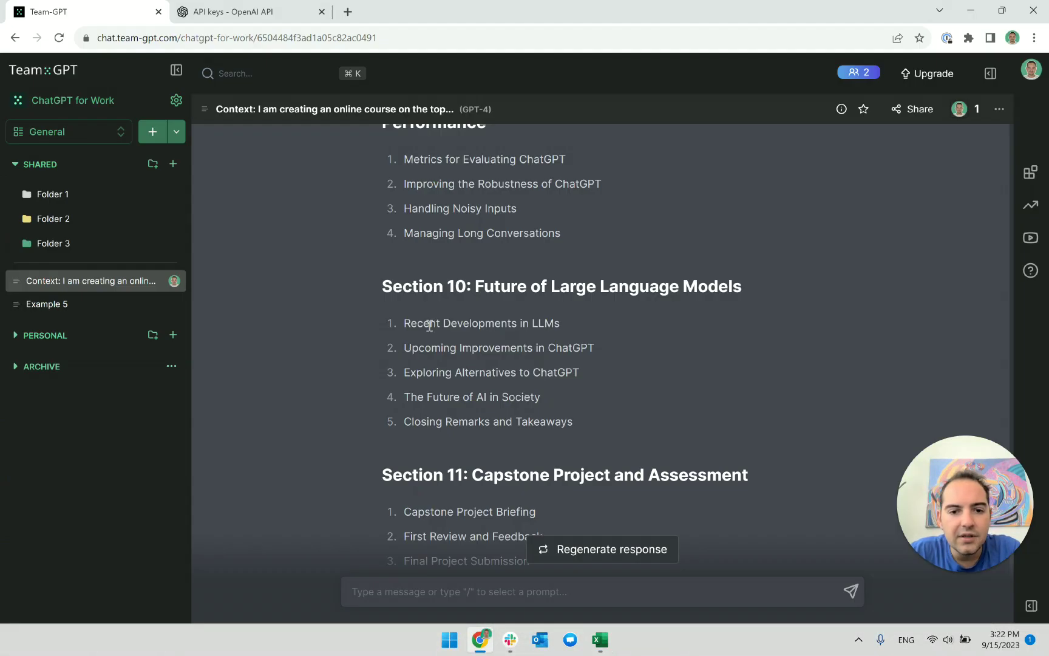
drag(575, 423, 405, 322)
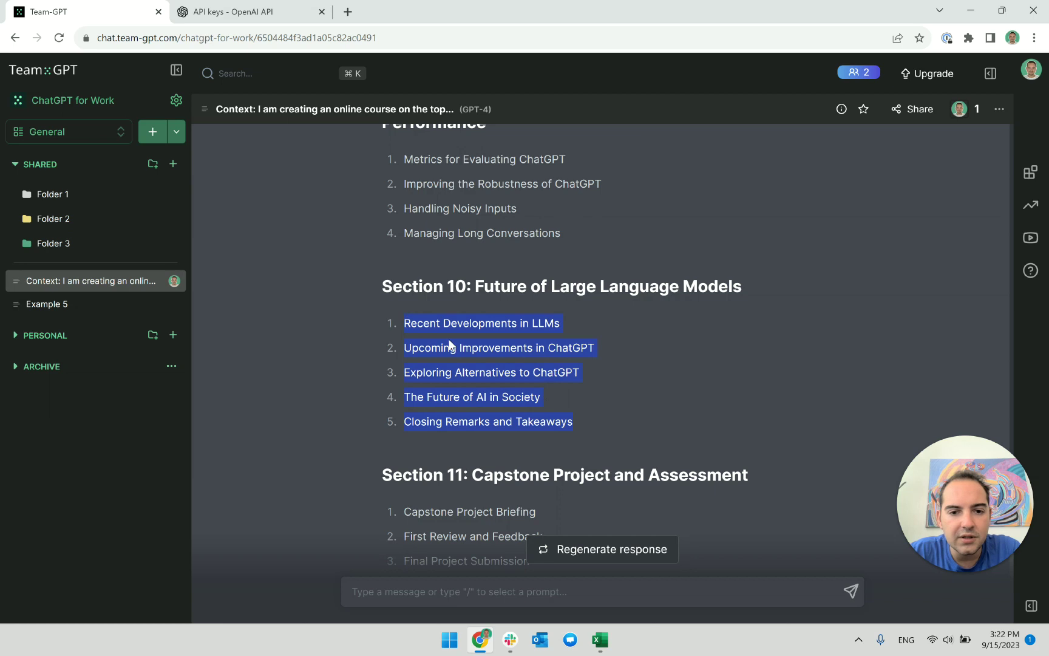
triple_click(490, 372)
click(504, 396)
triple_click(518, 401)
click(577, 419)
triple_click(486, 326)
key(ctrl+c)
In Excel, paste "Recent Developments in LLMs," into the Key questions cell of the "The Future of AI" row.
key(alt+Tab)
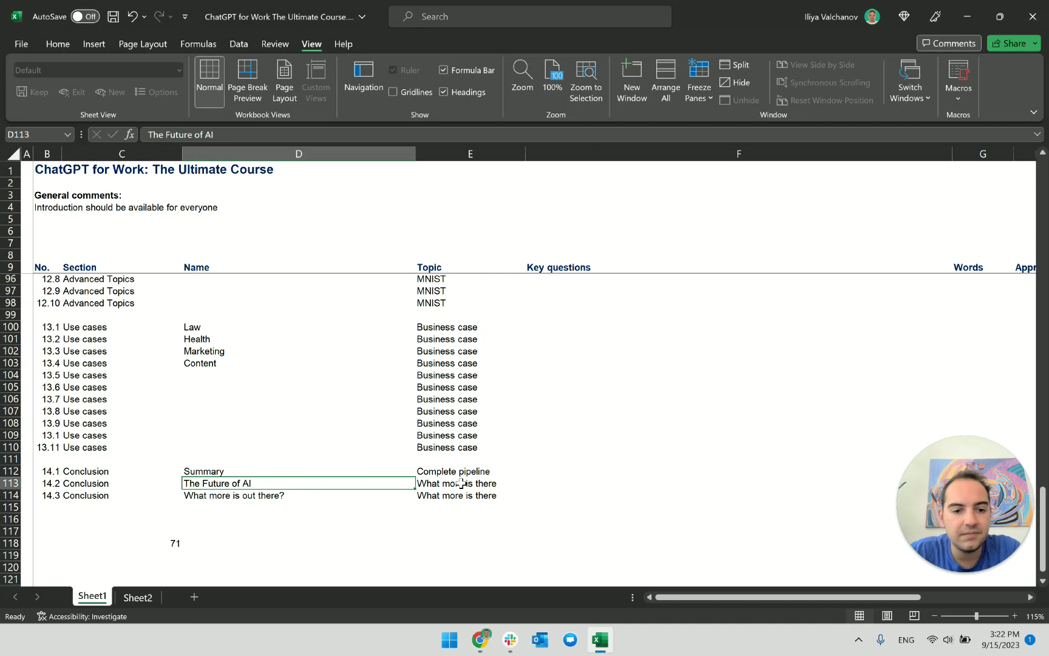
right_click(11, 484)
click(343, 521)
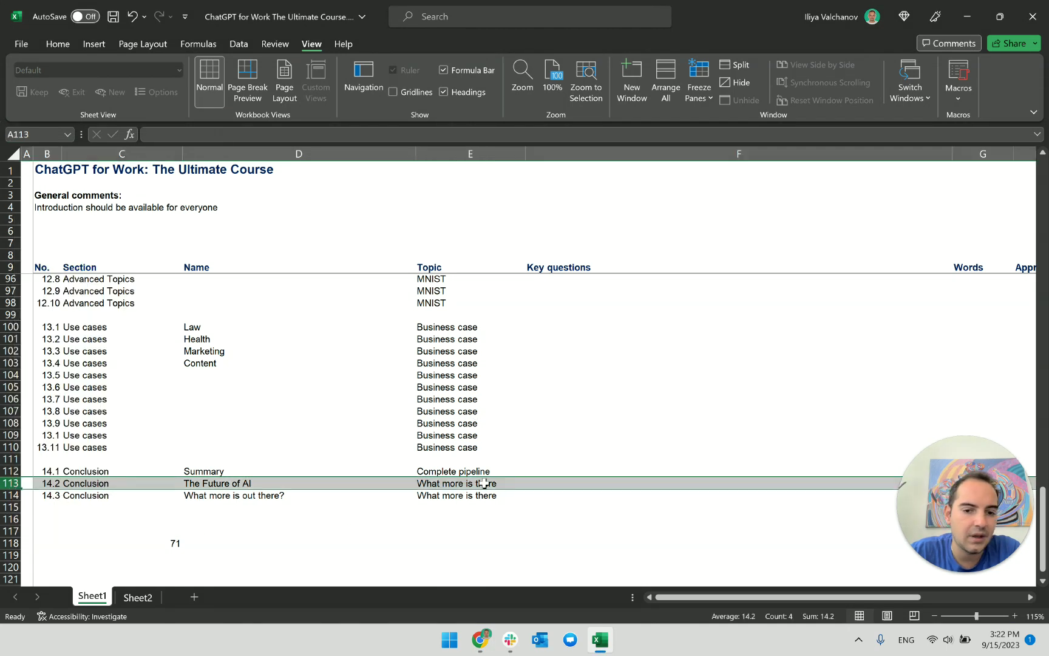
click(484, 483)
key(F2)
text(.)
key(ctrl+v)
key(ctrl+z)
key(Escape)
key(Right)
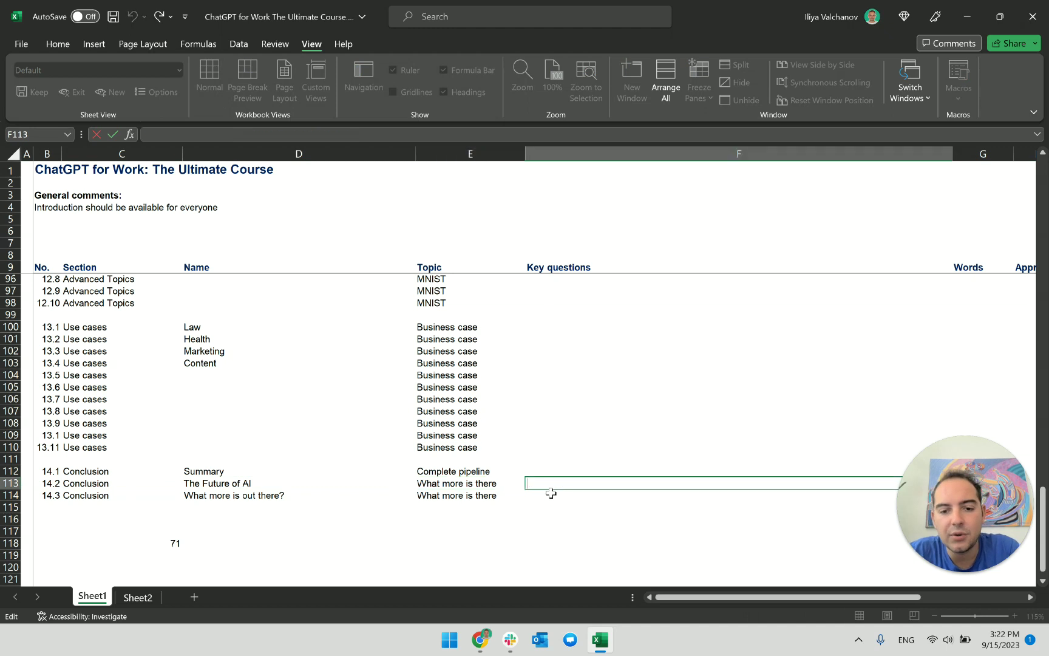
key(ctrl+v)
text(,)
Copy "Upcoming Improvements in ChatGPT" from Section 10 in Team-GPT and append it to the same Excel Key questions cell.
key(alt+Tab)
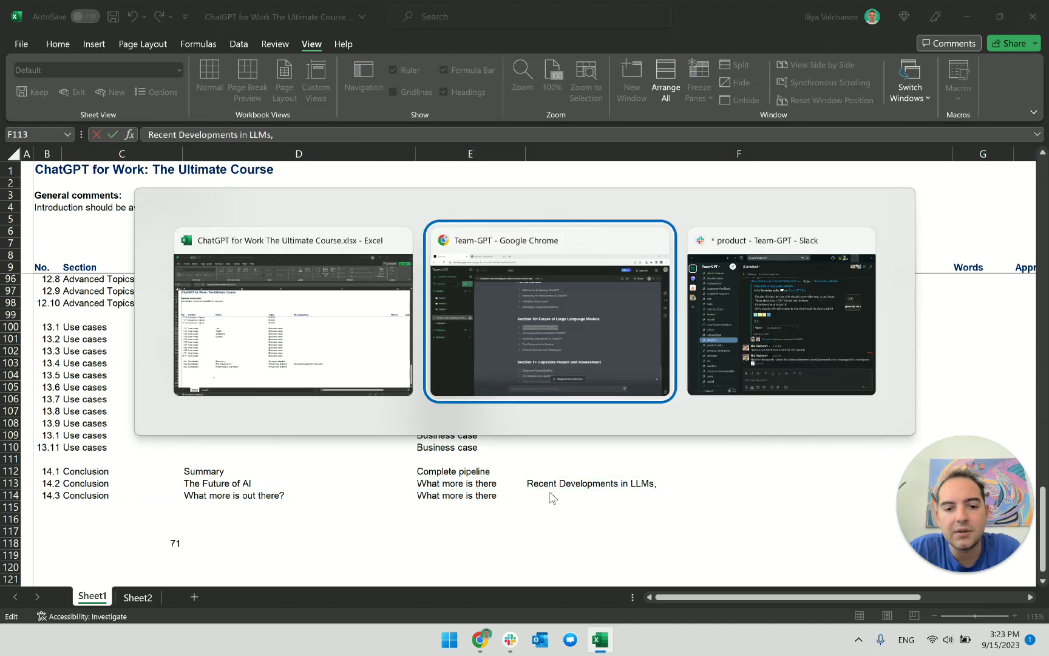
triple_click(498, 349)
key(ctrl+c)
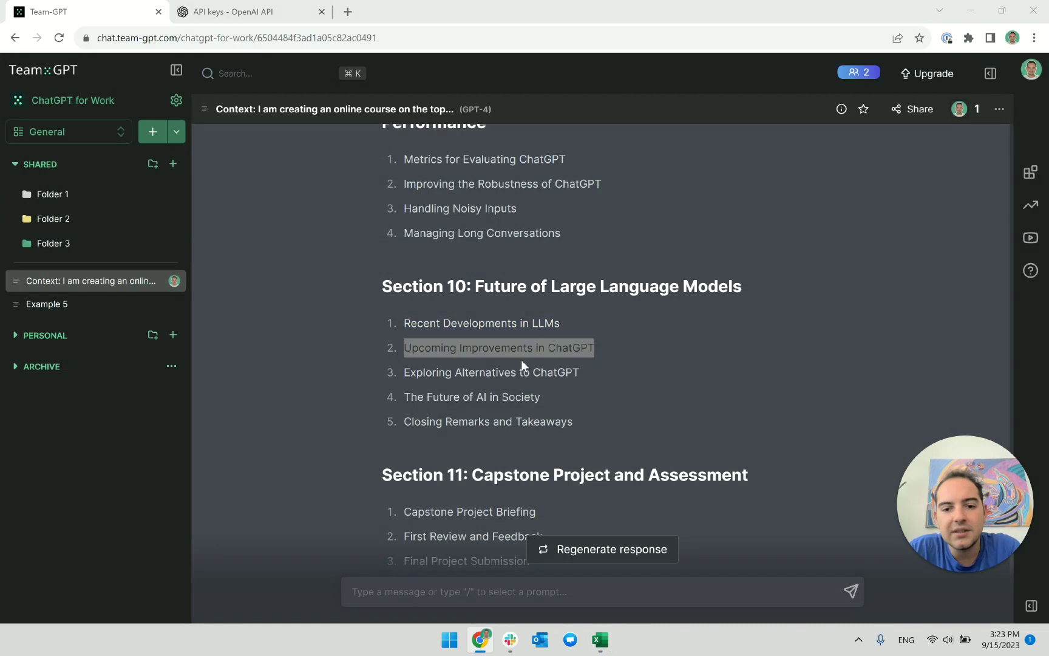
key(alt+Tab)
key(ctrl+v)
Append Section 10's "The Future of AI in Society" from Team-GPT to the Excel Key questions cell and commit the entry.
key(alt+Tab)
click(495, 351)
triple_click(497, 356)
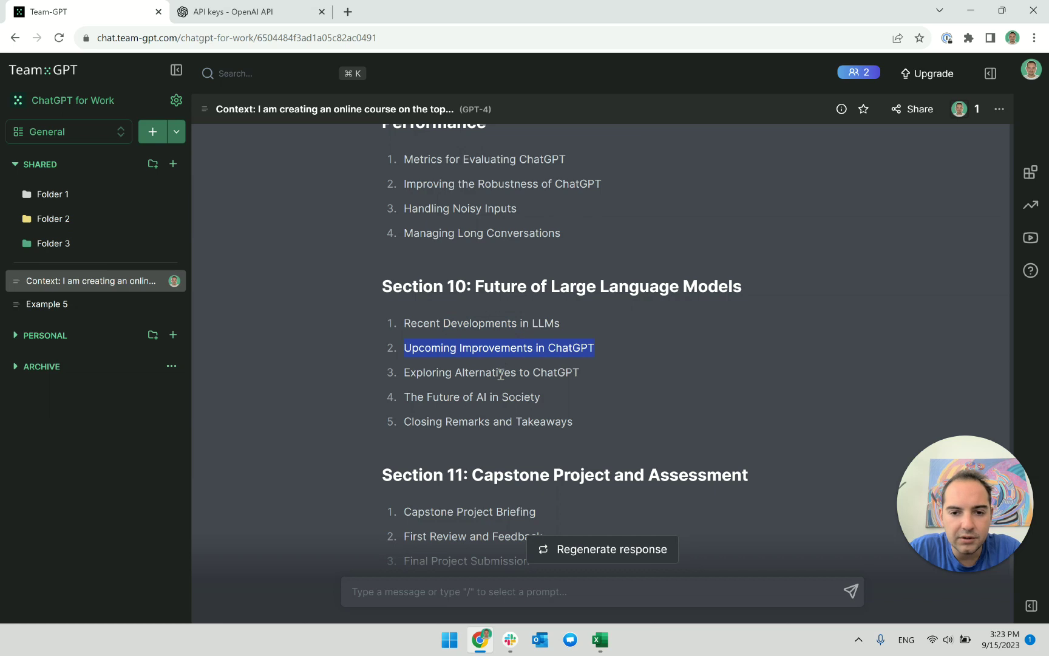
triple_click(501, 374)
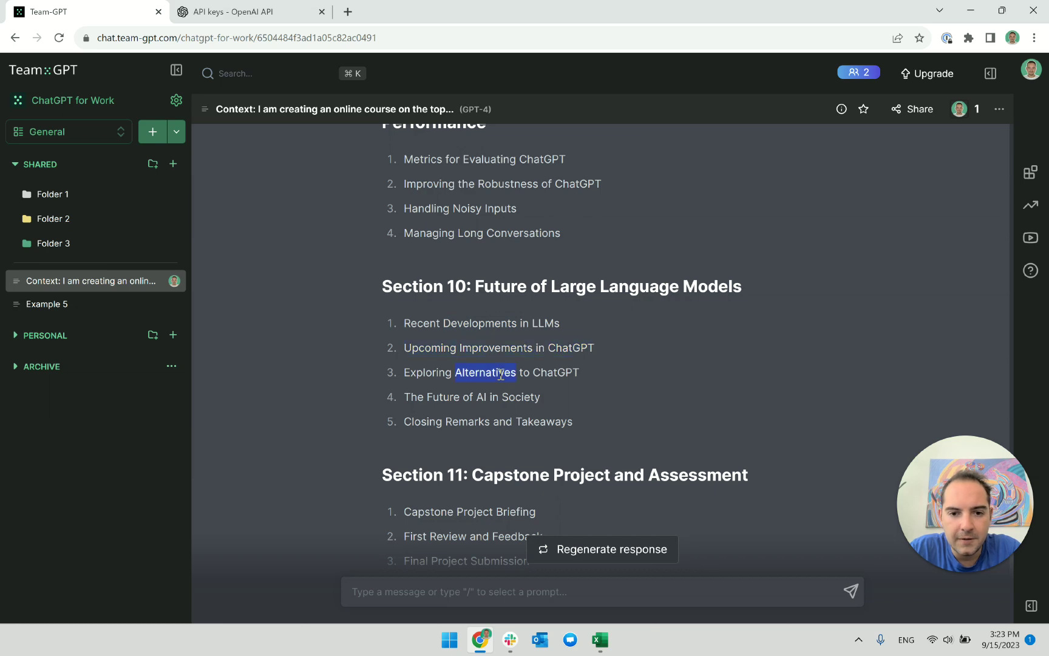
triple_click(490, 396)
triple_click(496, 379)
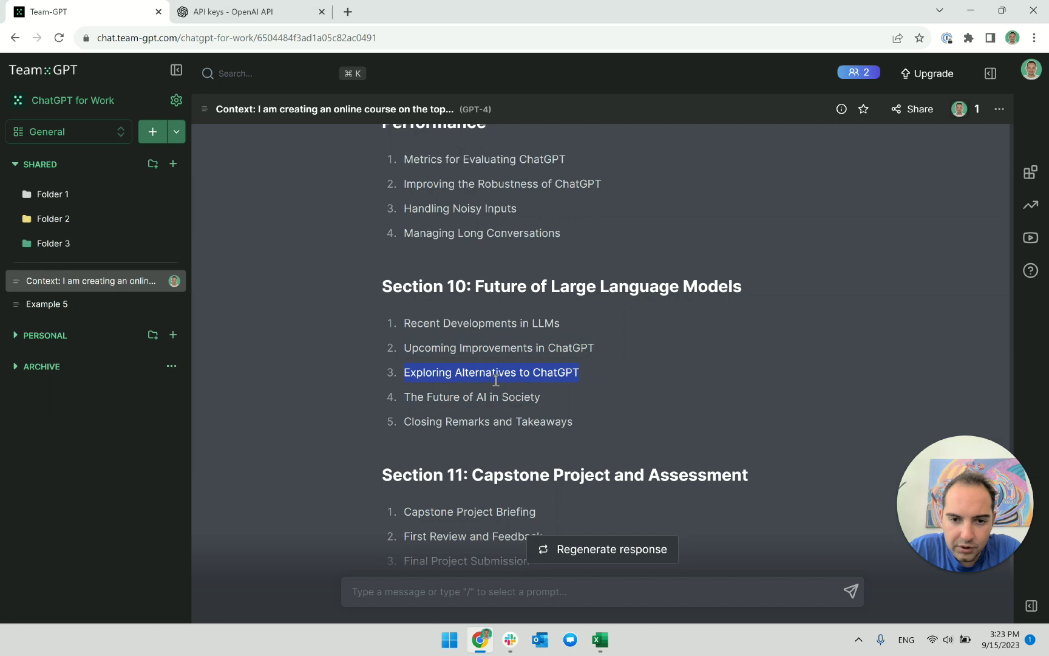
triple_click(492, 398)
key(alt+Tab)
key(ctrl+v)
key(alt+Tab)
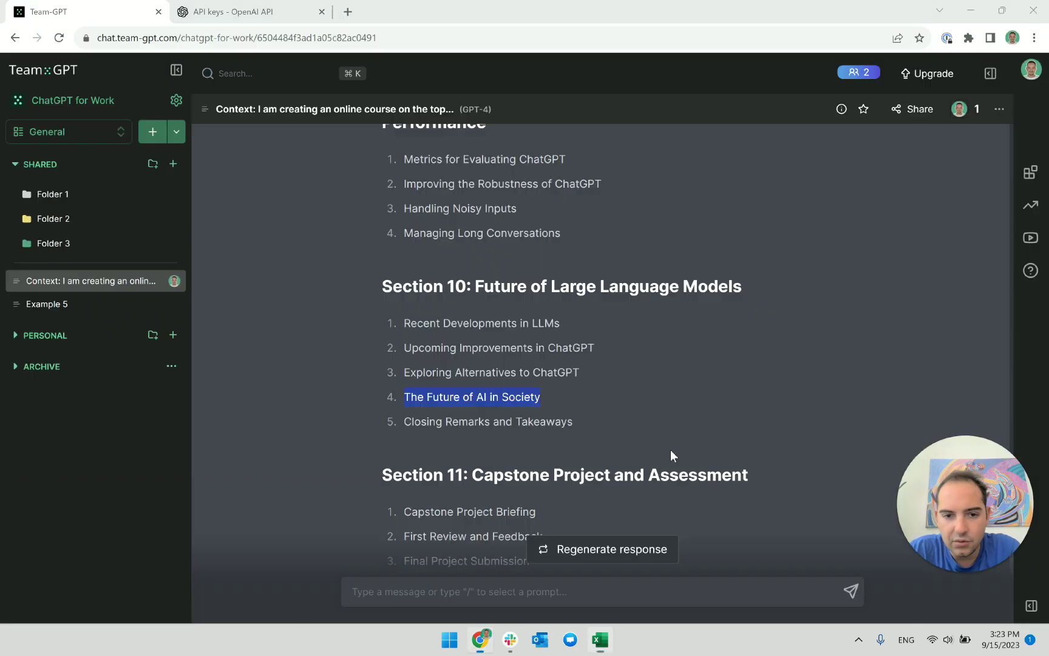
double_click(553, 421)
click(647, 447)
key(alt+Tab)
key(Return)
Read Section 11 in Team-GPT and compare it with the later sections of the Excel outline.
key(alt+Tab)
scroll(478, 492, down, 4)
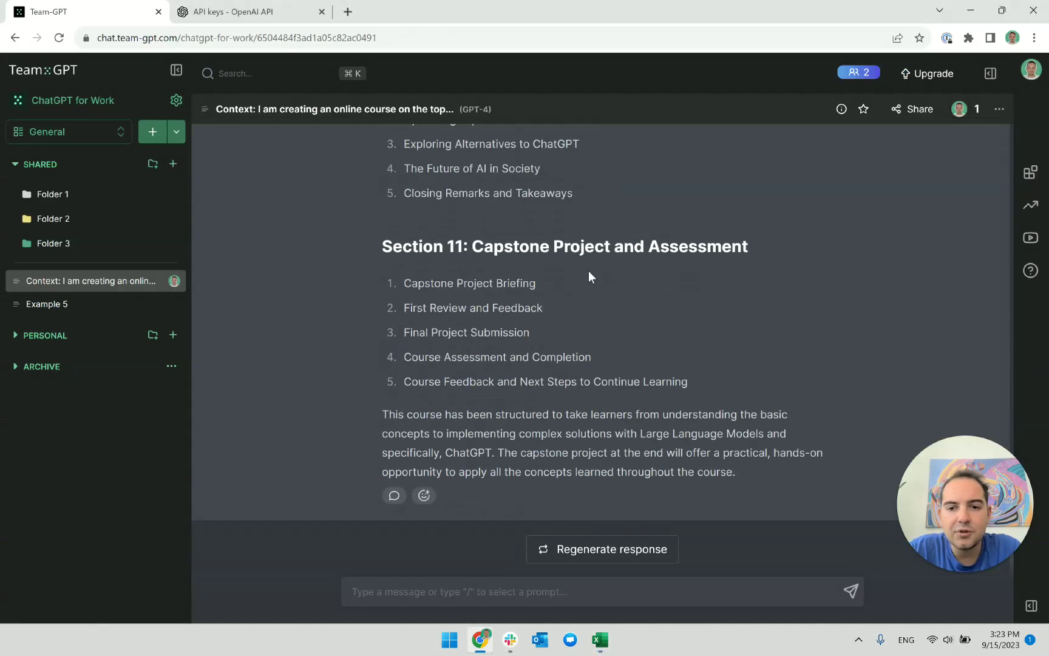
key(alt+Tab)
scroll(136, 464, down, 1)
scroll(322, 423, up, 8)
scroll(312, 364, down, 7)
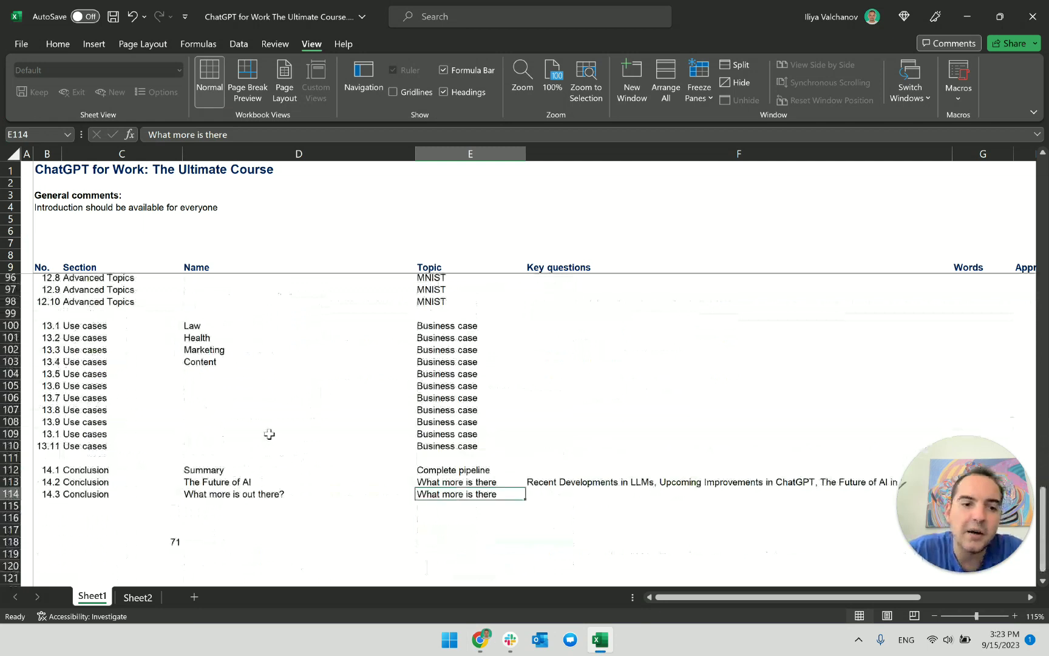
scroll(365, 364, up, 13)
scroll(234, 401, down, 3)
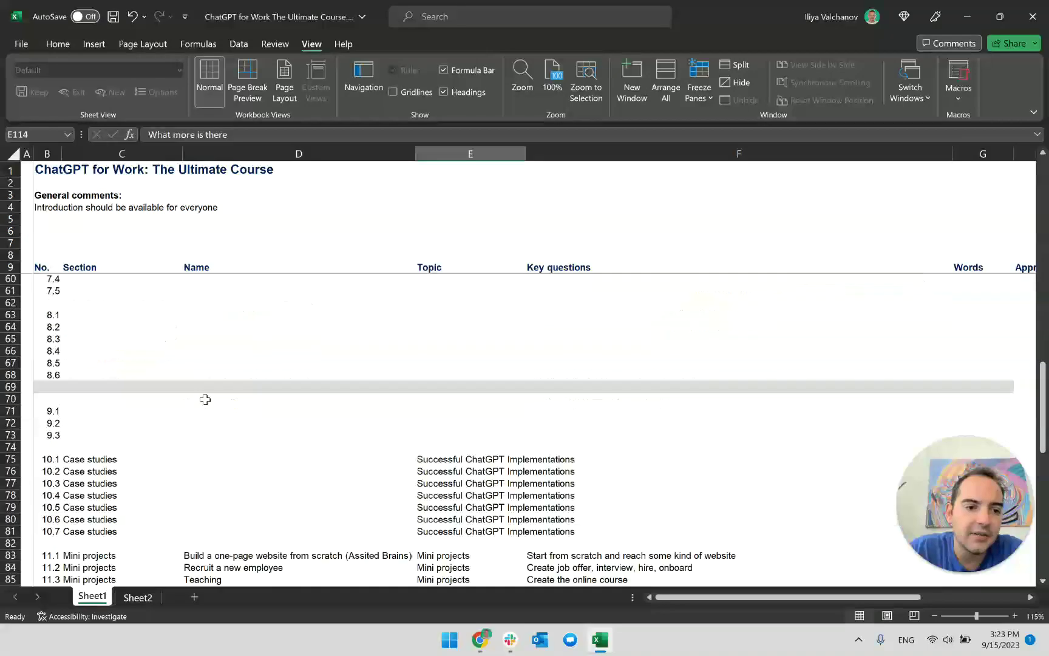
scroll(205, 399, down, 5)
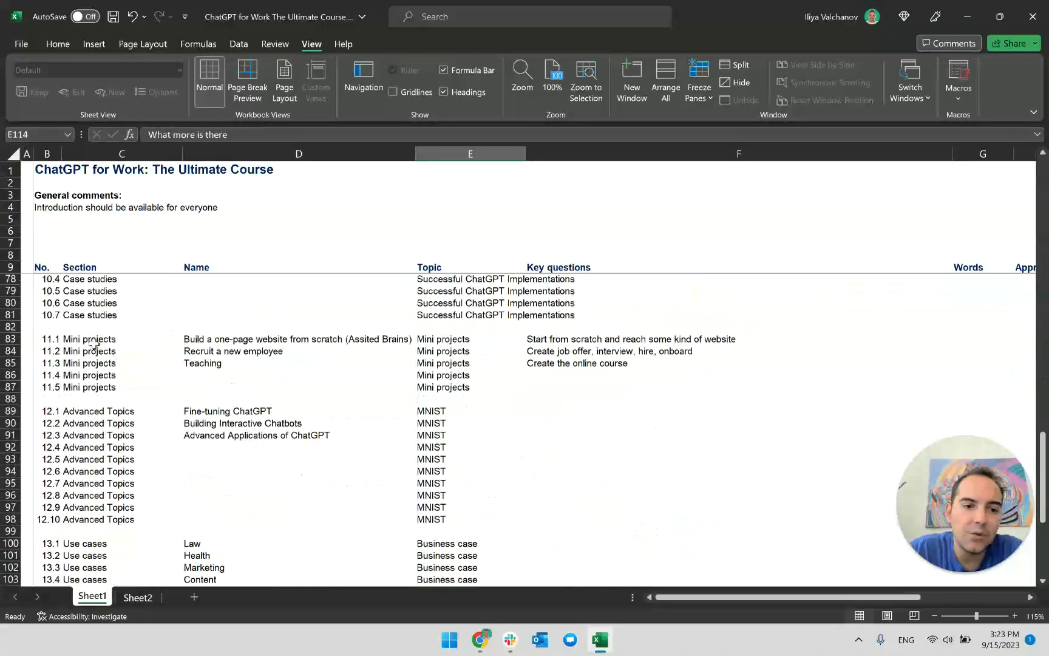
Delete the stray 71 below the Conclusion rows.
scroll(288, 420, down, 8)
click(97, 458)
click(181, 474)
key(Delete)
Enter lecture number 15.1 in cell B116, one blank row below the Conclusion section.
scroll(140, 461, up, 2)
scroll(71, 494, down, 1)
click(53, 488)
text(15.)
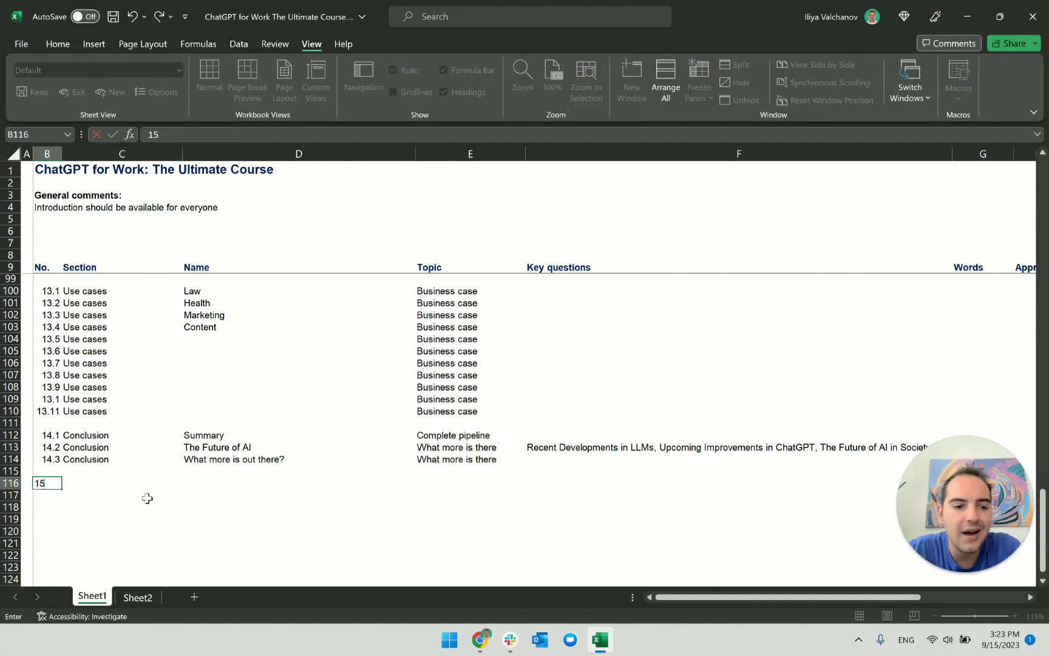
key(Tab)
key(Left)
text(15.1)
key(Tab)
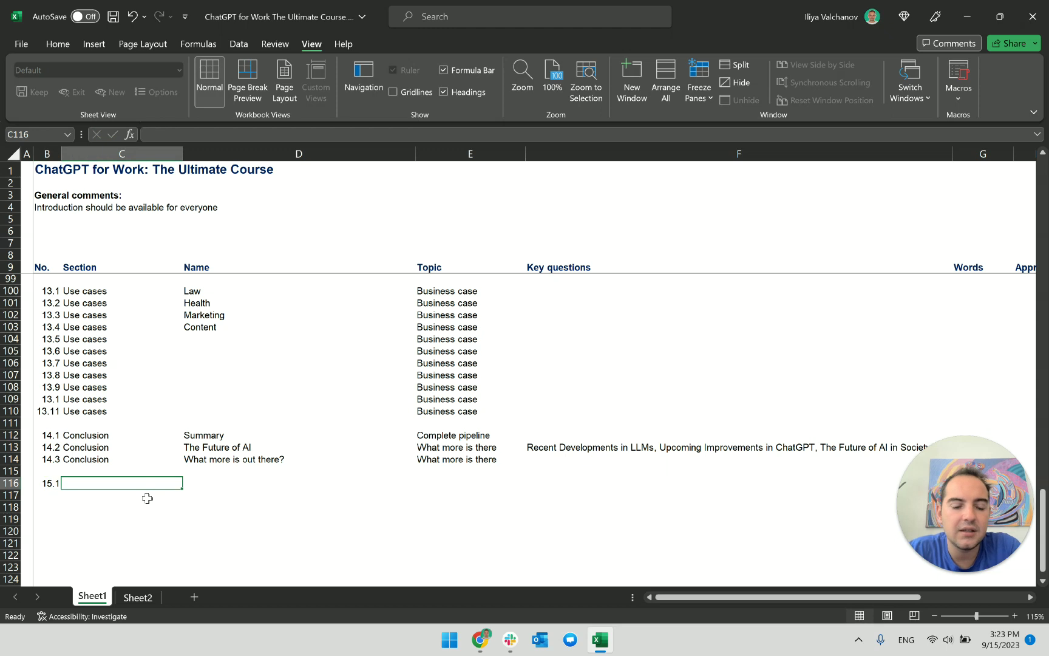
Enter "Capstone project" as the section name for lecture 15.1.
text(Capstone)
key(BackSpace)
key(BackSpace)
key(BackSpace)
key(BackSpace)
key(BackSpace)
text(stone project)
Switch to Team-GPT and review the lecture titles listed under Section 11.
key(alt+Tab)
triple_click(530, 306)
click(587, 311)
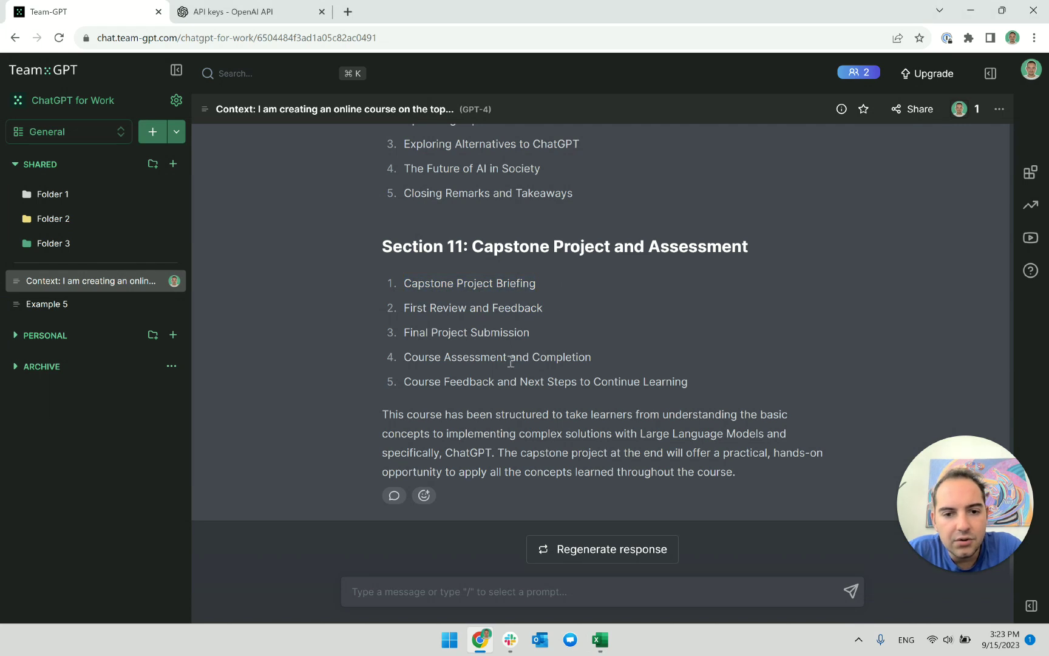
triple_click(475, 283)
Back in Excel, copy the 15.1 number and "Capstone project" section name down through row 119.
key(alt+Tab)
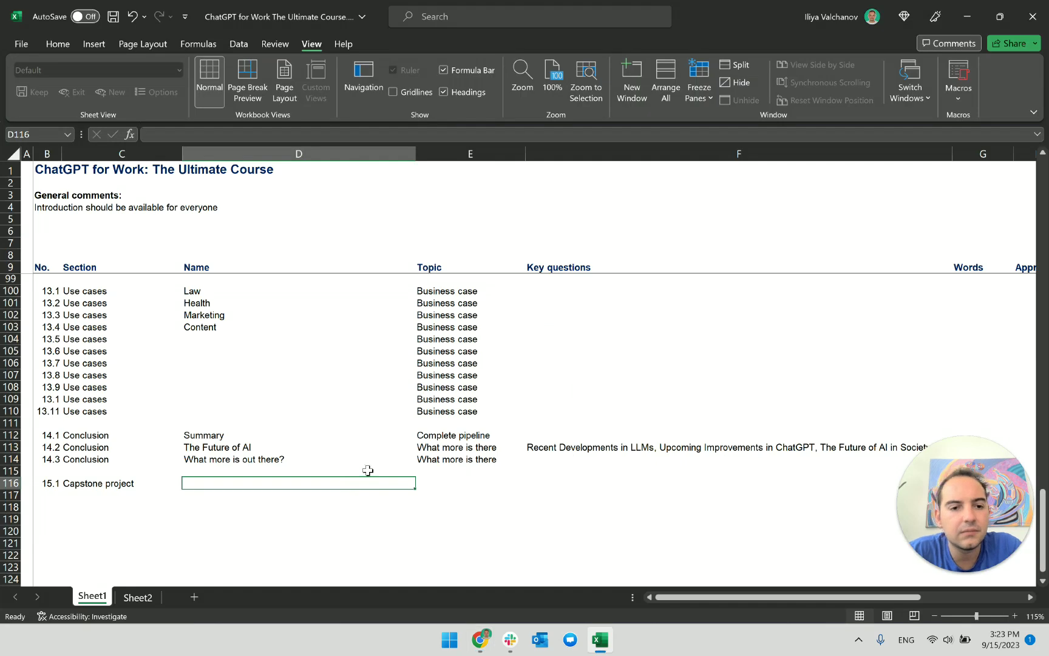
text(a)
key(Left)
key(Left)
key(shift+Right)
key(ctrl+c)
key(shift+Down)
key(shift+Down)
key(shift+Down)
key(ctrl+v)
key(Escape)
Set the second Capstone project row's number to 15.2 and fill the numbering series down to row 119.
key(Down)
key(F2)
key(BackSpace)
text(2)
key(Return)
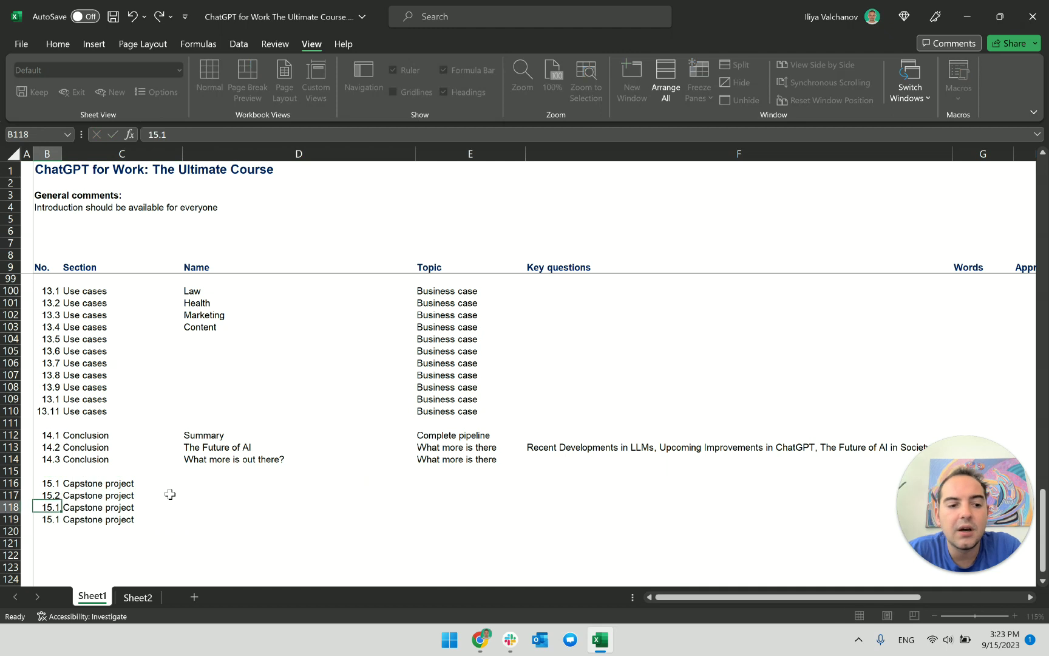
drag(52, 484, 61, 501)
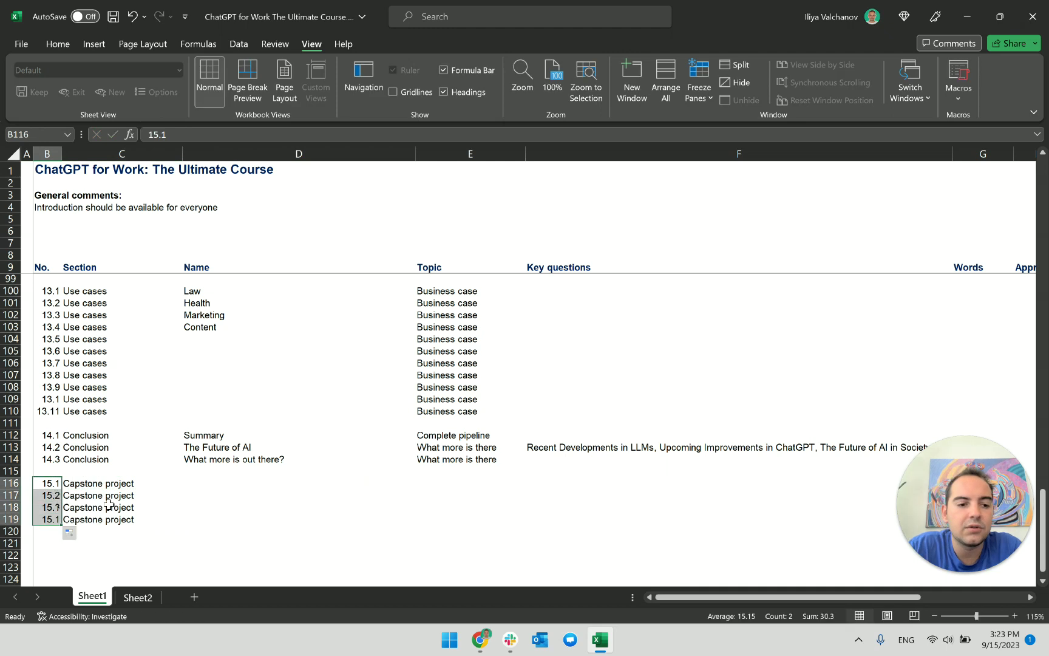
click(152, 489)
click(240, 490)
Recheck Sections 10 and 11 in Team-GPT, then examine the Case studies, Mini projects and Advanced Topics rows in Excel.
key(alt+Tab)
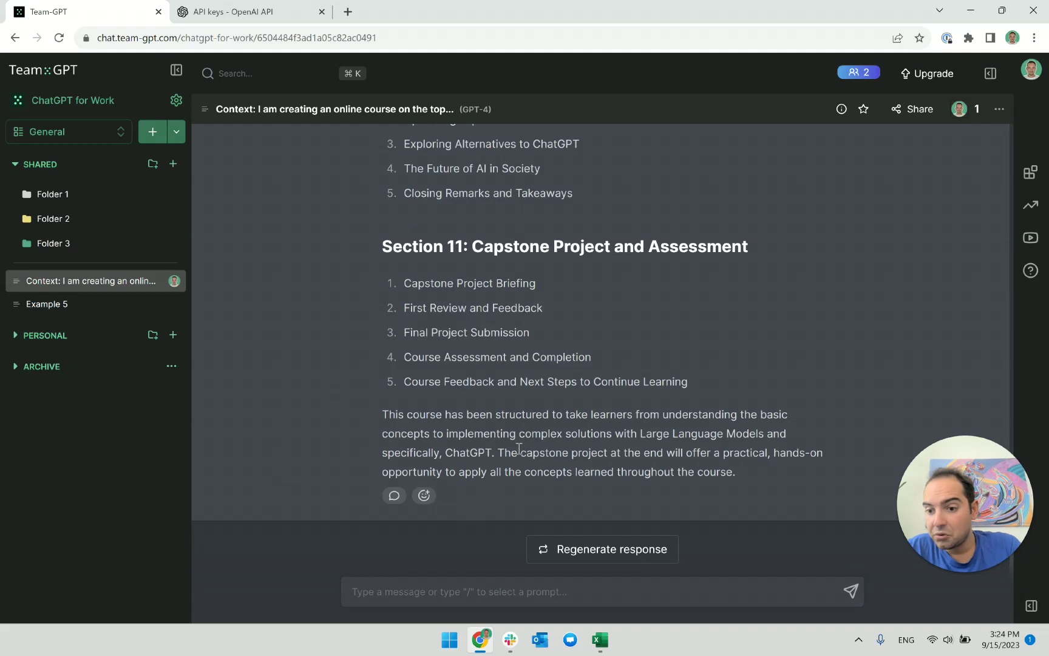
scroll(517, 425, up, 4)
scroll(519, 422, down, 4)
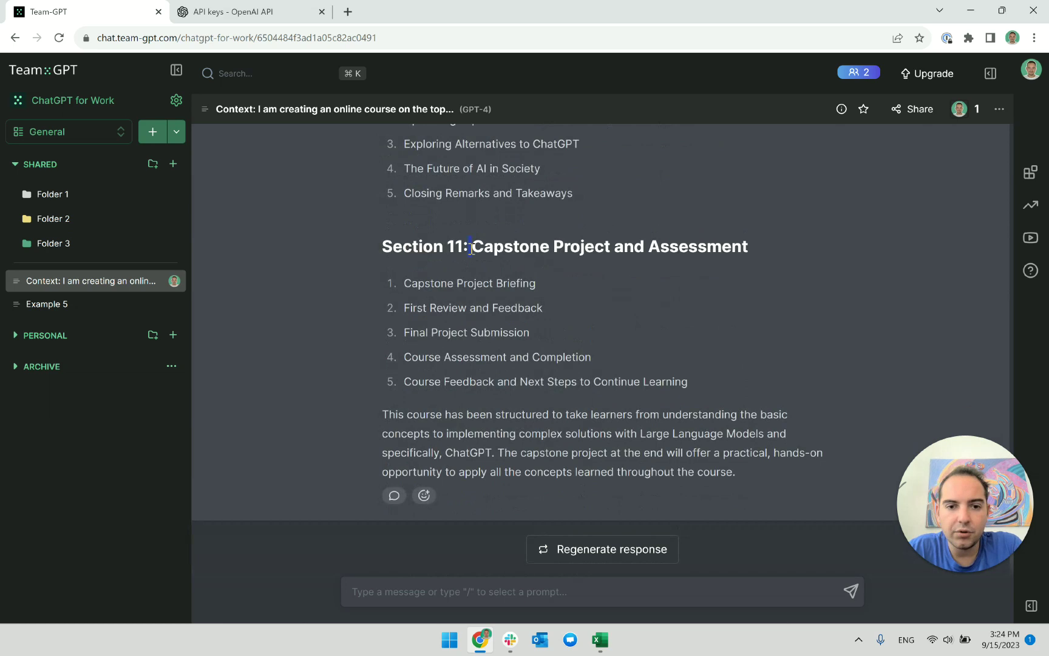
key(alt+Tab)
scroll(312, 419, up, 6)
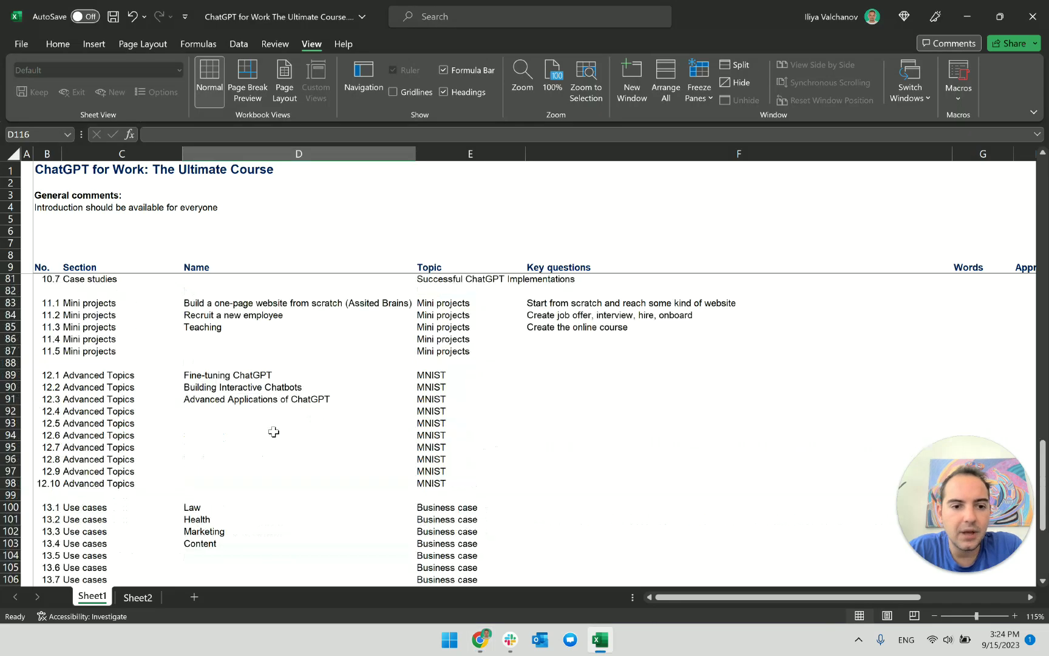
scroll(274, 432, up, 1)
click(272, 483)
click(271, 459)
scroll(271, 411, up, 9)
scroll(270, 412, down, 1)
scroll(270, 412, down, 4)
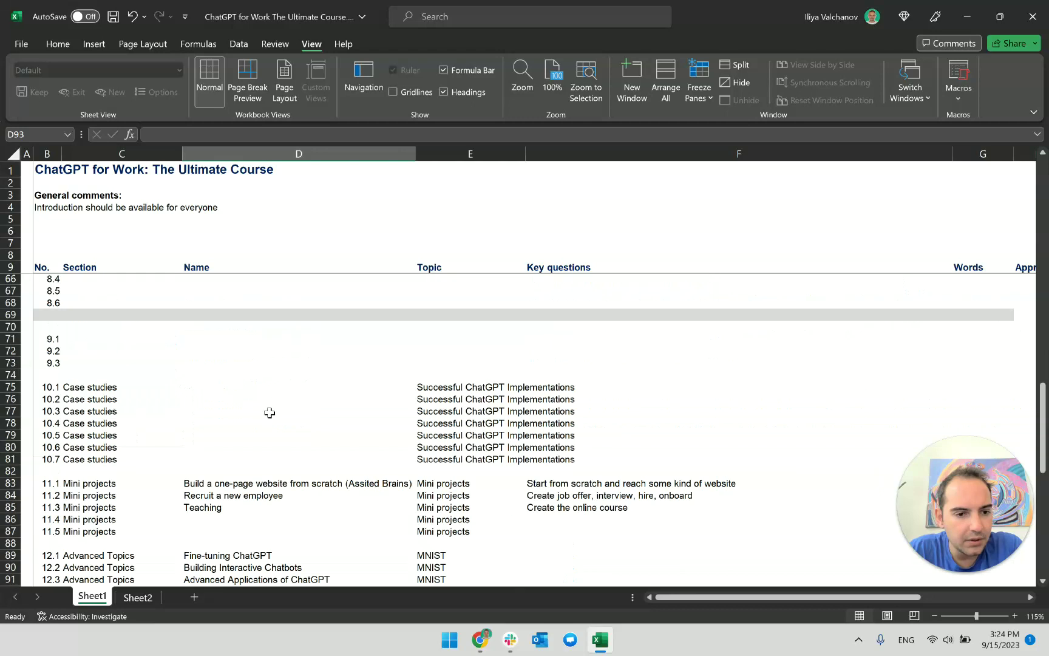
Append "(Meta)" to the "Teaching" lecture name in the Mini projects section.
drag(115, 484, 227, 527)
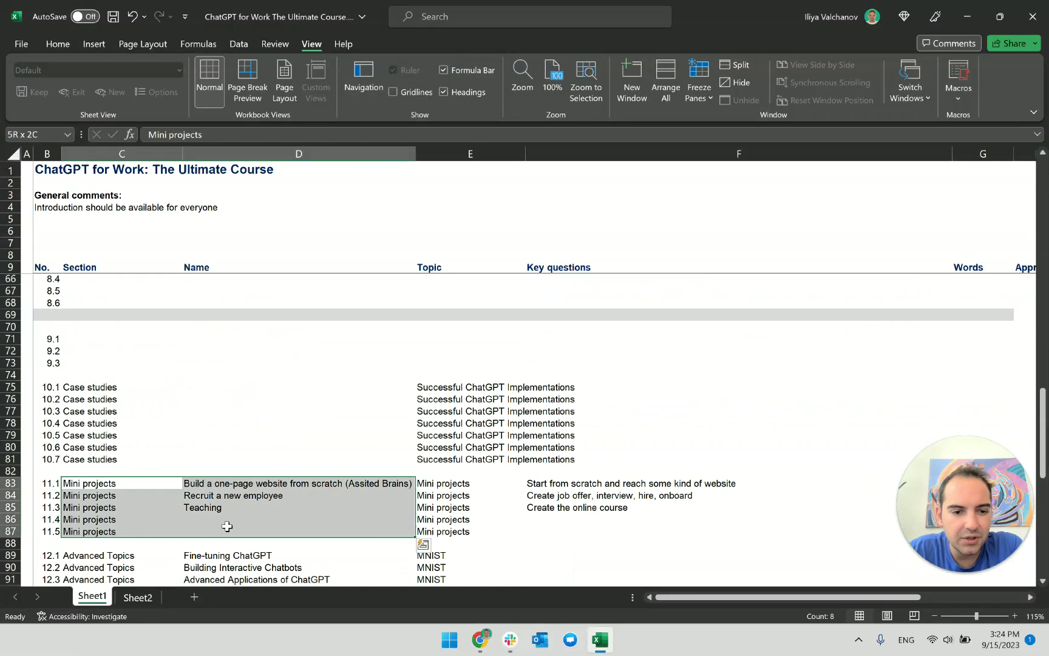
click(256, 484)
key(Left)
key(Down)
key(Right)
key(Down)
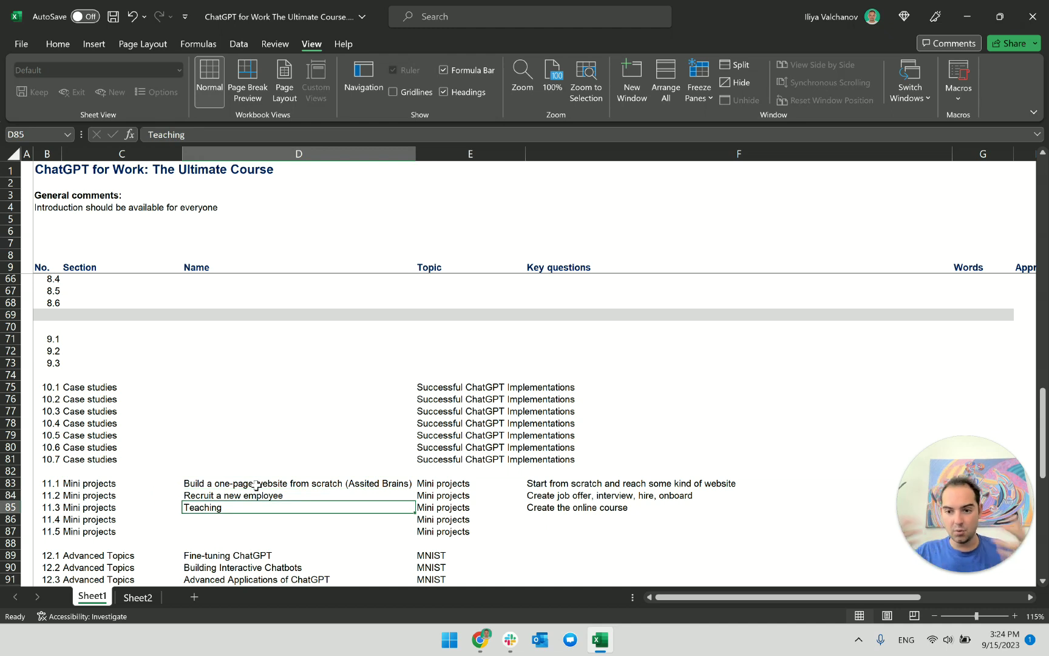
key(Right)
key(Left)
key(F2)
text((Meta))
key(Return)
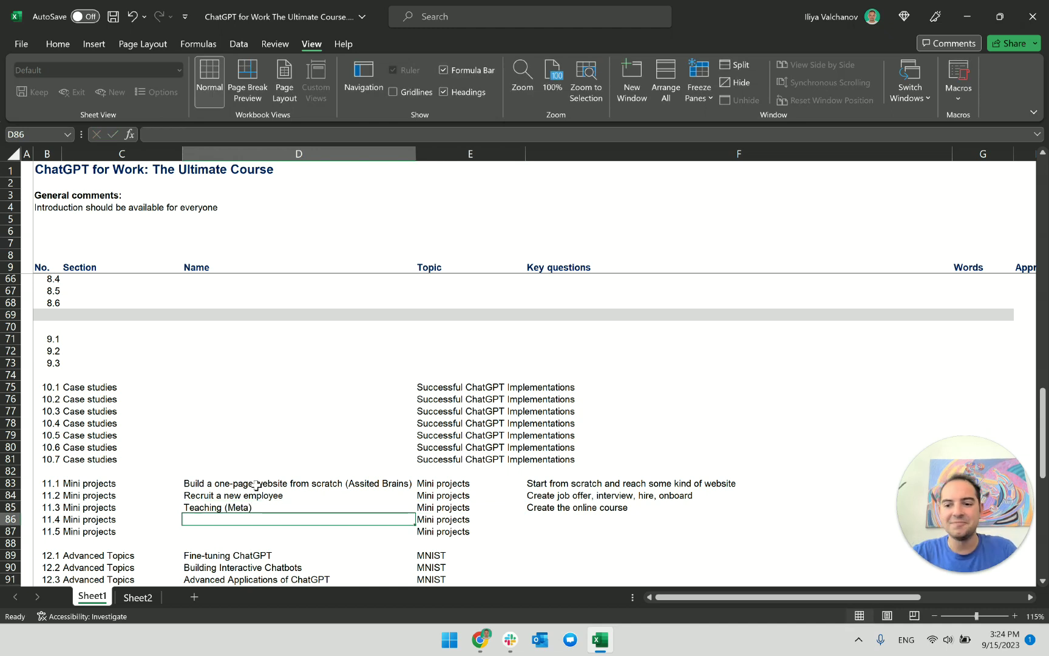
Switch to Team-GPT and reread the generated curriculum from the original prompt through Section 11.
key(alt+Tab)
scroll(448, 461, up, 15)
scroll(447, 461, down, 6)
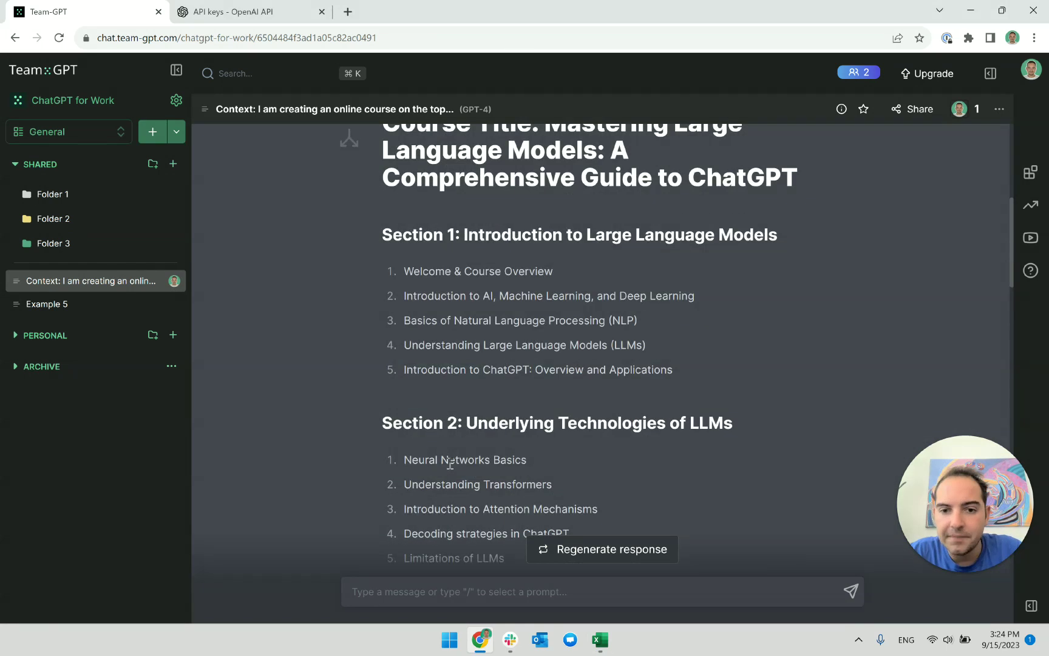
scroll(668, 442, up, 3)
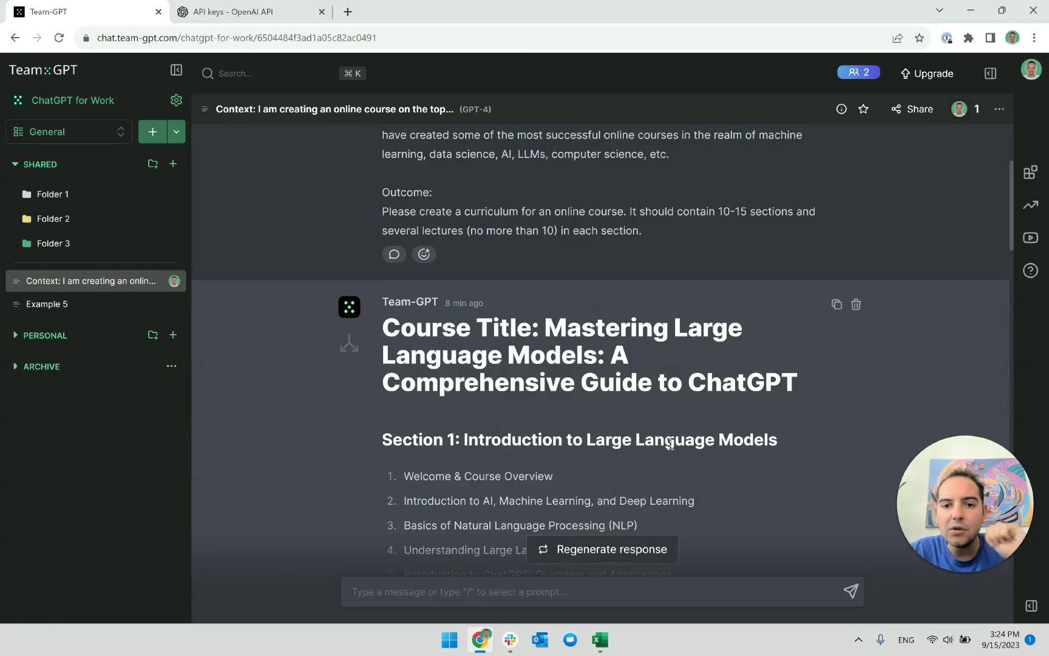
scroll(669, 442, down, 20)
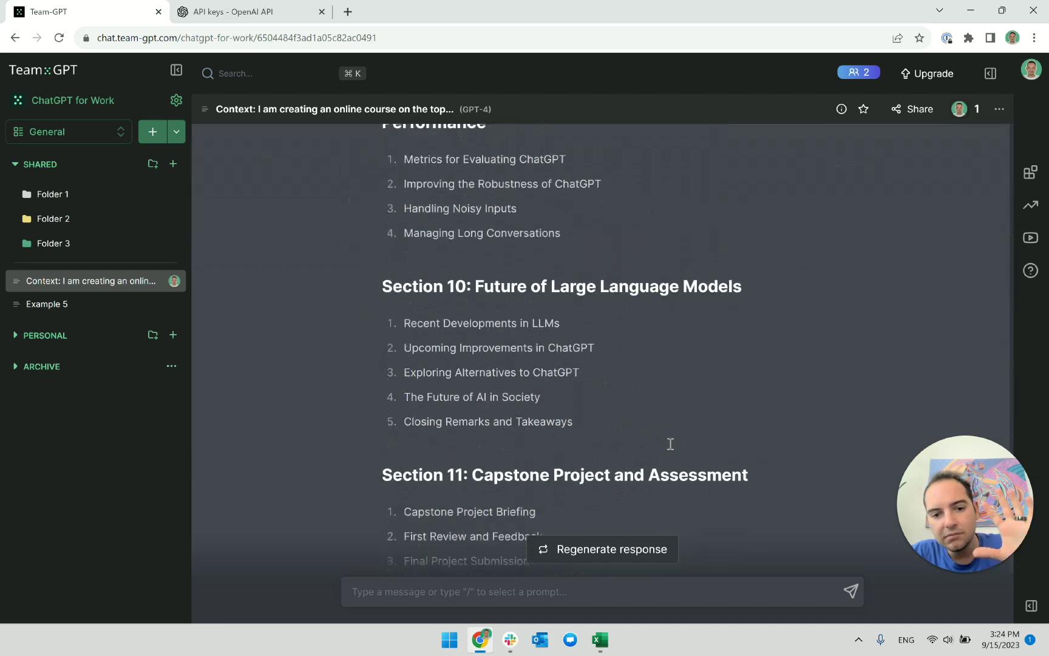
scroll(670, 444, down, 4)
scroll(668, 442, up, 20)
scroll(668, 442, up, 5)
scroll(569, 555, down, 4)
Begin a follow-up message with "Thank you." and, in a new paragraph, "My course is aimed at NON-TECHNICAL people.".
click(492, 586)
text(Thank you.)
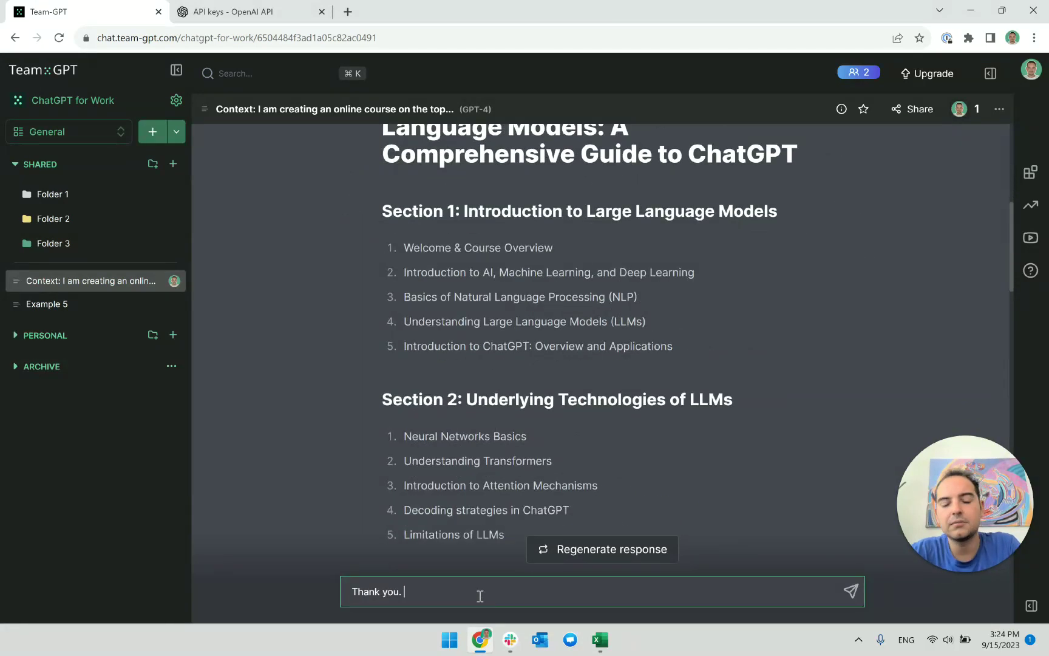
key(shift+Return)
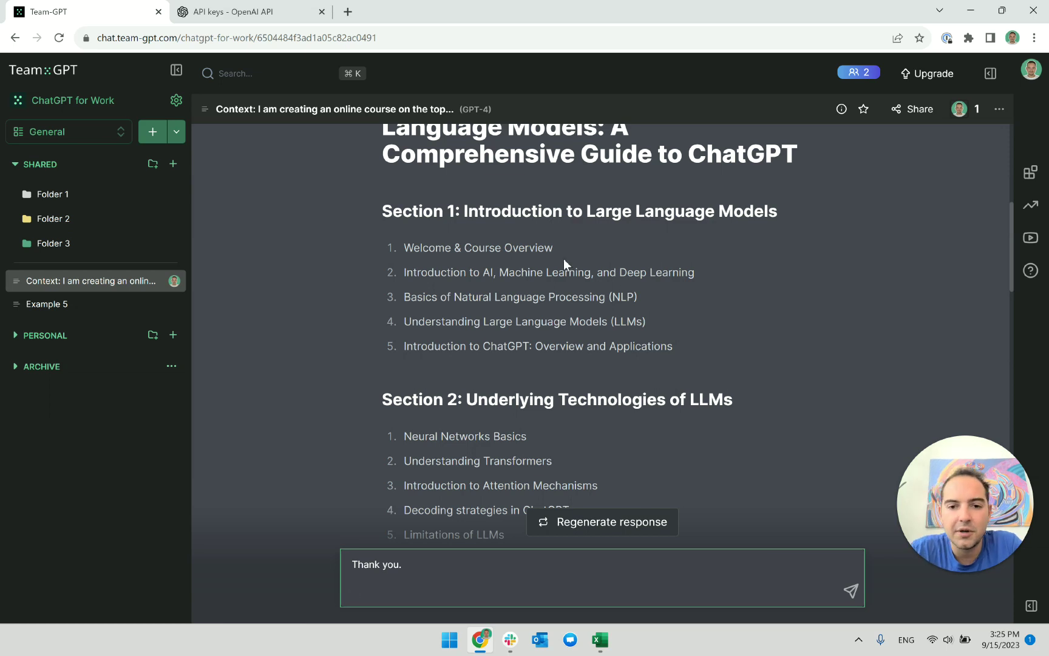
text(and)
key(BackSpace)
key(BackSpace)
key(BackSpace)
text(My course is aimed at)
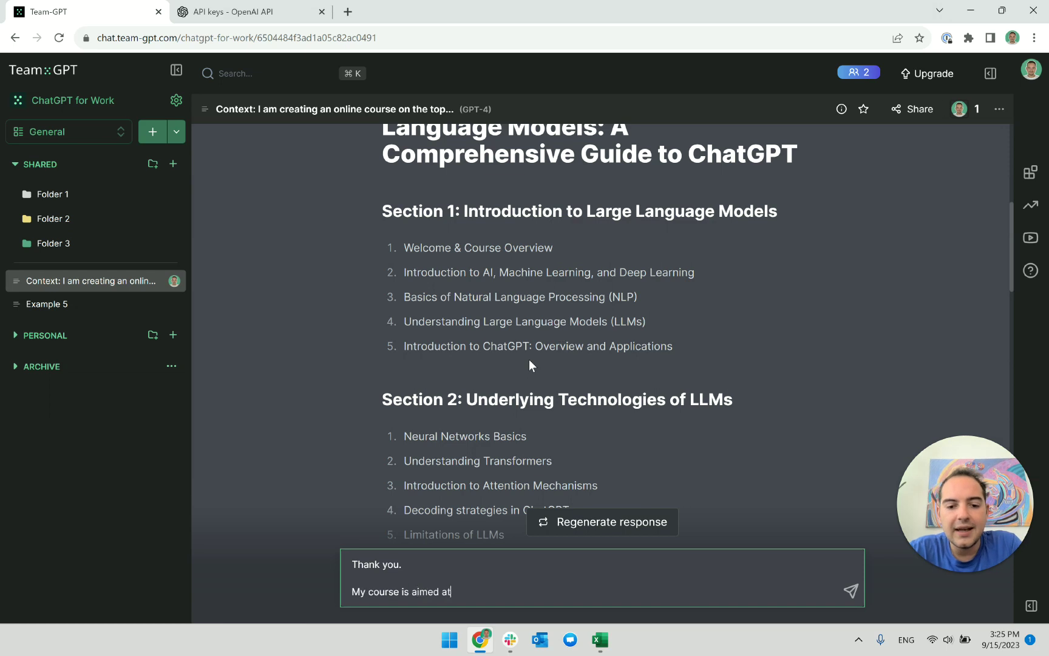
text( NON-TECHNICAL )
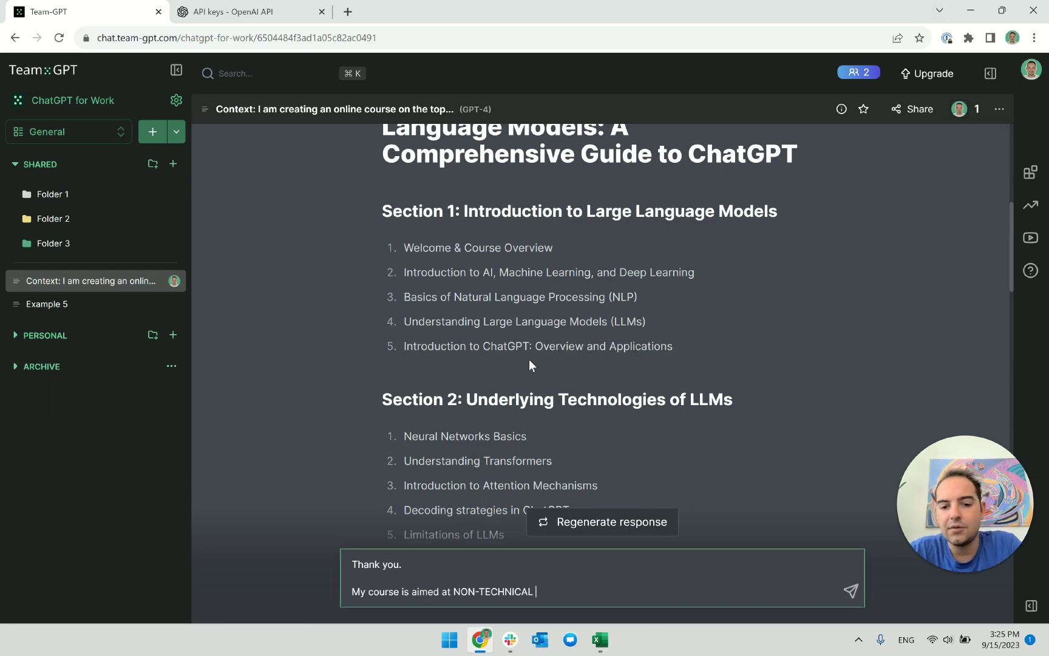
text(people. A)
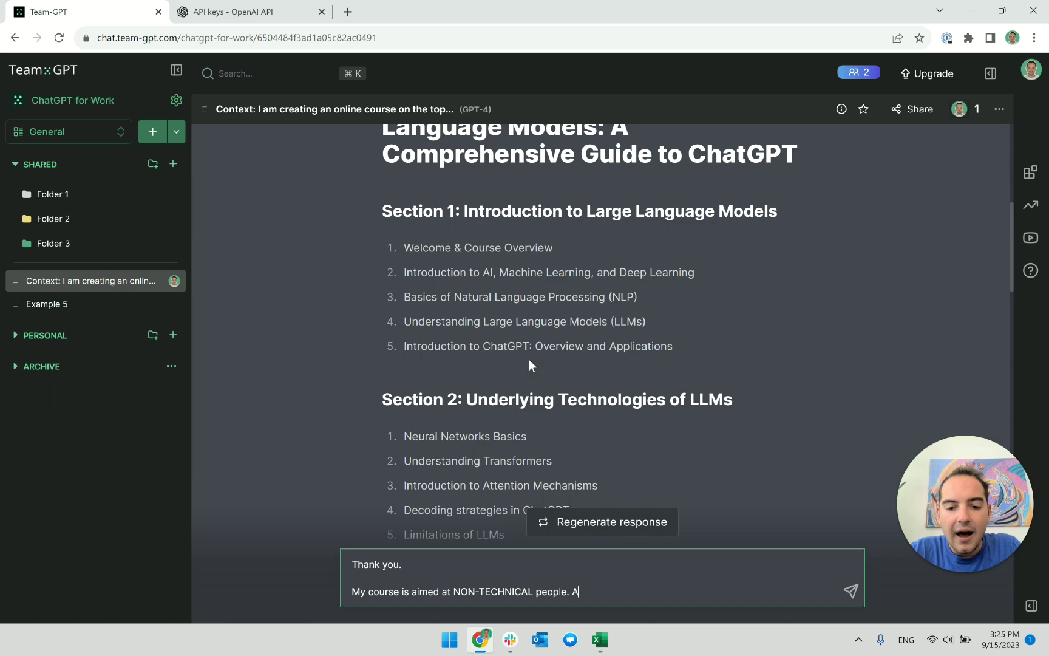
Add the sentence "I want to show these people how to use LLMs in their daily work." to the message.
key(BackSpace)
text(I want to show these people w)
text(ow to use M)
key(BackSpace)
text(LLMs in their daily work)
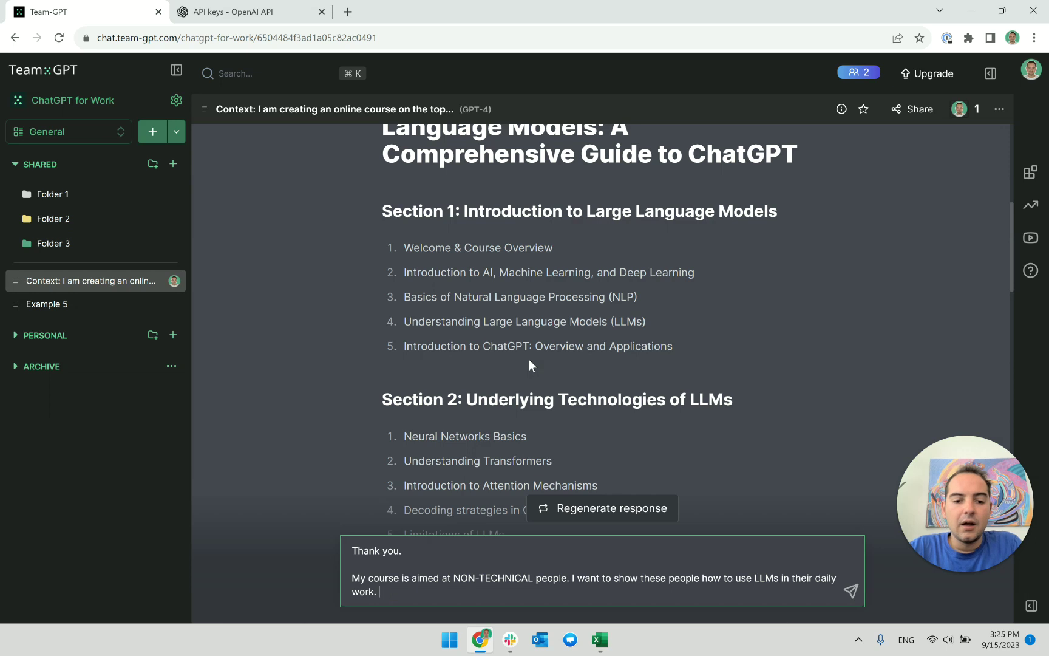
text(. They)
key(BackSpace)
key(BackSpace)
key(BackSpace)
key(BackSpace)
Continue the paragraph with "But I am NOT interested in any application development or anything of the sort.".
text(But I)
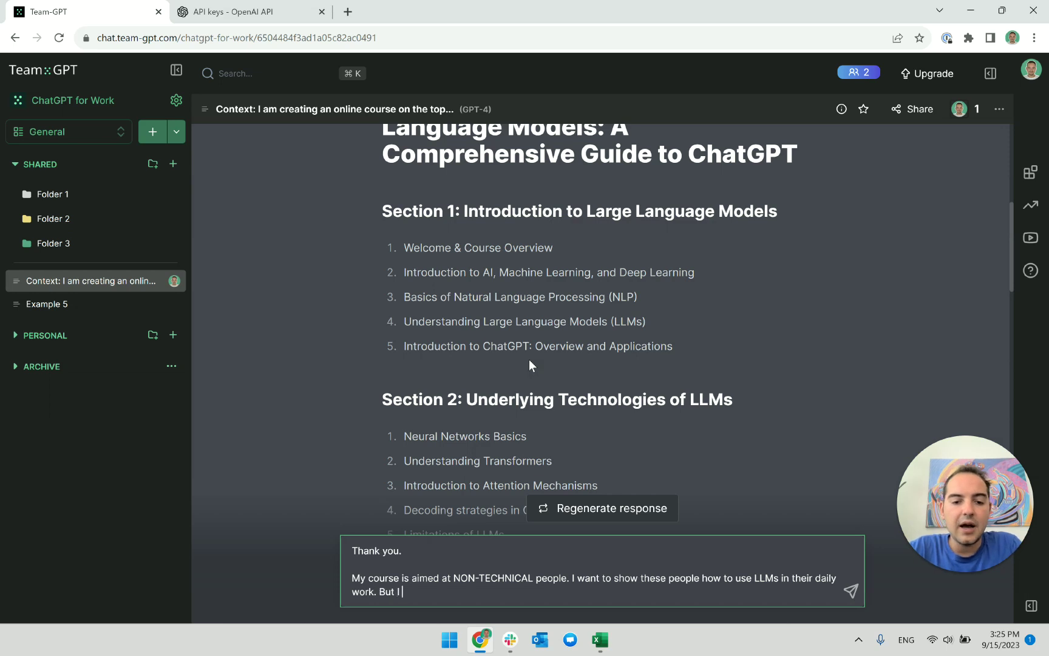
text( am NOT interest)
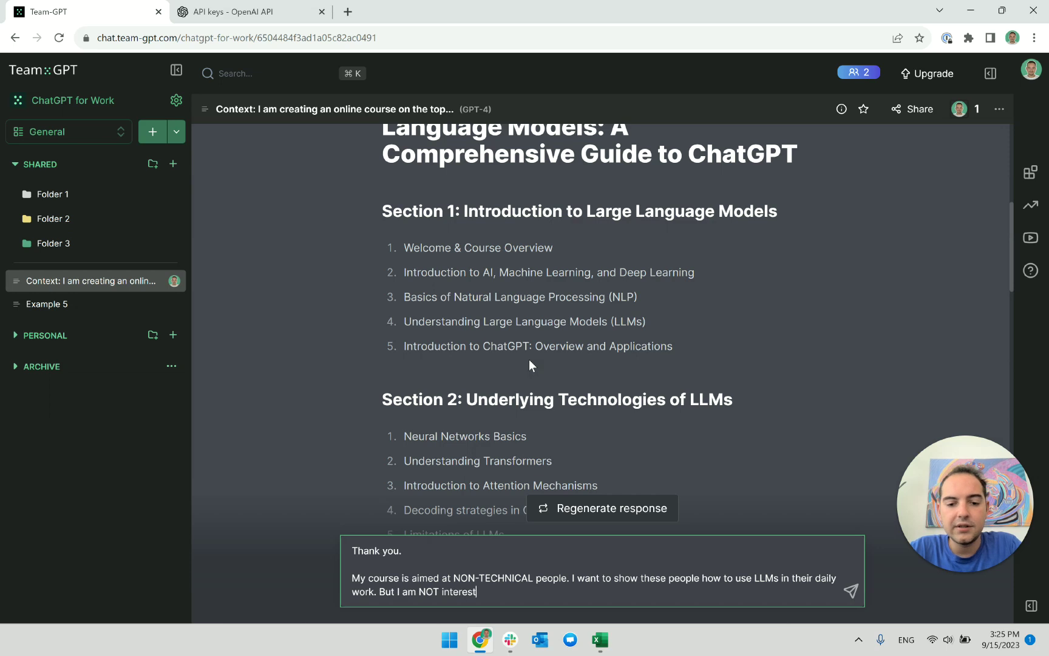
text(ed in any )
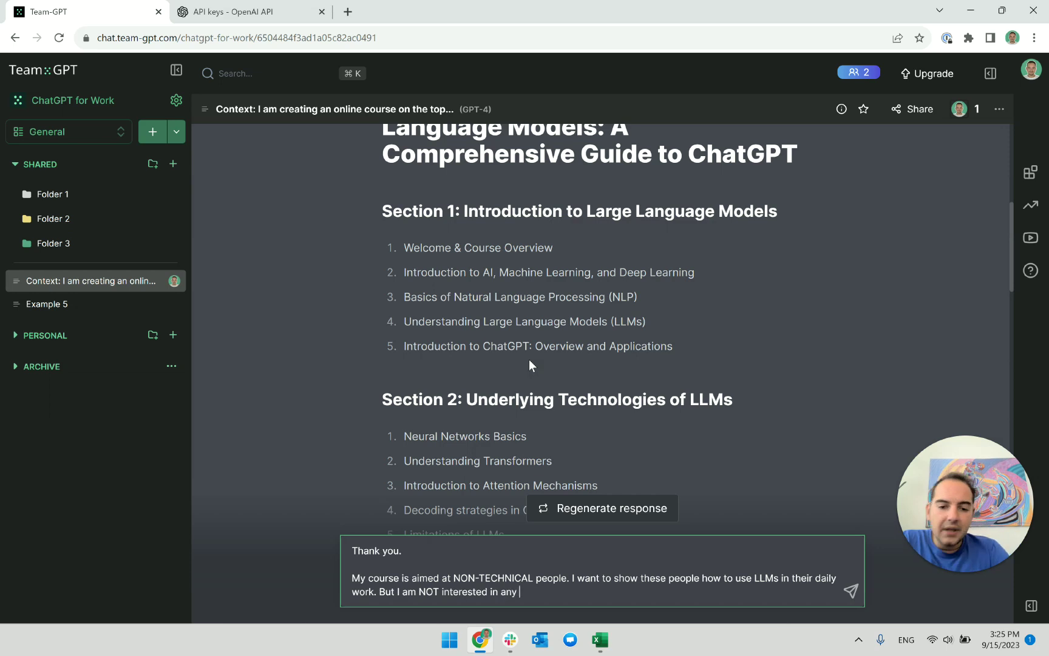
text(deep)
key(BackSpace)
key(BackSpace)
key(BackSpace)
key(BackSpace)
text(app)
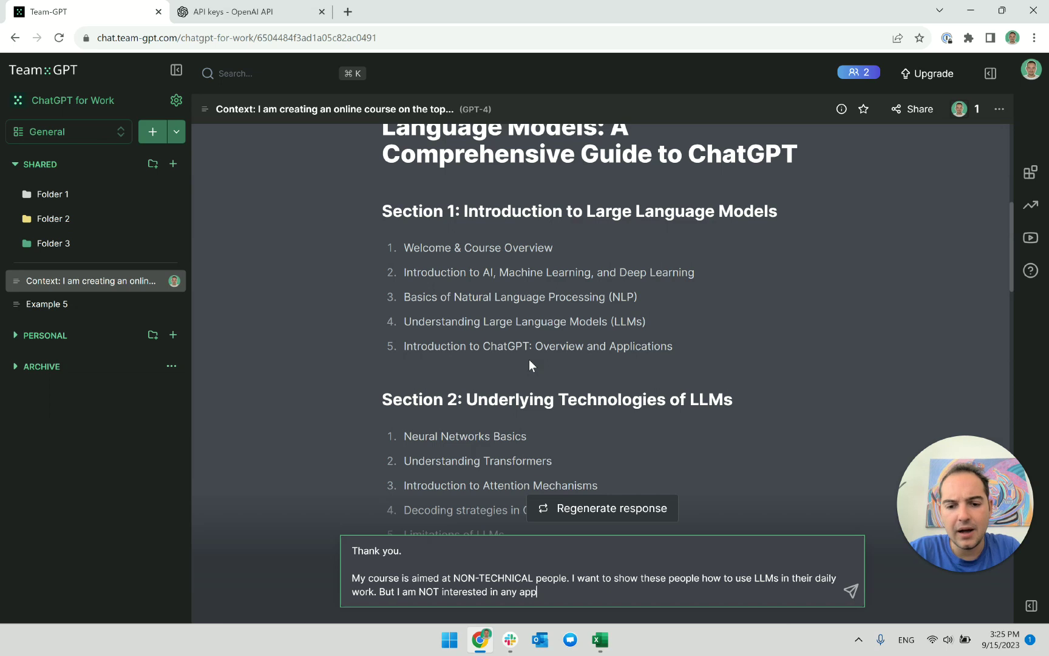
text(lication development o)
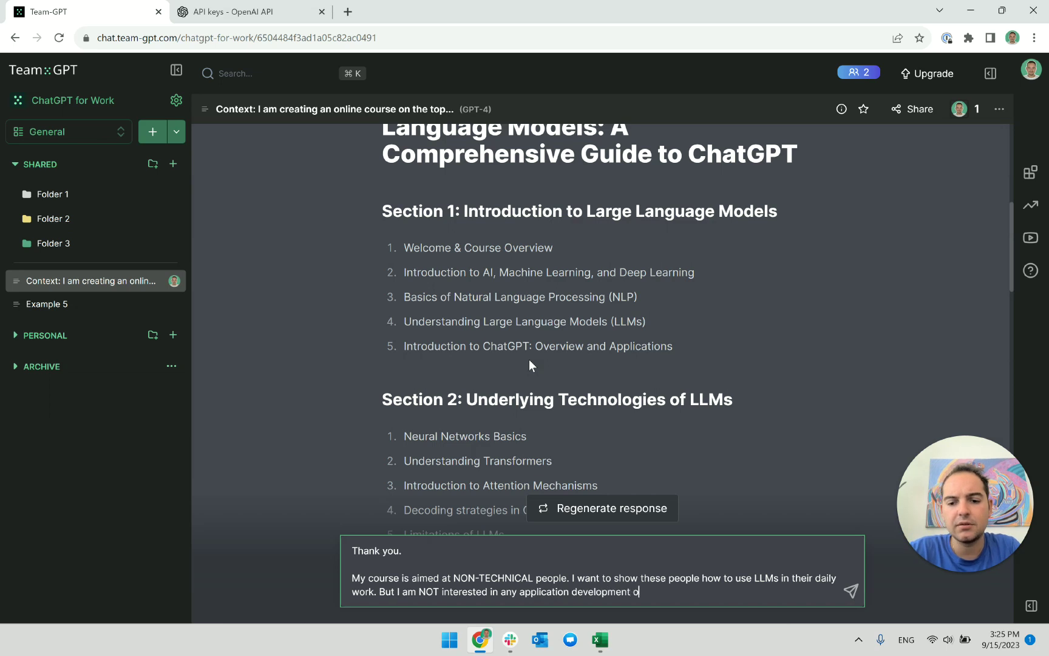
text(r anything of the s)
key(BackSpace)
key(BackSpace)
text(e sort.)
Add a new paragraph reading "Please provide an updated curriculum:" and start a line beneath it.
key(Return)
key(Return)
text(Please)
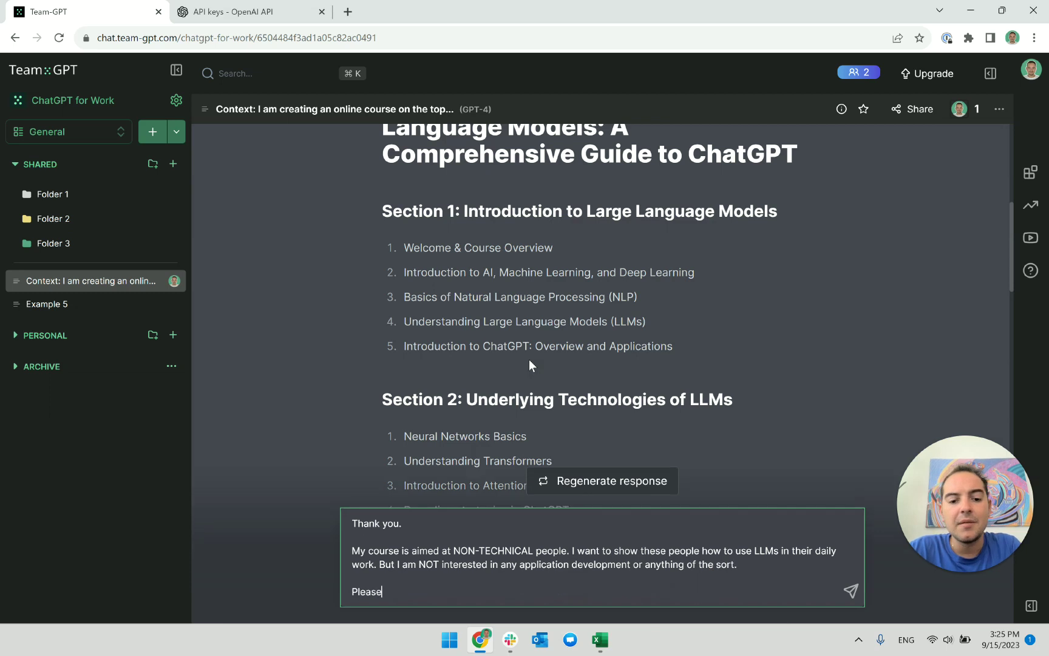
text( provide an up)
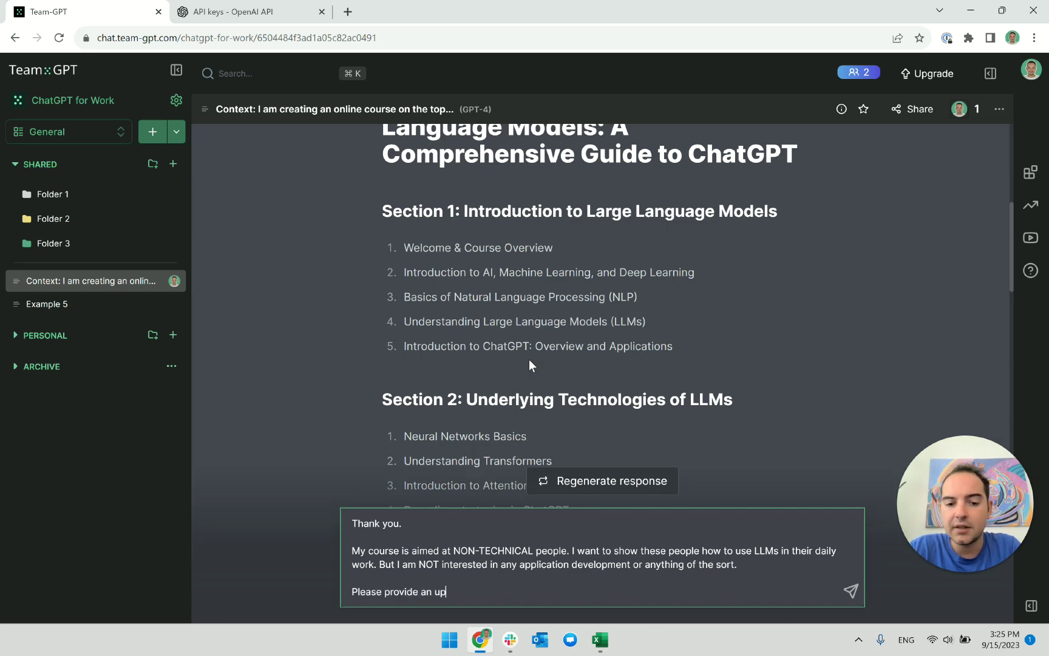
text(dated cuurriculum:)
key(Return)
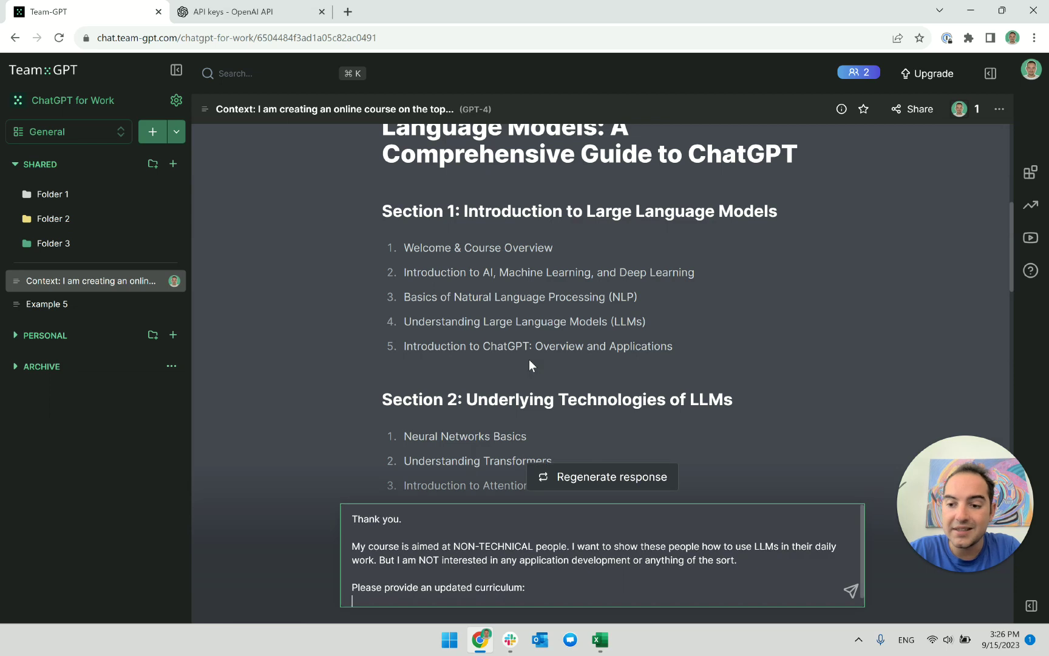
Write the exclusion bullet "- DON'T mention: neural networks, NLP, transformers, decoding strategies," in the message.
text(- DON'T mention: ne)
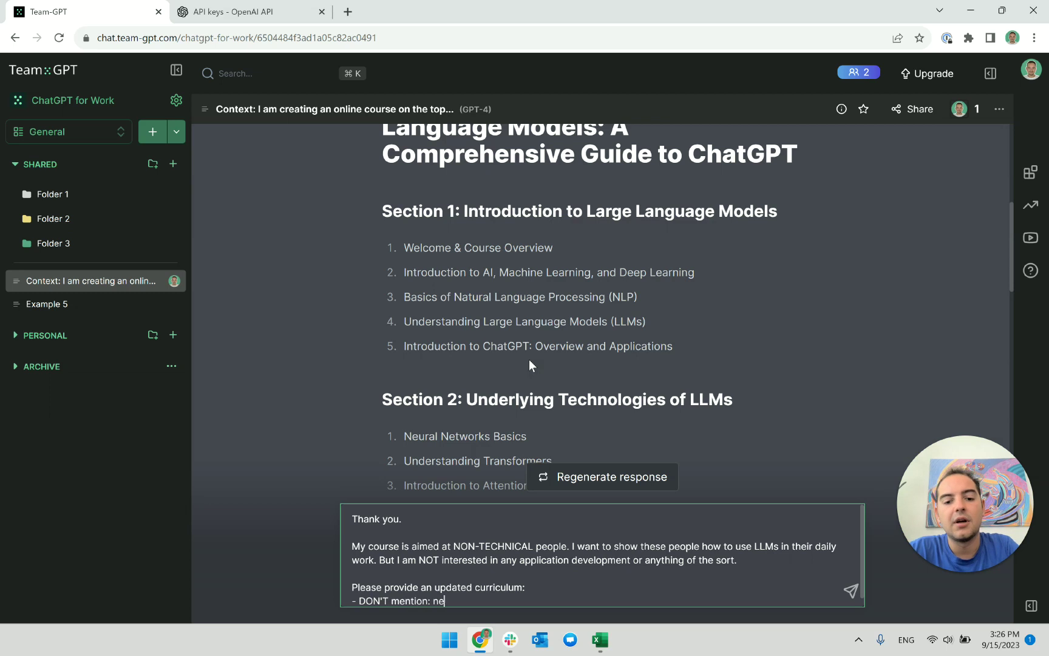
text(ural networks,)
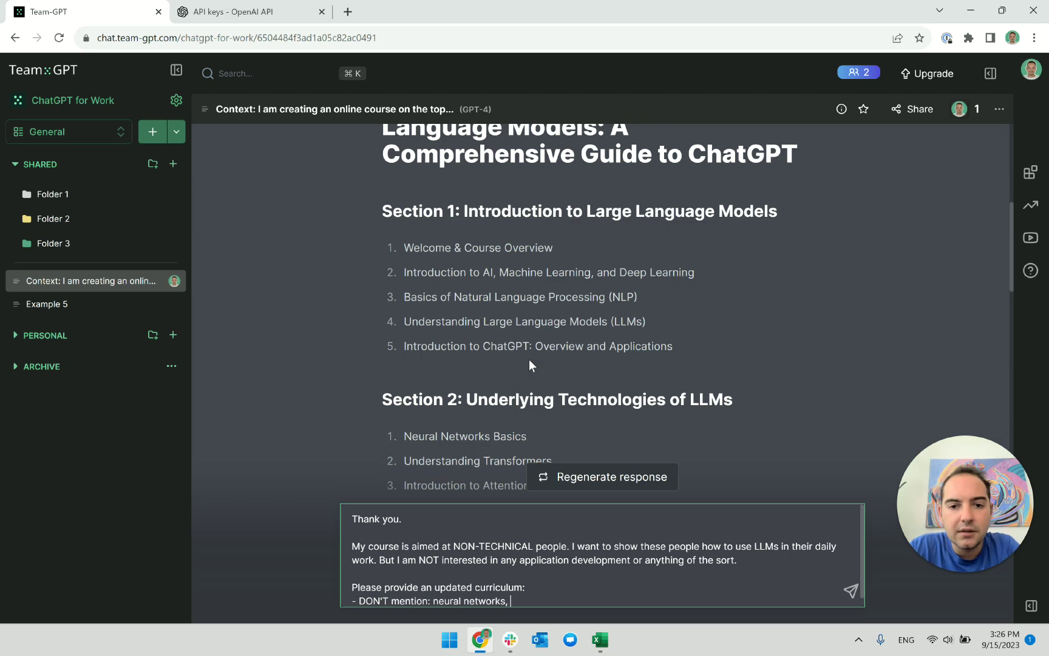
scroll(575, 328, down, 1)
text(N)
key(BackSpace)
text(NLP,)
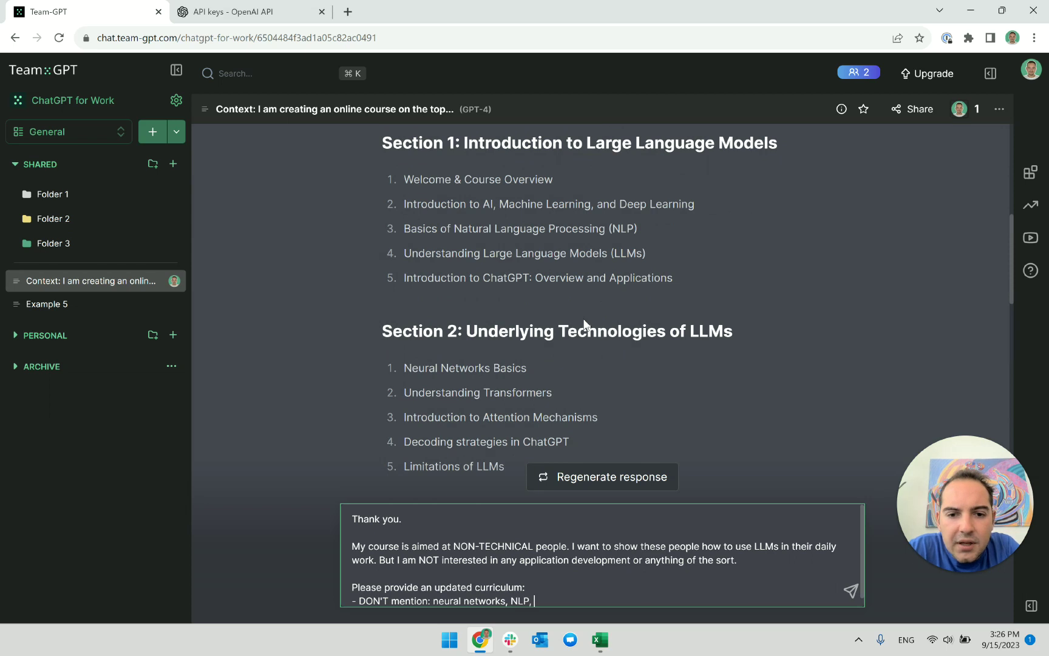
scroll(702, 233, down, 2)
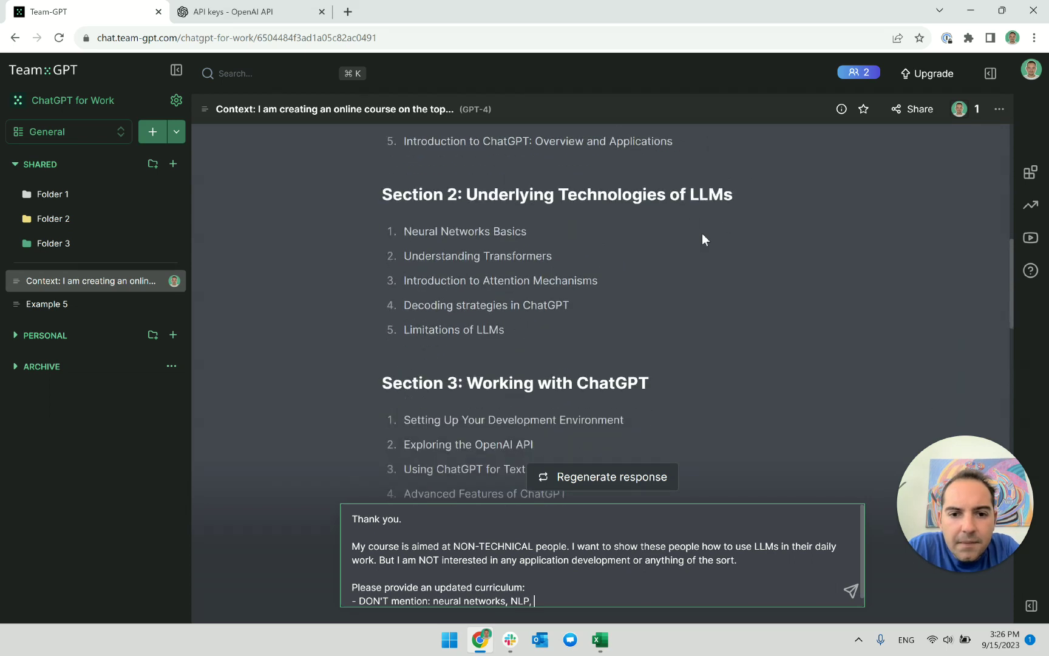
text(, transformers, )
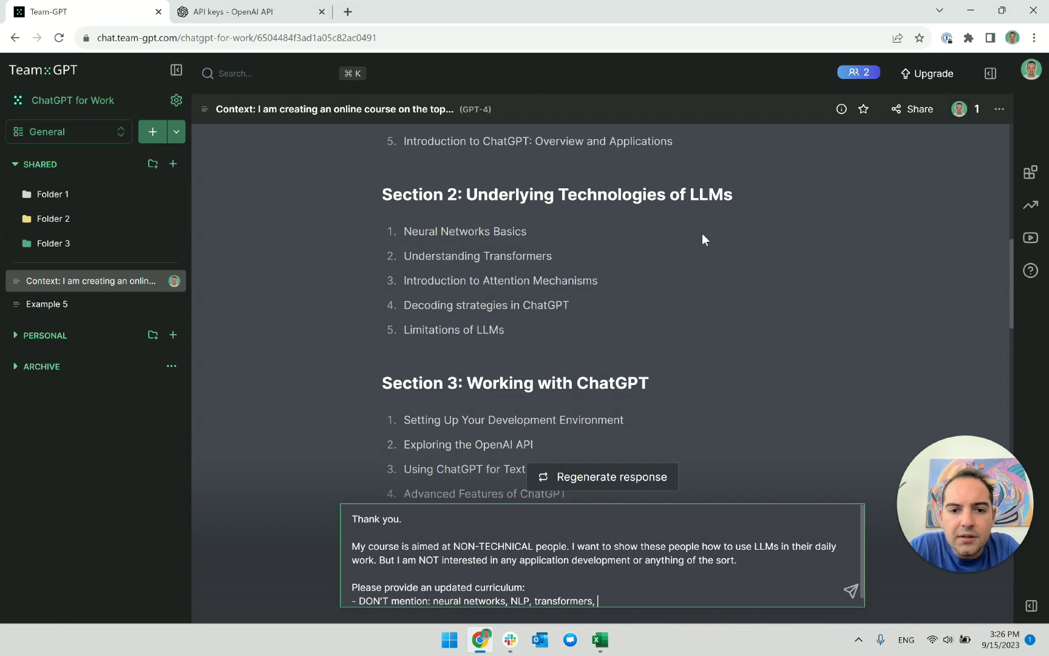
text(decoding stra)
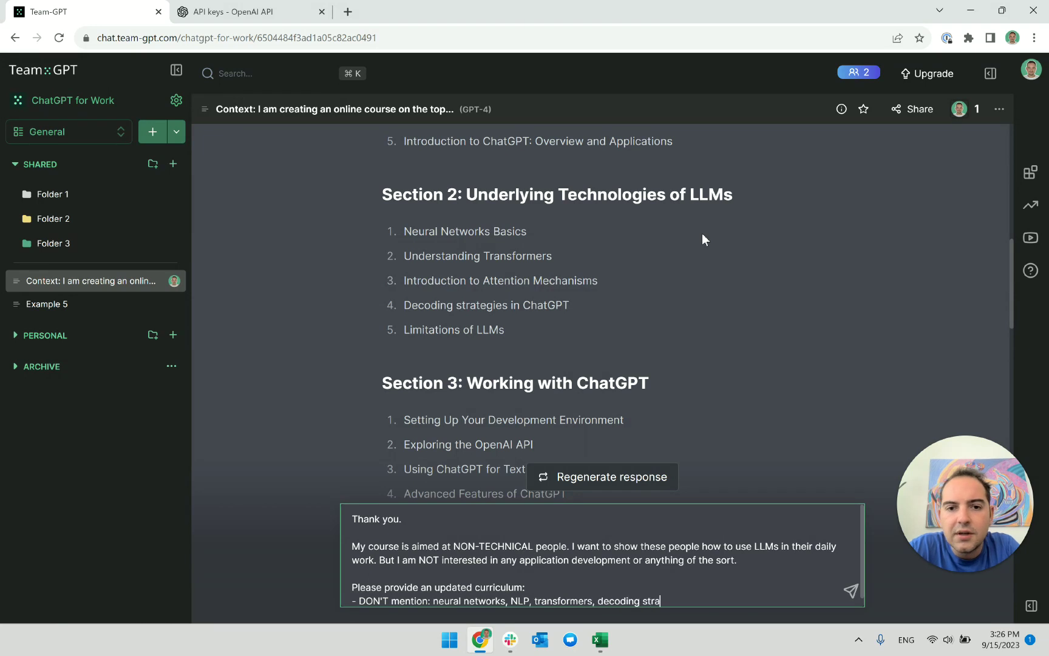
text(tegies,)
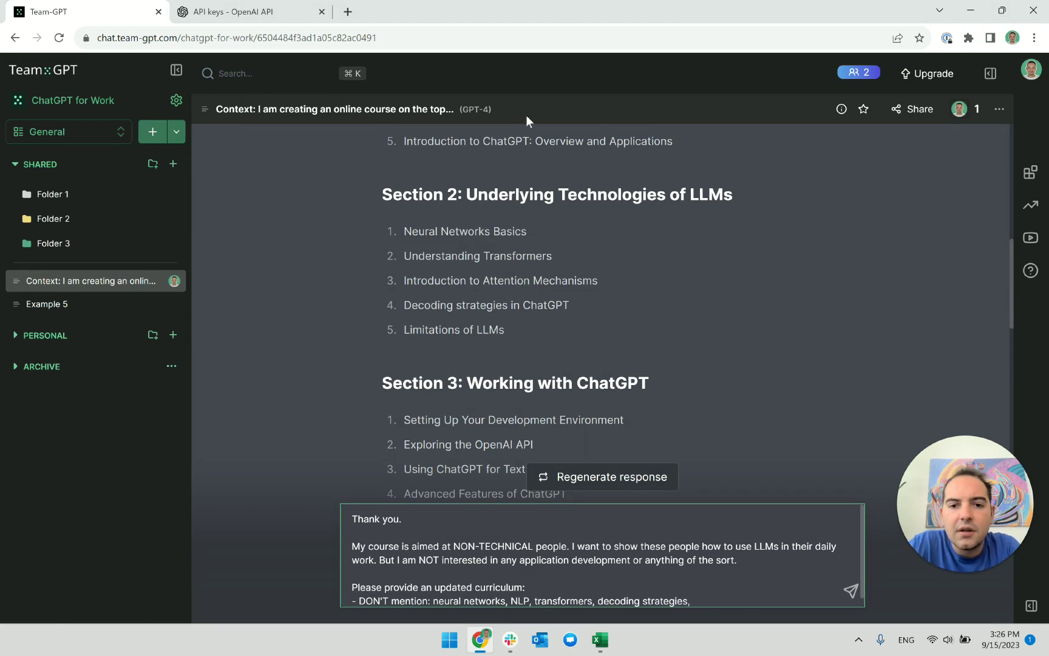
Copy "Underlying Technologies of LLMs" from the Section 2 heading into the message's exclusion list, followed by a comma.
drag(466, 194, 757, 197)
key(ctrl+c)
click(740, 575)
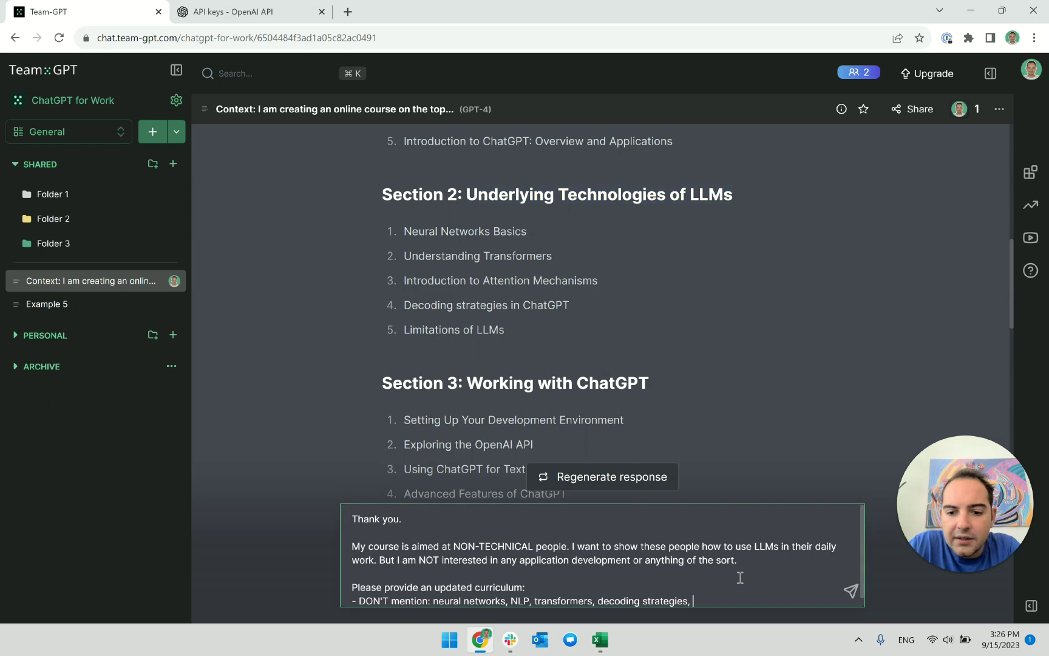
key(ctrl+v)
text(,)
Check the curriculum through Section 5 and add "integrations with applications" to the exclusion list.
scroll(609, 331, up, 3)
scroll(609, 331, down, 5)
scroll(480, 294, down, 4)
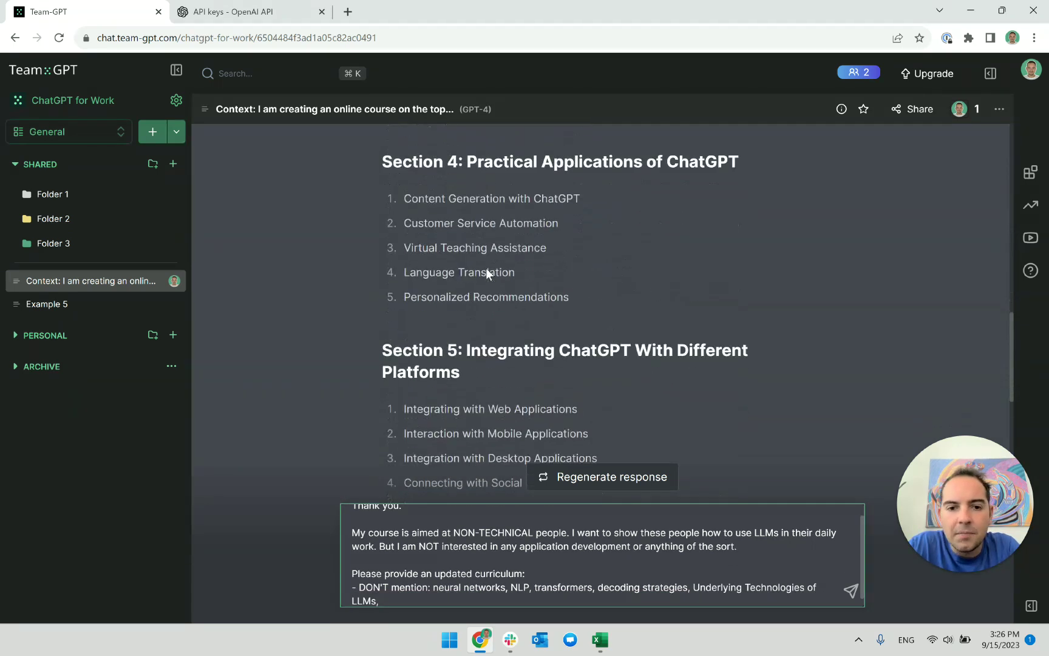
scroll(505, 278, down, 3)
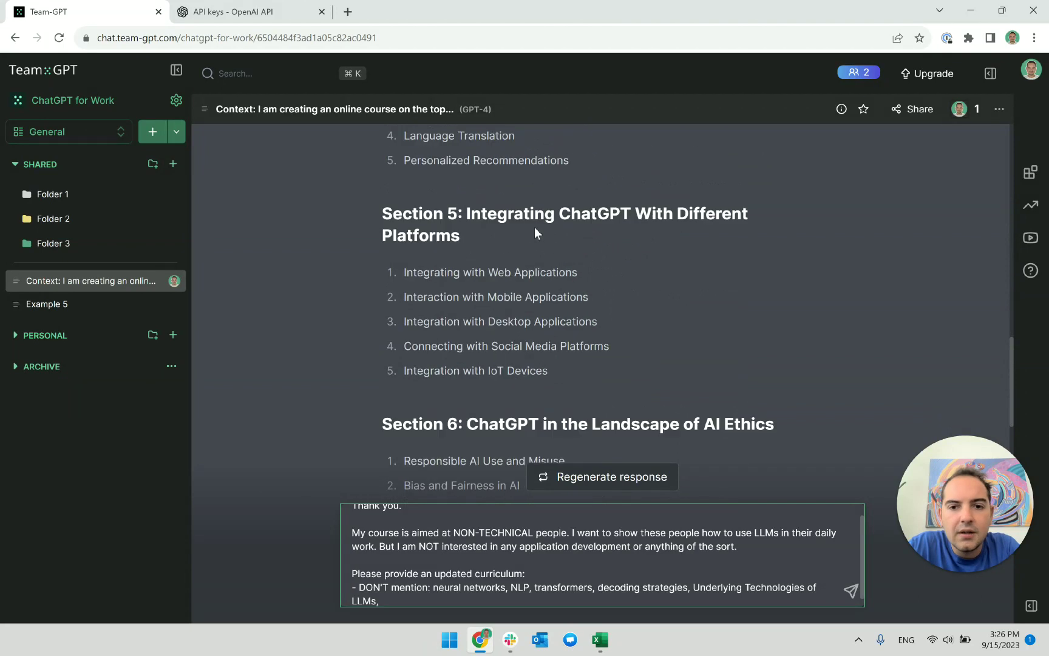
scroll(566, 383, down, 2)
text(integrations with applications)
Copy "Building Personalized Solutions" from the Section 8 heading and append it to the exclusion list after a comma.
scroll(541, 403, down, 2)
scroll(504, 310, down, 9)
scroll(523, 282, up, 2)
mouse_move(477, 264)
mouse_down()
mouse_move(776, 263)
mouse_move(463, 263)
mouse_up()
key(ctrl+c)
click(525, 603)
text(,)
key(ctrl+v)
Leave a blank line below the exclusion list and start the bullet "- Add more lectures about:".
key(shift+Return)
key(shift+Return)
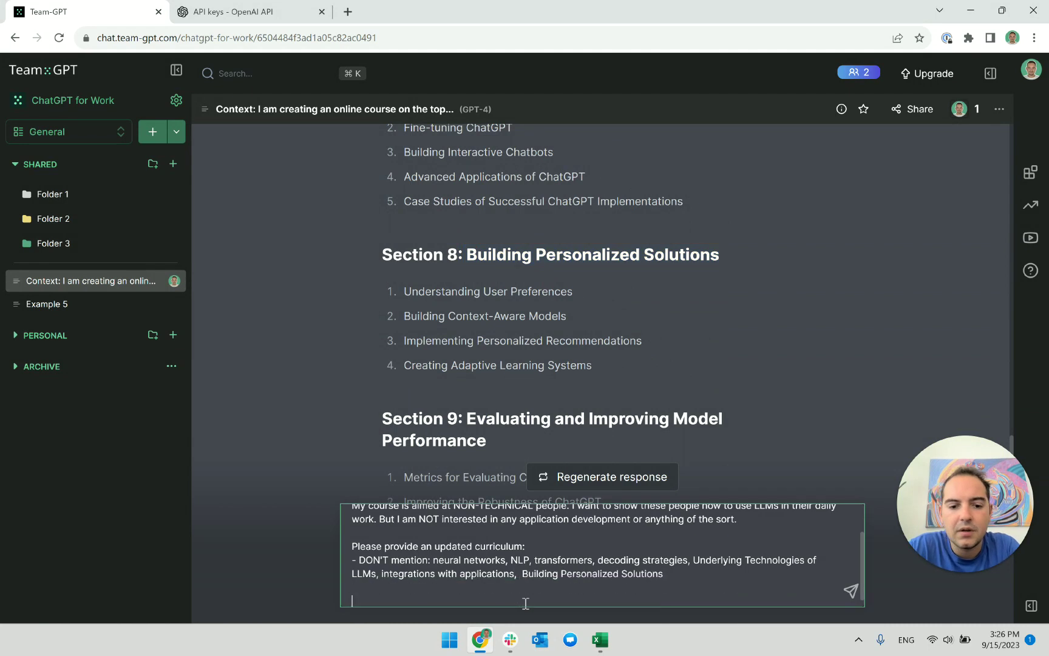
text(- Add)
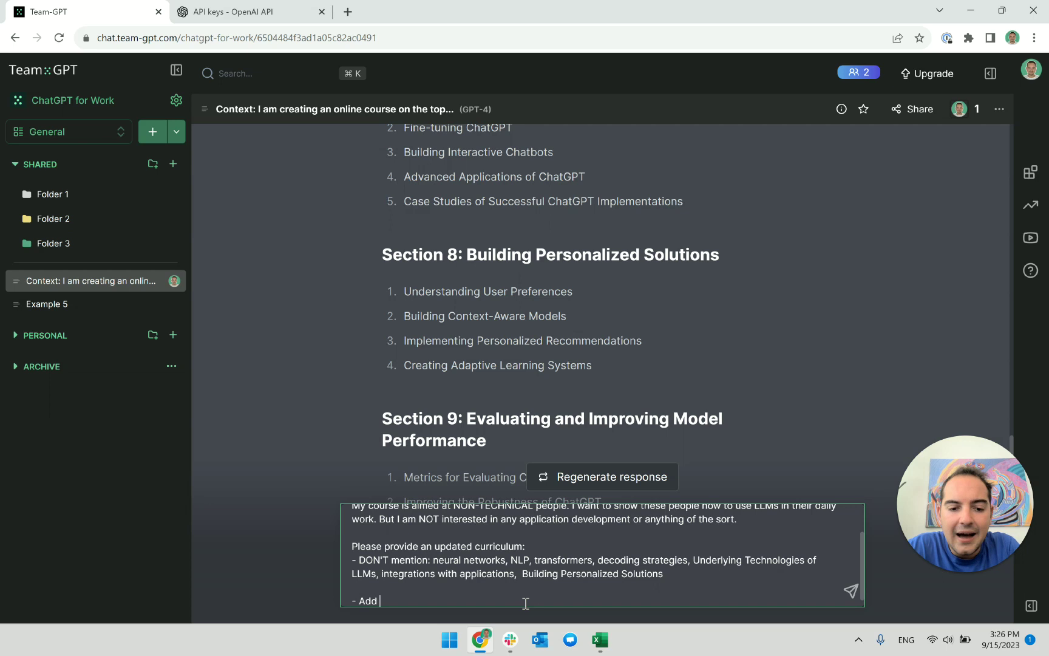
text( other)
key(BackSpace)
key(BackSpace)
key(BackSpace)
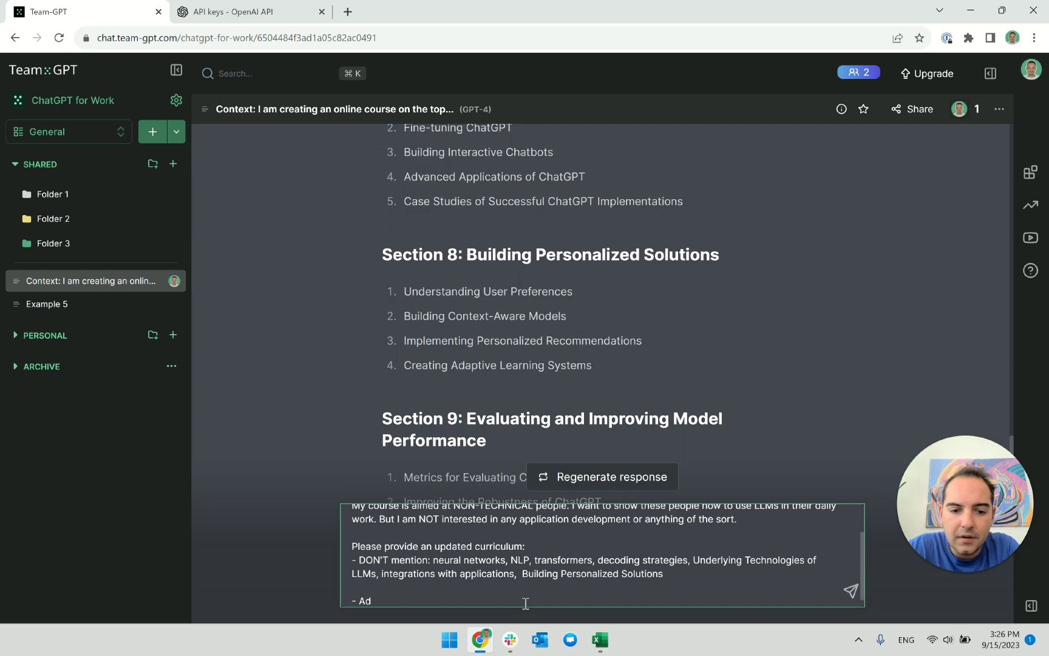
text(dd more lectures about:)
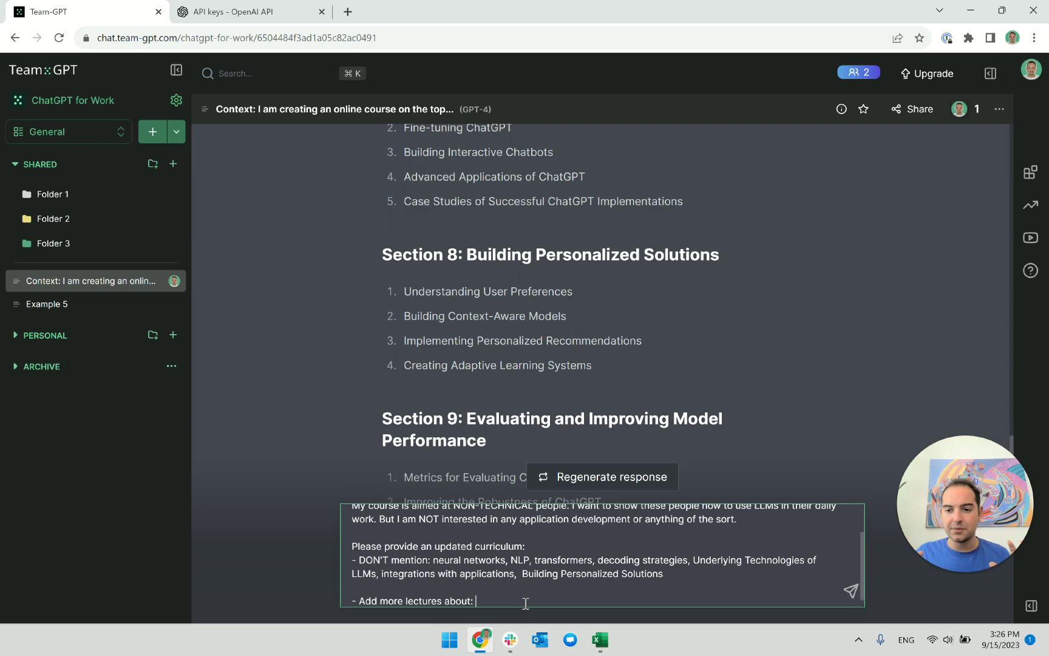
Switch to the Excel course outline and review the Introduction and LLMs: Bare minimum lectures.
click(600, 639)
click(138, 351)
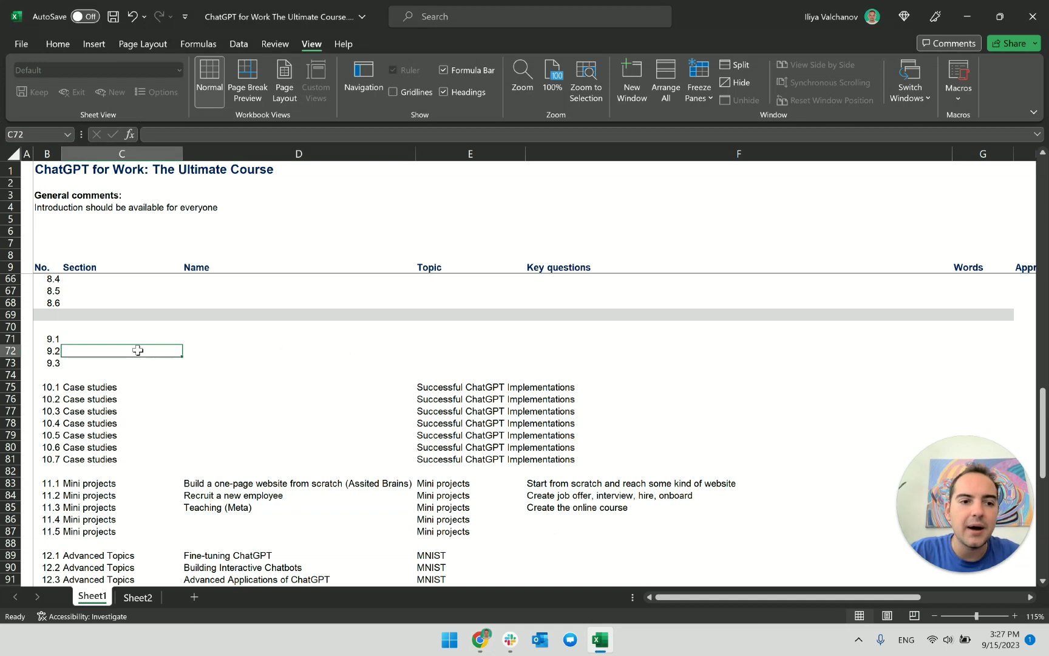
scroll(138, 340, up, 18)
ctrl+scroll(154, 327, up, 1)
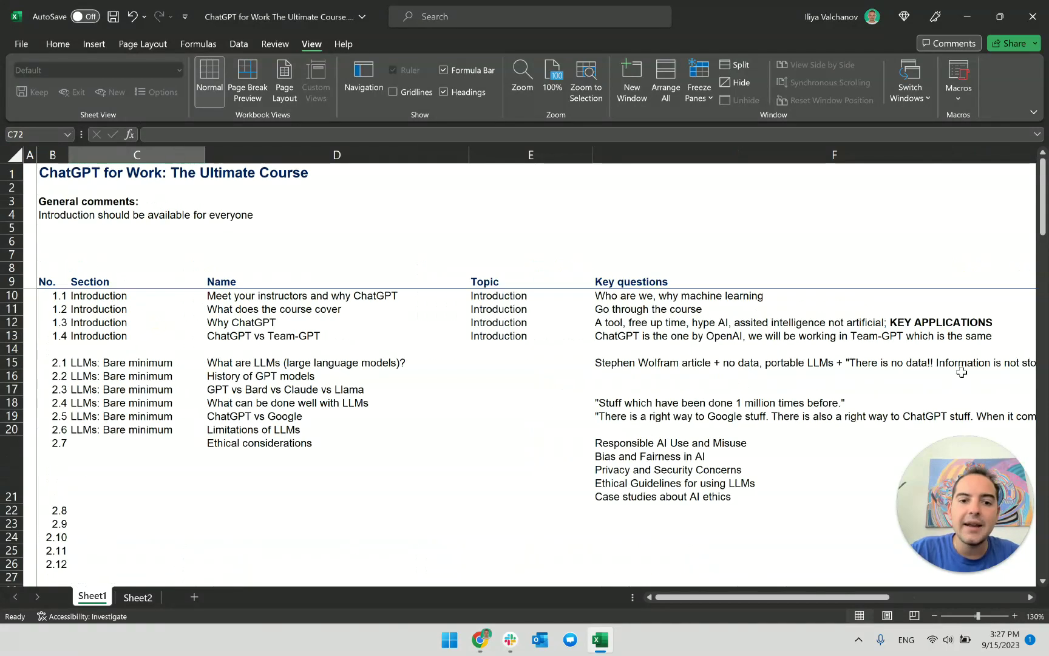
scroll(234, 346, down, 1)
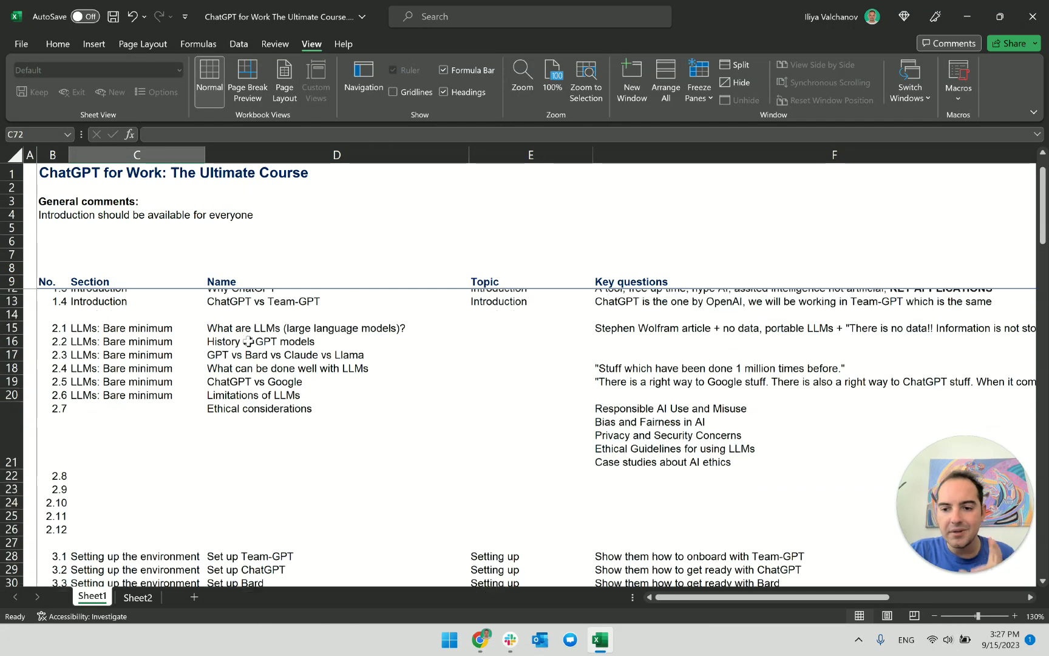
click(370, 424)
click(552, 417)
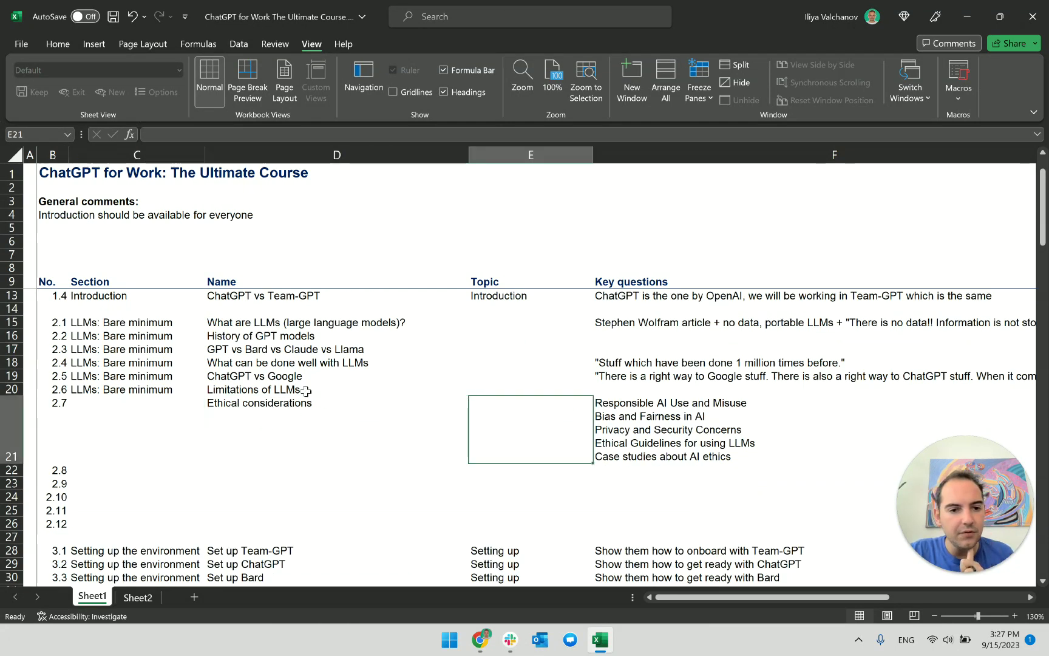
Copy the section name "LLMs: Bare minimum" from lecture 2.6 into the section cells of lectures 2.7 to 2.12.
click(102, 391)
key(ctrl+c)
click(121, 419)
shift+click(120, 525)
key(ctrl+v)
click(276, 438)
key(Escape)
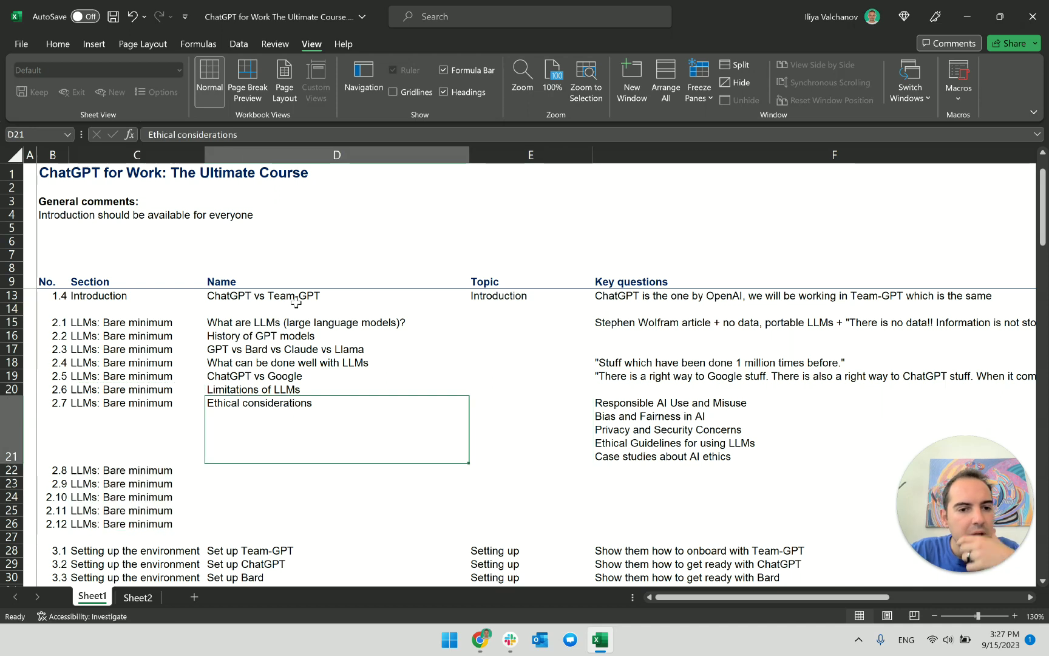
Extend the ChatGPT Basic Use Cases numbering to 4.5 for Personalized Recommendations, and go to the first ChatGPT Basic Tricks row.
scroll(296, 364, up, 1)
scroll(285, 380, down, 4)
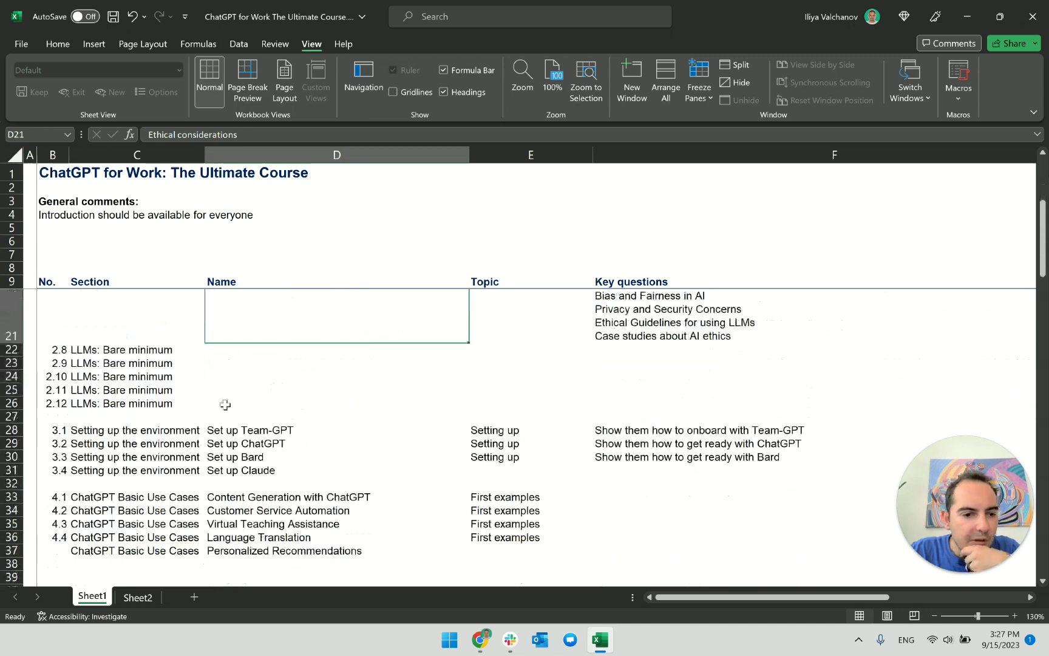
scroll(182, 406, down, 2)
drag(59, 403, 67, 439)
click(180, 445)
click(177, 431)
scroll(172, 431, down, 2)
click(159, 405)
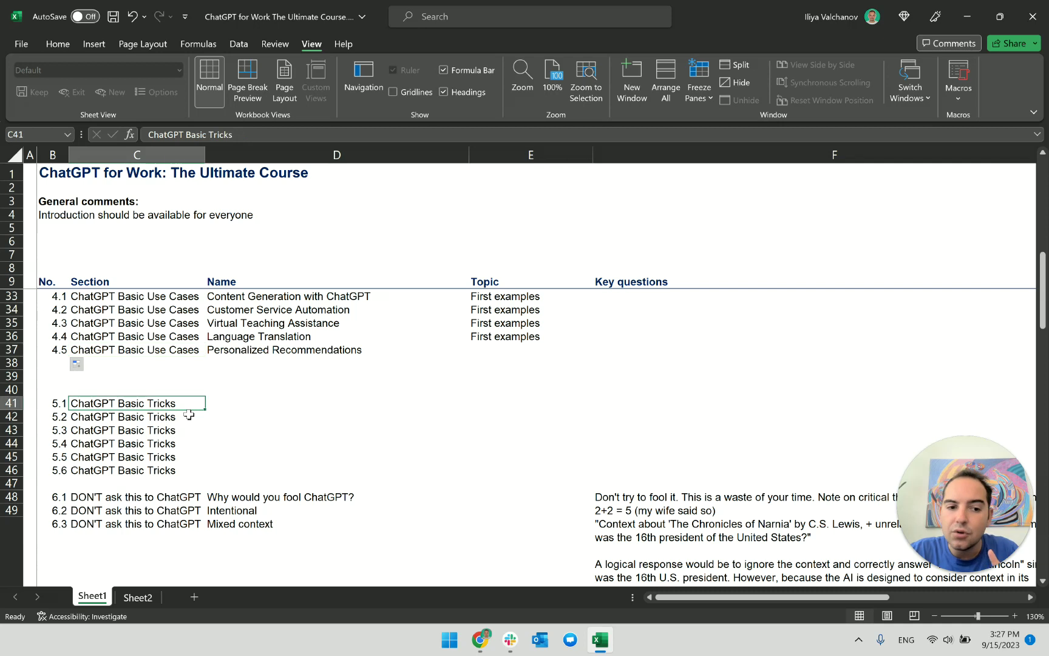
Copy the section names "ChatGPT Basic Use Cases" and "ChatGPT Basic Tricks" from the Excel outline into the prompt's "Add more lectures about:" bullet in Team-GPT.
ctrl+click(178, 351)
key(ctrl+c)
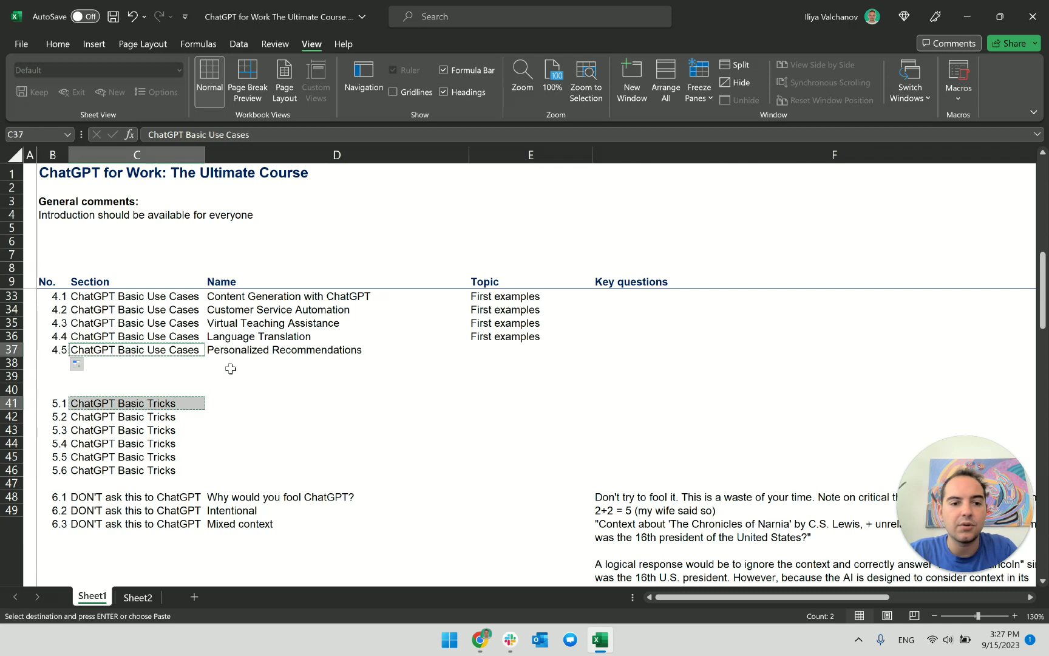
key(alt+Tab)
key(ctrl+v)
key(BackSpace)
key(BackSpace)
key(BackSpace)
key(BackSpace)
key(BackSpace)
key(BackSpace)
key(BackSpace)
key(BackSpace)
key(BackSpace)
key(BackSpace)
key(BackSpace)
key(BackSpace)
key(BackSpace)
key(BackSpace)
key(BackSpace)
key(BackSpace)
key(BackSpace)
key(BackSpace)
key(BackSpace)
key(BackSpace)
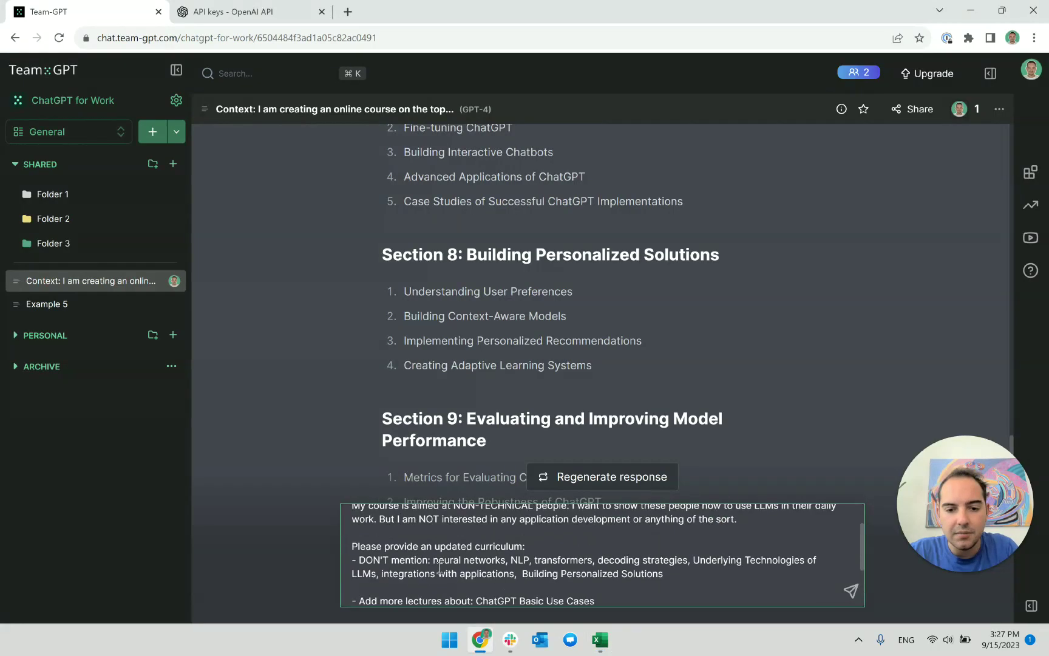
Put the two pasted section names on one line as "ChatGPT Basic Use Cases, ChatGPT Basic Tricks", removing the blank lines between them.
scroll(378, 579, down, 1)
click(352, 585)
key(BackSpace)
key(BackSpace)
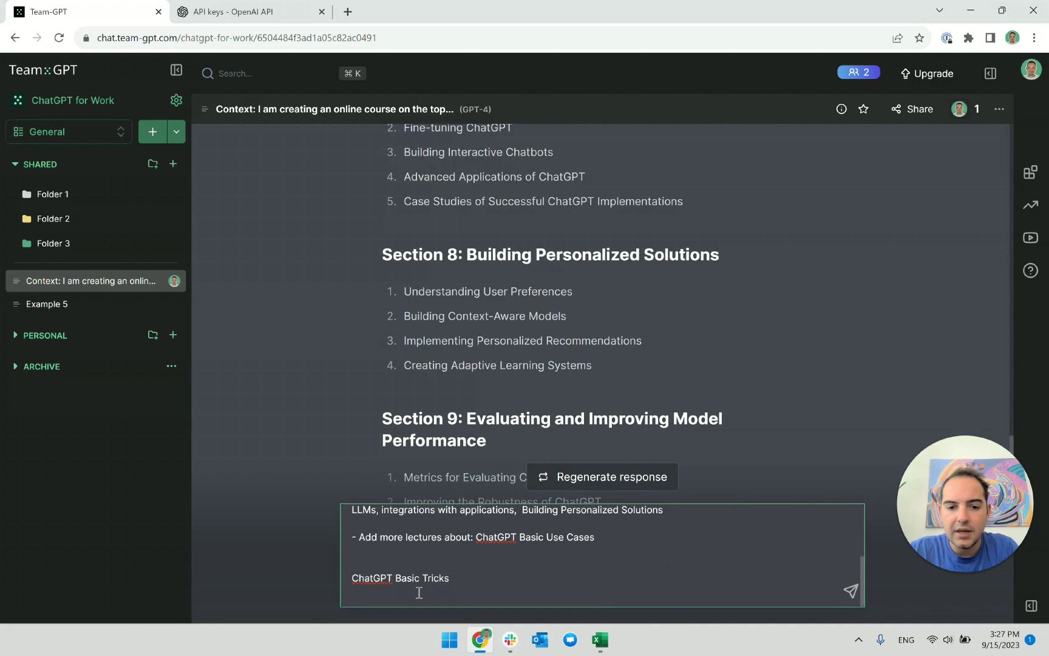
text(, ChatGPT Basic Tricks)
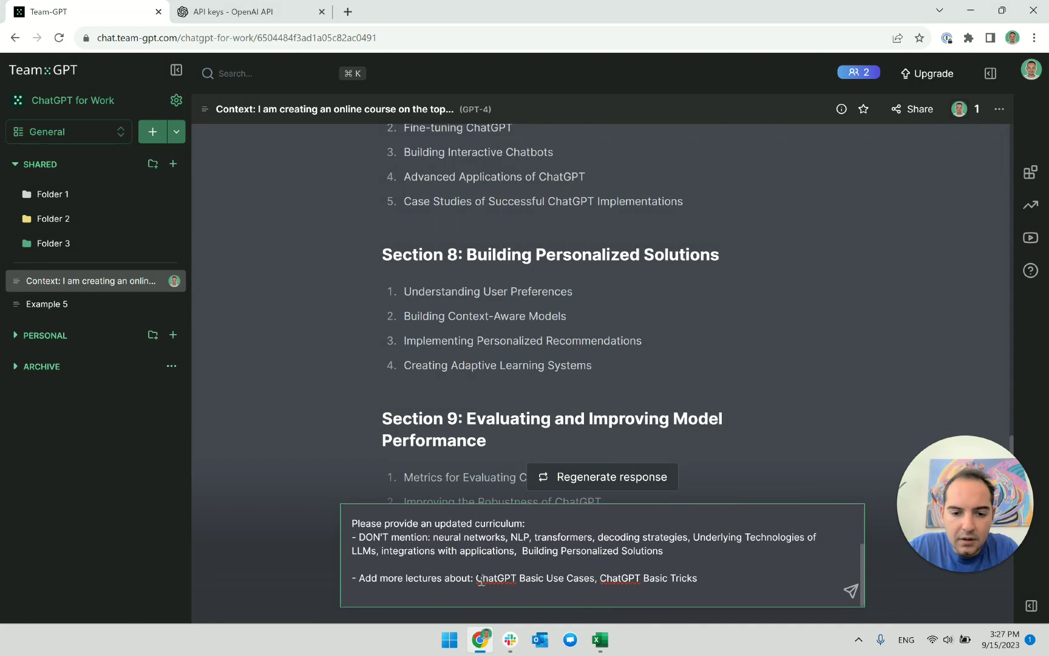
Reword both topics in the bullet as "LLMs (ChatGPT) Basic Use Cases" and "LLMs (ChatGPT) Basic Tricks".
text(LLMs ()
key(ctrl+Right)
text())
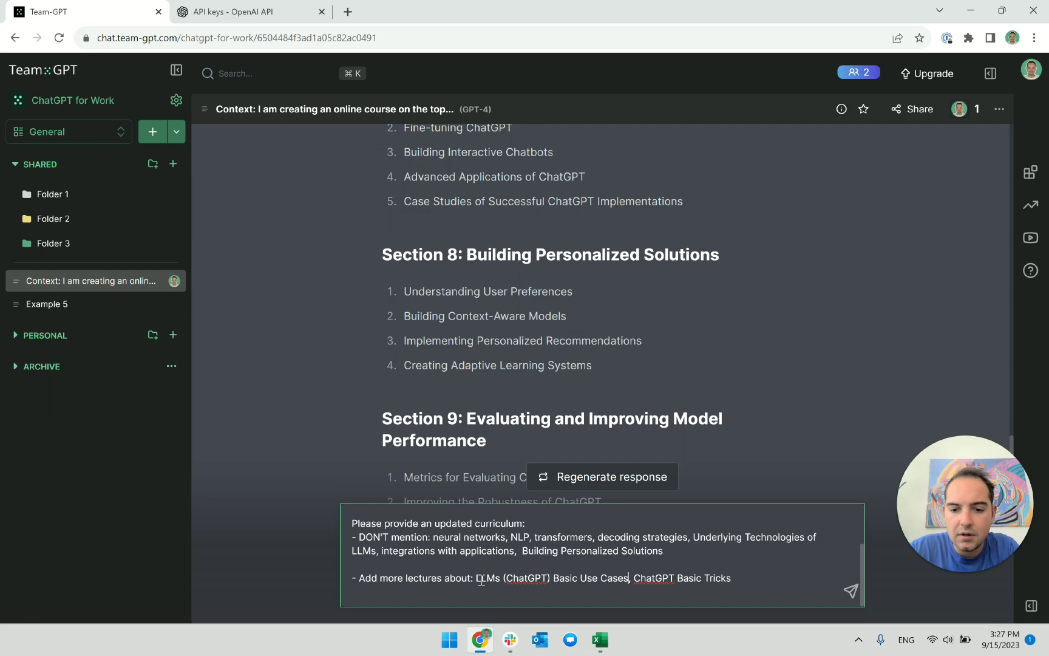
text(LLMs ()
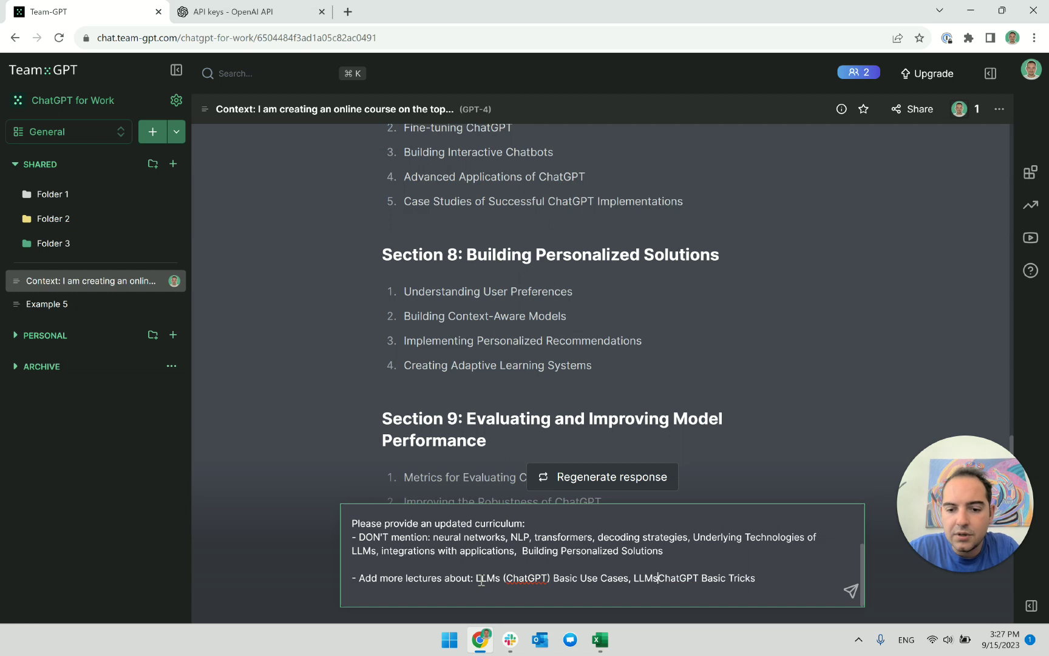
text())
Check the "DON'T ask this to ChatGPT" section in the Excel outline and add ", Do's and Don'ts with LLMs" to the prompt's bullet.
key(alt+Tab)
scroll(158, 425, down, 2)
click(161, 425)
click(161, 418)
key(Escape)
scroll(721, 571, down, 2)
key(alt+Tab)
key(alt+Tab)
key(alt+Tab)
text(, Do)
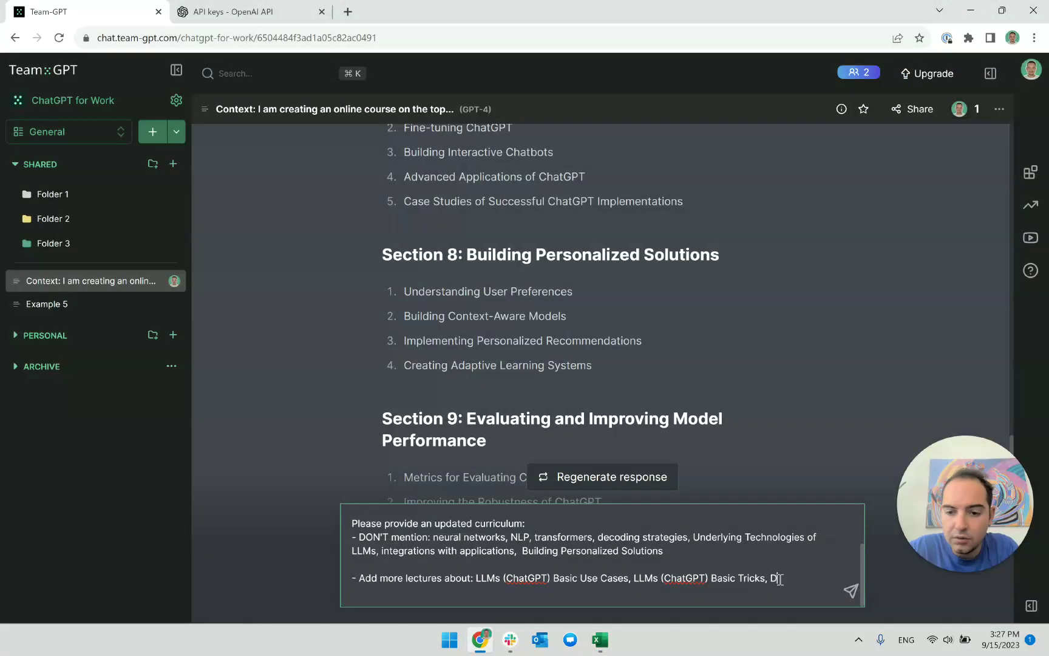
text('s an)
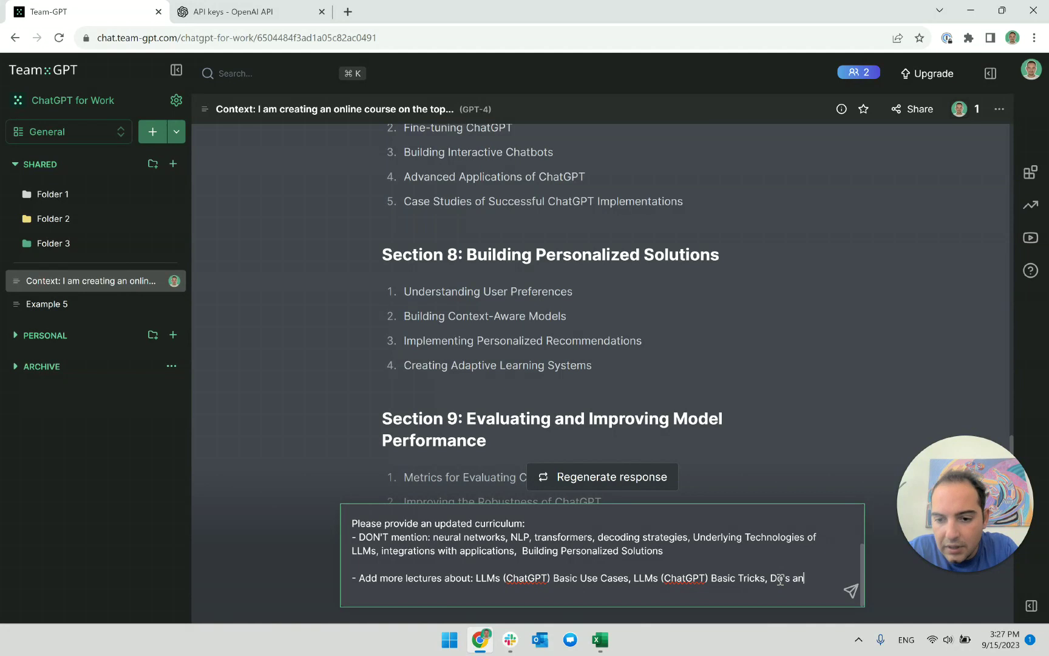
text(d Don'ts with LLMs)
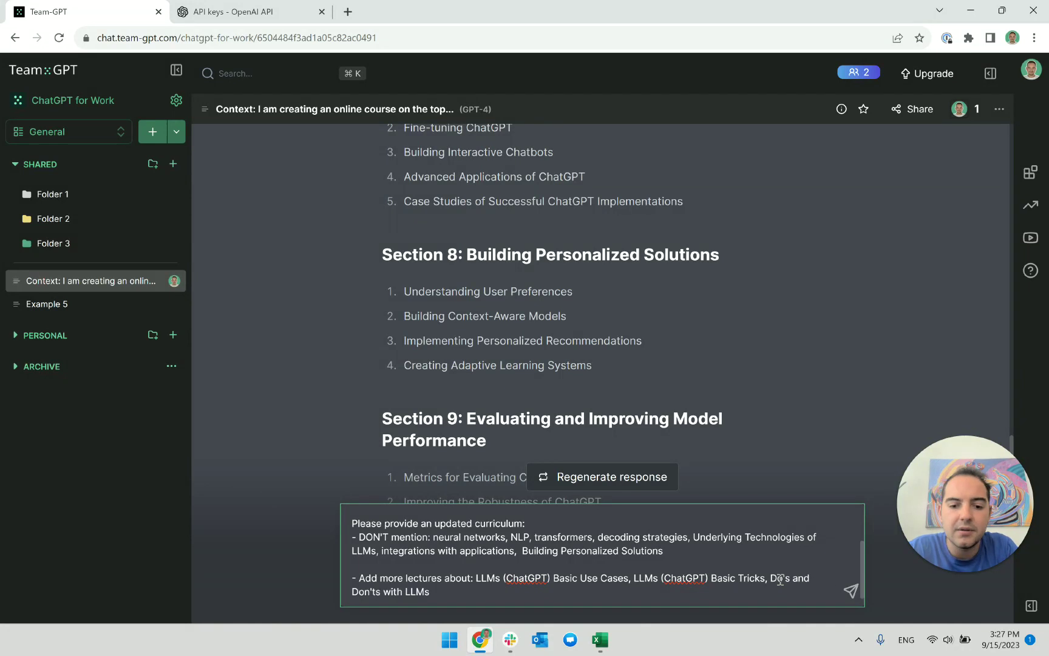
Look through the remaining outline sections in Excel and append ", and more about case studies" to the prompt's bullet in Team-GPT.
key(alt+Tab)
scroll(176, 425, down, 3)
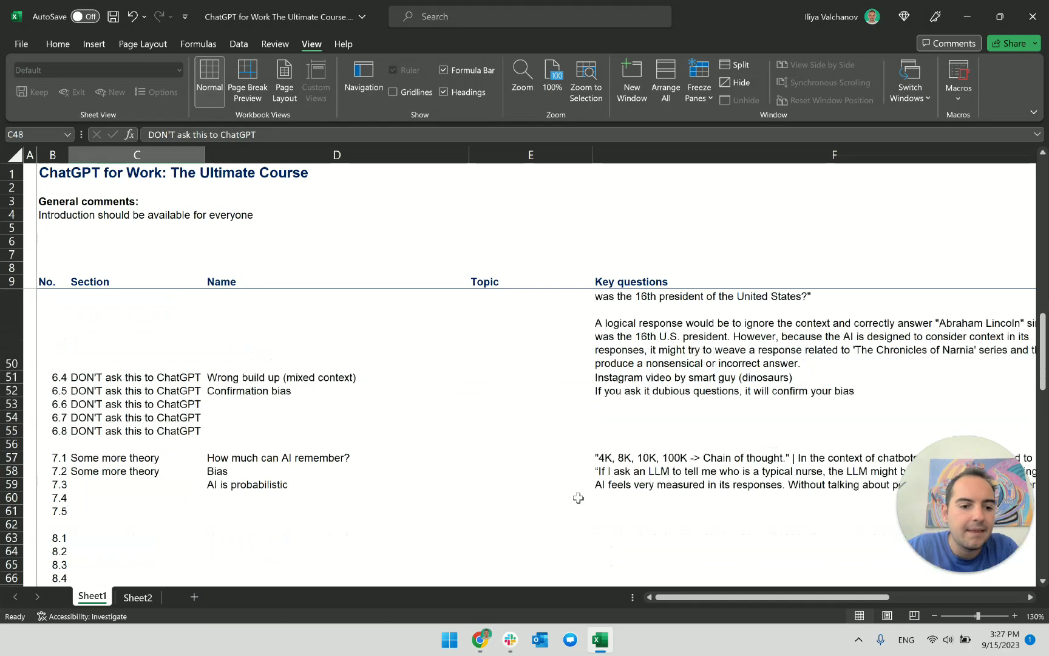
scroll(174, 412, down, 7)
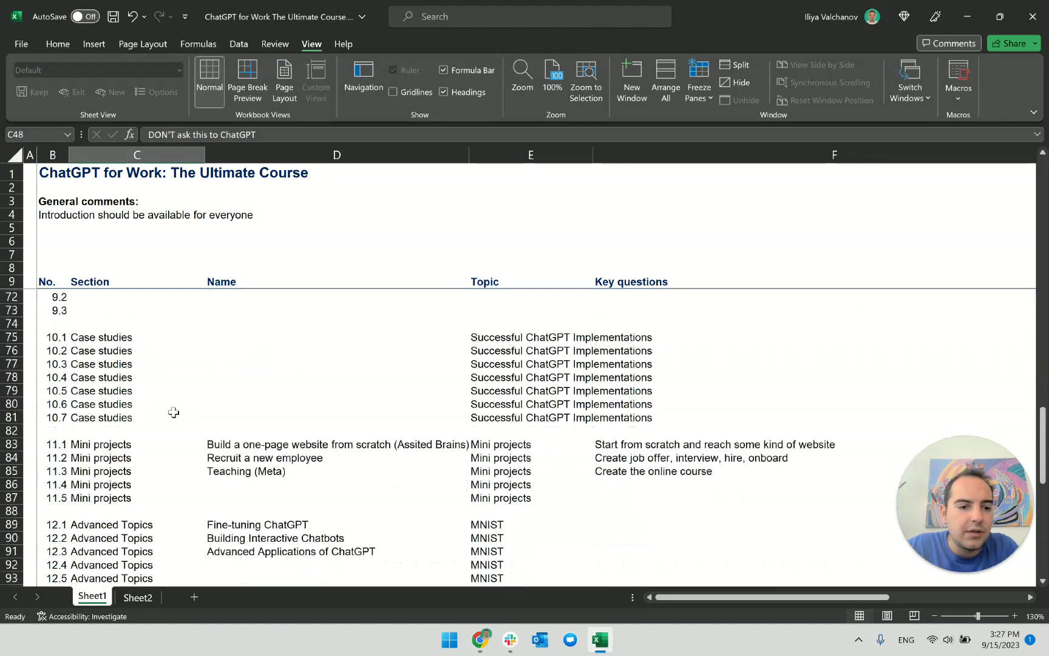
scroll(174, 412, down, 2)
scroll(174, 413, down, 3)
key(alt+Tab)
text(nd more about case studies)
Check the final sections of the Excel outline and extend the prompt's bullet with "and use cases".
key(alt+Tab)
scroll(404, 448, down, 6)
scroll(403, 447, up, 5)
key(alt+Tab)
text(and use cases)
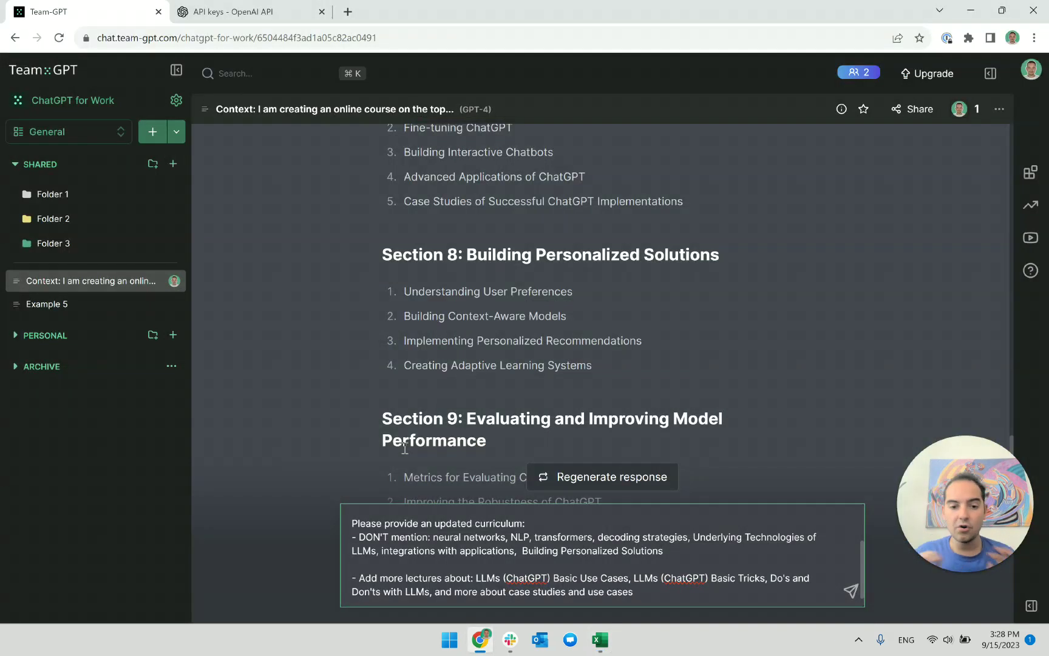
Review the drafted follow-up prompt against the original prompt and the first generated curriculum in the conversation.
scroll(440, 533, up, 3)
scroll(442, 539, down, 3)
triple_click(490, 525)
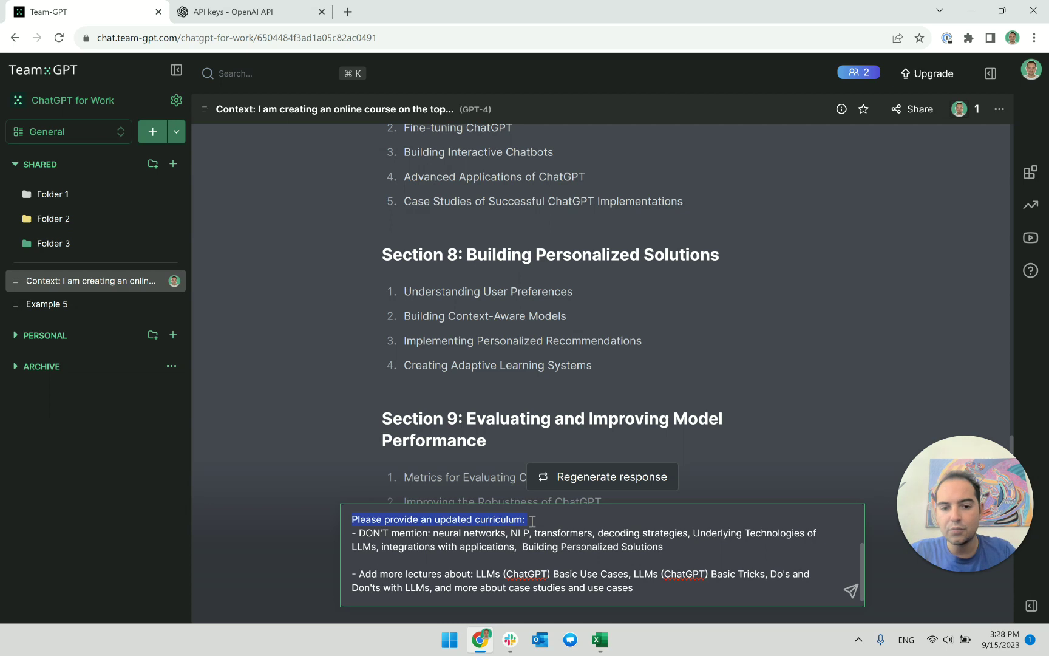
scroll(504, 525, up, 3)
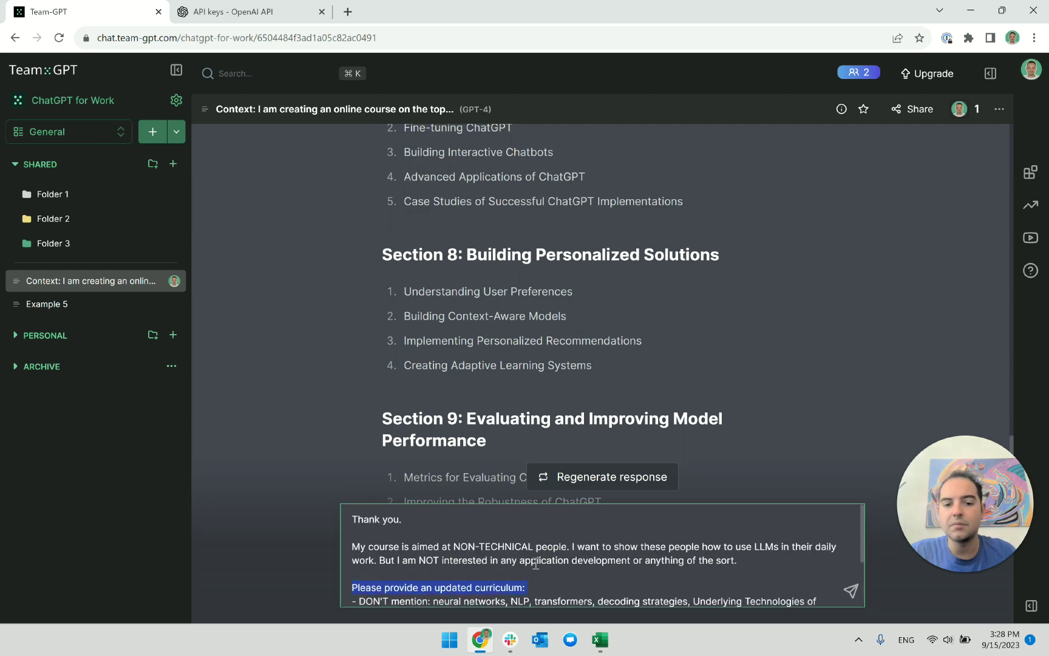
drag(355, 547, 783, 569)
click(783, 569)
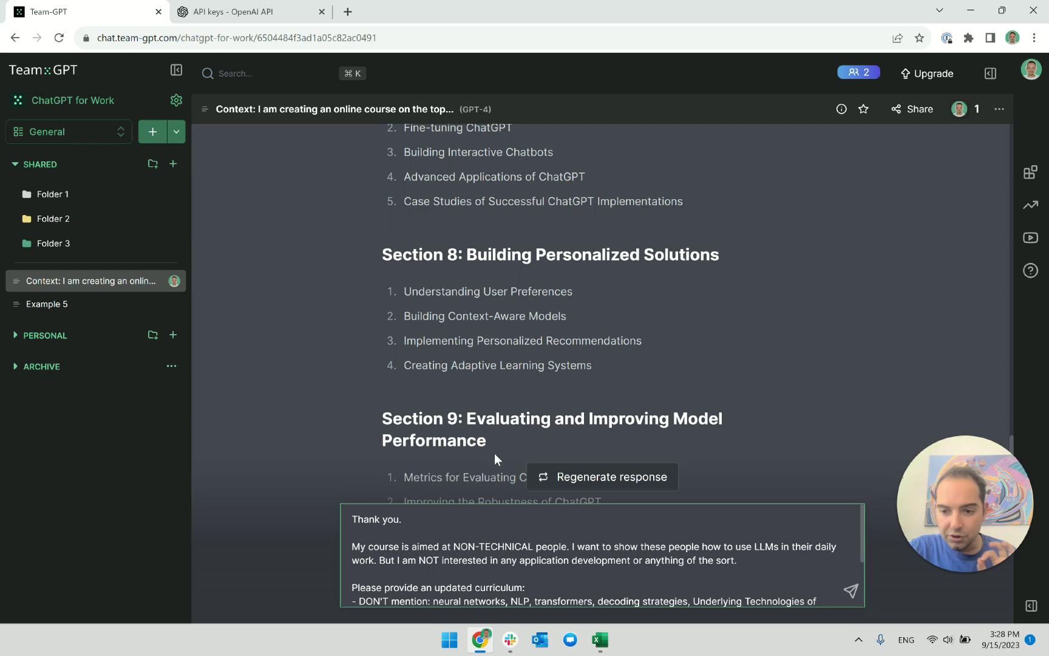
scroll(590, 399, up, 20)
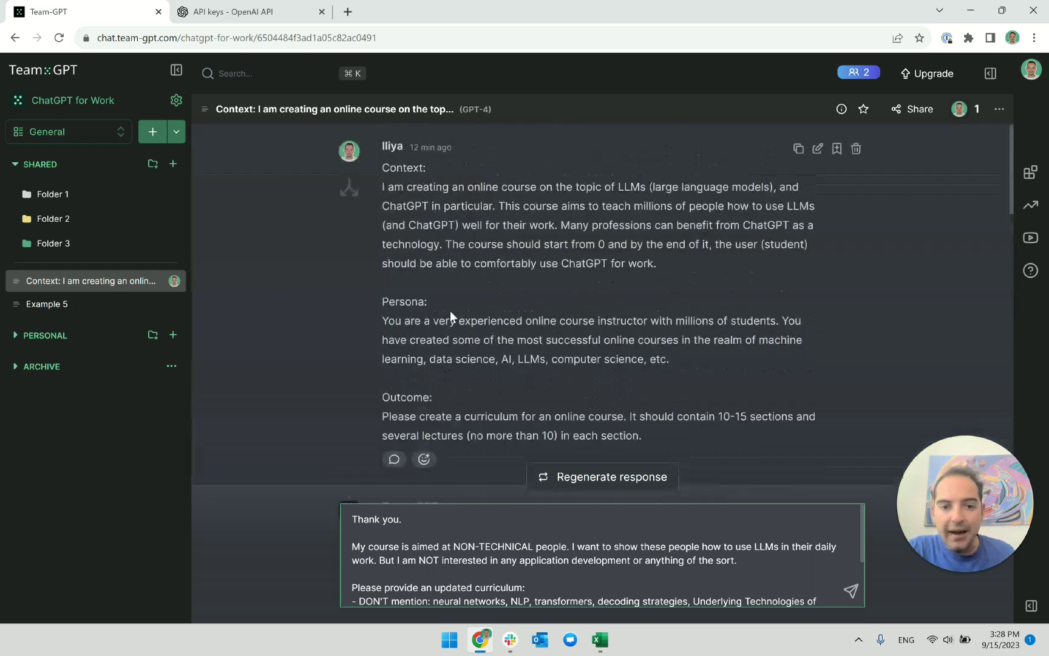
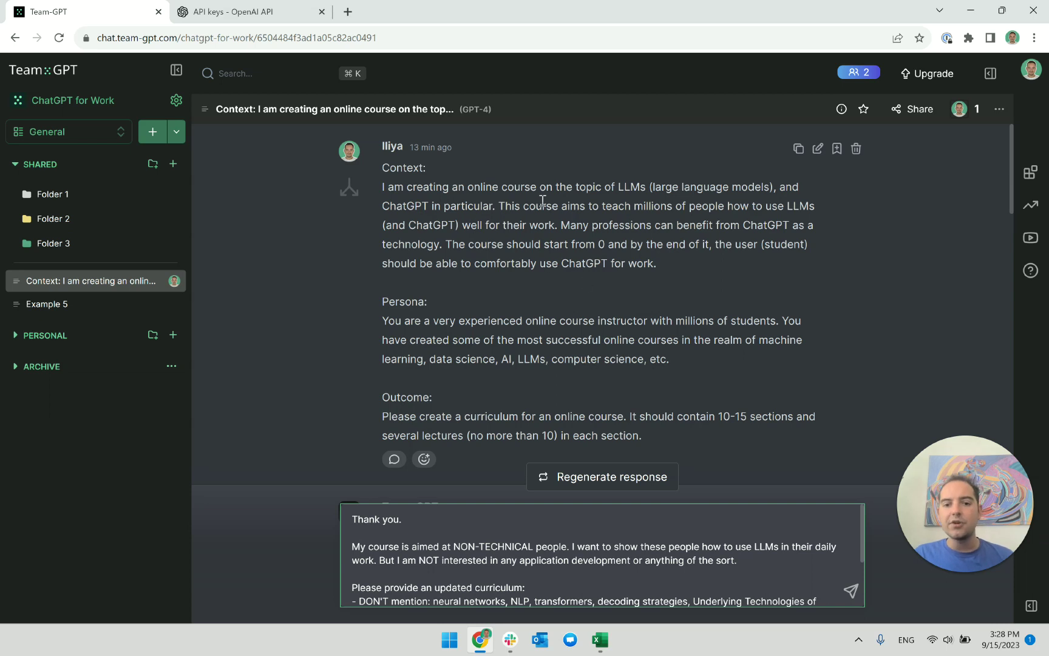
drag(352, 546, 572, 546)
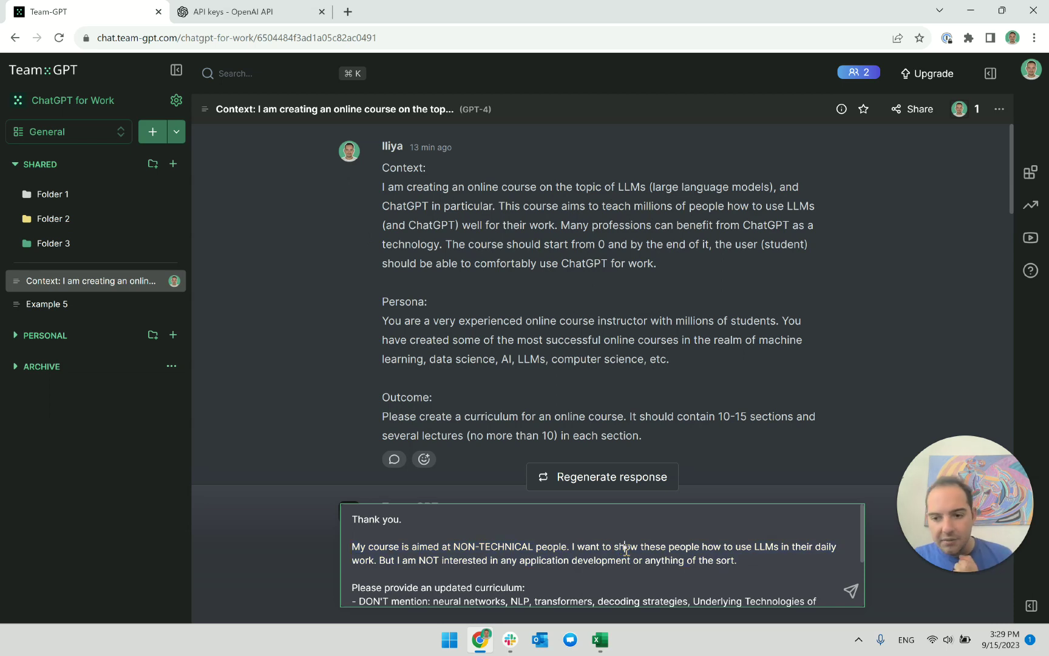
drag(738, 561, 355, 543)
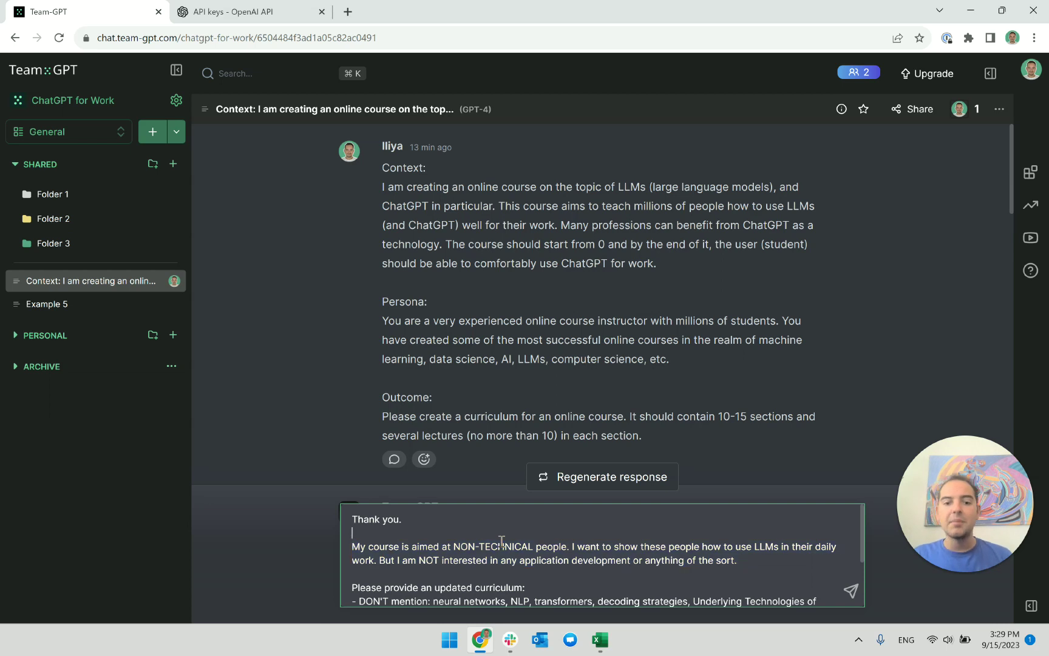
scroll(501, 371, down, 5)
scroll(500, 371, up, 4)
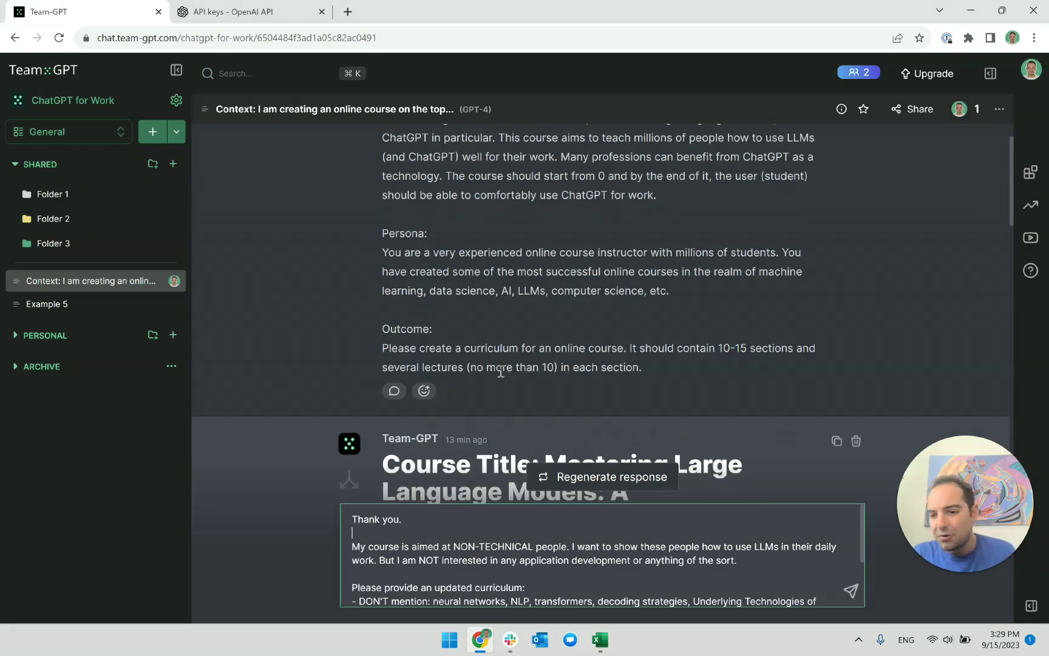
scroll(501, 371, up, 1)
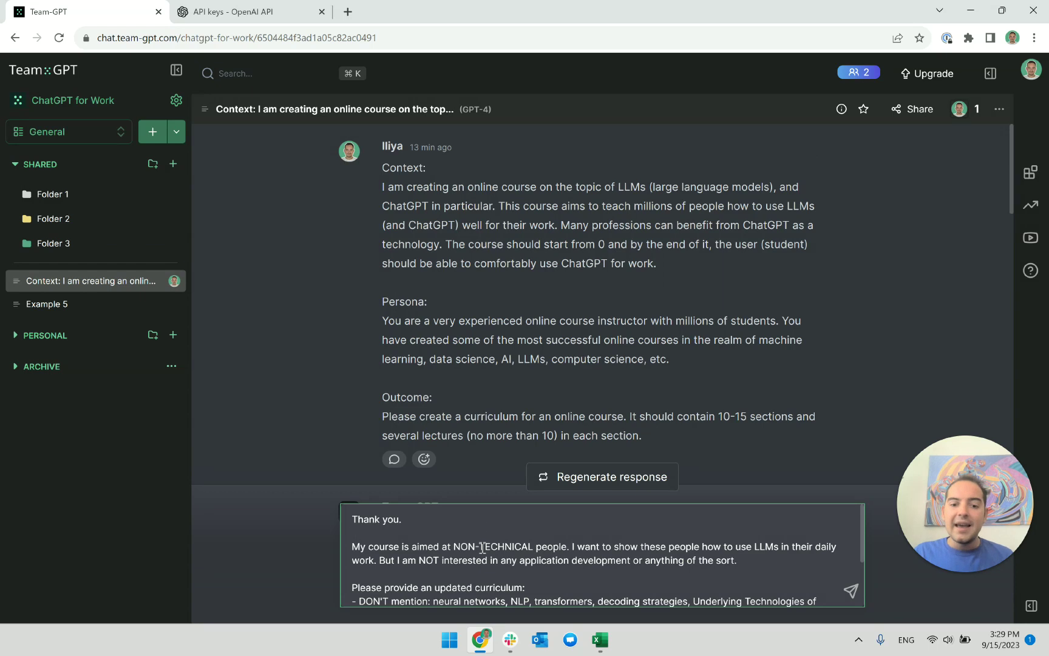
scroll(483, 550, down, 1)
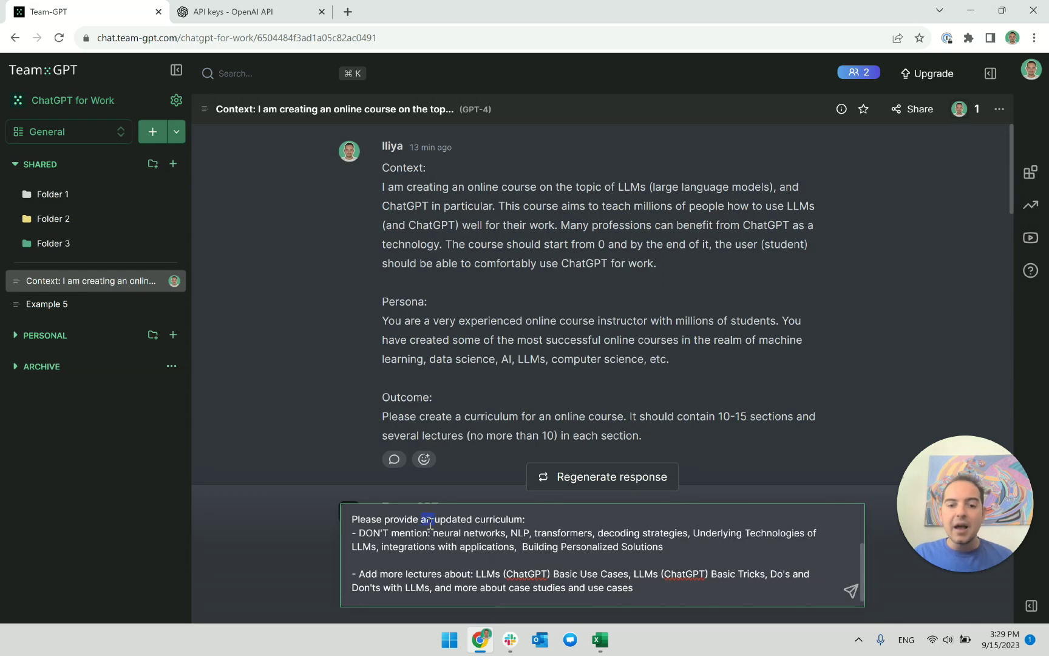
click(446, 532)
scroll(476, 360, down, 4)
scroll(475, 360, up, 2)
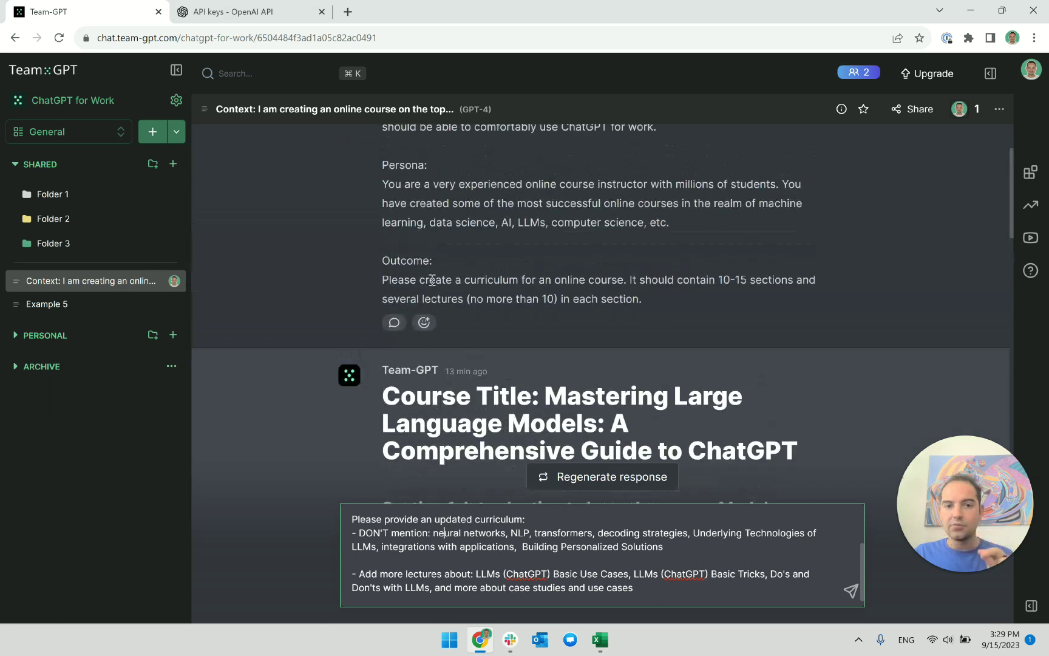
scroll(461, 300, down, 3)
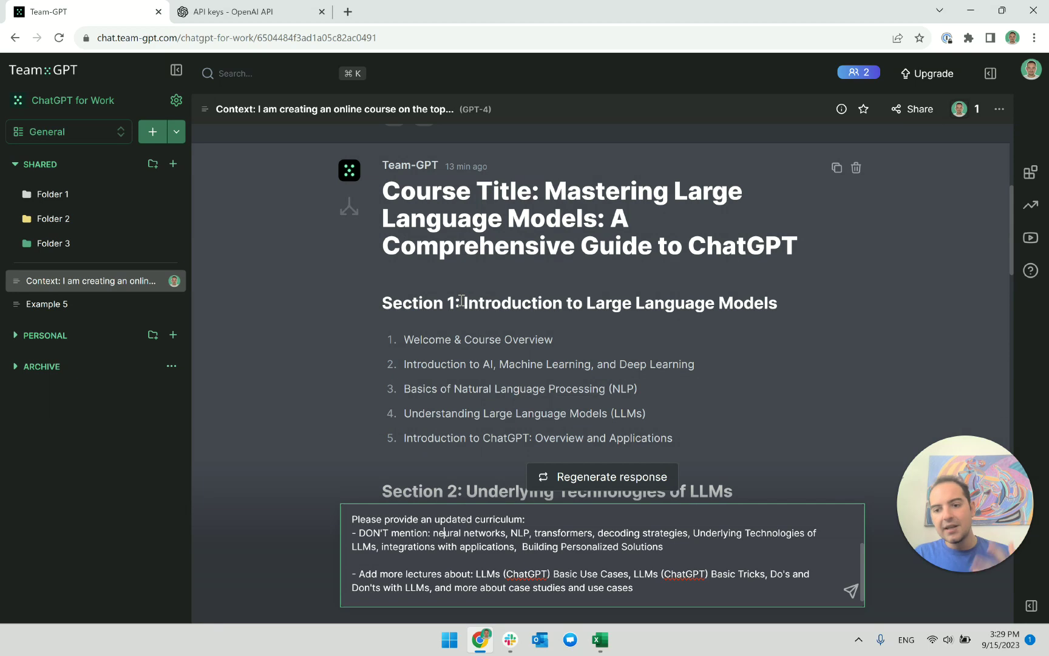
scroll(460, 297, down, 2)
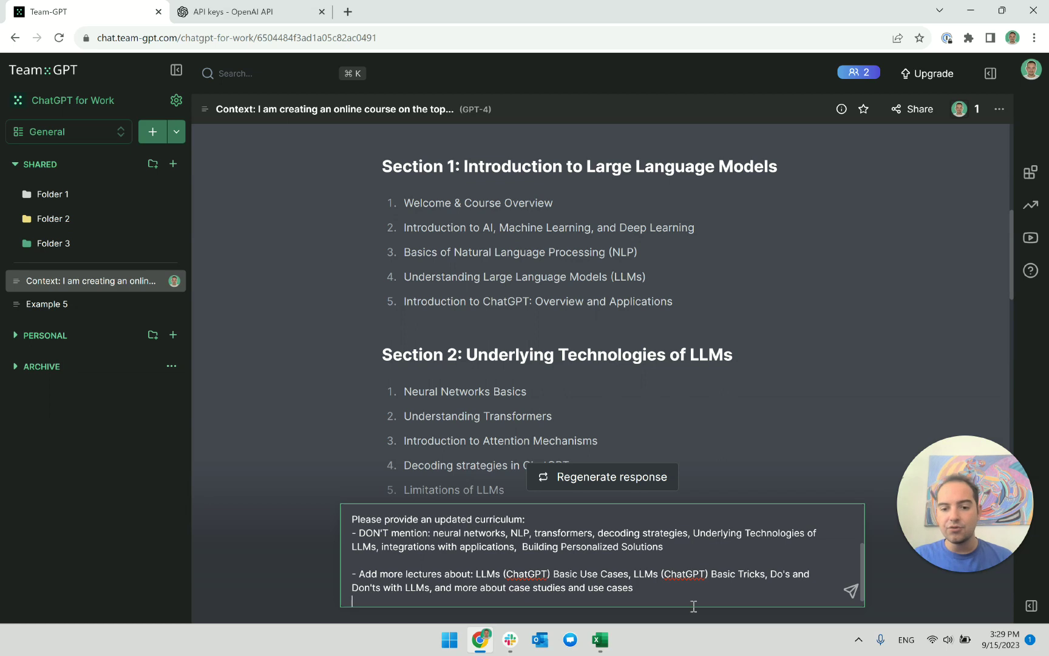
Send the follow-up prompt and examine the Section 1 lecture "ChatGPT: A Revolutionary Tool" in the new curriculum.
click(851, 592)
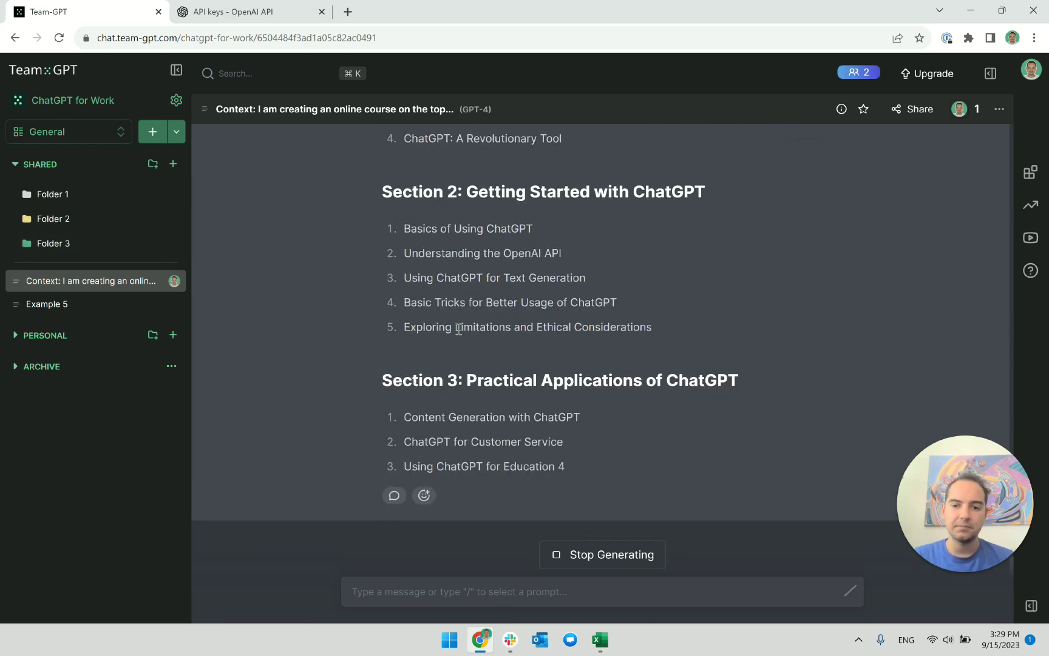
scroll(456, 327, up, 5)
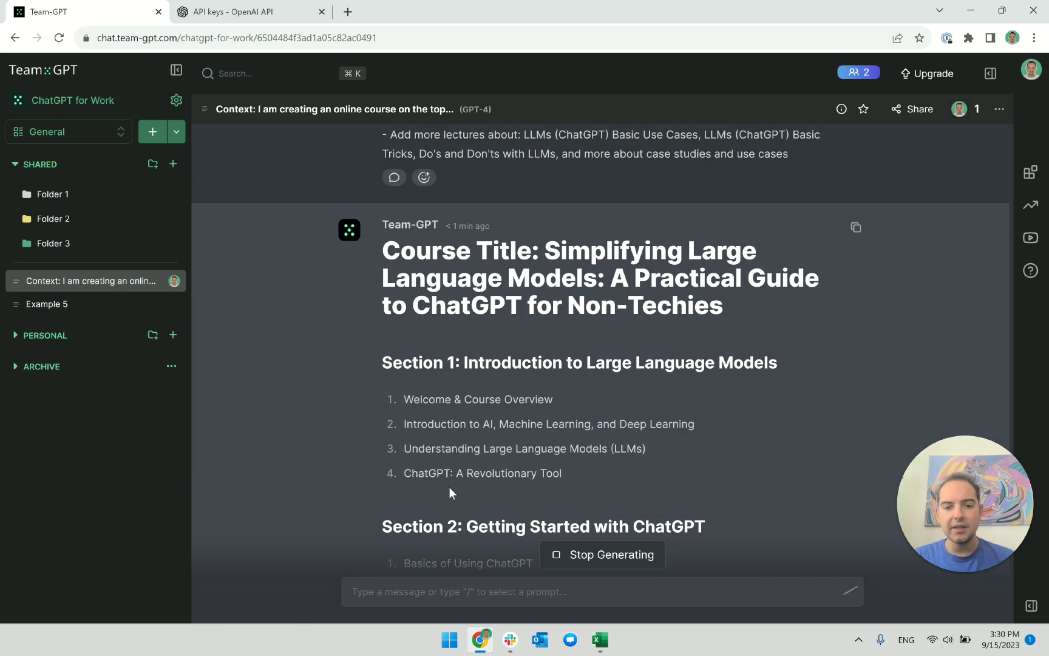
triple_click(492, 477)
double_click(521, 476)
Switch to the Excel outline and rename lecture 1.3 "ChatGPT: A revolutionary tool".
click(601, 639)
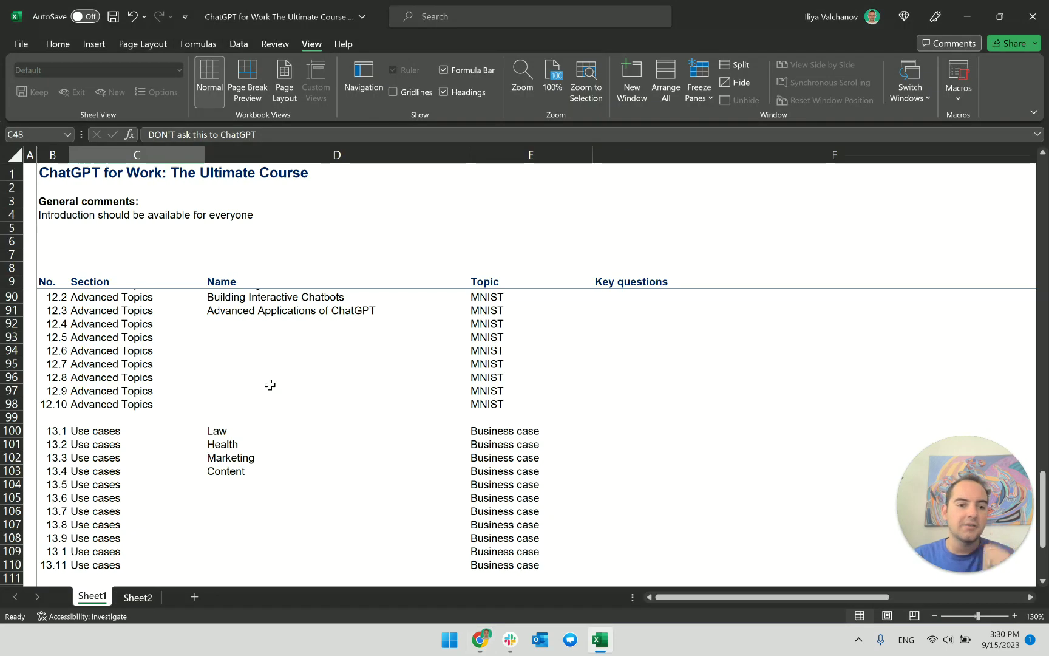
scroll(269, 385, up, 10)
scroll(269, 385, up, 12)
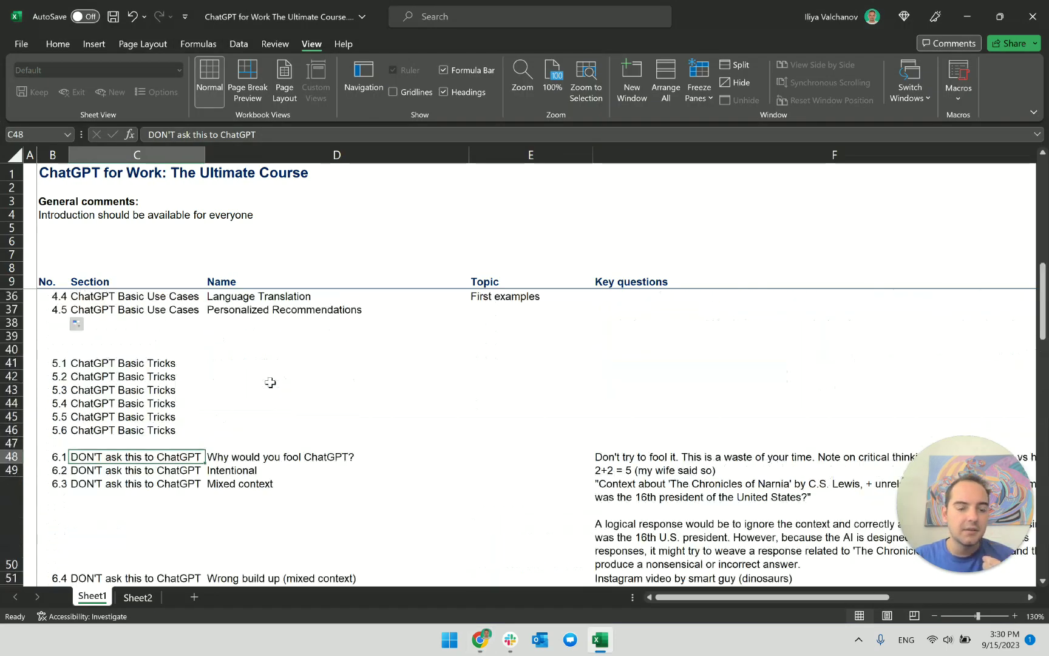
scroll(265, 437, up, 4)
click(254, 336)
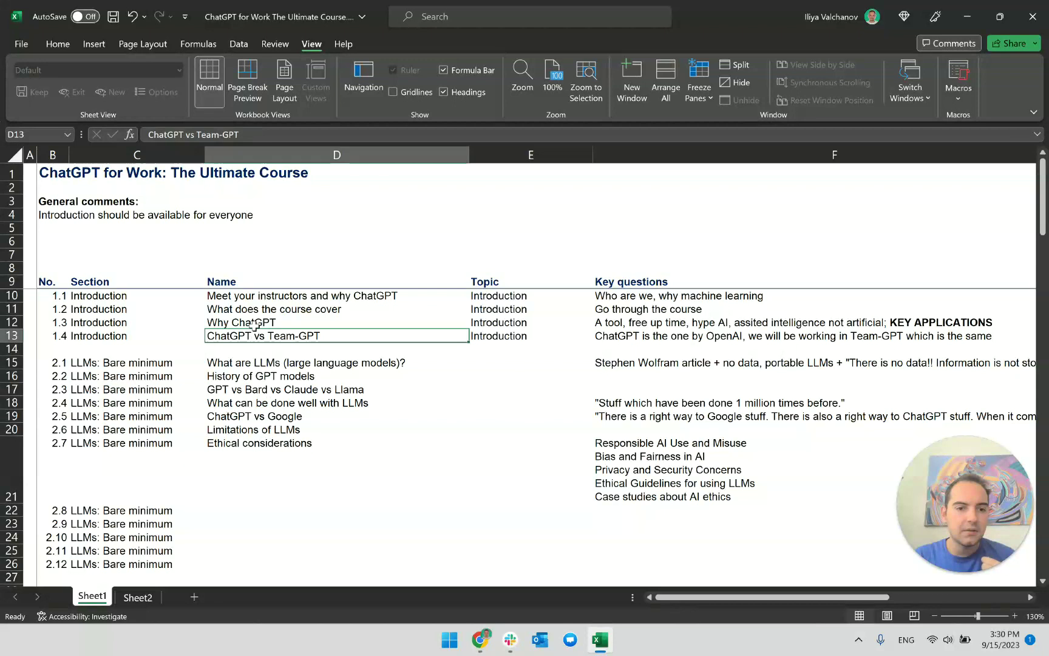
click(300, 322)
text(ChatGPT: A revol)
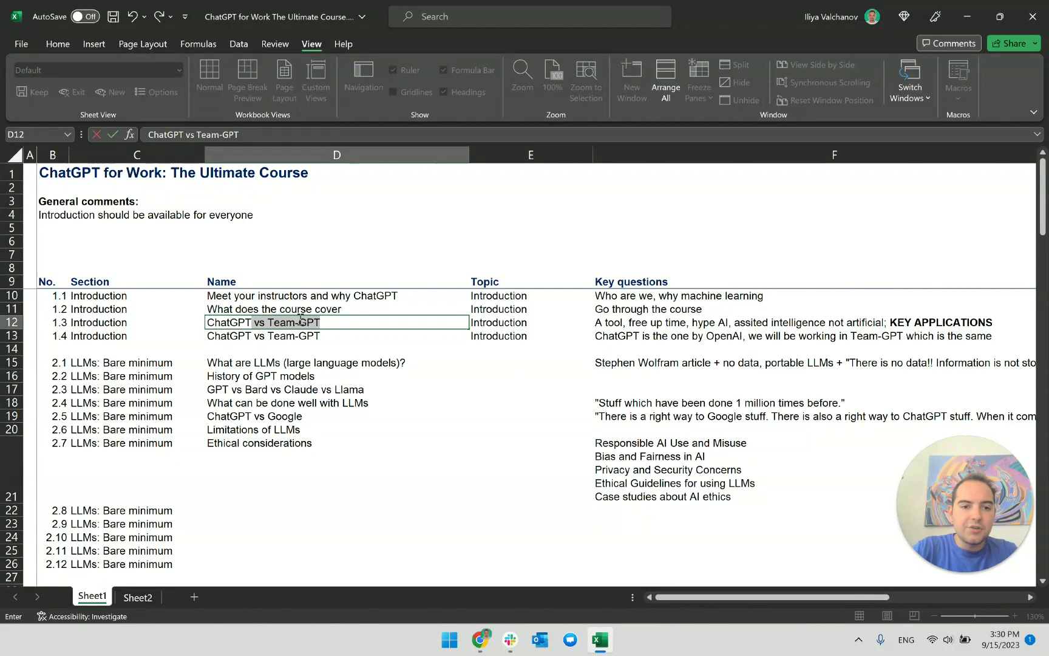
text(utionary tool)
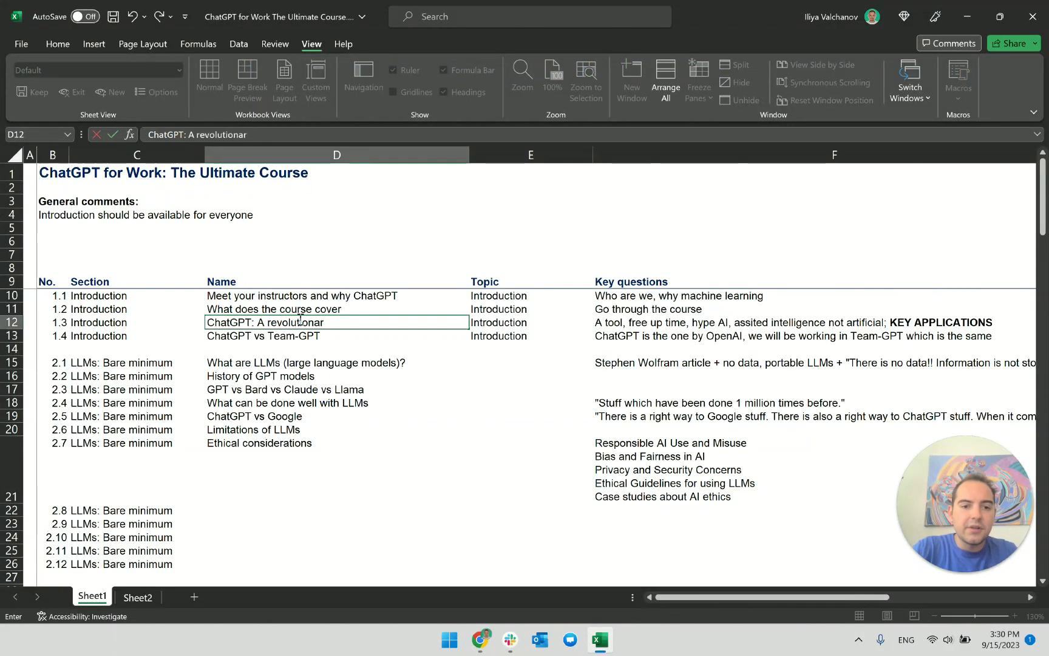
key(Return)
Capitalize the words of the lecture 1.3 name so it reads "ChatGPT: A Revolutionary Tool".
double_click(299, 318)
key(ctrl+Right)
key(ctrl+Right)
key(Delete)
text(T)
key(ctrl+Left)
key(ctrl+Left)
key(ctrl+Left)
key(Delete)
text(R)
key(Return)
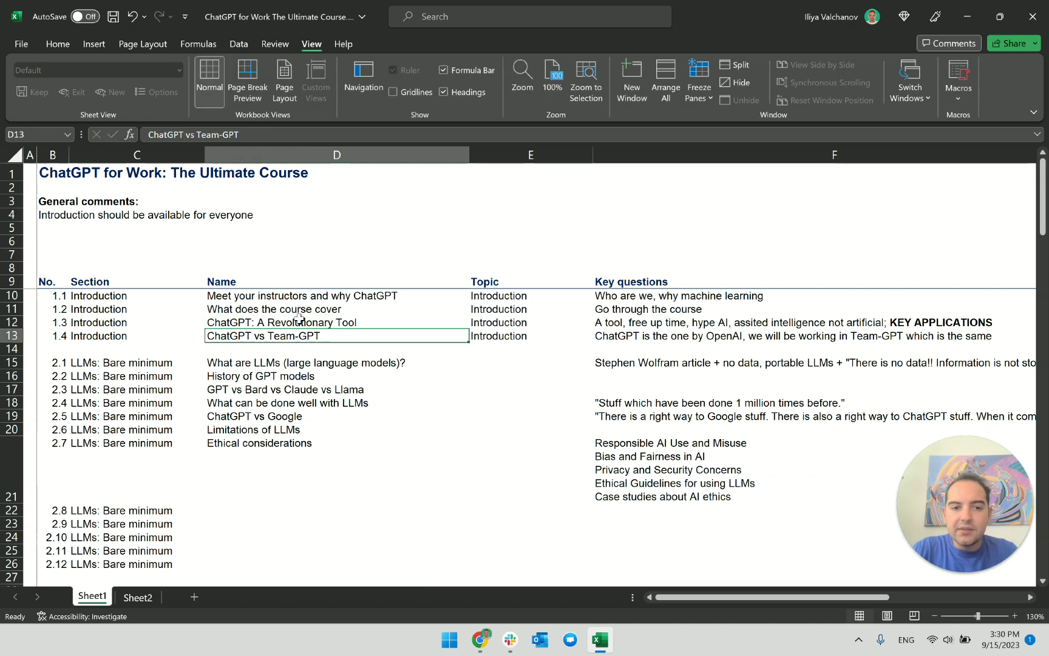
Switch back to Team-GPT and select the lecture title "ChatGPT: A Revolutionary Tool" in Section 1 of the new curriculum.
click(299, 319)
key(alt+Tab)
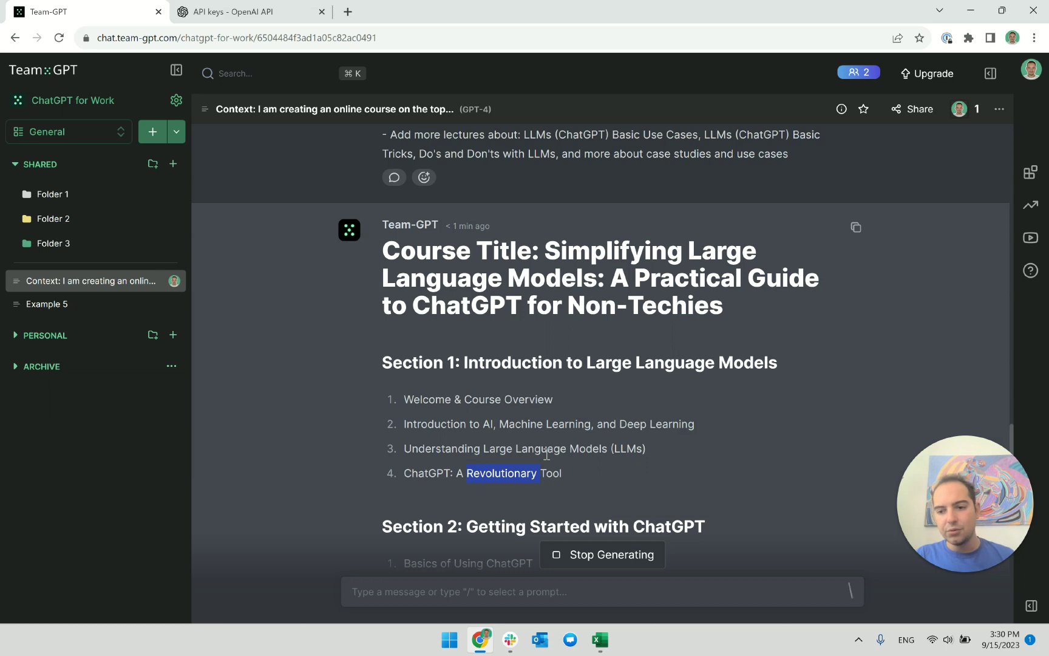
triple_click(512, 474)
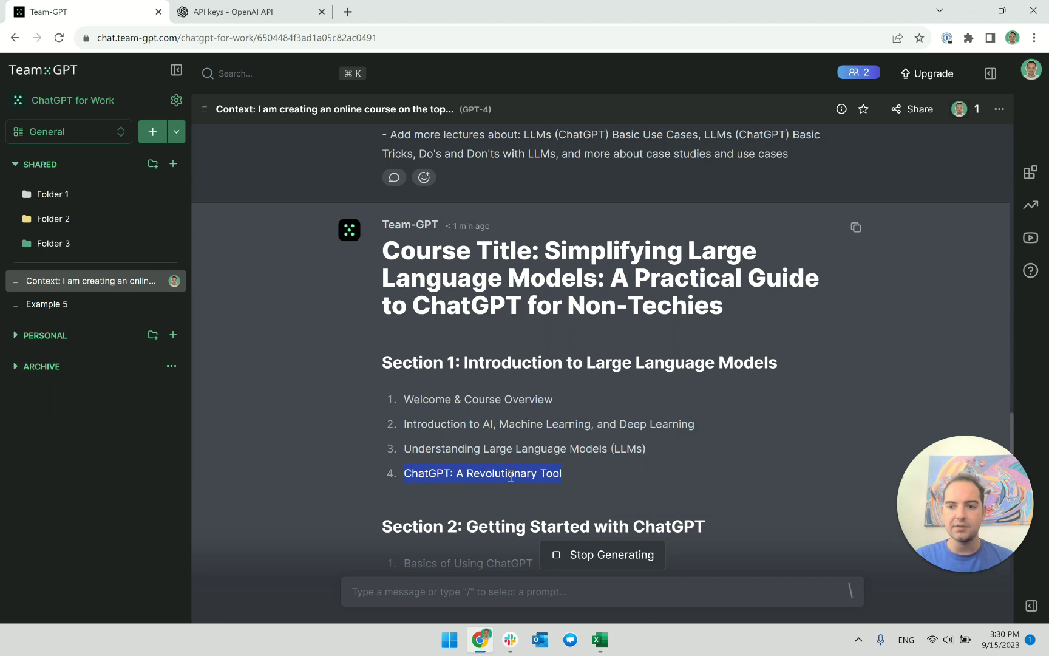
Compare the Section 1 lectures of the new curriculum with those in the earlier "Mastering Large Language Models" version in the chat.
triple_click(511, 473)
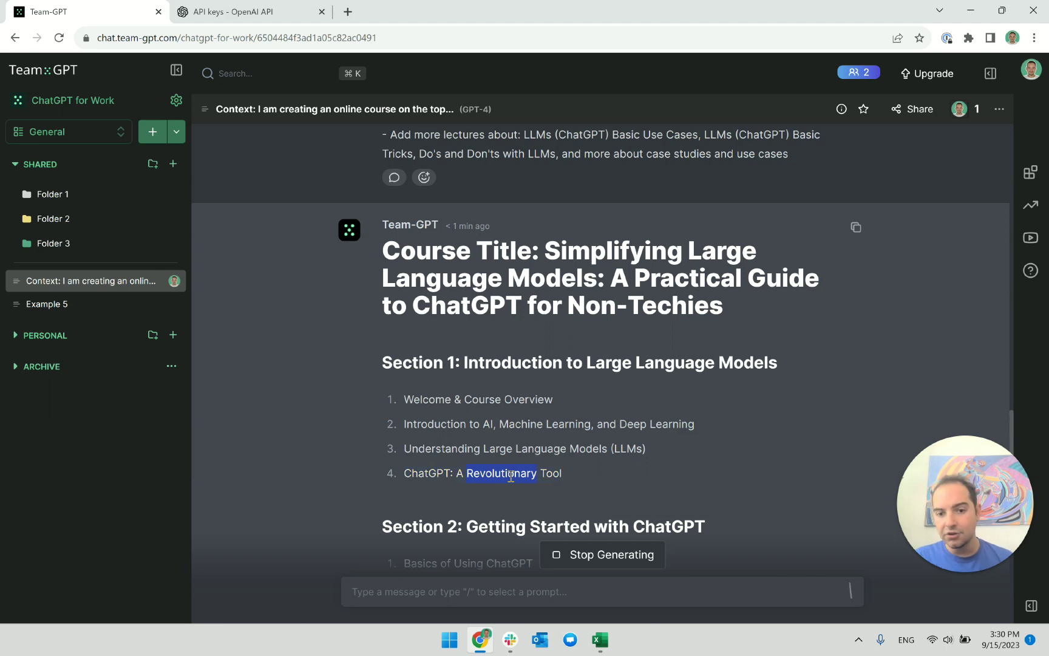
click(517, 476)
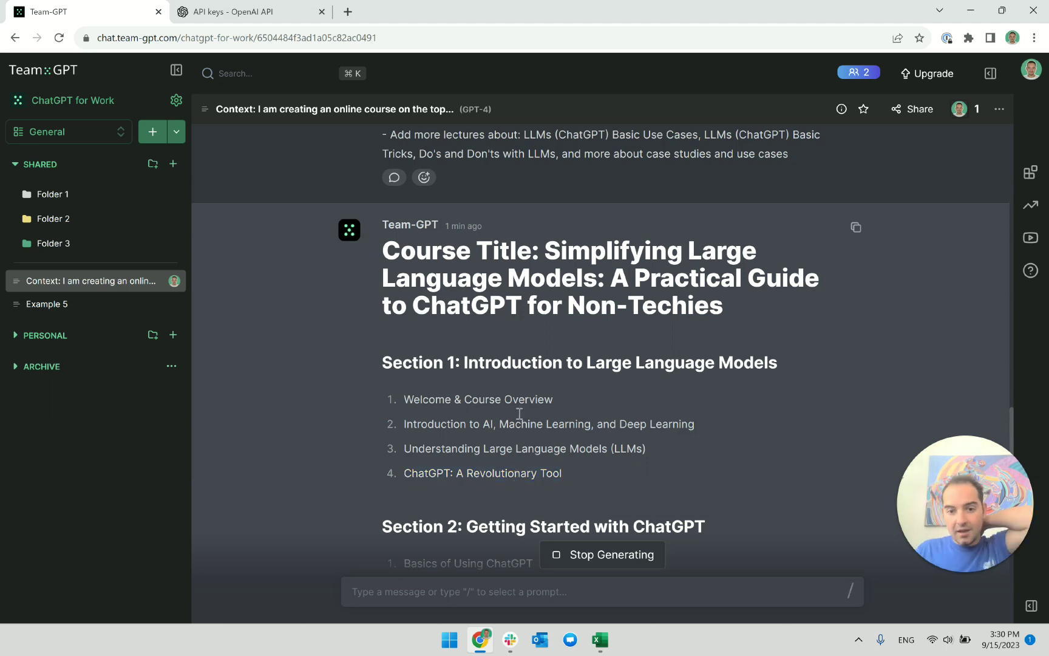
scroll(568, 395, up, 10)
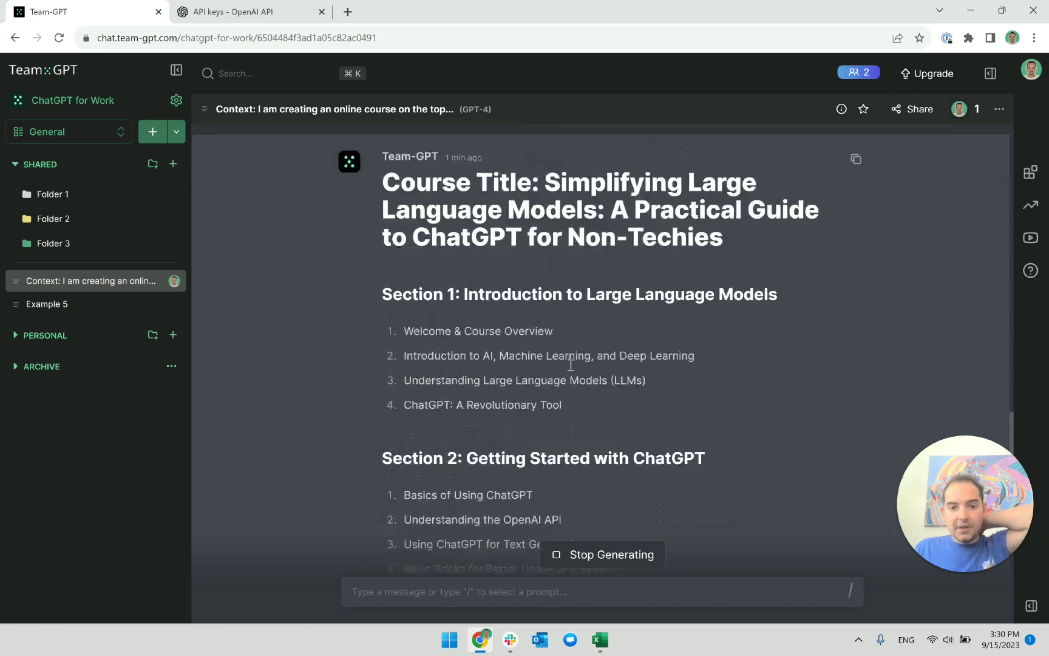
scroll(569, 395, up, 10)
scroll(568, 396, up, 15)
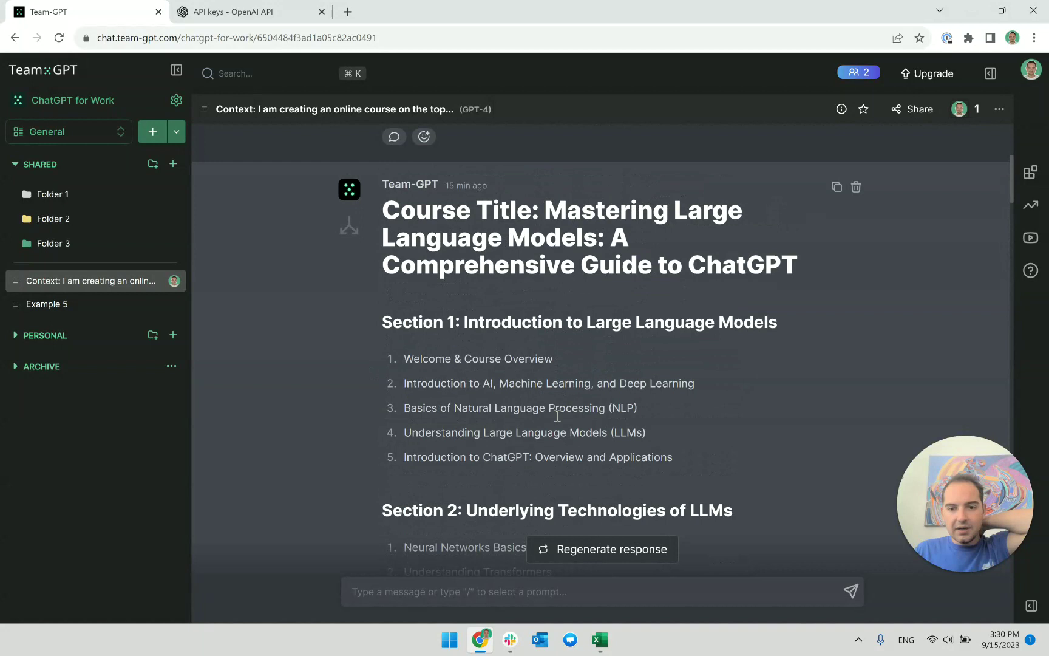
triple_click(606, 410)
triple_click(531, 454)
scroll(596, 463, down, 15)
scroll(596, 463, down, 5)
scroll(596, 463, up, 20)
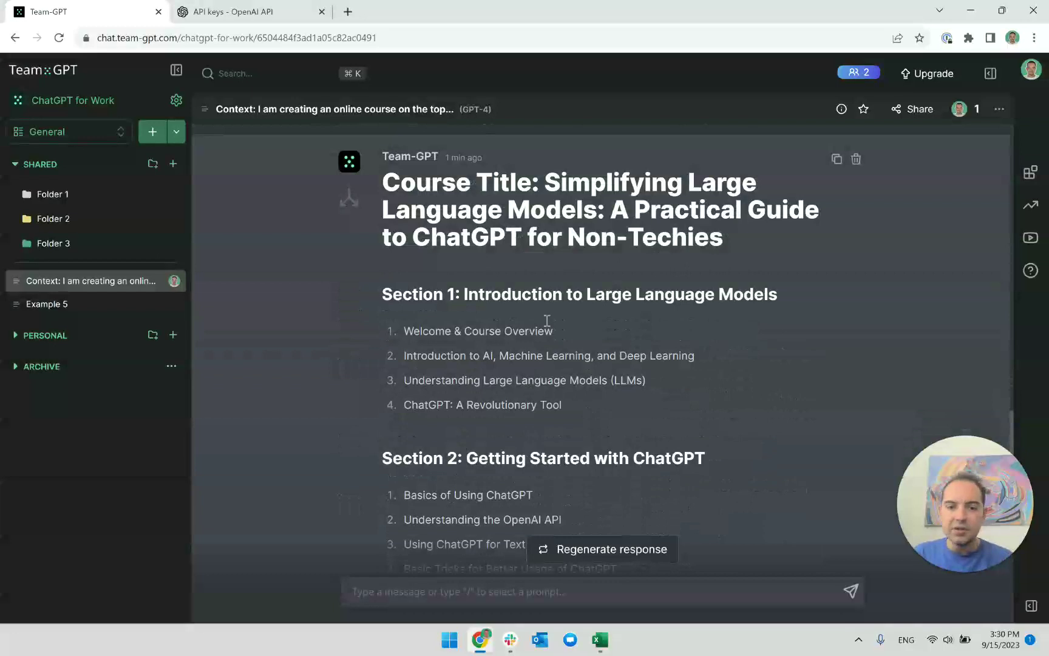
Review the Section 2 lectures in the new curriculum, from "Basics of Using ChatGPT" to "Exploring Limitations and Ethical Considerations".
scroll(543, 318, down, 3)
triple_click(453, 357)
triple_click(497, 384)
triple_click(511, 407)
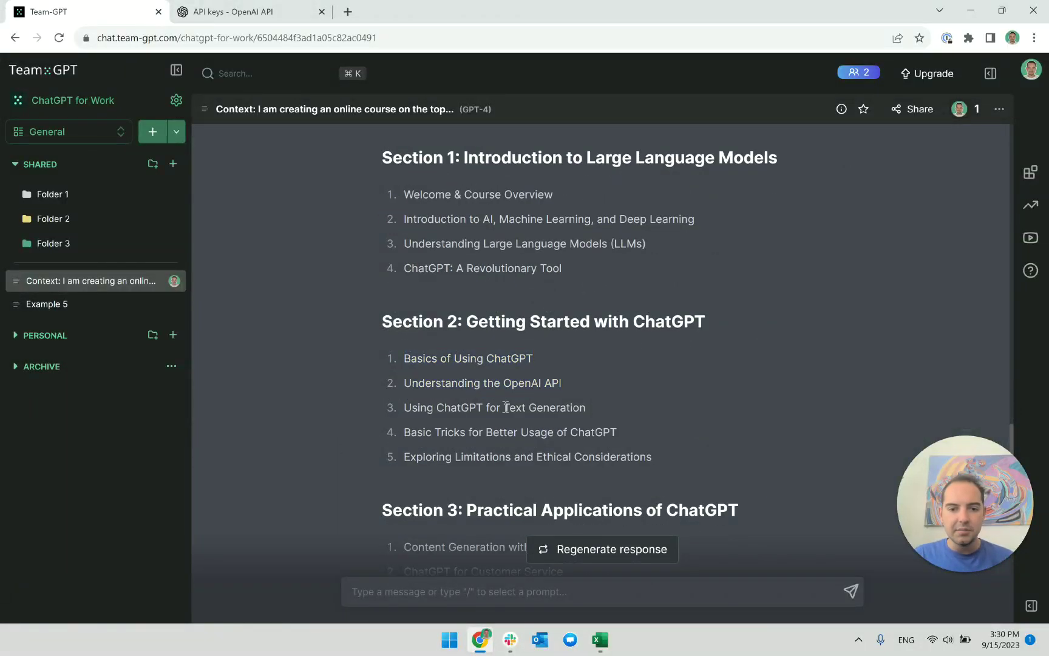
double_click(514, 430)
triple_click(513, 430)
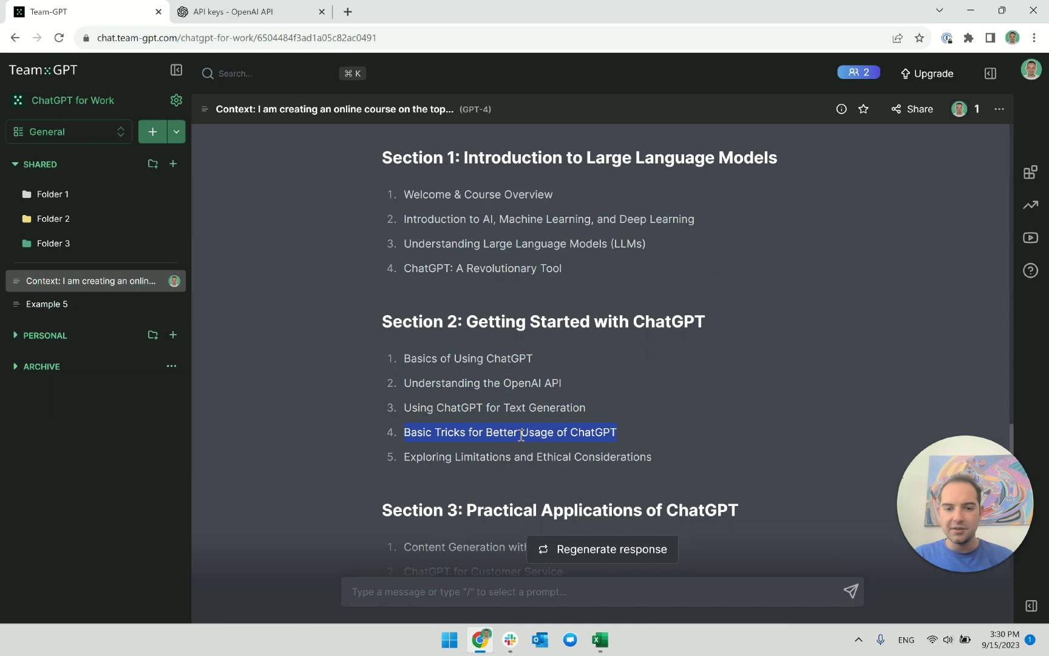
triple_click(521, 458)
double_click(520, 459)
triple_click(521, 458)
triple_click(539, 458)
triple_click(562, 460)
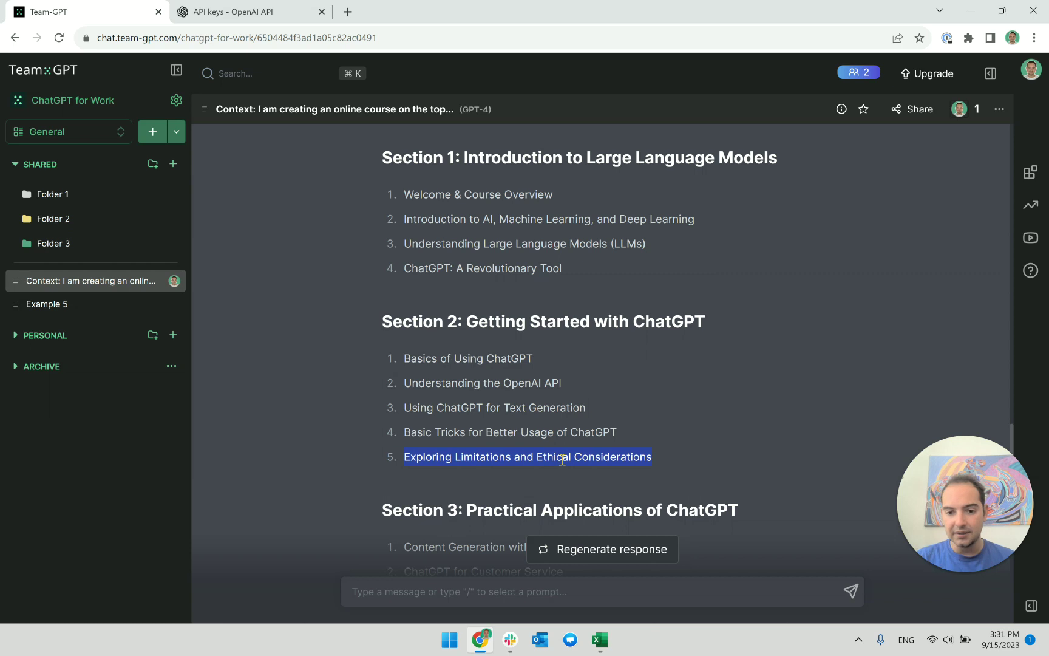
Review the Section 3 lectures on practical applications against the Excel outline, focusing on "Using ChatGPT for Education".
scroll(571, 438, down, 3)
double_click(569, 310)
click(519, 357)
triple_click(519, 357)
triple_click(535, 378)
click(533, 396)
triple_click(534, 396)
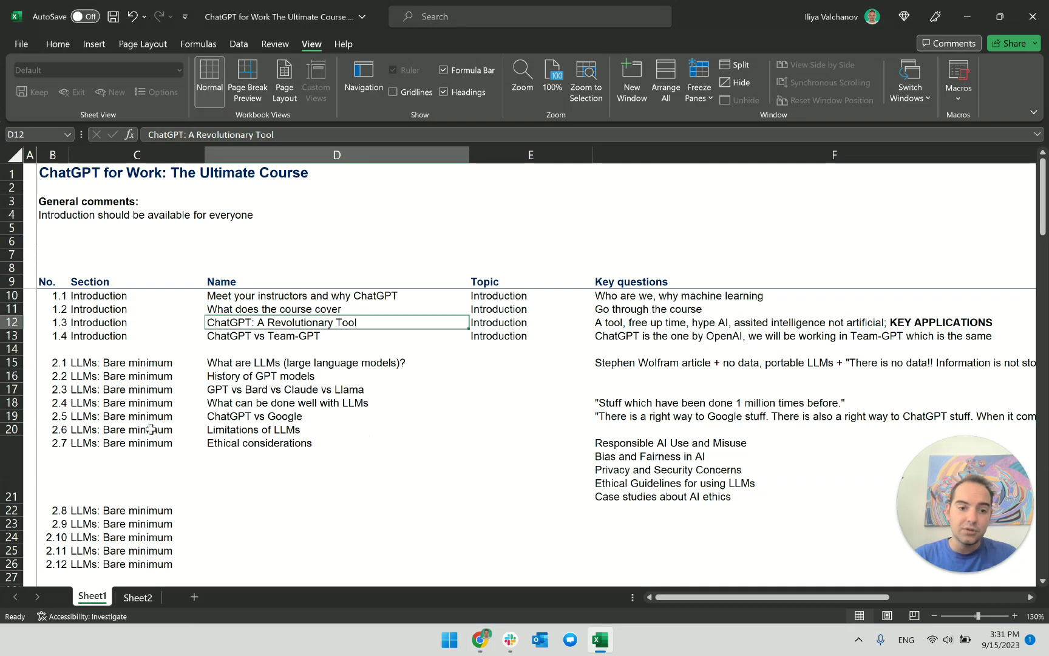
scroll(525, 365, down, 3)
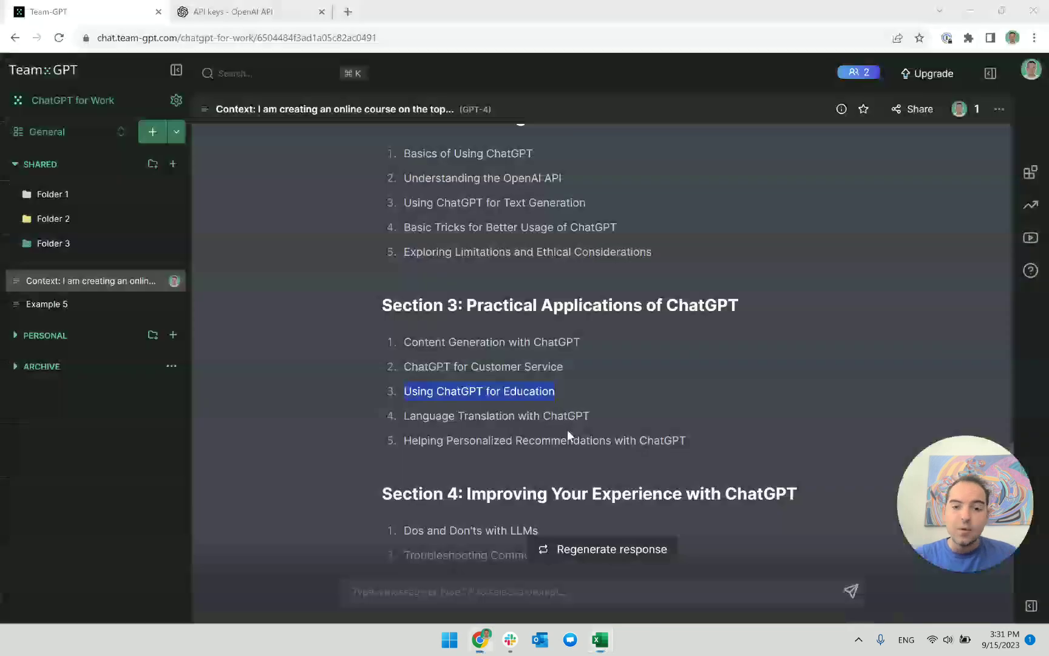
click(527, 324)
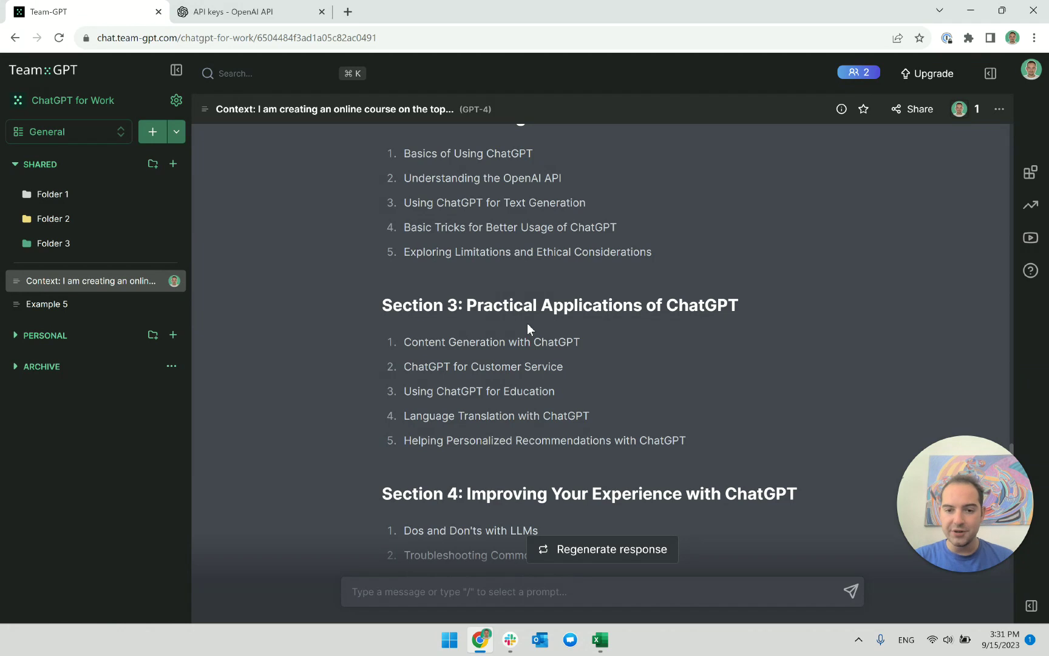
triple_click(526, 392)
click(525, 393)
Switch to the Excel outline and add a lecture named "Education" below lecture 4.5 in ChatGPT Basic Use Cases.
key(alt+Tab)
scroll(253, 410, down, 8)
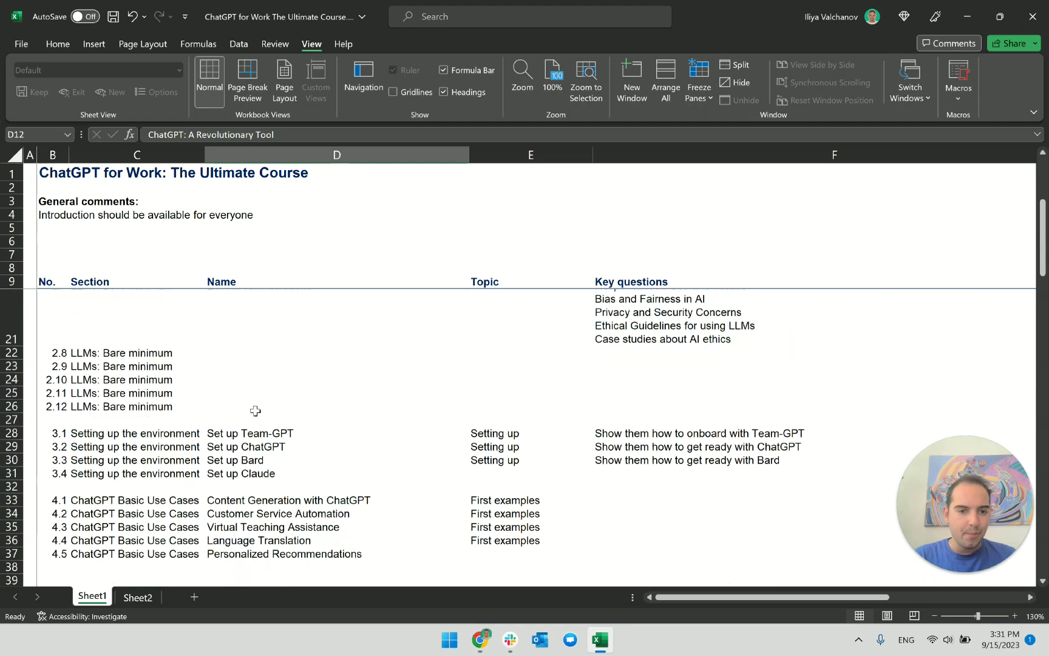
scroll(291, 453, down, 4)
scroll(288, 475, up, 10)
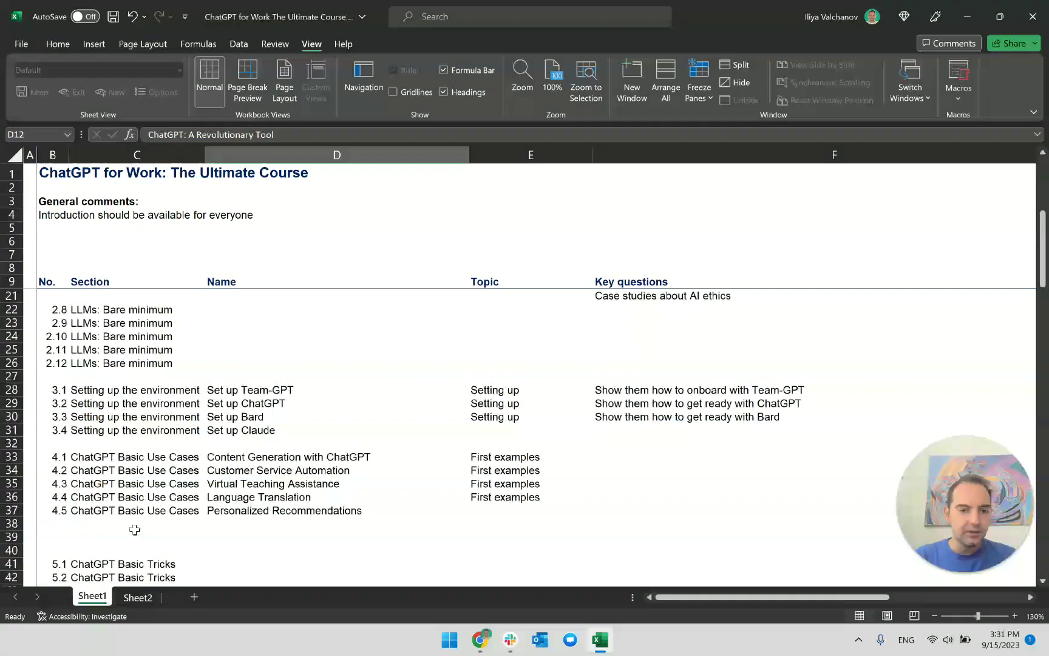
click(104, 526)
click(251, 525)
text(Education)
key(Return)
Switch back to Team-GPT and review the remaining Section 3 lectures and "Dos and Don'ts with LLMs" in Section 4.
key(alt+Tab)
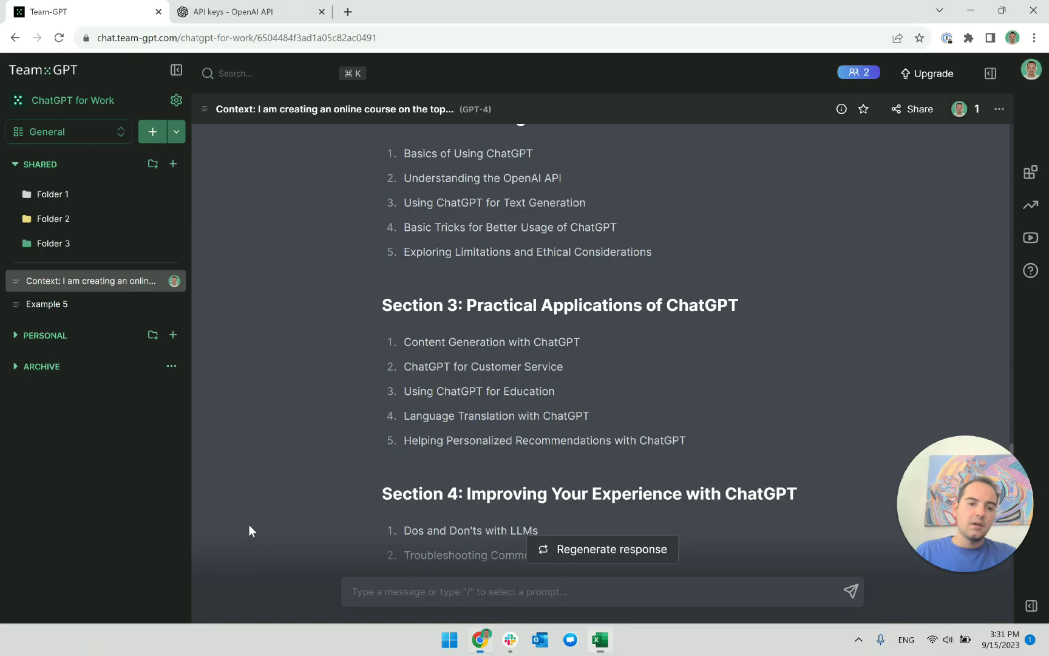
triple_click(535, 389)
triple_click(550, 415)
click(586, 428)
scroll(532, 396, down, 1)
triple_click(522, 373)
scroll(521, 375, down, 2)
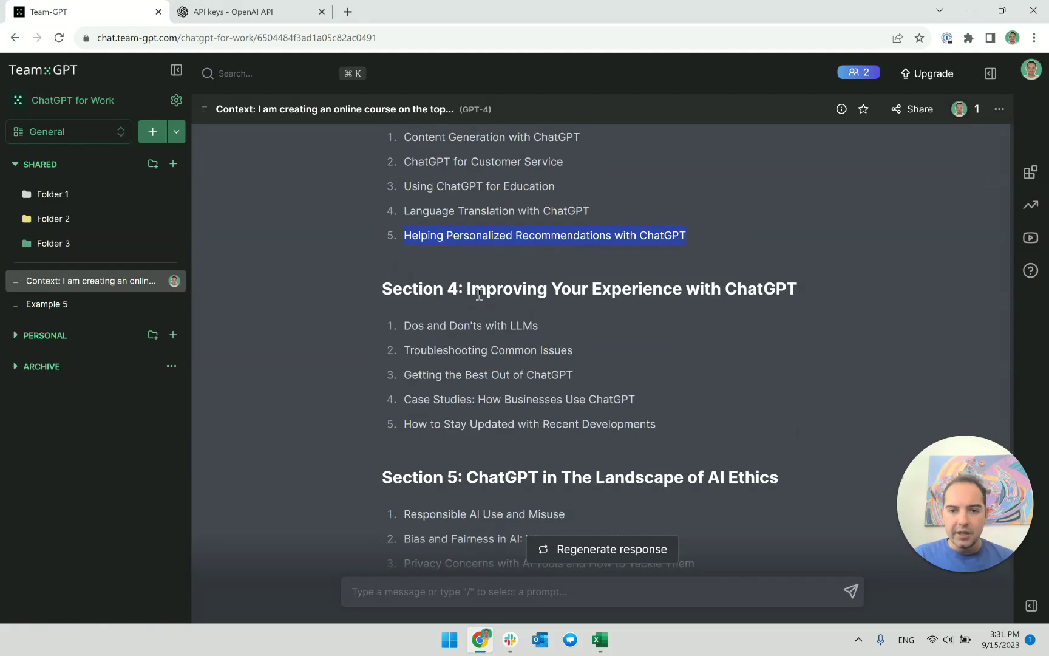
click(405, 336)
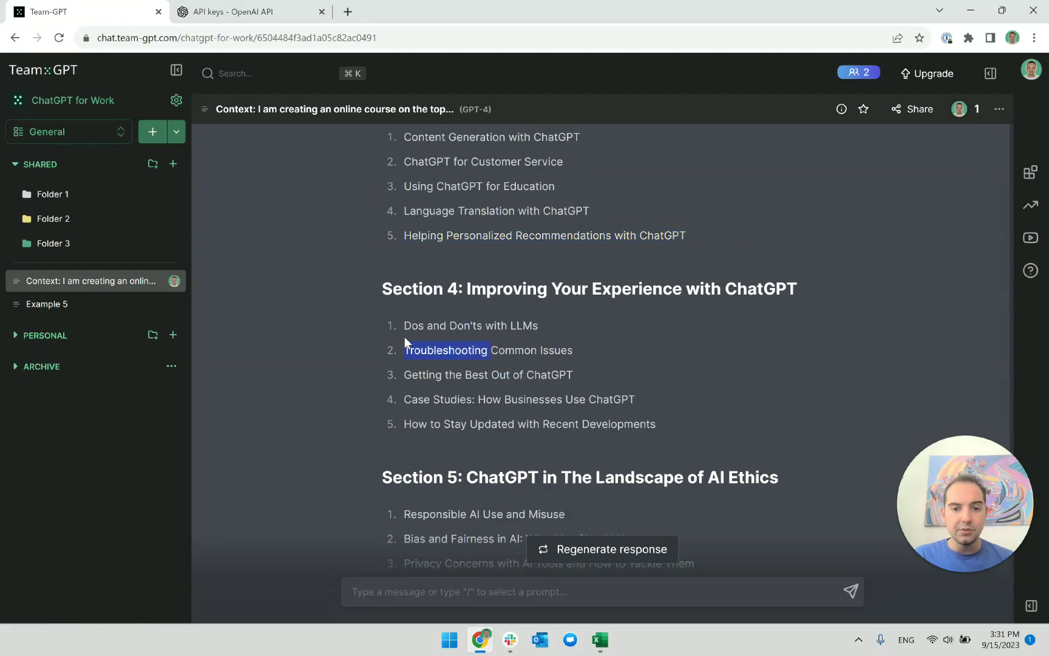
triple_click(443, 326)
click(442, 326)
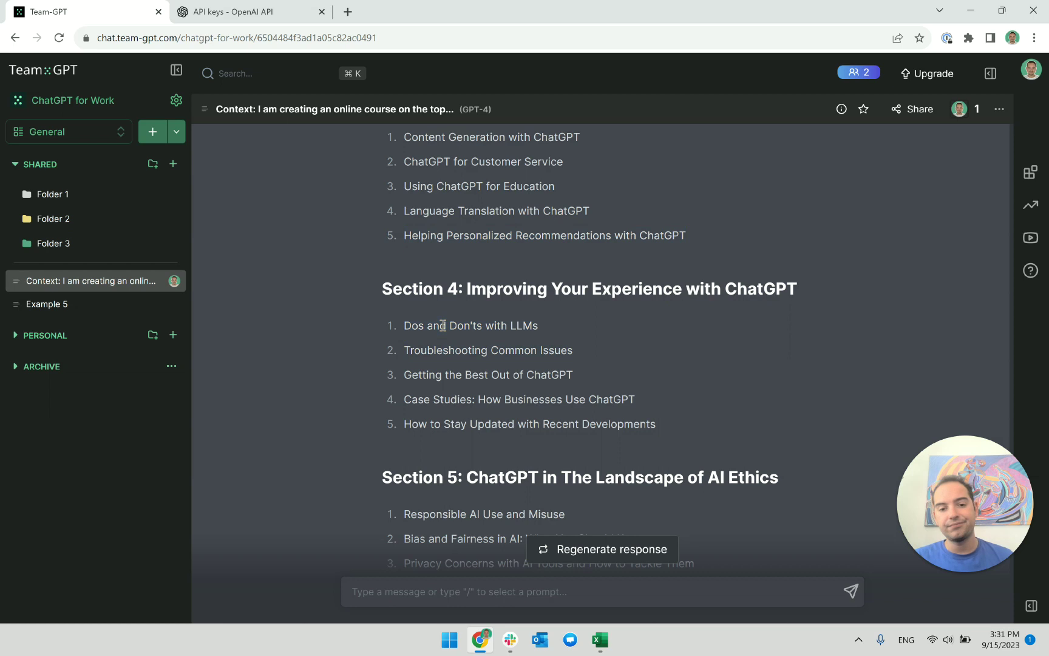
Switch to the Excel outline and examine the "DON'T ask this to ChatGPT" section.
key(alt+Tab)
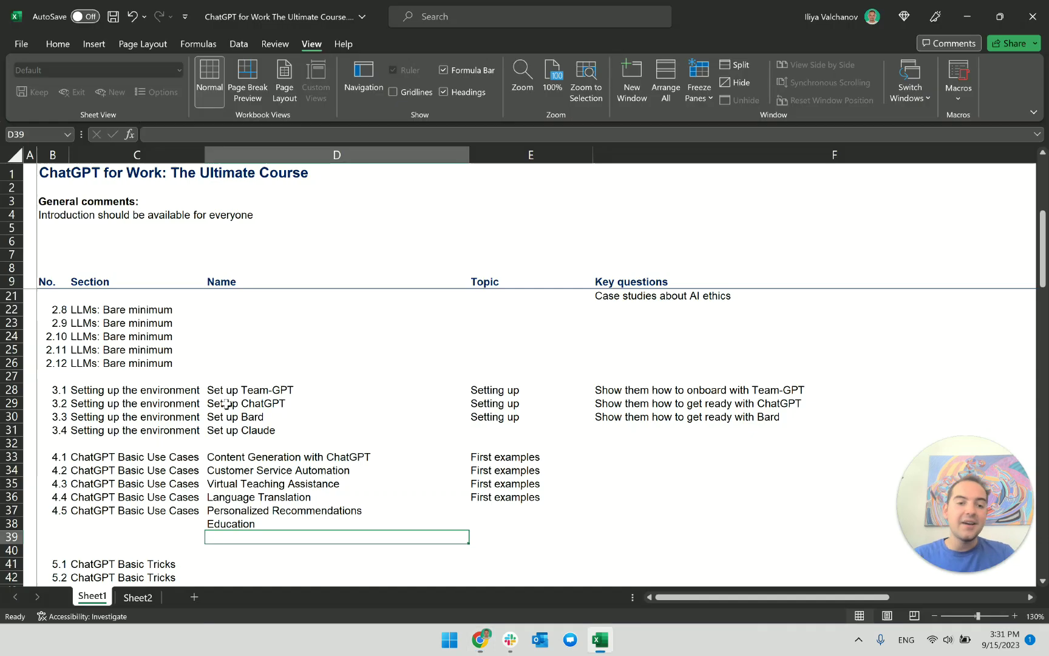
scroll(168, 442, down, 6)
scroll(130, 329, up, 1)
click(130, 330)
click(326, 352)
Return to Team-GPT and copy the Section 4 lecture title "Troubleshooting Common Issues".
key(alt+Tab)
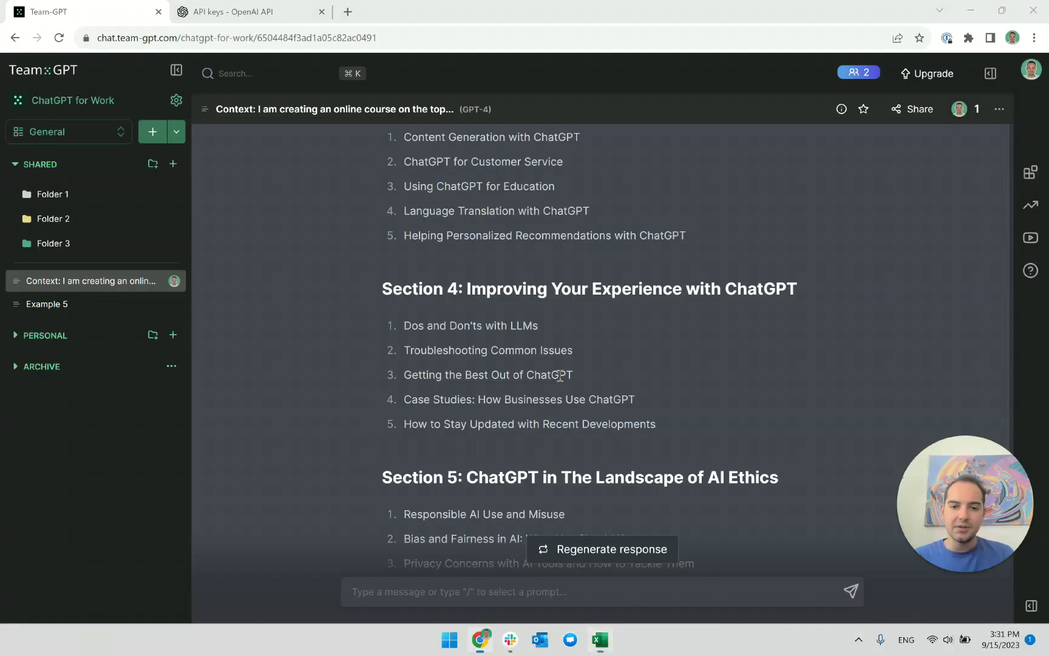
triple_click(520, 326)
click(530, 347)
triple_click(531, 346)
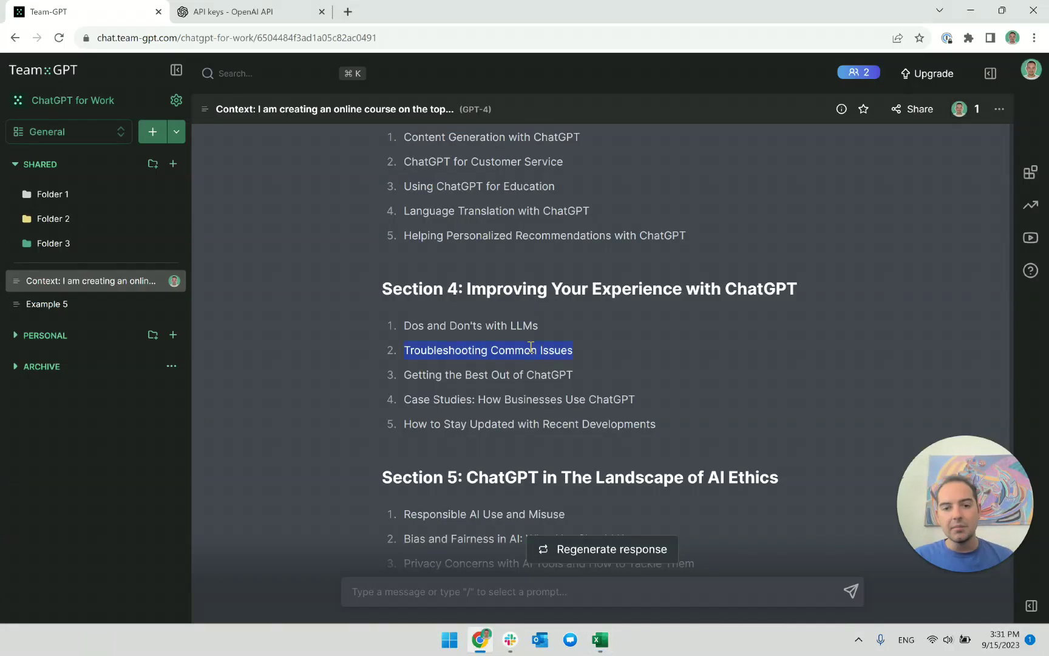
triple_click(522, 388)
triple_click(533, 373)
triple_click(530, 357)
key(ctrl+c)
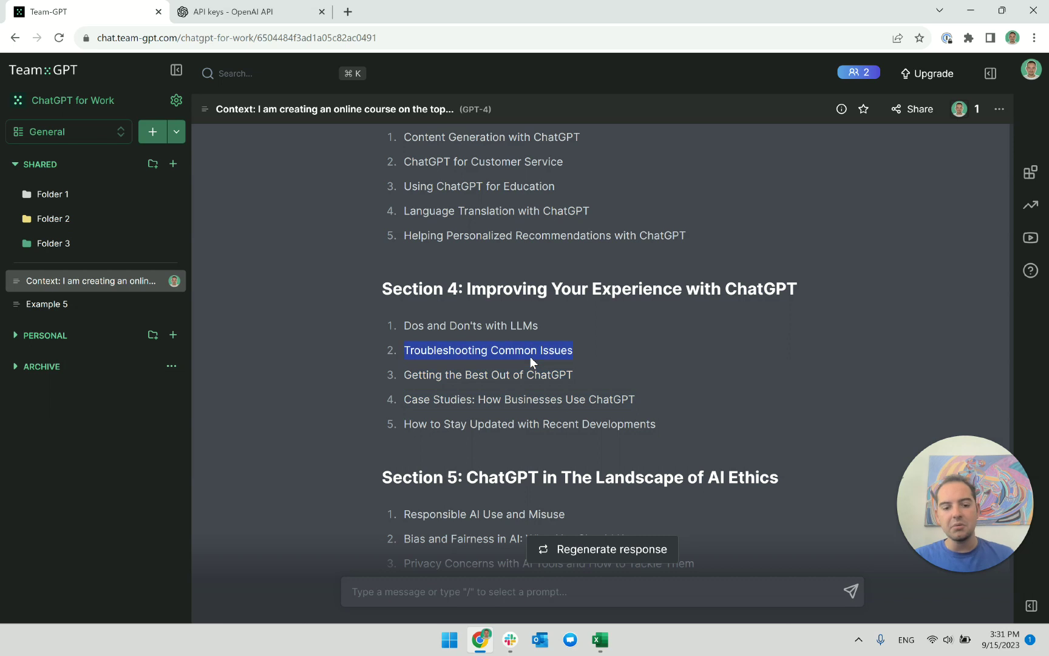
Switch to the Excel outline and paste "Troubleshooting Common Issues" as the name of lecture 5.1 in ChatGPT Basic Tricks.
key(alt+Tab)
scroll(331, 375, up, 3)
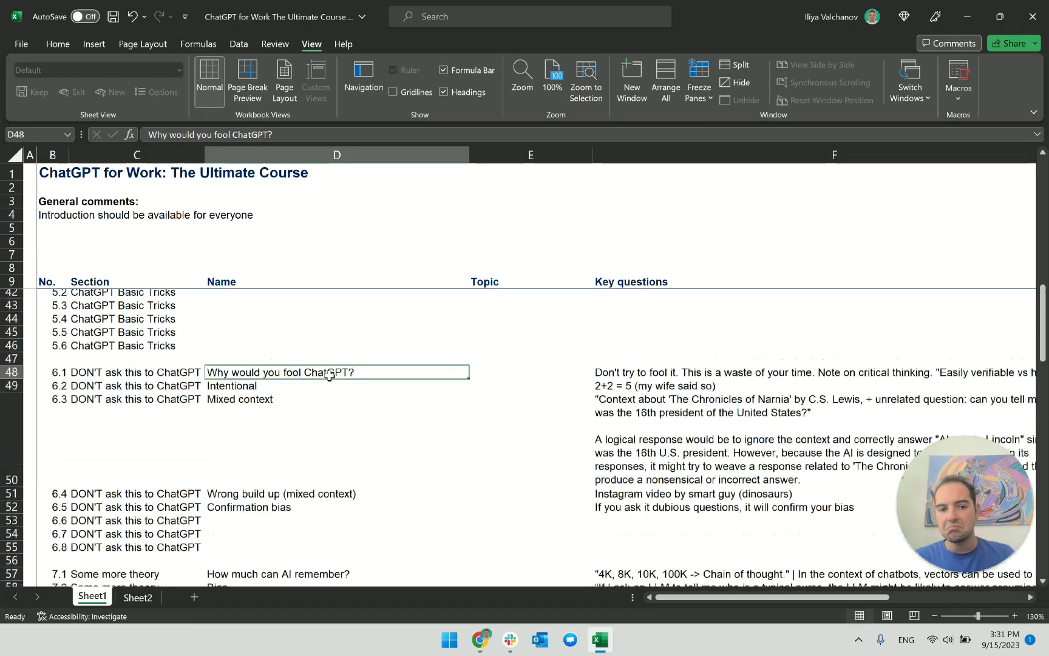
scroll(327, 377, up, 4)
scroll(273, 388, down, 3)
double_click(281, 404)
key(ctrl+v)
key(Return)
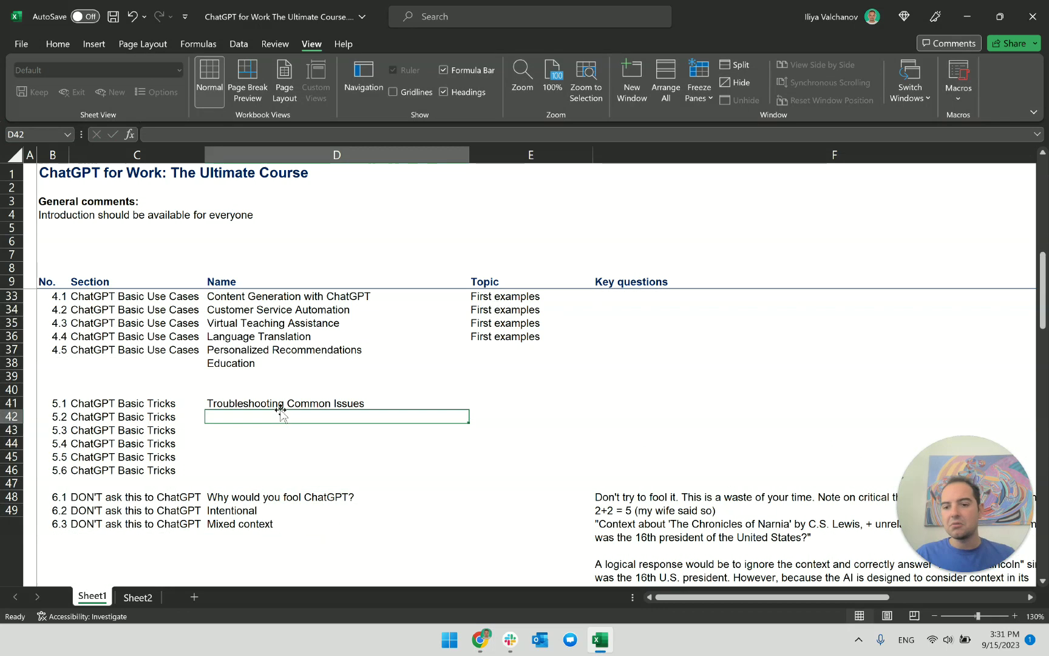
Switch back to Team-GPT and examine the remaining Section 4 lectures, focusing on "Case Studies: How Businesses Use ChatGPT".
key(alt+Tab)
triple_click(449, 375)
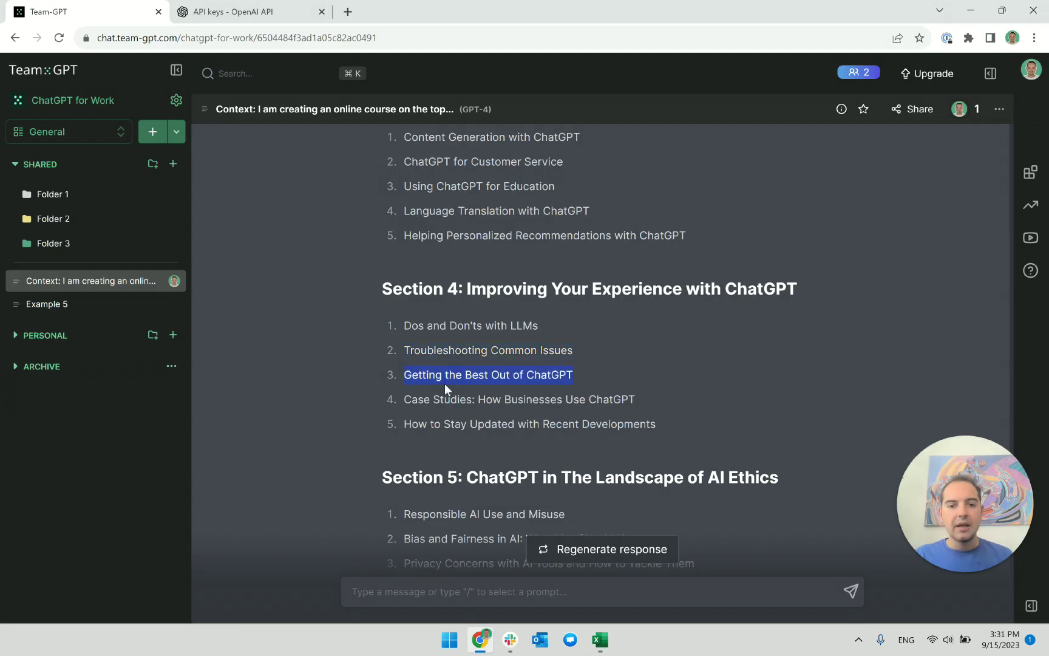
triple_click(447, 400)
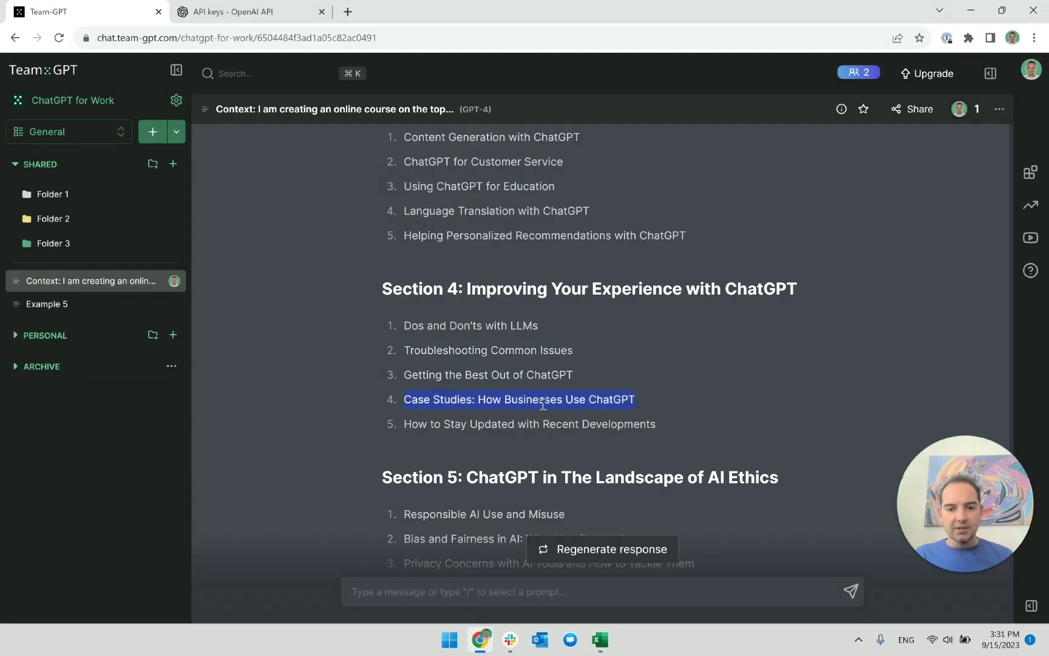
click(541, 423)
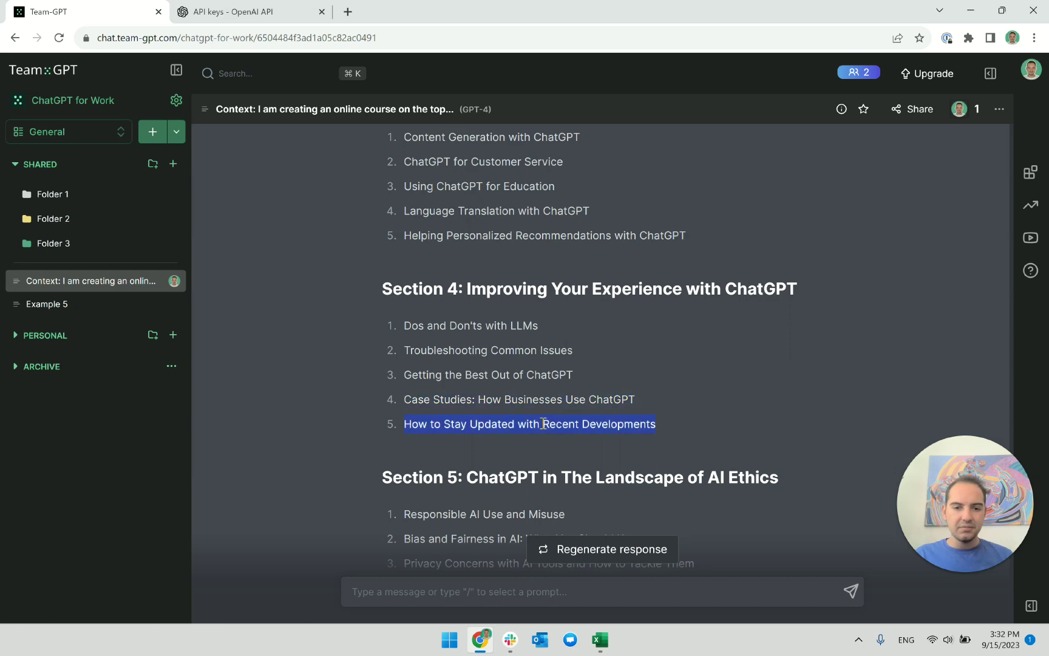
triple_click(541, 396)
click(524, 396)
double_click(524, 396)
click(524, 395)
double_click(523, 396)
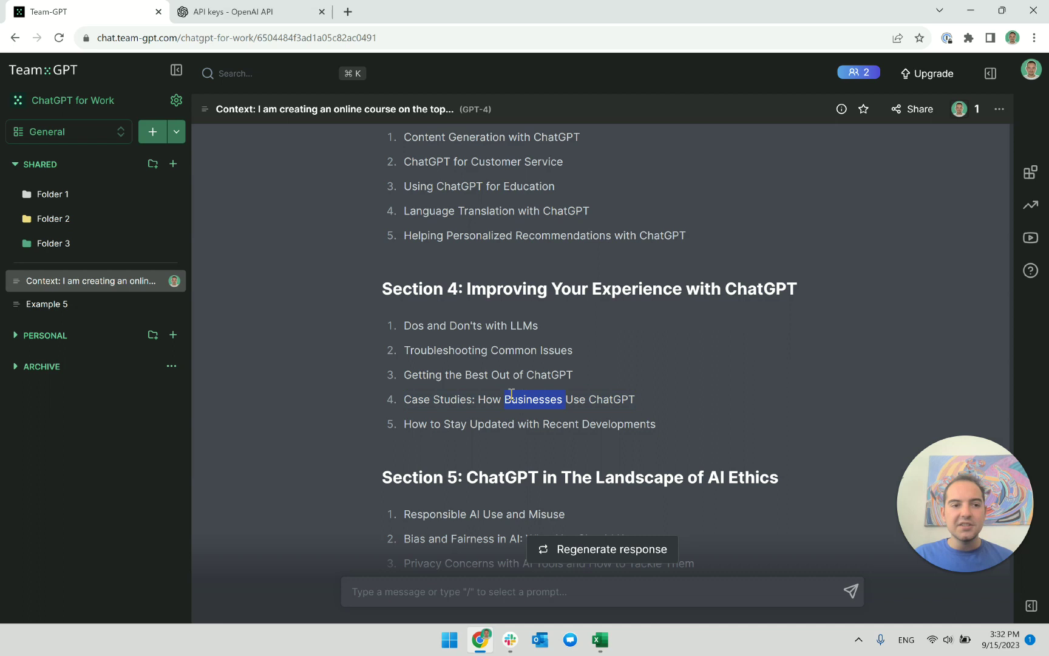
triple_click(471, 399)
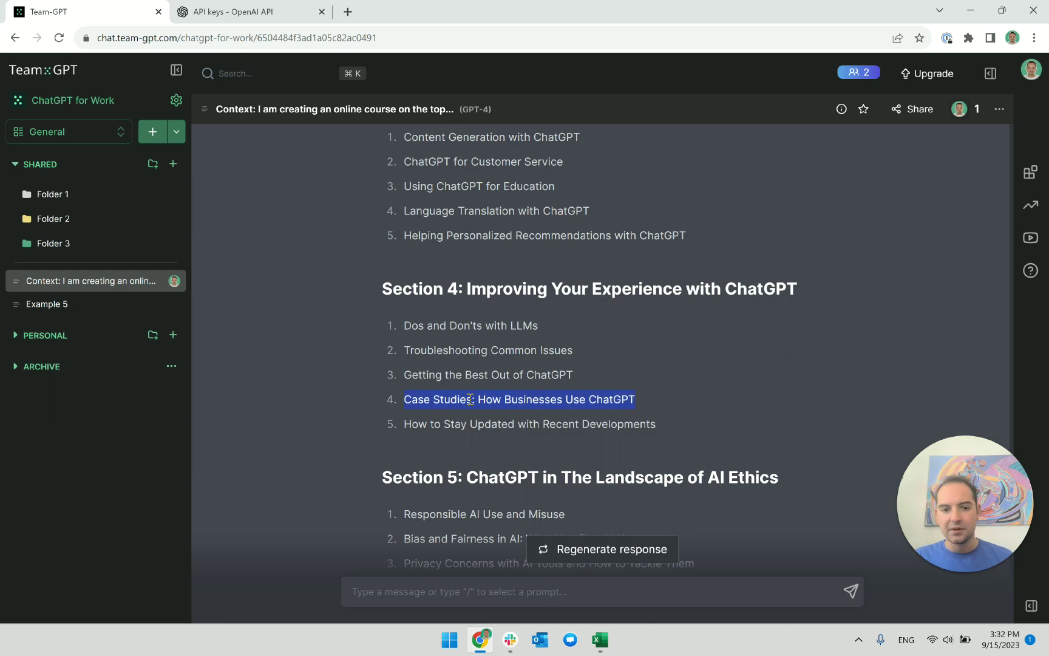
Copy the title "How to Stay Updated with Recent Developments" from Section 4 and locate the Conclusion section in the Excel outline.
triple_click(489, 429)
key(ctrl+c)
scroll(498, 426, down, 1)
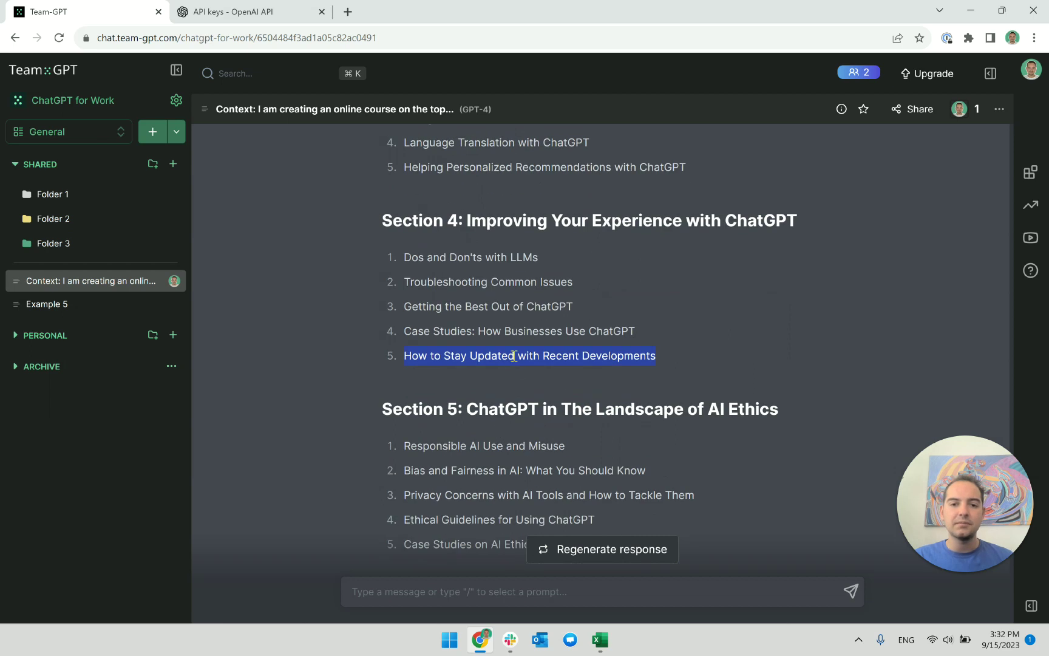
key(alt+Tab)
scroll(366, 510, down, 20)
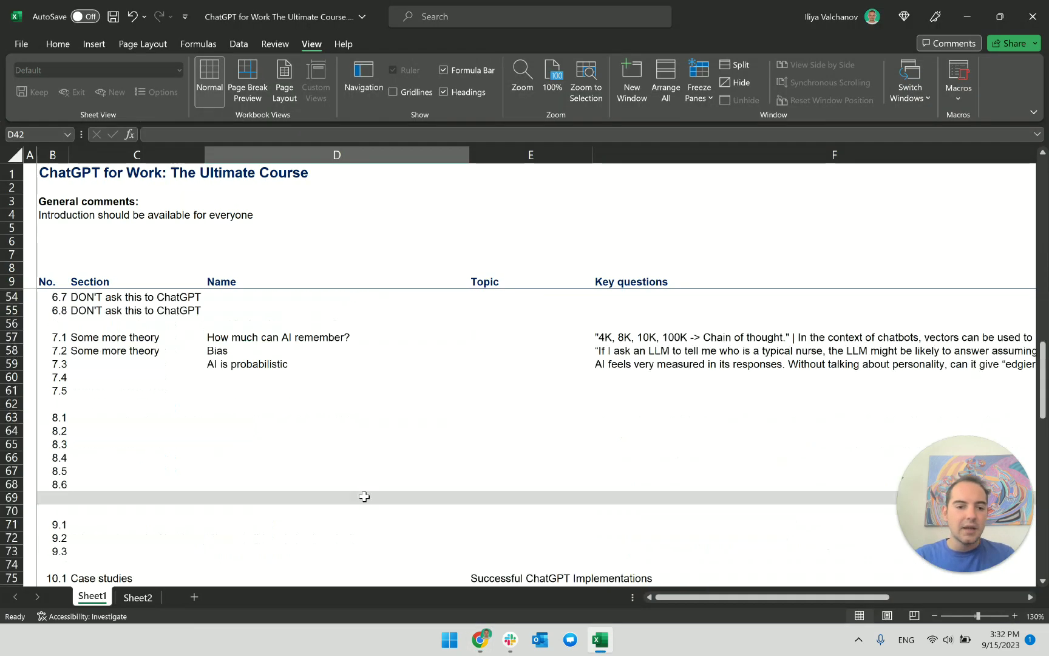
scroll(364, 495, down, 3)
scroll(341, 480, up, 1)
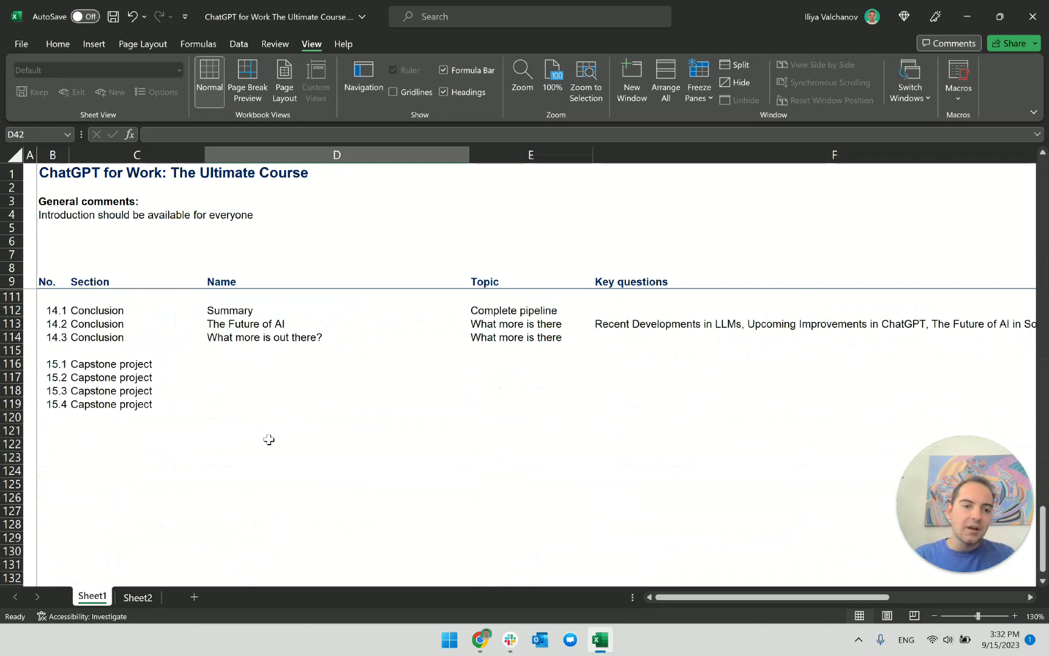
scroll(230, 361, up, 2)
click(231, 363)
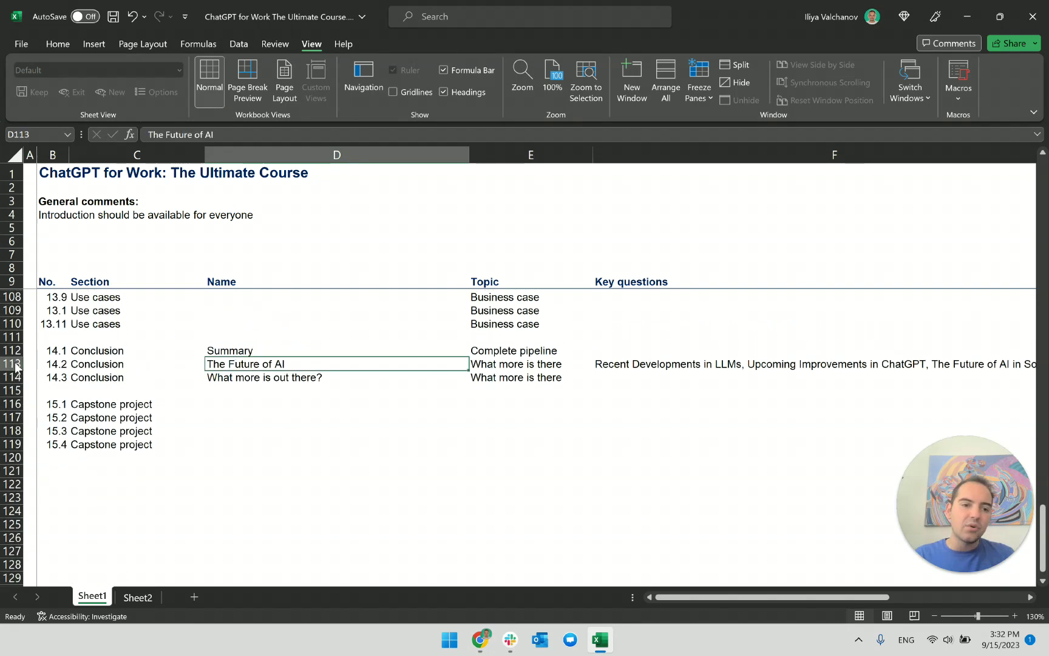
key(alt+Tab)
scroll(76, 387, up, 2)
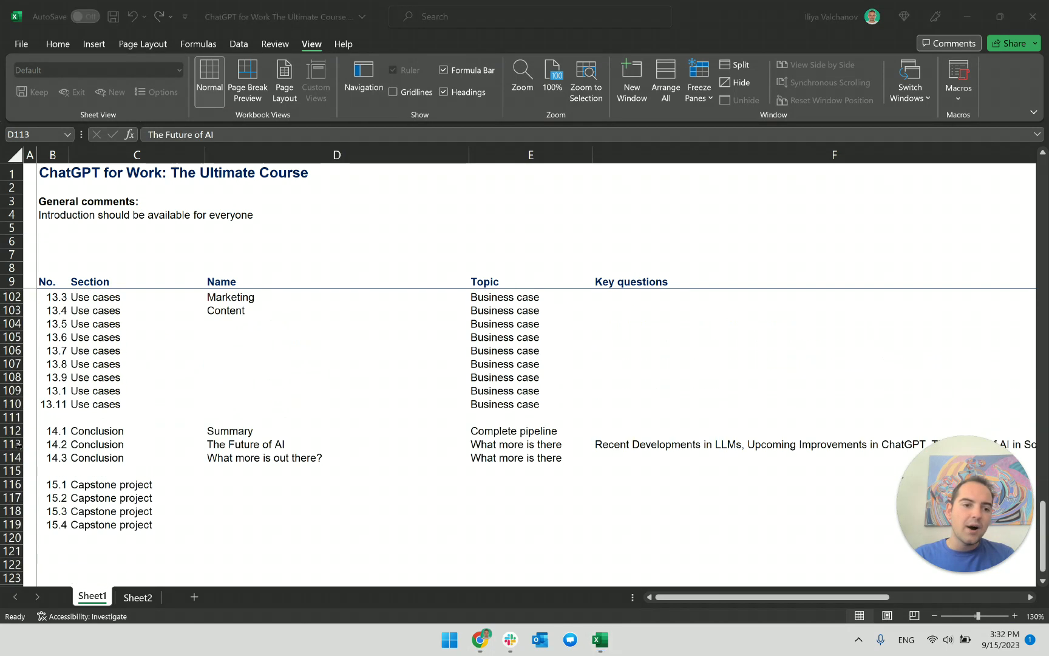
Insert a row above "The Future of AI" and paste "How to Stay Updated with Recent Developments" as its lecture name.
click(12, 444)
right_click(12, 444)
click(61, 313)
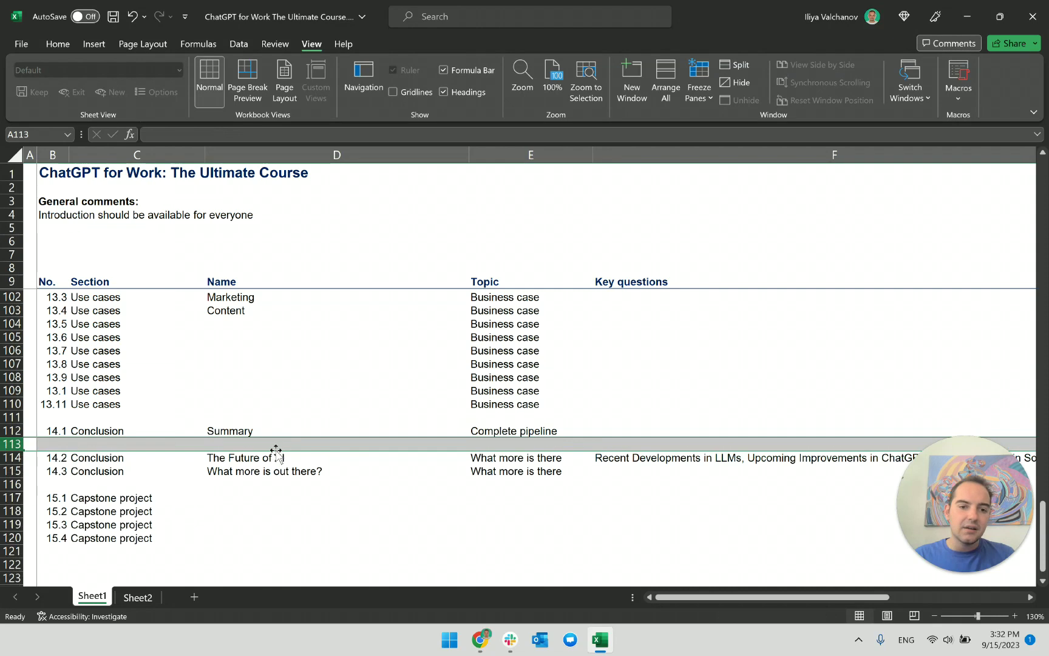
double_click(279, 446)
key(ctrl+v)
key(Return)
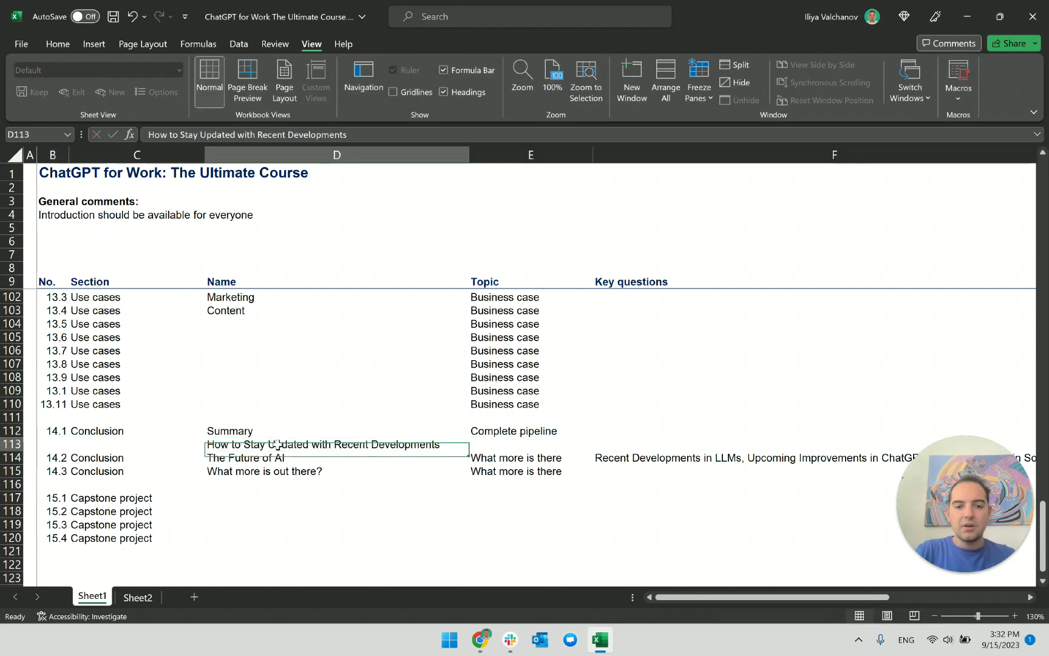
Renumber the three Conclusion lectures from "How to Stay Updated with Recent Developments" onward as 14.2, 14.3 and 14.4.
key(Up)
key(Left)
key(Left)
key(Up)
key(Down)
key(Down)
key(shift+Down)
key(ctrl+x)
key(Up)
key(ctrl+v)
key(shift+Down)
drag(68, 464, 69, 478)
Enter "A list of resources" in Key questions for "How to Stay Updated with Recent Developments".
click(643, 443)
text(A list of resources)
key(Return)
key(Left)
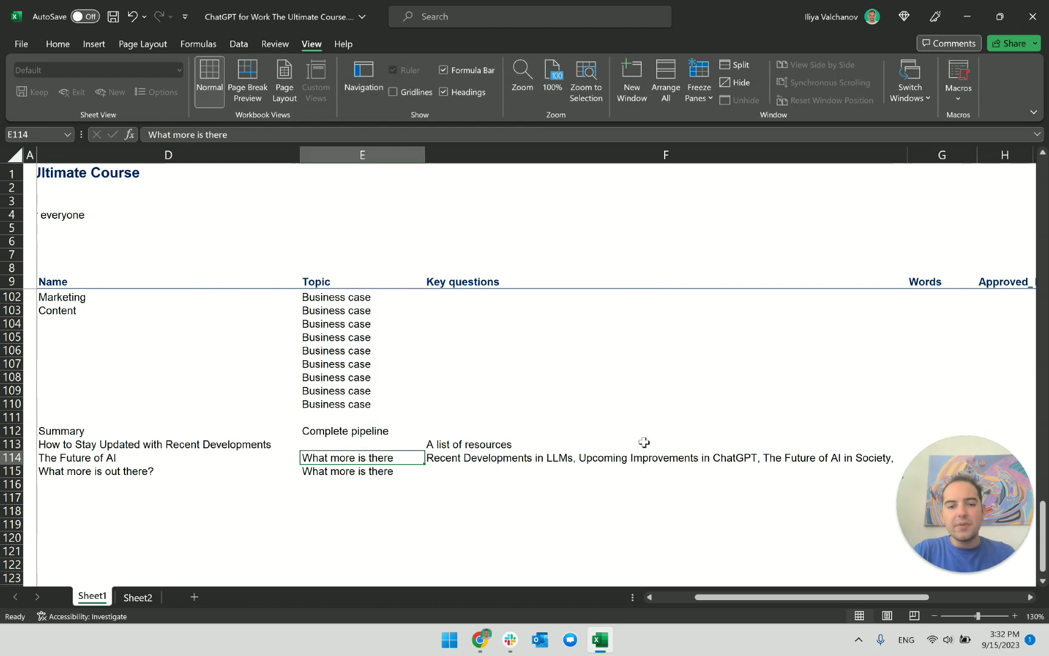
key(Left)
key(Left)
key(Up)
key(Left)
Switch to Team-GPT and examine Sections 5 and 6, comparing the Section 6 case studies with the Section 3 practical applications.
key(alt+Tab)
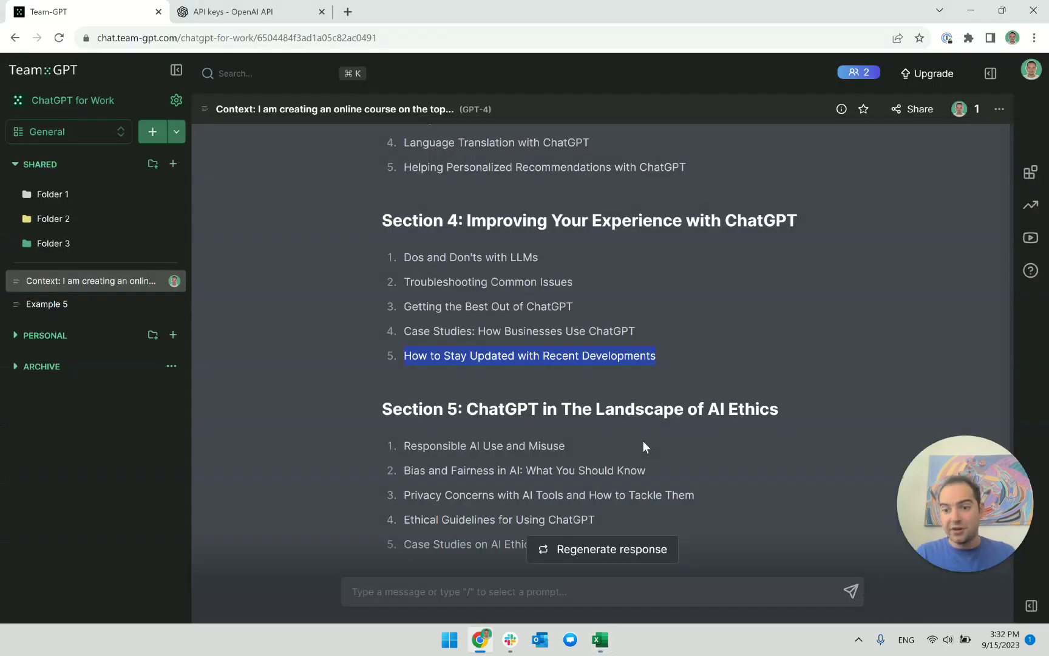
scroll(644, 441, down, 1)
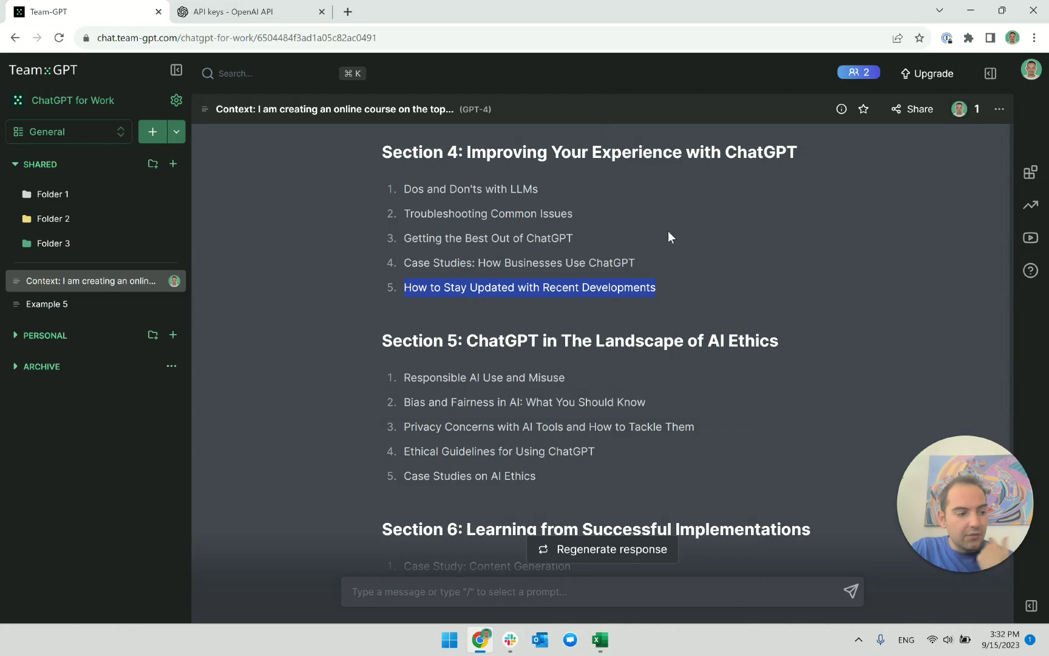
click(569, 345)
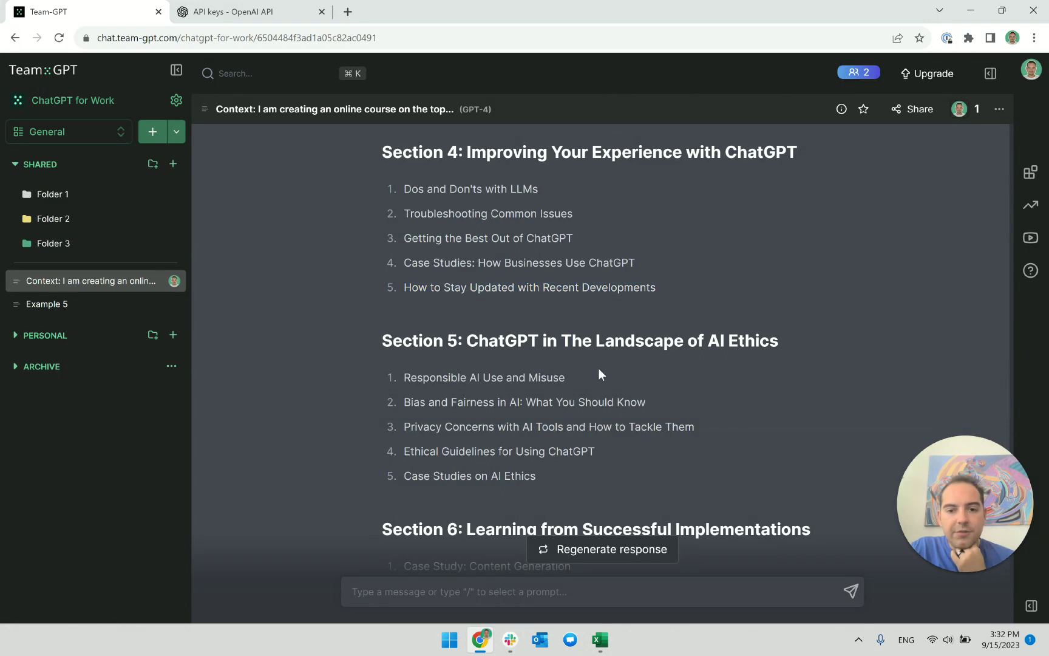
scroll(621, 340, down, 1)
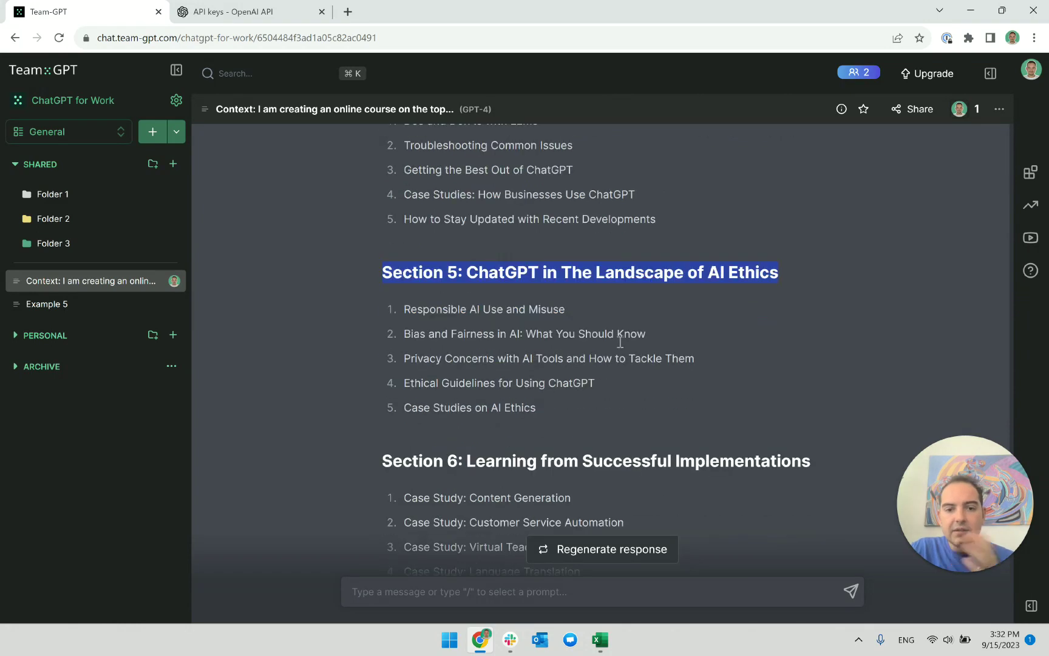
scroll(620, 342, down, 3)
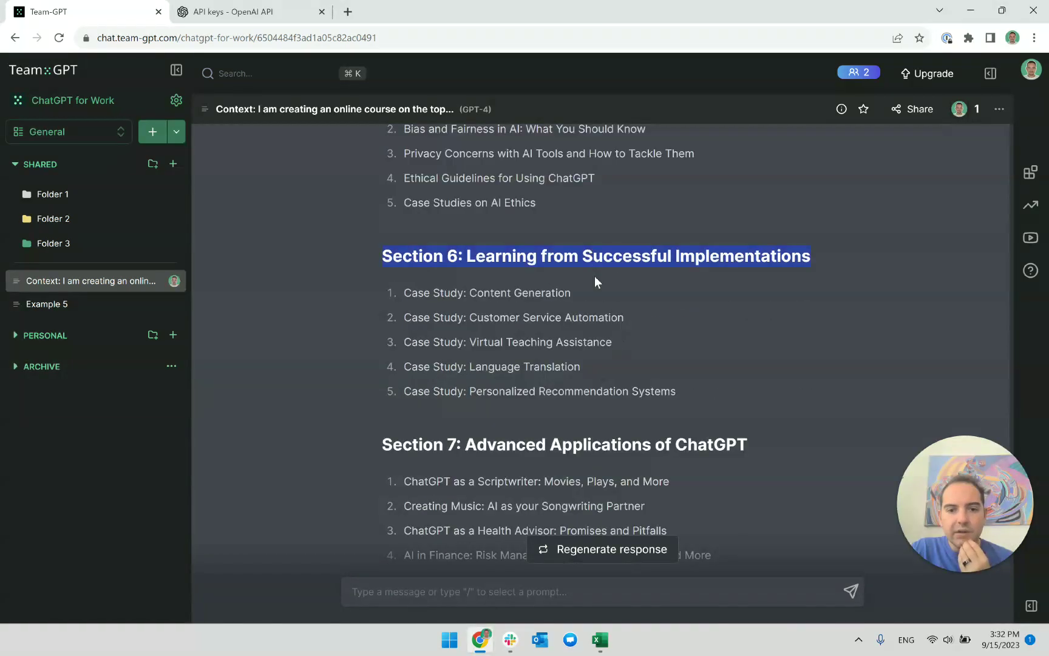
drag(719, 391, 394, 296)
click(501, 307)
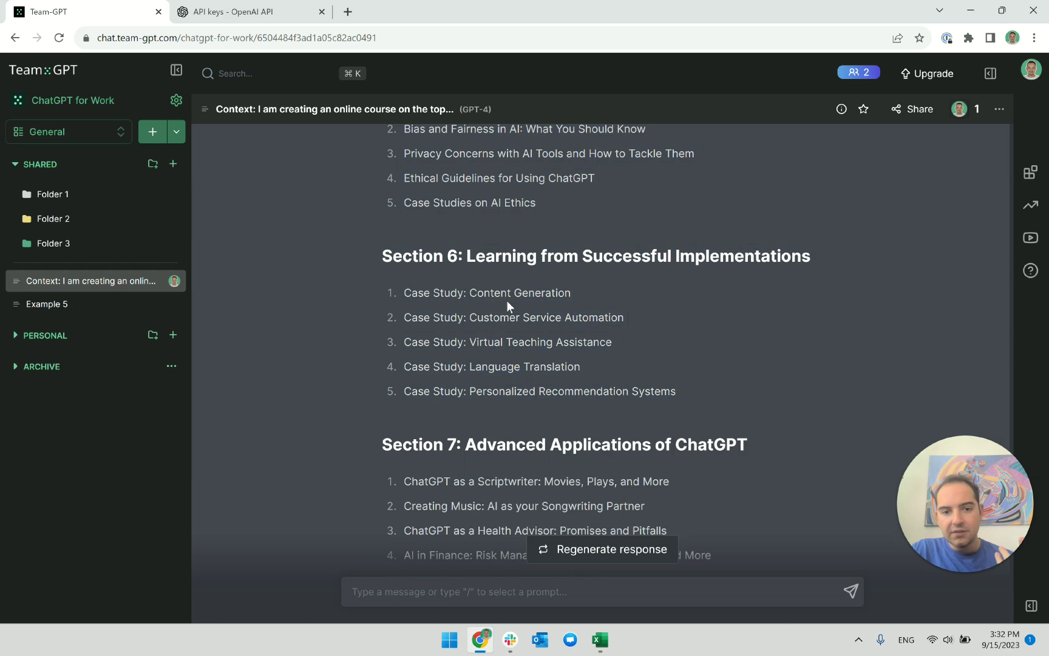
scroll(508, 304, up, 9)
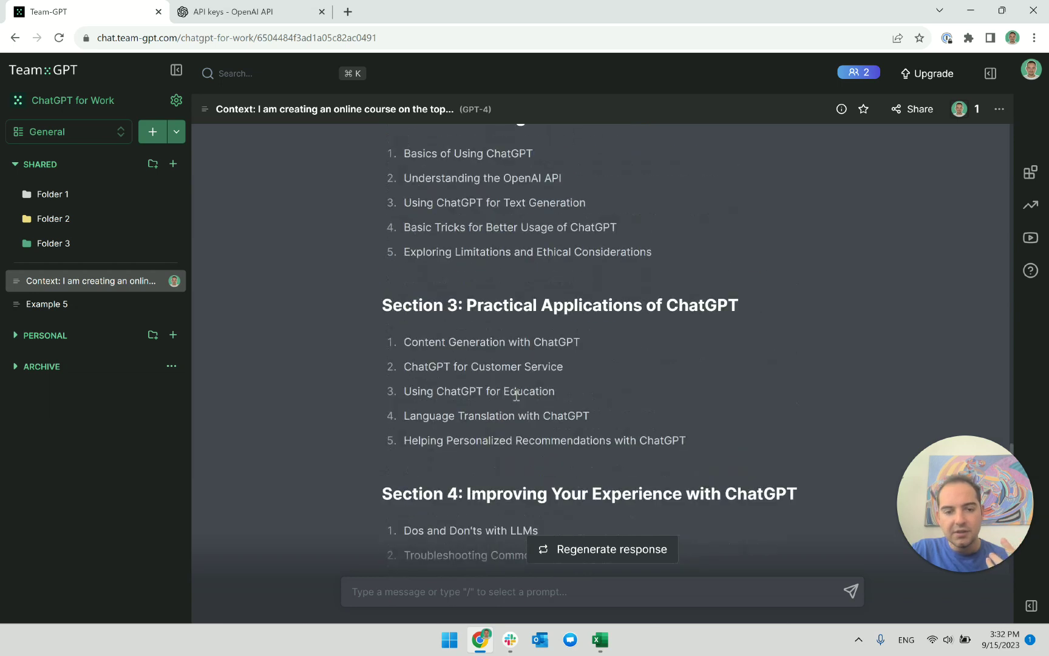
drag(686, 440, 374, 312)
scroll(529, 419, down, 9)
drag(675, 460, 379, 370)
click(461, 408)
scroll(629, 398, down, 5)
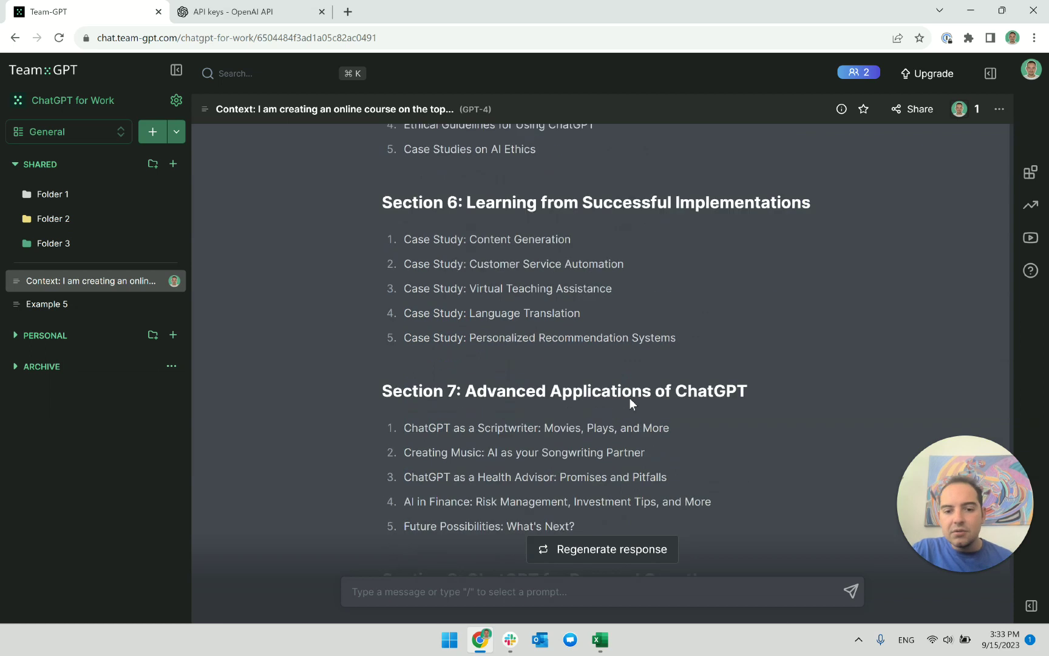
scroll(630, 398, up, 1)
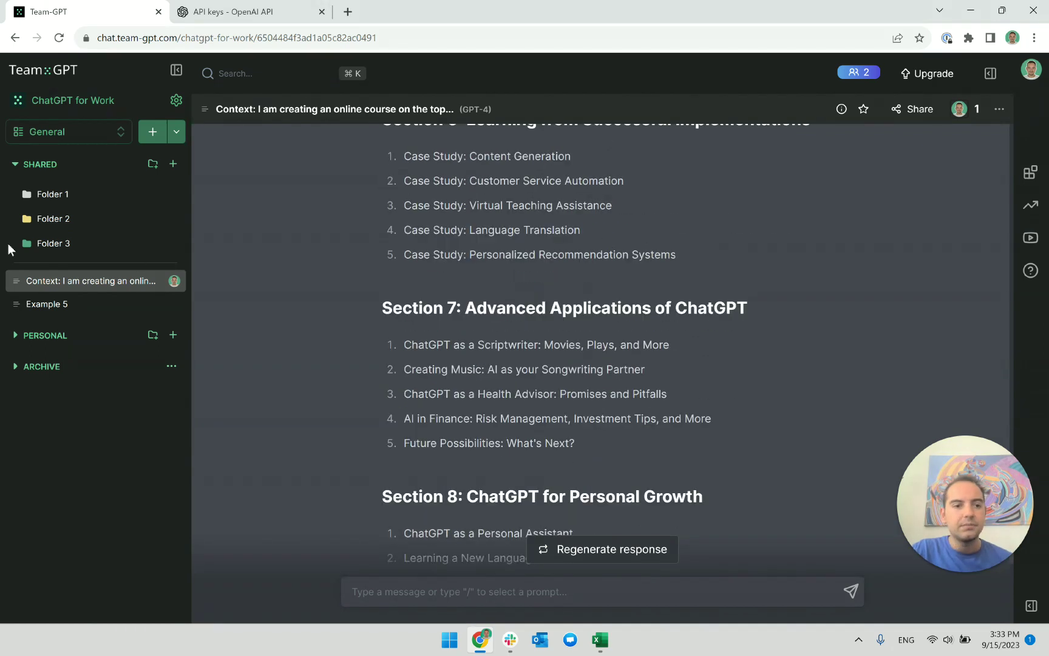
Examine the Section 7 lecture ideas on scriptwriting, music, health advice and finance.
triple_click(493, 341)
click(572, 351)
triple_click(572, 351)
click(572, 350)
triple_click(592, 345)
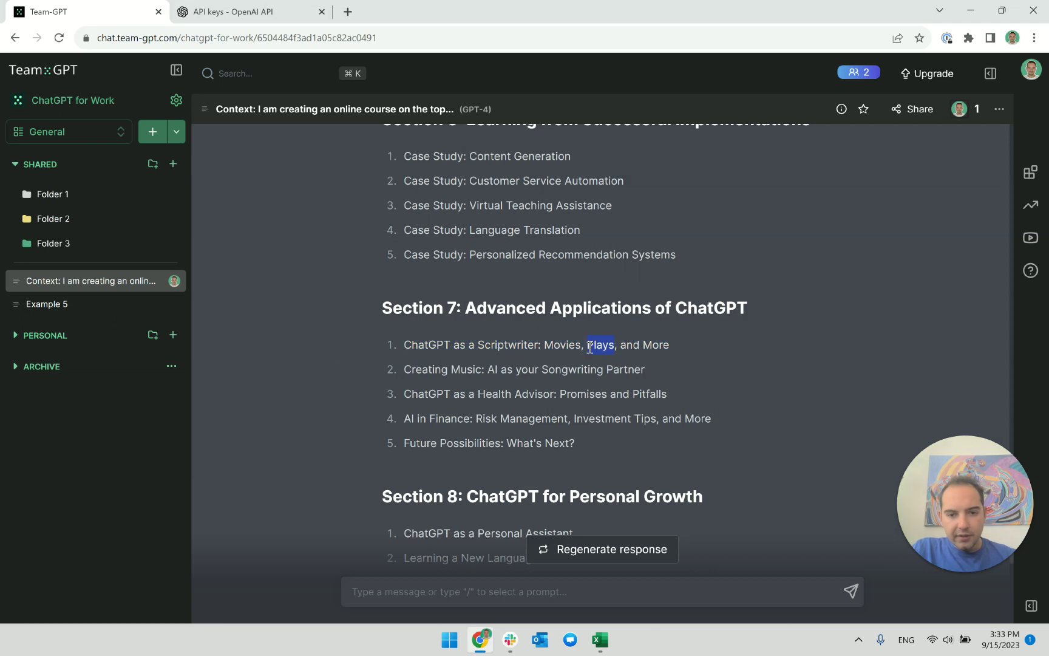
click(567, 380)
triple_click(563, 395)
click(619, 418)
triple_click(606, 395)
triple_click(586, 418)
click(575, 432)
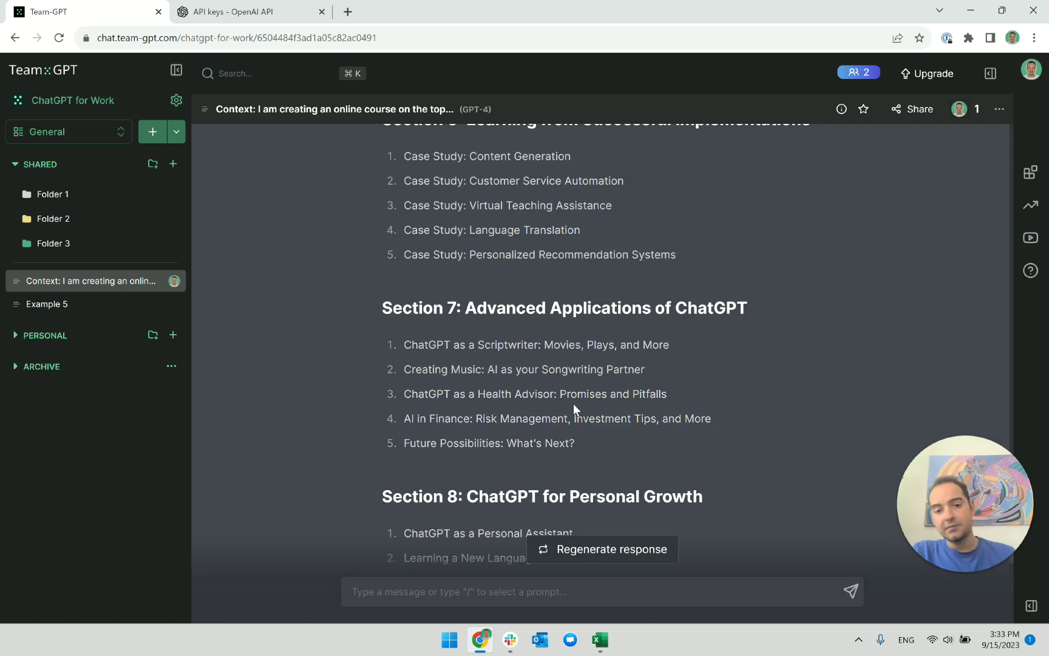
Copy "ChatGPT as a Scriptwriter: Movies, Plays, and More" from Section 7 and paste it as the name of Use cases lecture 13.5 in Excel.
triple_click(484, 355)
key(ctrl+c)
key(alt+Tab)
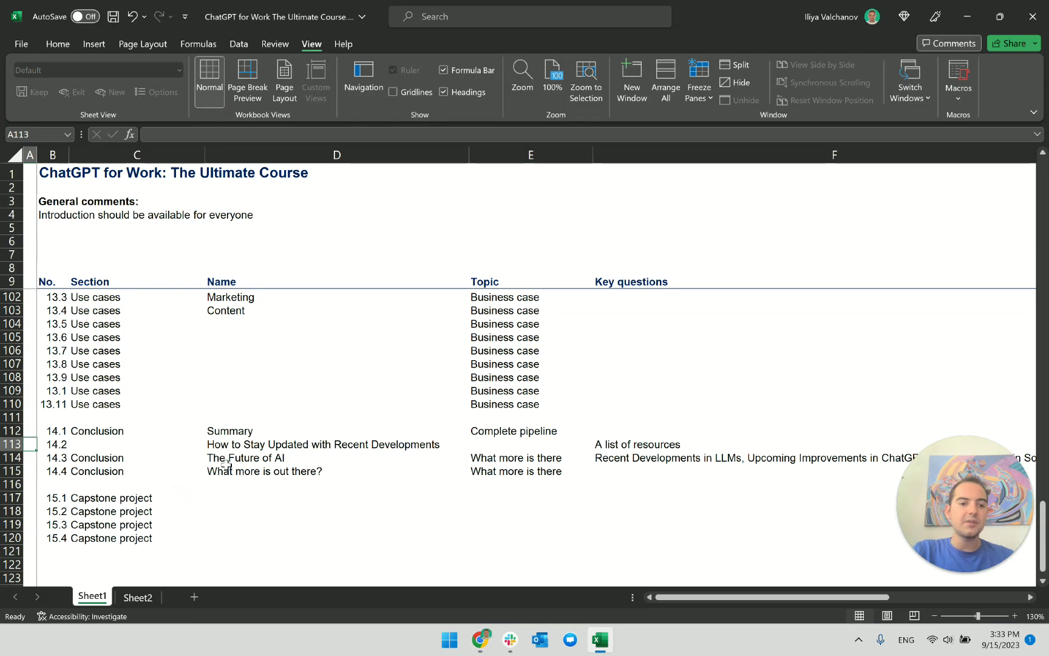
click(97, 431)
scroll(182, 425, up, 2)
scroll(194, 421, up, 9)
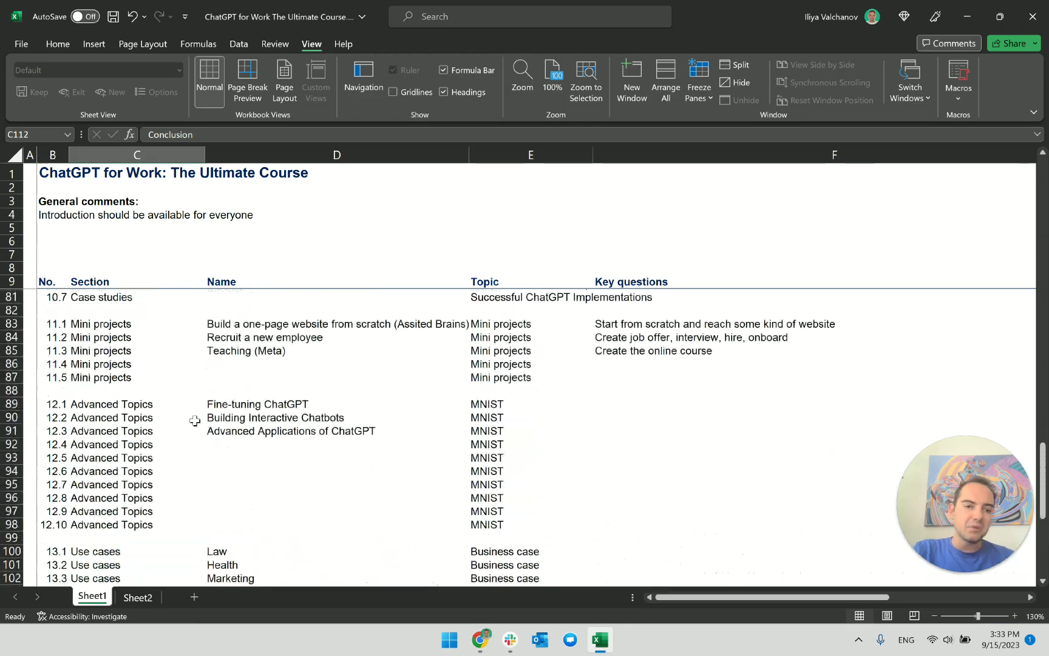
click(261, 379)
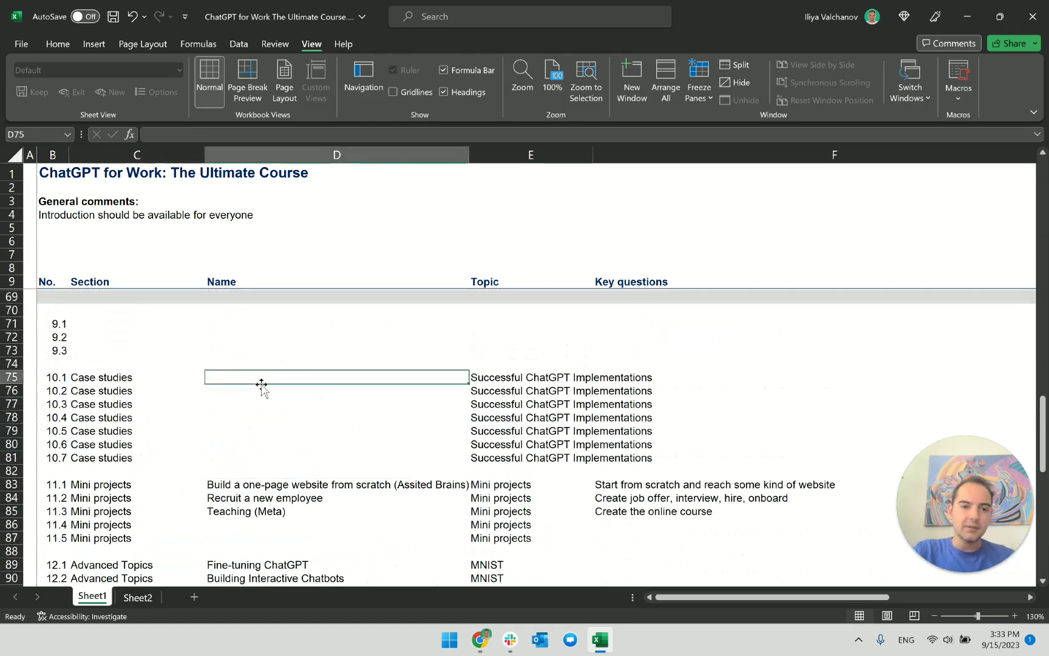
double_click(261, 379)
scroll(262, 400, down, 1)
scroll(264, 420, down, 4)
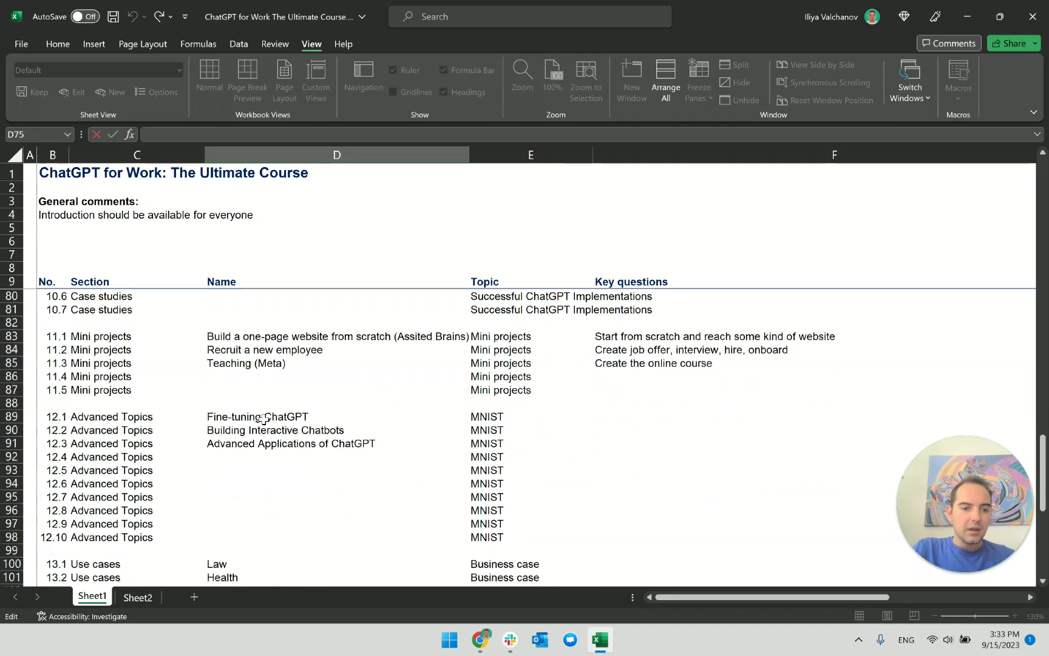
scroll(264, 419, up, 3)
scroll(264, 419, down, 4)
scroll(264, 419, down, 3)
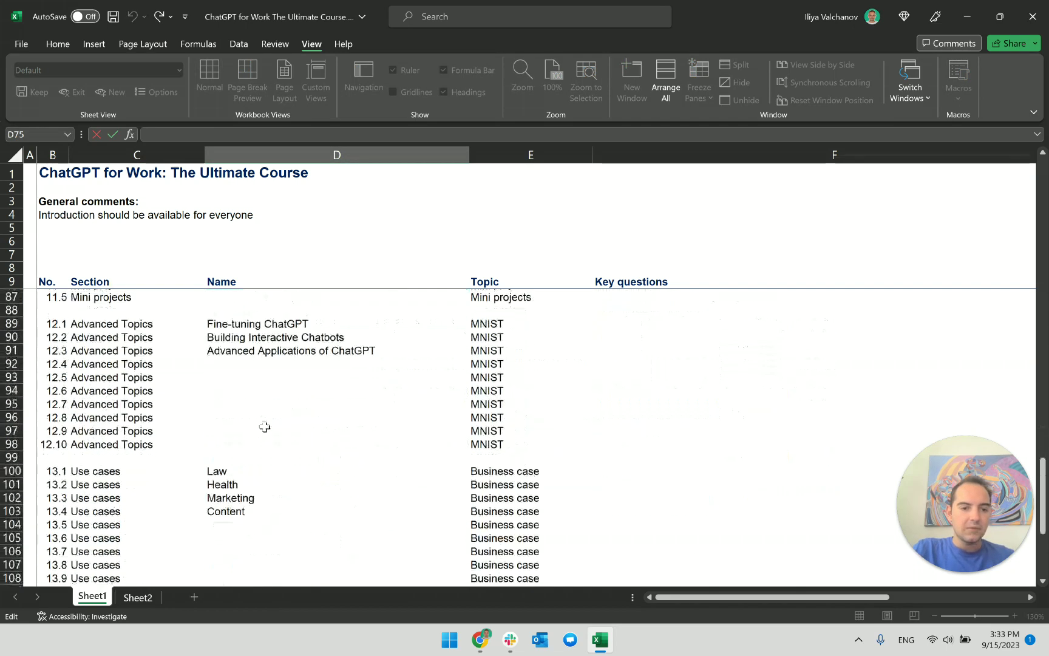
click(328, 448)
key(ctrl+v)
key(Return)
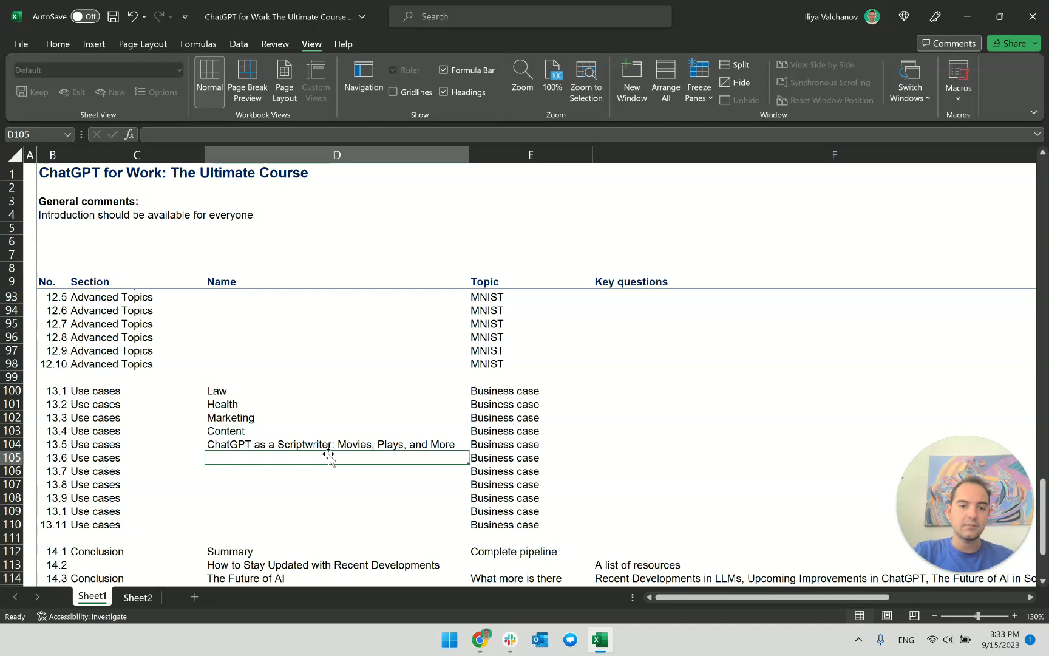
Copy "Creating Music: AI as your Songwriting Partner" from Team-GPT into the Excel outline as the name of lecture 13.6.
key(alt+Tab)
triple_click(470, 369)
key(ctrl+c)
key(alt+Tab)
key(ctrl+v)
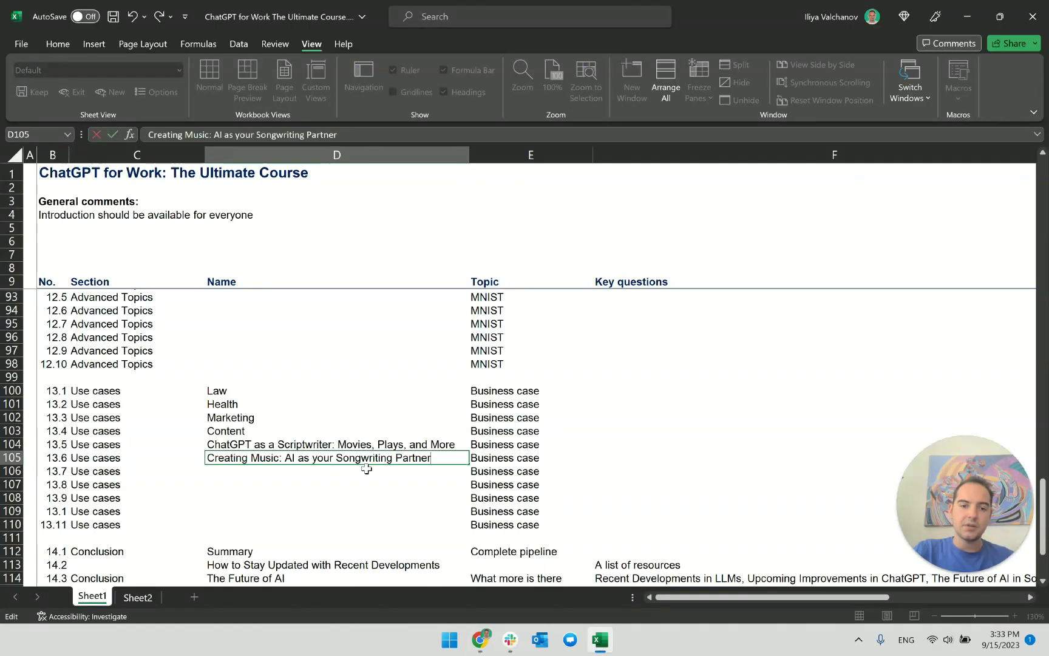
key(Return)
Copy "ChatGPT as a Health Advisor: Promises and Pitfalls" from Team-GPT into the Excel outline as the name of lecture 13.7.
key(alt+Tab)
triple_click(513, 393)
key(ctrl+c)
key(alt+Tab)
key(ctrl+v)
Copy "AI in Finance: Risk Management, Investment Tips, and More" from Team-GPT into the Excel outline as the name of lecture 13.8.
key(alt+Tab)
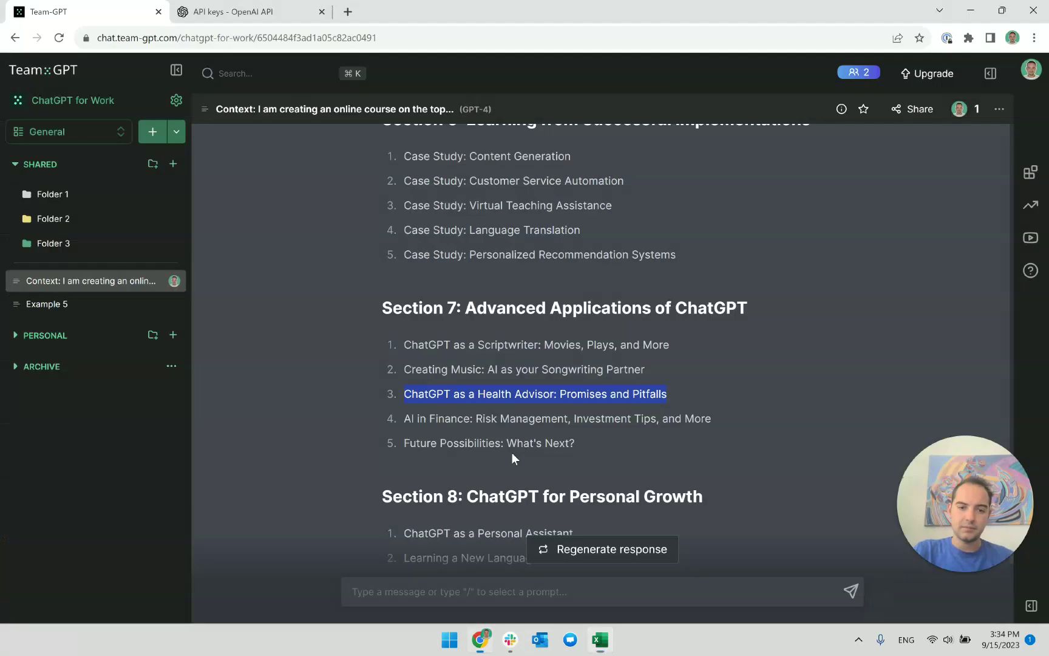
triple_click(534, 418)
key(ctrl+c)
key(alt+Tab)
key(ctrl+v)
key(Return)
Check the Excel outline, then return to Team-GPT and examine "Future Possibilities: What's Next?" and Section 8 on personal growth.
key(alt+Tab)
key(alt+Tab)
scroll(330, 456, down, 4)
scroll(330, 456, up, 14)
key(alt+Tab)
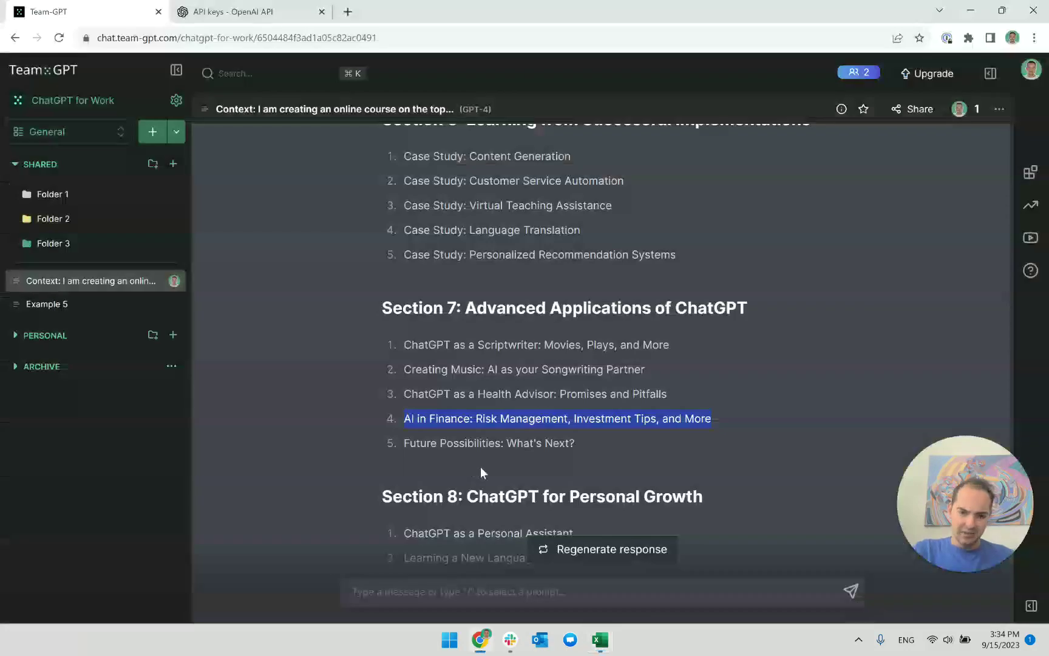
triple_click(553, 450)
scroll(553, 455, down, 3)
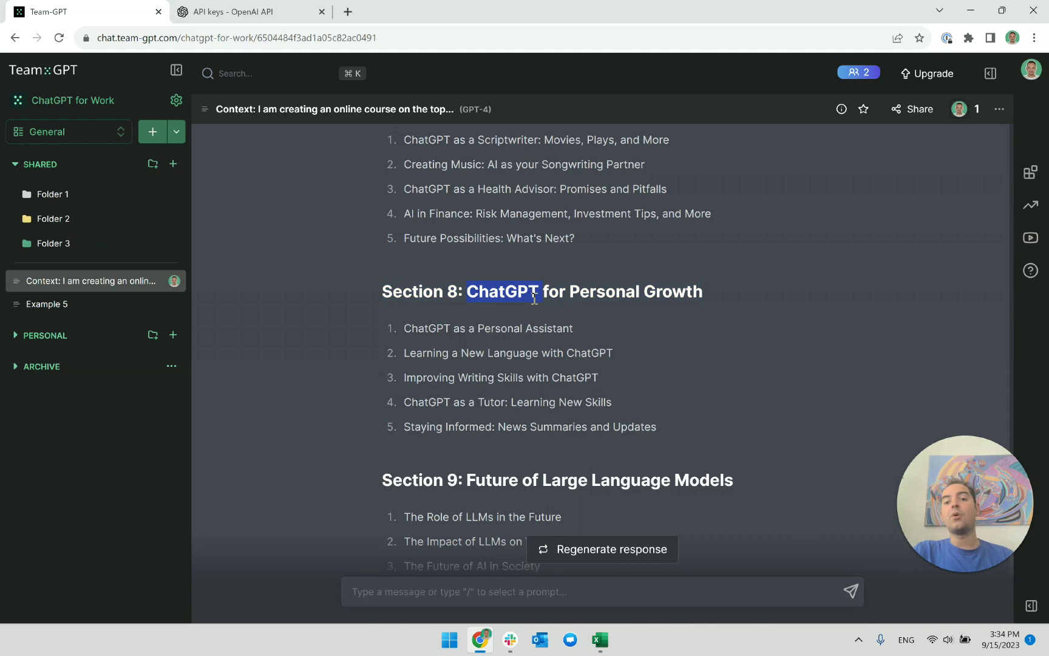
Switch to the Excel outline and enter "Personal Growth" as the section of lecture 8.1.
key(alt+Tab)
scroll(152, 432, down, 10)
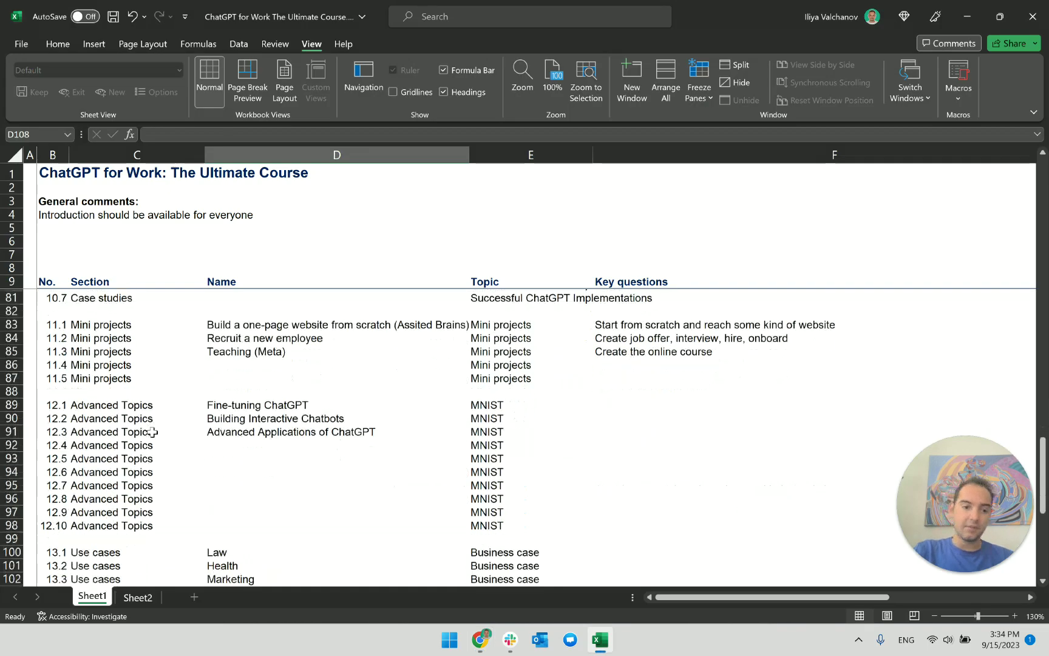
scroll(140, 430, up, 15)
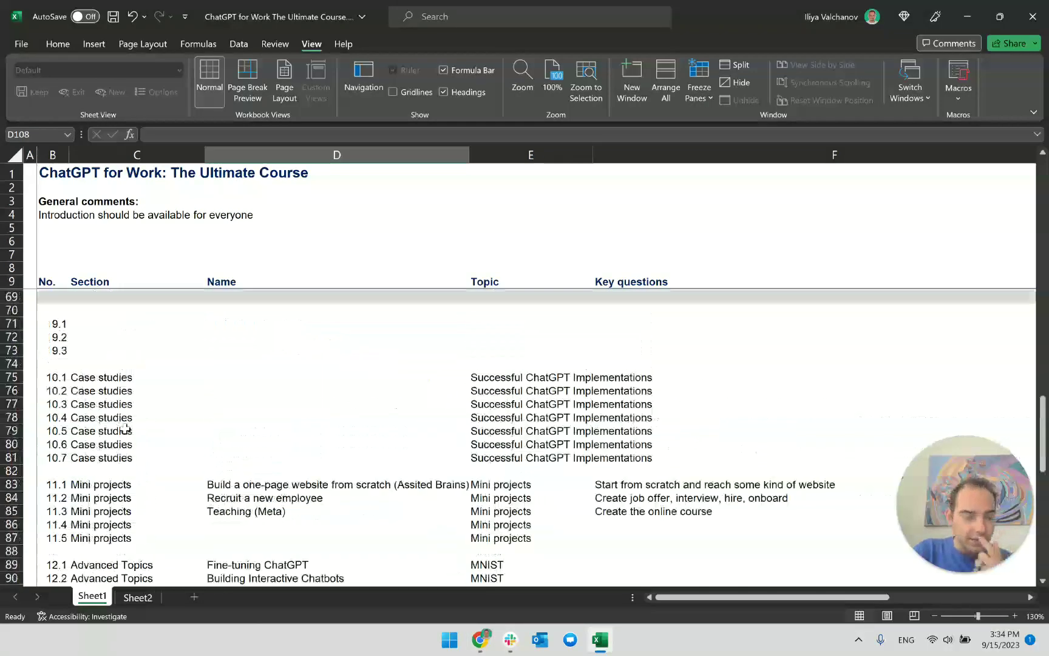
scroll(125, 429, up, 1)
click(105, 377)
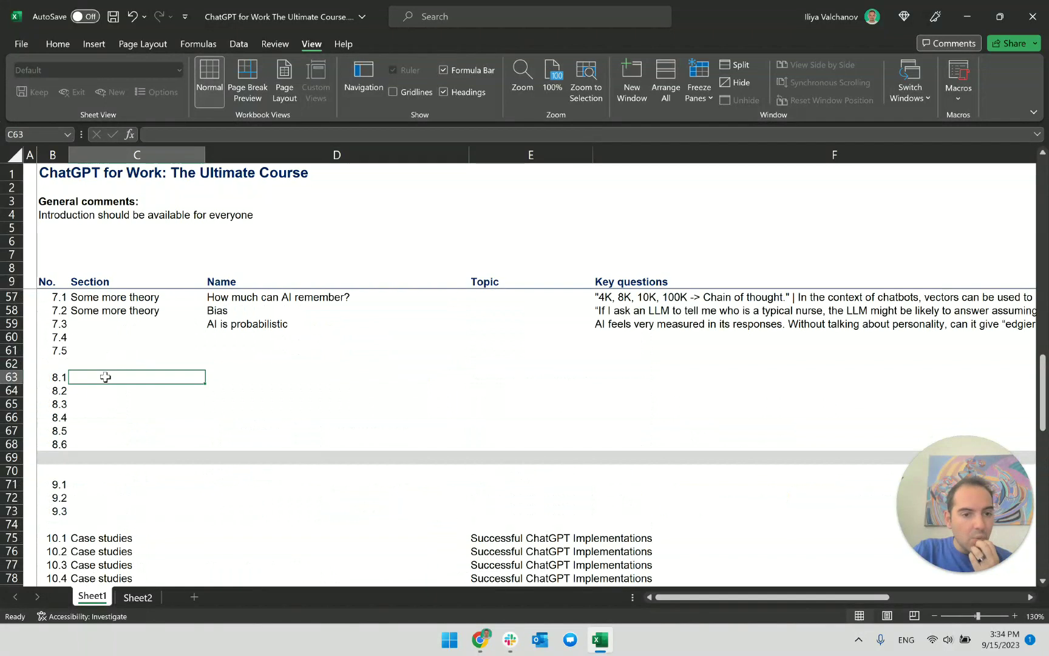
text(AS)
text(erson)
text(al Growth)
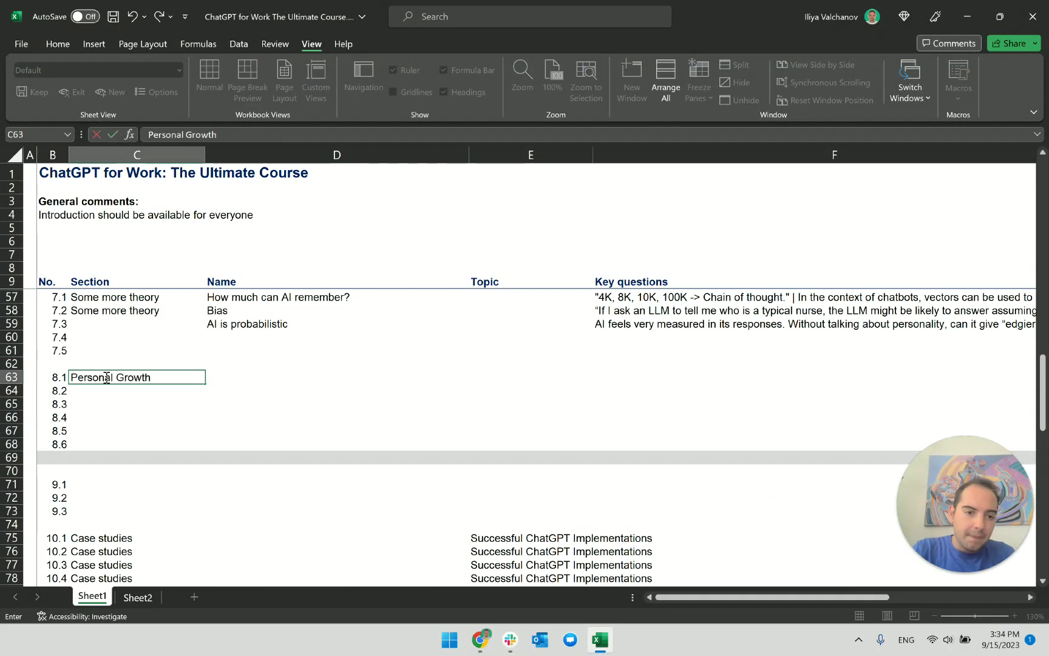
key(Return)
Copy the "Personal Growth" section label down to lectures 8.2 through 8.6.
click(105, 377)
key(ctrl+c)
key(shift+Down)
key(shift+Down)
key(shift+Down)
key(shift+Down)
key(shift+Down)
key(ctrl+v)
key(Escape)
key(Right)
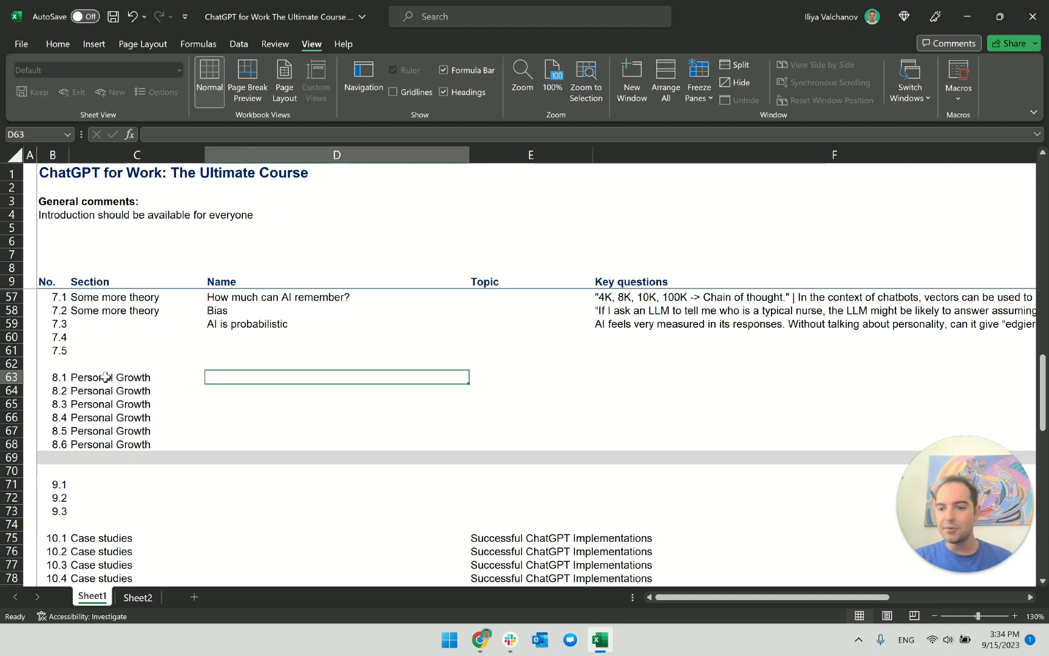
Copy "ChatGPT as a Personal Assistant" from Section 8 in Team-GPT into the Excel outline as the name of lecture 8.1.
key(alt+Tab)
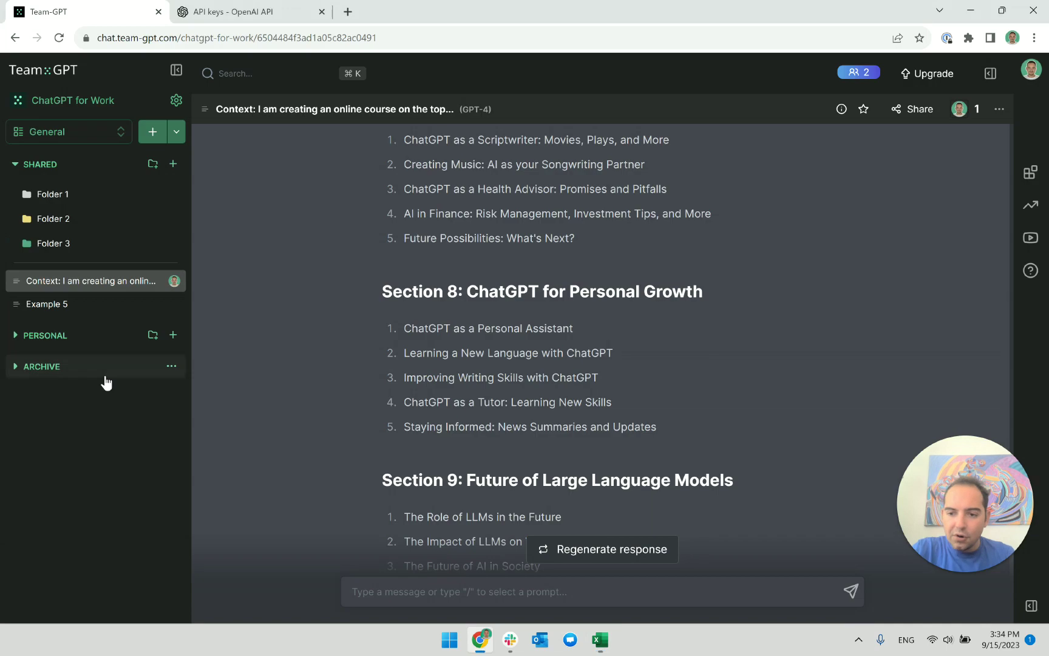
drag(659, 425, 415, 330)
triple_click(473, 329)
key(ctrl+c)
key(alt+Tab)
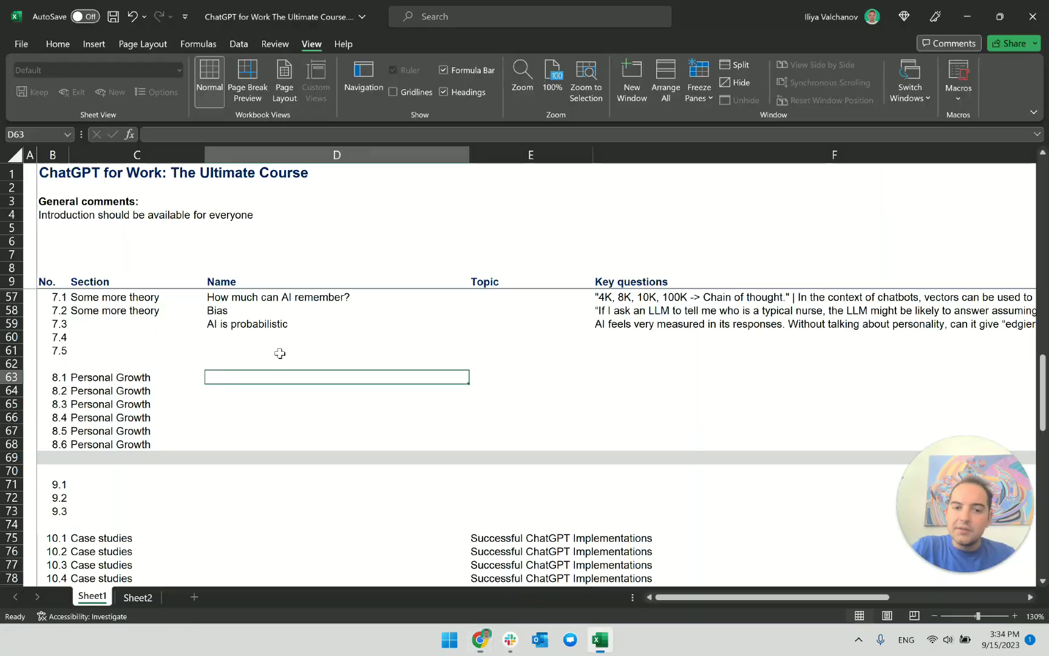
key(ctrl+v)
Copy "Learning a New Language with ChatGPT" from Team-GPT into the Excel outline as the name of lecture 8.2.
key(alt+Tab)
triple_click(539, 352)
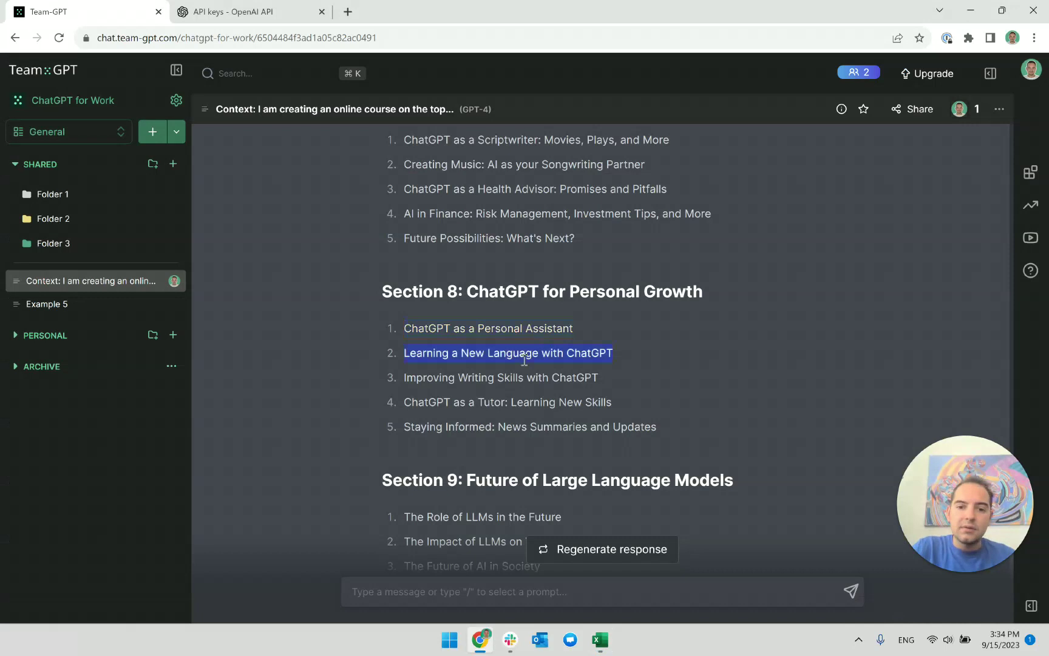
key(ctrl+c)
key(alt+Tab)
key(F2)
key(ctrl+v)
key(Return)
Copy "Improving Writing Skills with ChatGPT" from Team-GPT into the Excel outline as the name of lecture 8.3.
key(alt+Tab)
triple_click(534, 377)
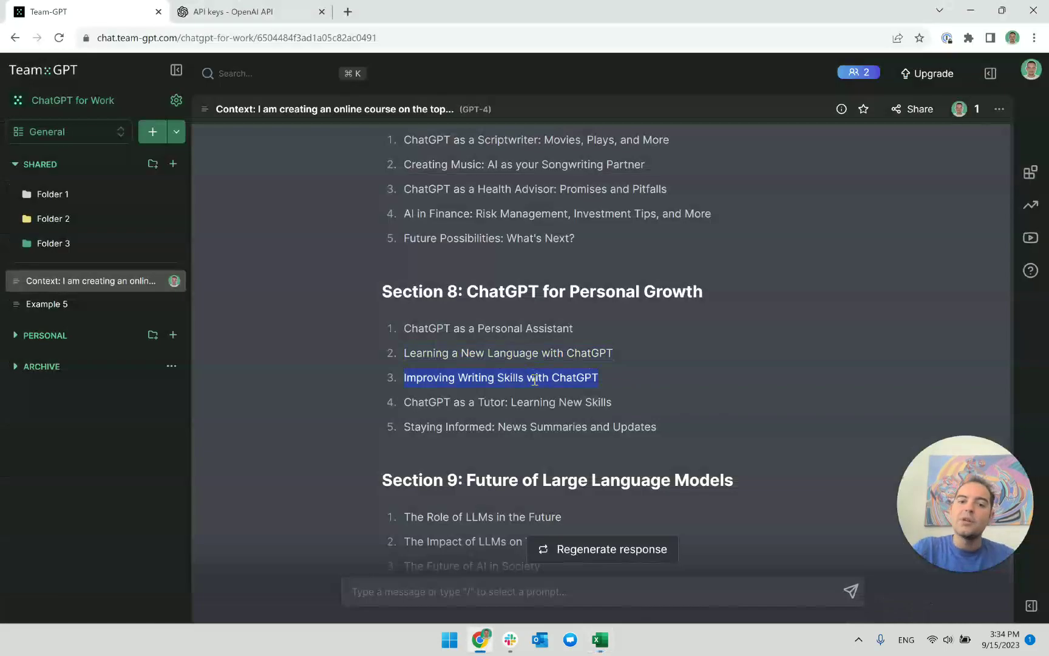
key(ctrl+c)
key(alt+Tab)
key(ctrl+v)
key(F2)
key(Return)
Copy "ChatGPT as a Tutor: Learning New Skills" from Team-GPT into the Excel outline as the name of lecture 8.4.
key(alt+Tab)
triple_click(475, 401)
key(ctrl+c)
key(alt+Tab)
key(F2)
key(ctrl+v)
key(Return)
Copy "Staying Informed: News Summaries and Updates" from Team-GPT into the Excel outline as the name of lecture 8.5.
key(alt+Tab)
triple_click(480, 427)
key(ctrl+c)
key(alt+Tab)
key(F2)
key(ctrl+v)
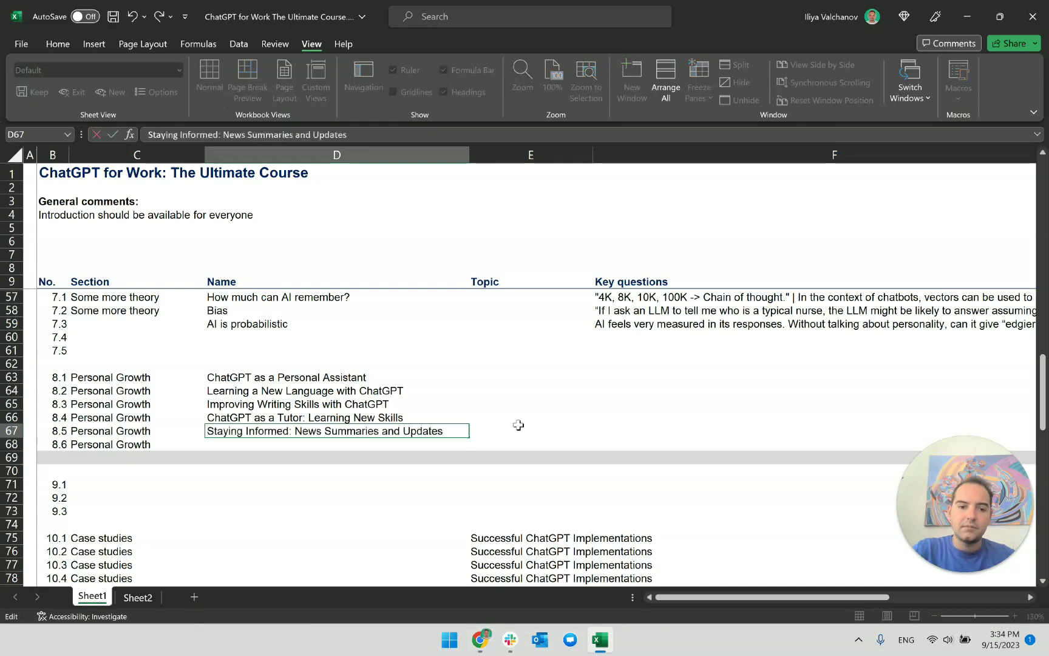
key(Return)
Clear the name "Staying Informed: News Summaries and Updates" from lecture 8.5.
click(293, 383)
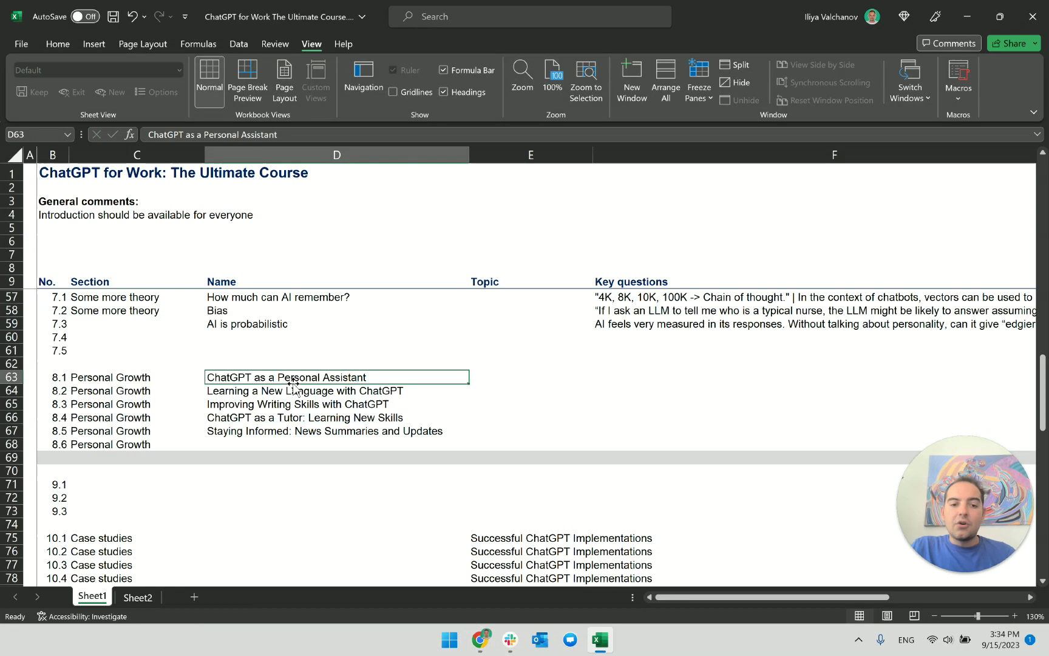
click(314, 434)
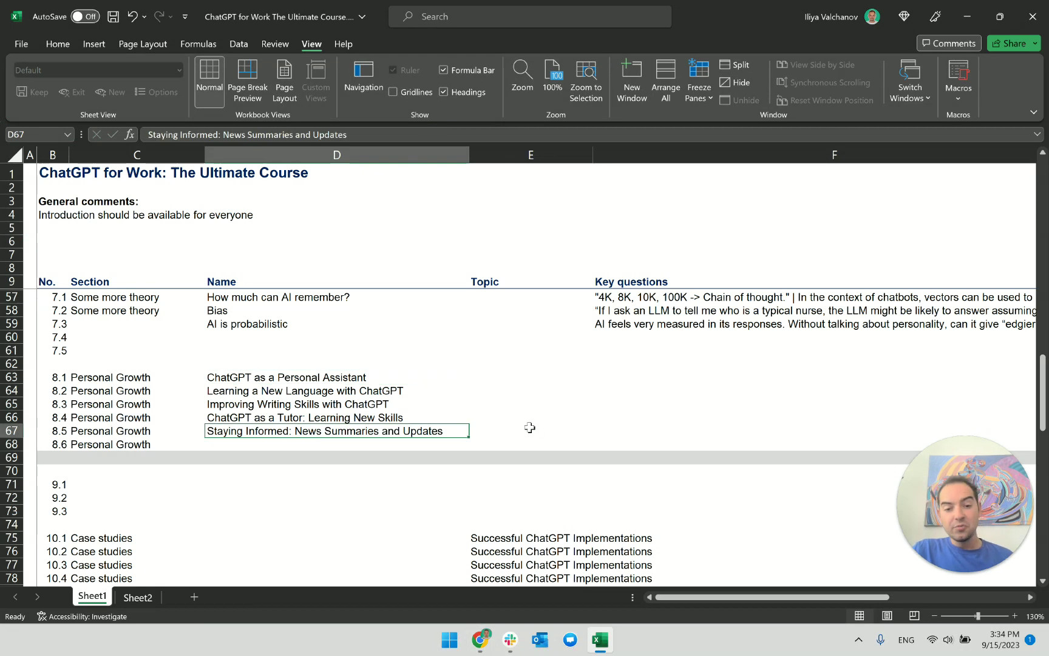
key(Delete)
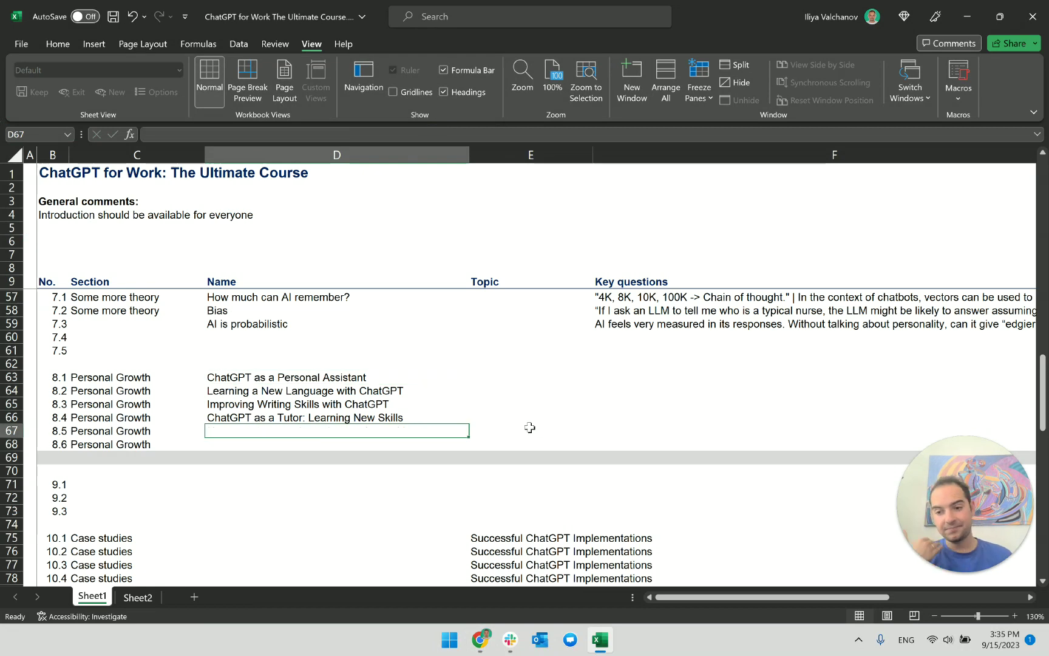
Enter "research more" as the key question of lecture 8.2, "Learning a New Language with ChatGPT".
key(Up)
key(Up)
key(Up)
key(Up)
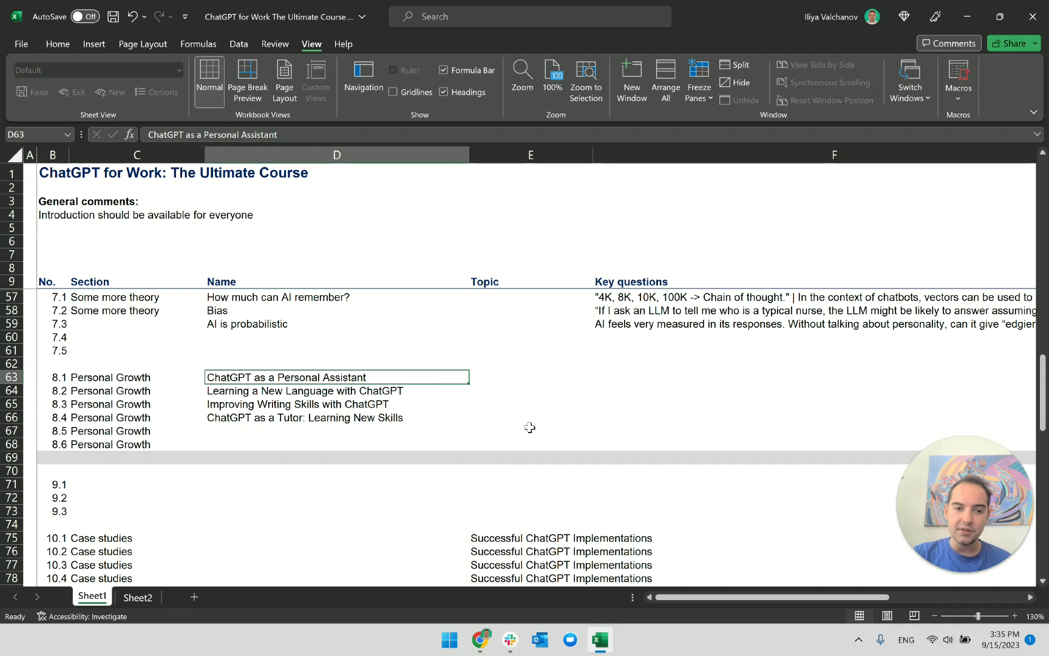
key(Down)
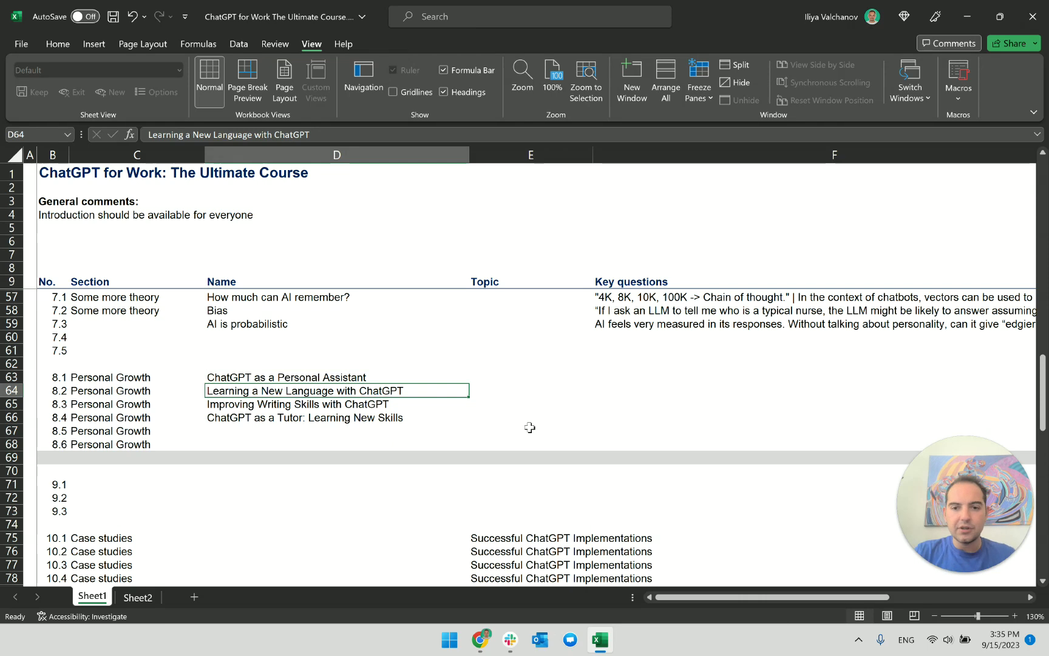
key(Right)
key(Right)
text(reserac)
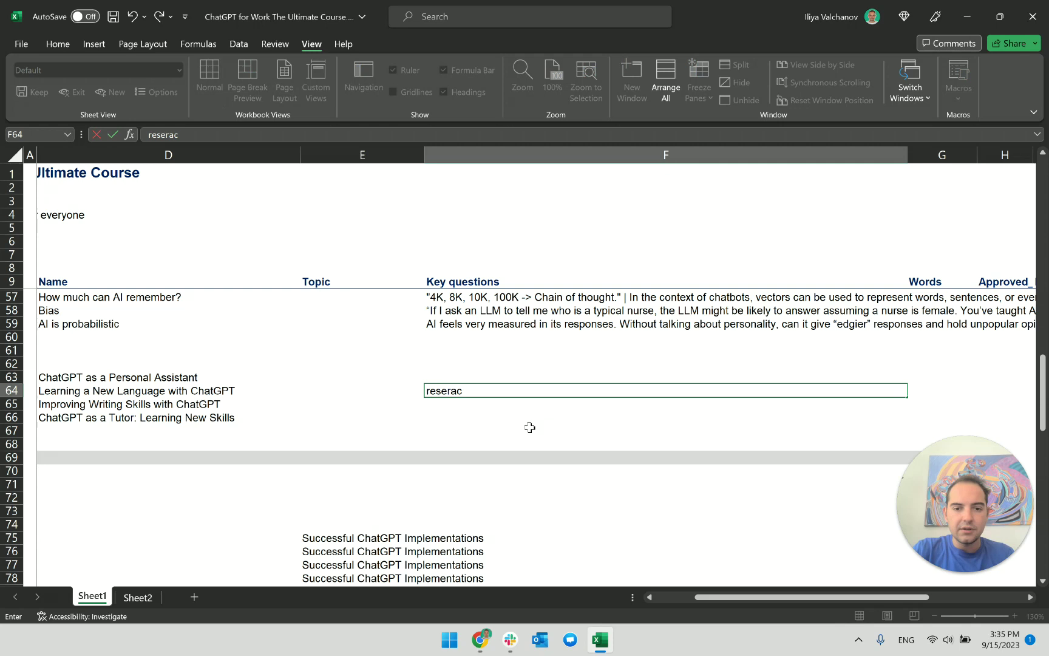
text(h more)
key(ctrl+Return)
Make the "research more" note bold and fill its cell with yellow.
key(ctrl+b)
click(64, 44)
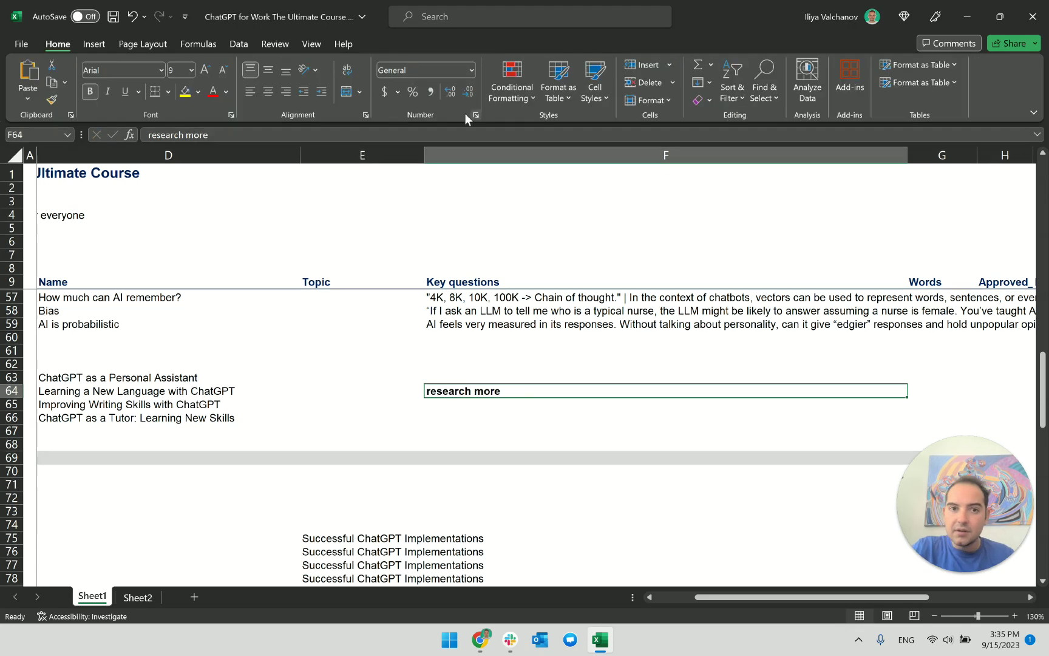
click(198, 92)
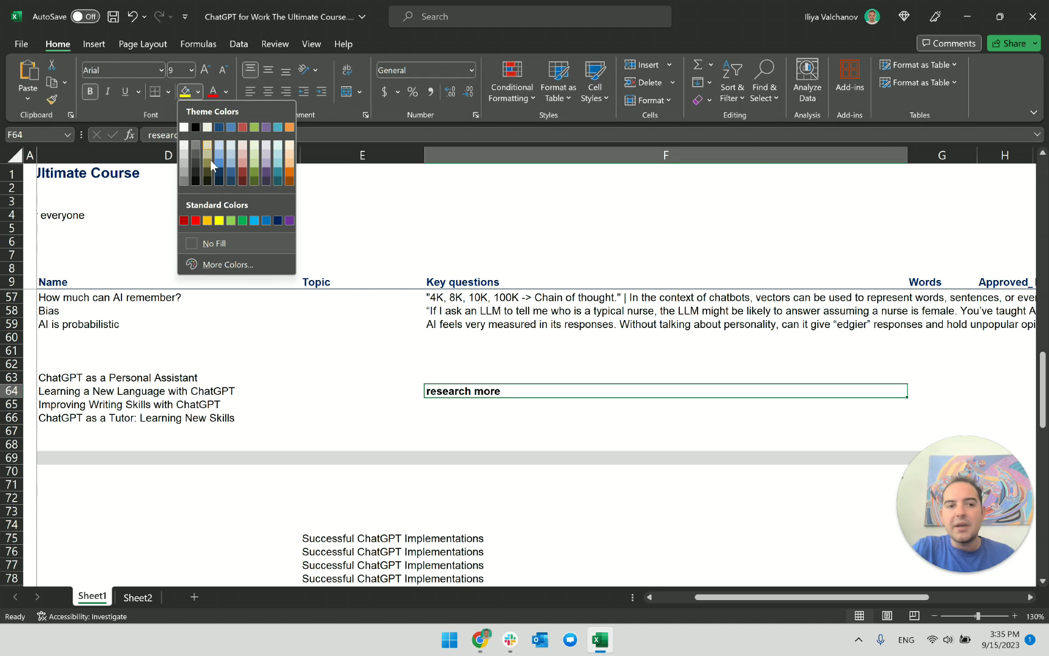
click(220, 221)
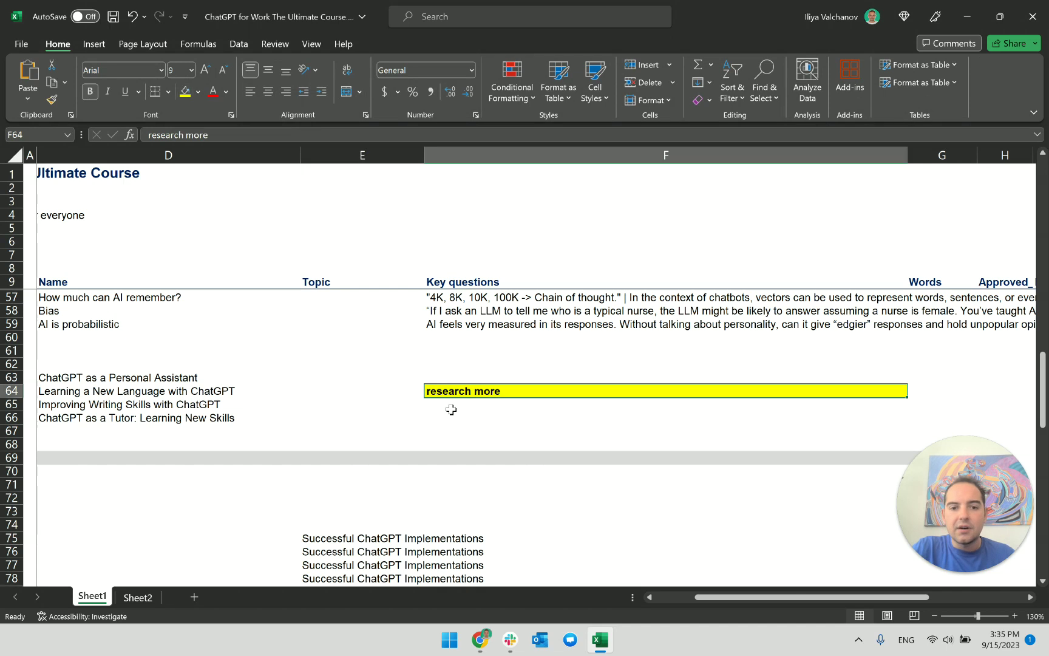
scroll(456, 390, left, 3)
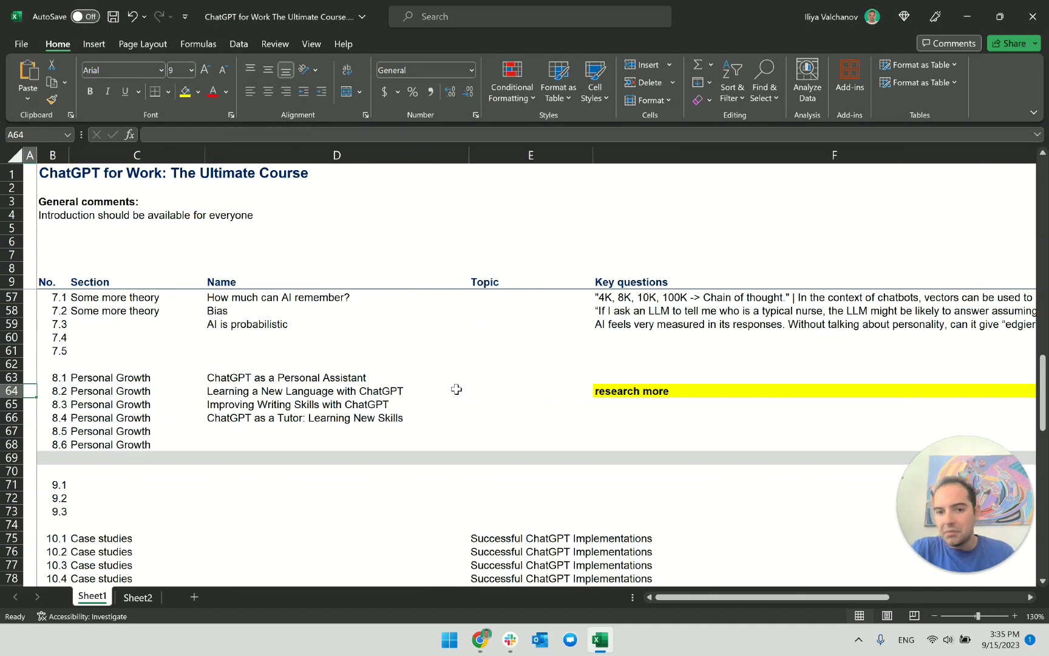
click(456, 389)
scroll(456, 397, down, 1)
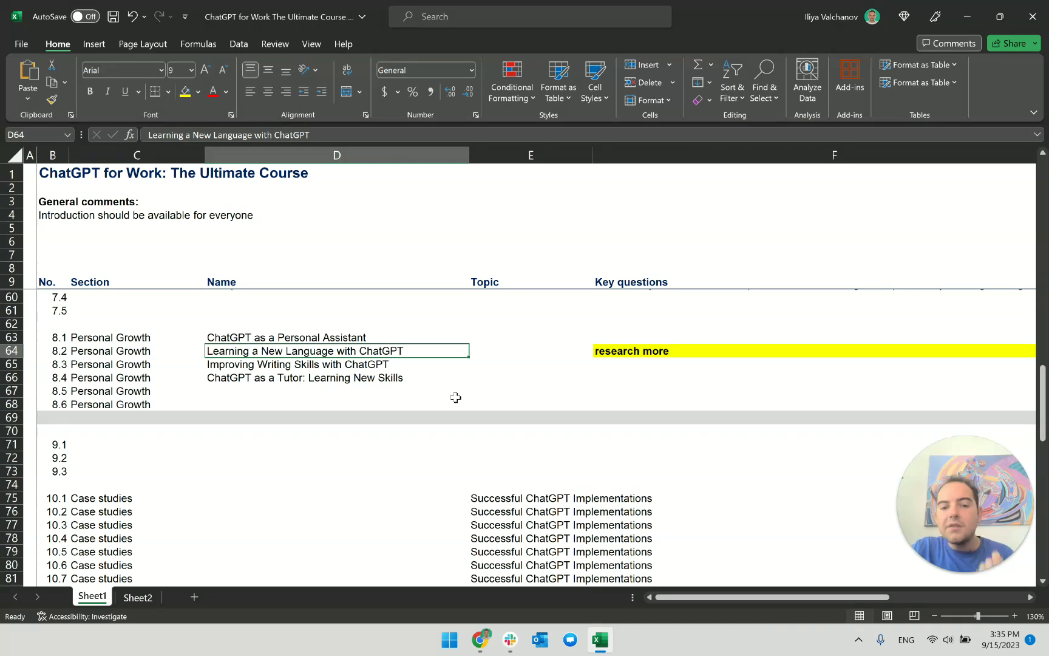
drag(105, 498, 413, 497)
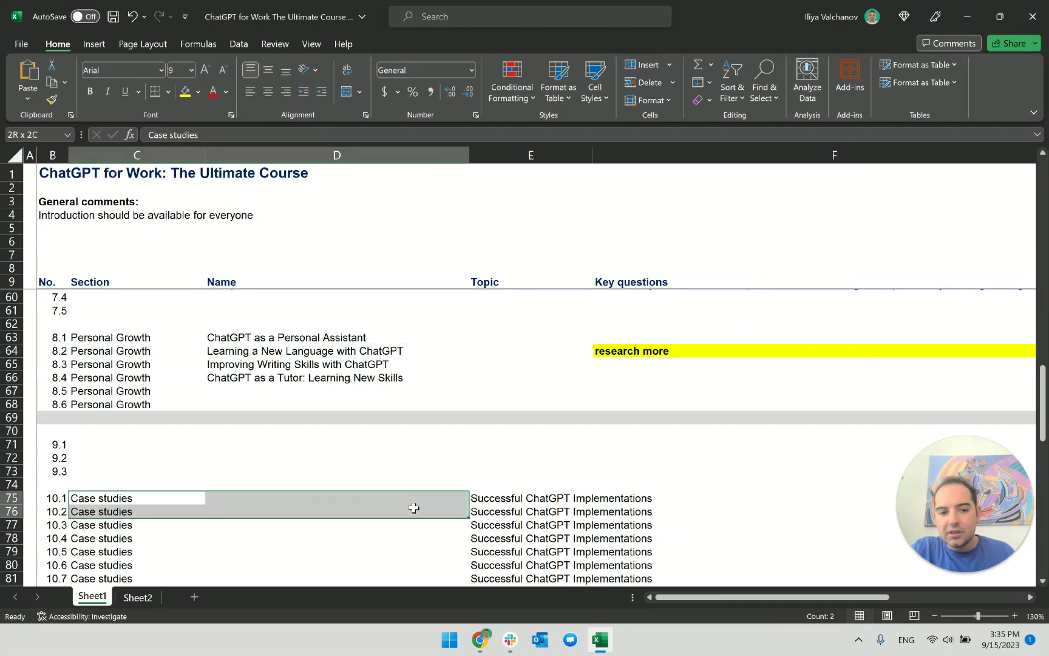
click(371, 347)
Switch to Team-GPT and examine the lectures of Section 9, "Future of Large Language Models", for ideas missing from the outline.
key(alt+Tab)
scroll(528, 386, down, 3)
double_click(552, 276)
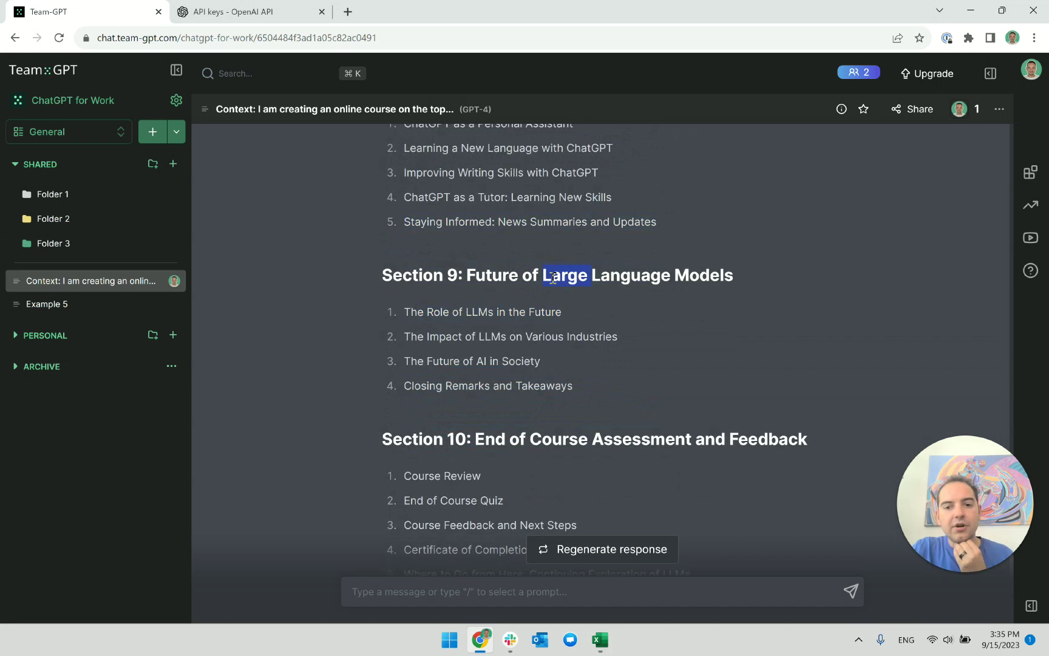
triple_click(549, 276)
triple_click(525, 313)
triple_click(528, 339)
triple_click(527, 362)
double_click(542, 386)
triple_click(542, 386)
scroll(542, 387, down, 2)
scroll(542, 386, up, 3)
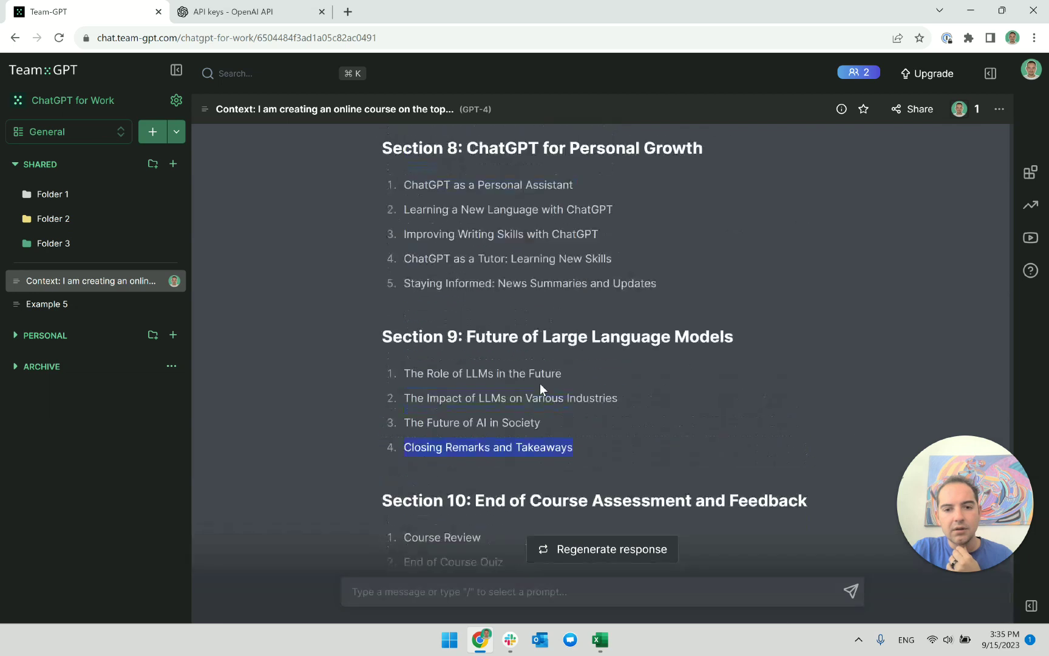
Copy "The Impact of LLMs on Various Industries" from Team-GPT and append it after a comma to lecture 14.3's key questions in Excel.
triple_click(507, 398)
key(ctrl+c)
scroll(538, 405, down, 3)
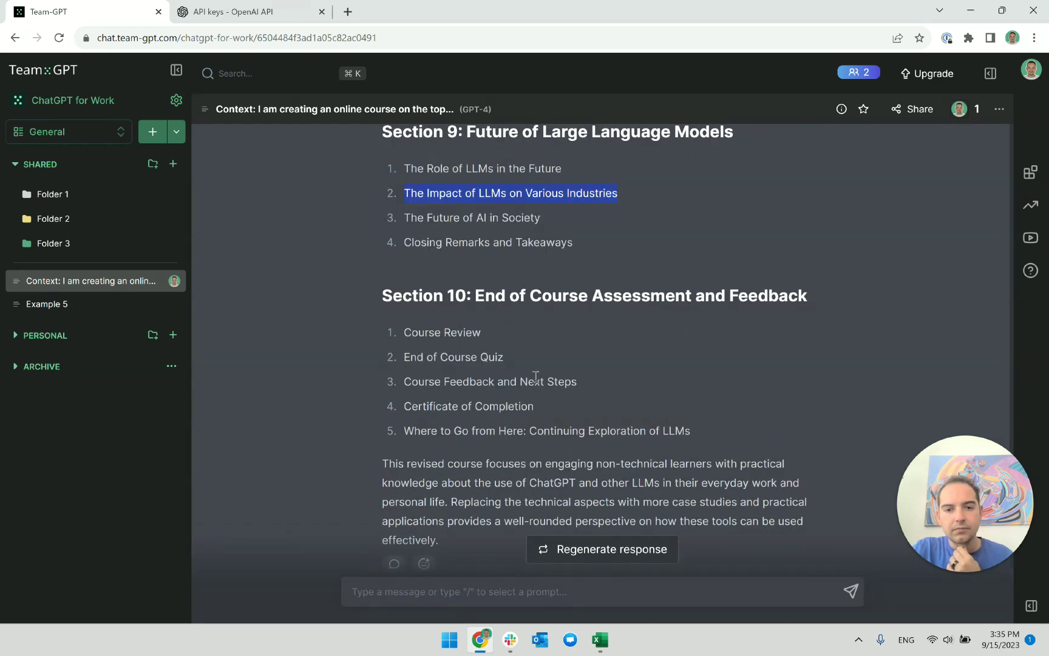
key(alt+Tab)
scroll(445, 507, down, 12)
click(569, 406)
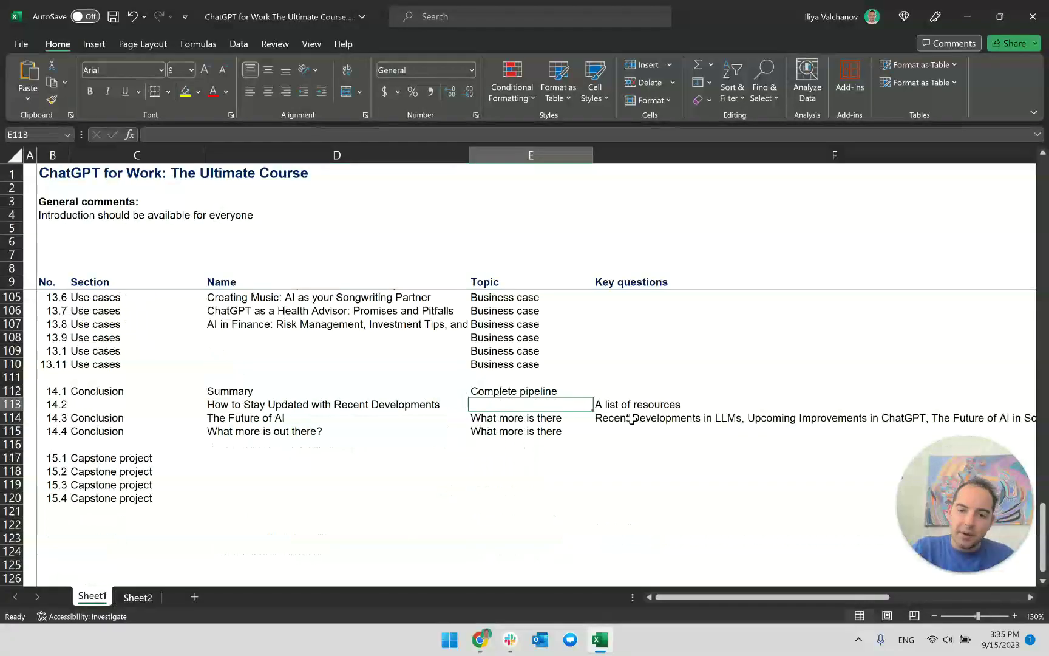
click(632, 419)
key(F2)
text(,)
key(ctrl+v)
key(Return)
click(632, 417)
Switch to Team-GPT and review the Section 9 and Section 10 lectures, the closing summary and the start of the curriculum.
key(alt+Tab)
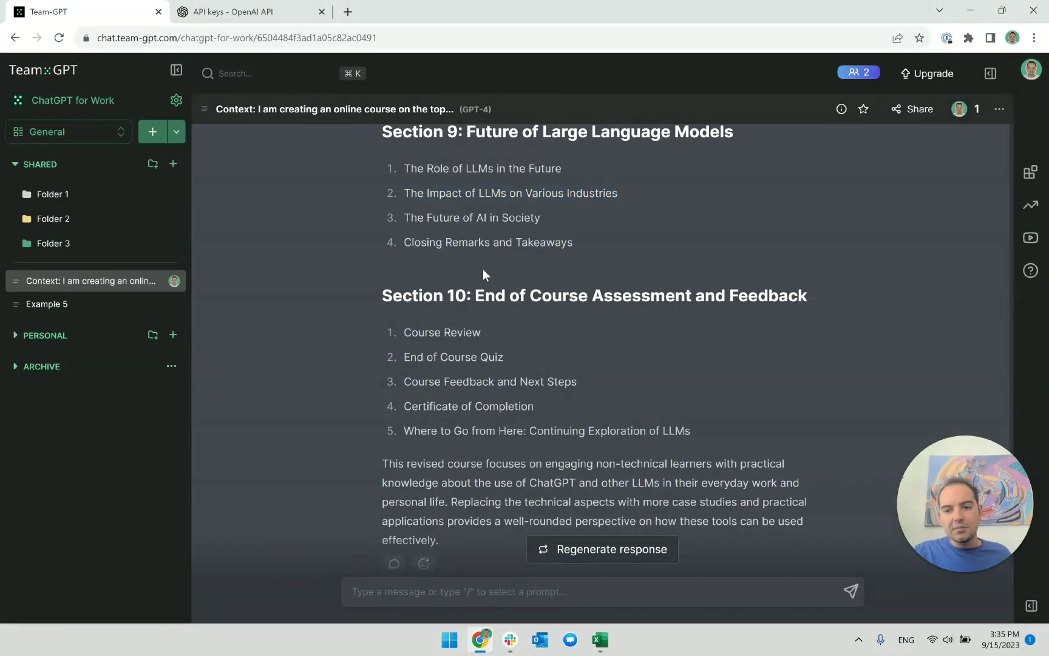
scroll(483, 271, up, 1)
scroll(483, 271, down, 1)
triple_click(493, 193)
click(568, 272)
triple_click(596, 295)
click(557, 337)
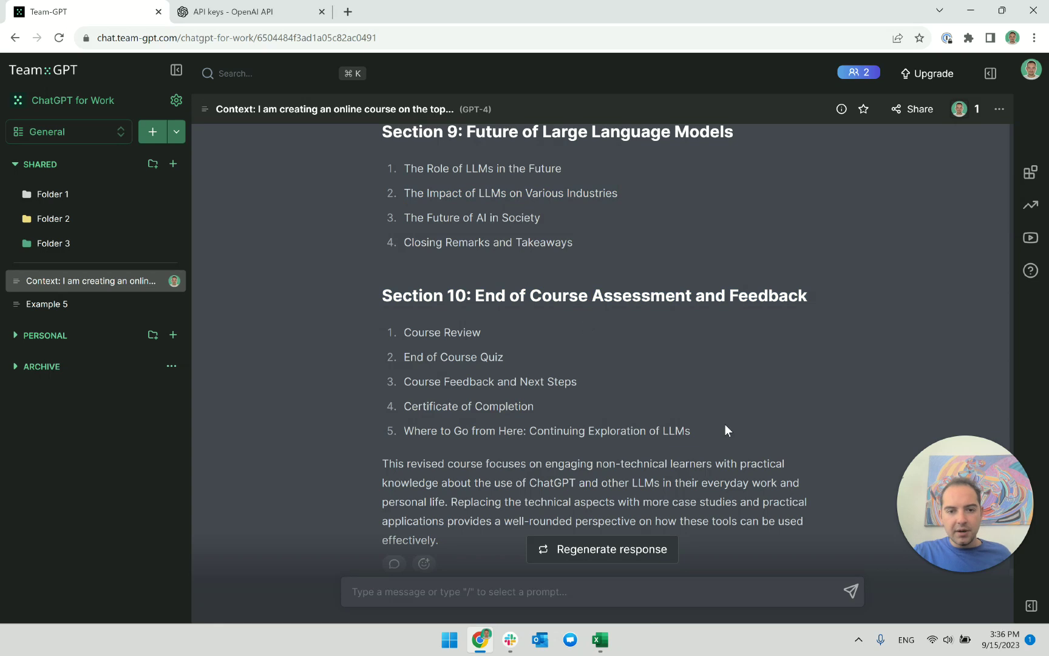
scroll(610, 384, down, 1)
drag(385, 402, 686, 403)
scroll(685, 410, up, 2)
click(684, 405)
scroll(682, 406, up, 15)
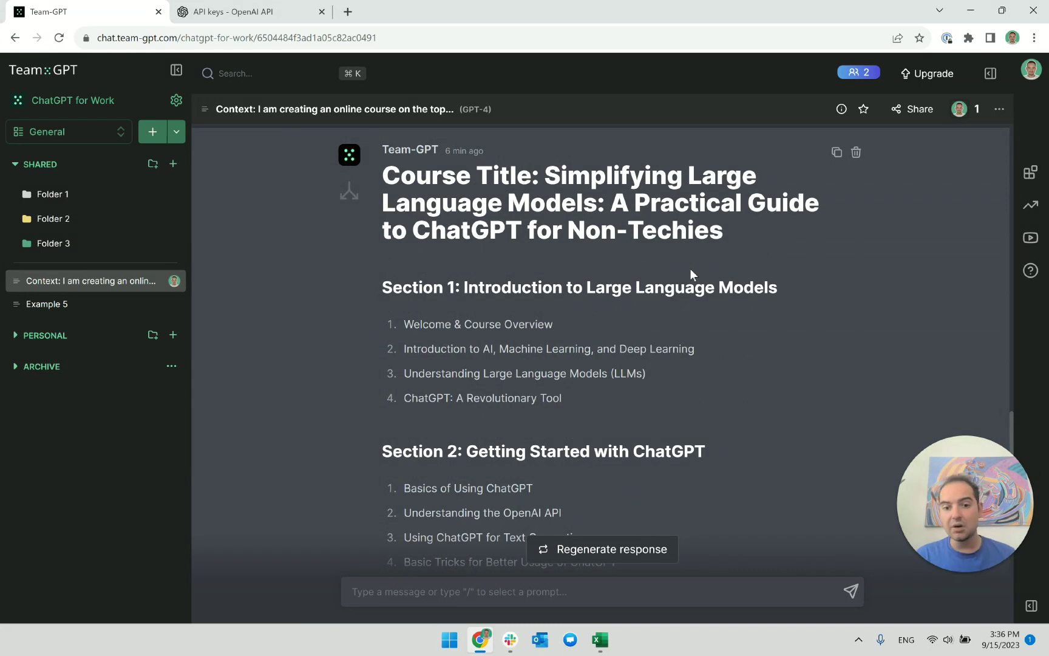
scroll(689, 268, down, 1)
scroll(685, 281, up, 2)
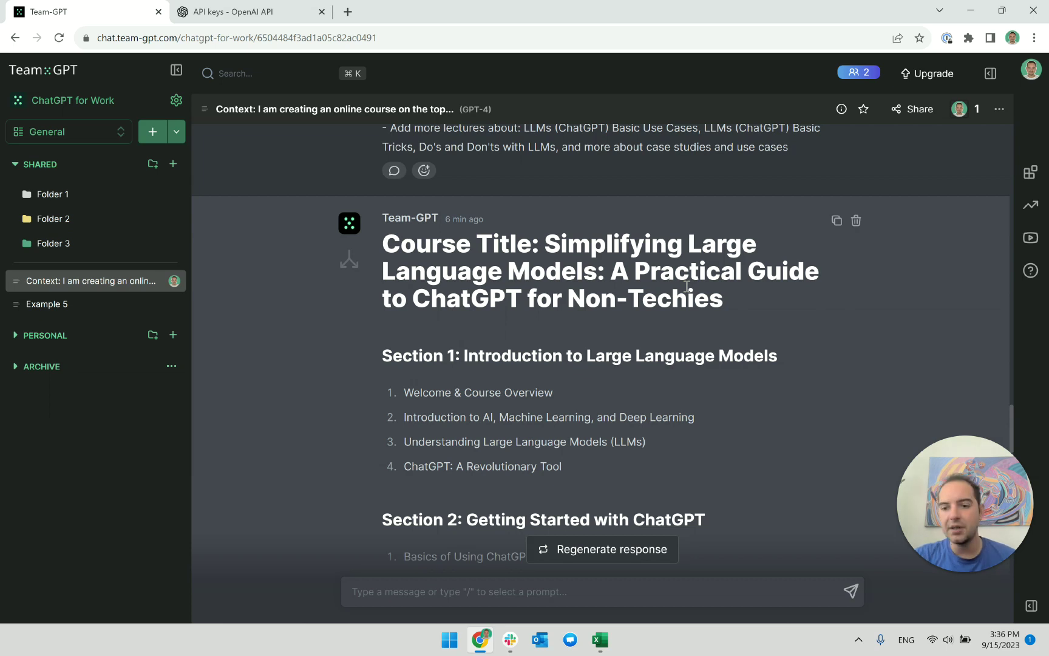
Regenerate the curriculum response and highlight the new Section 2 title "Getting Acquainted with ChatGPT".
click(651, 549)
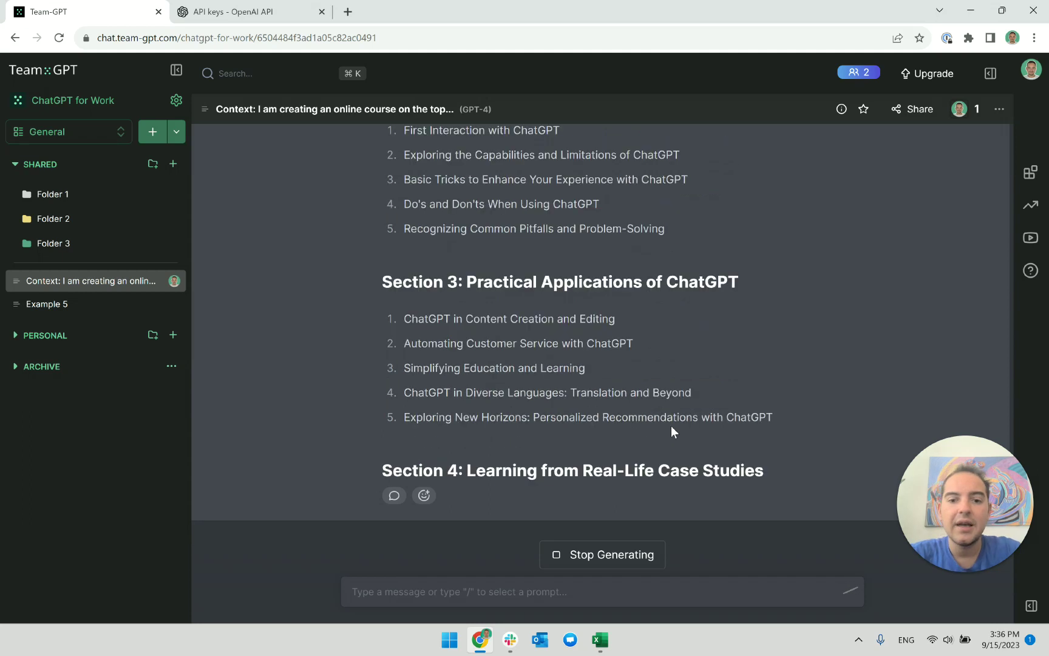
scroll(636, 374, up, 3)
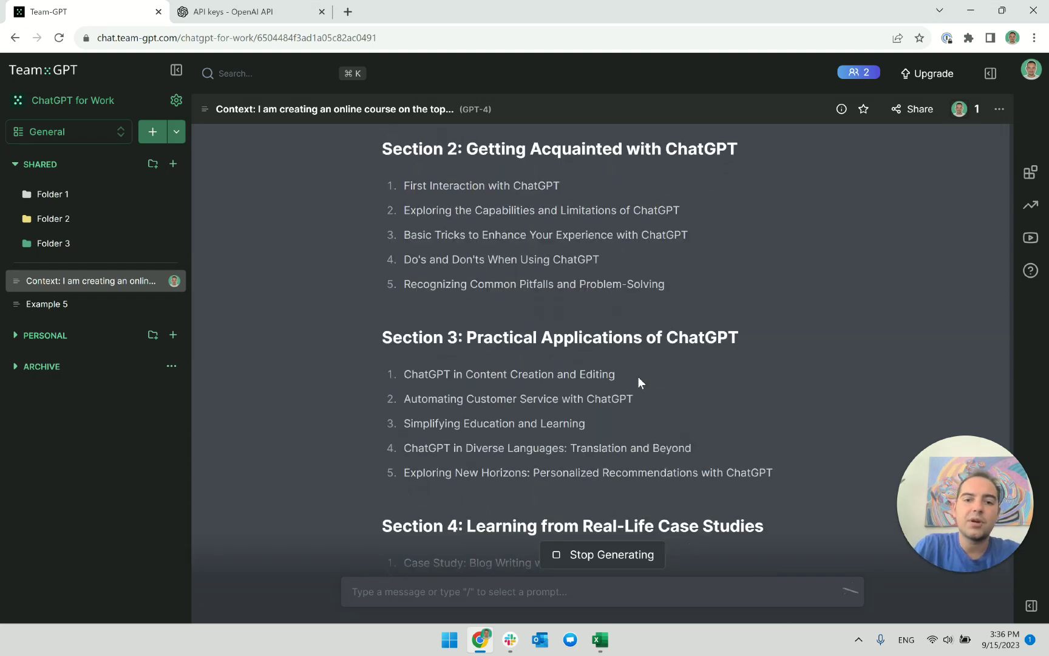
scroll(639, 377, up, 3)
scroll(593, 254, down, 2)
scroll(556, 254, up, 1)
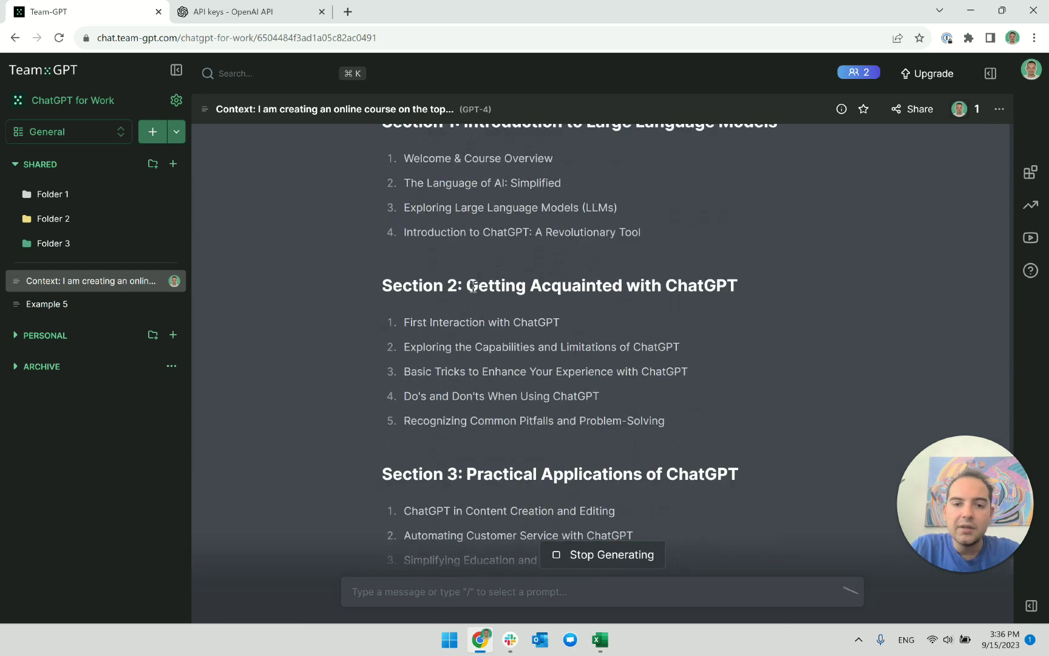
drag(467, 286, 749, 287)
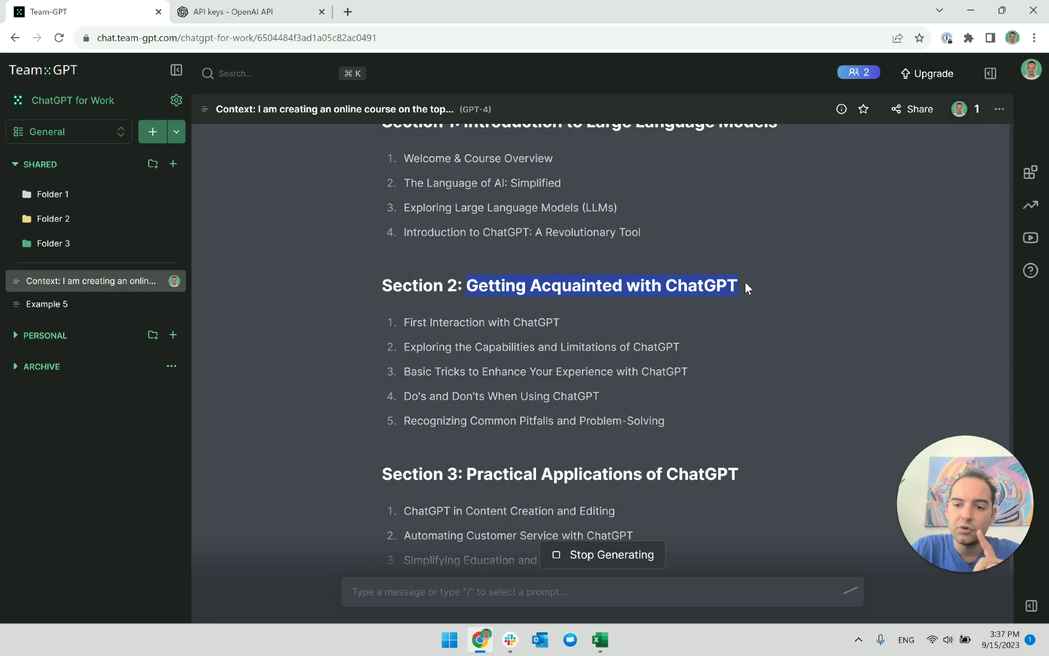
In Excel, change the topic of lecture 3.1 to "Setting up (getting acquianted)" and fill it down the setup lectures below.
key(alt+Tab)
drag(705, 597, 665, 597)
scroll(257, 434, up, 17)
scroll(258, 434, up, 4)
scroll(258, 435, down, 3)
scroll(258, 434, up, 5)
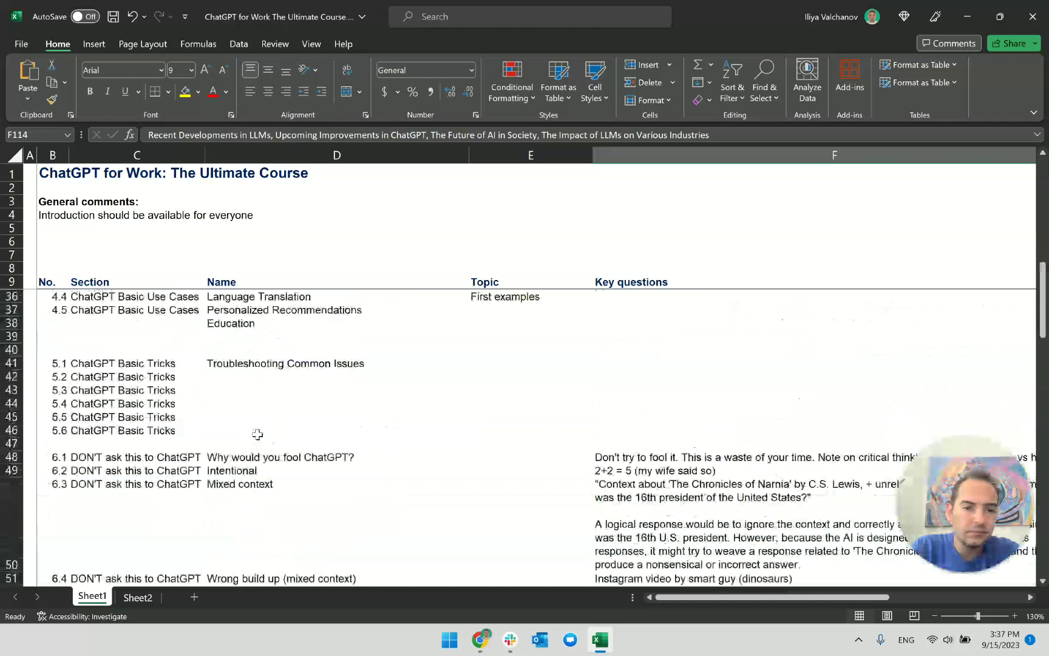
scroll(257, 434, up, 5)
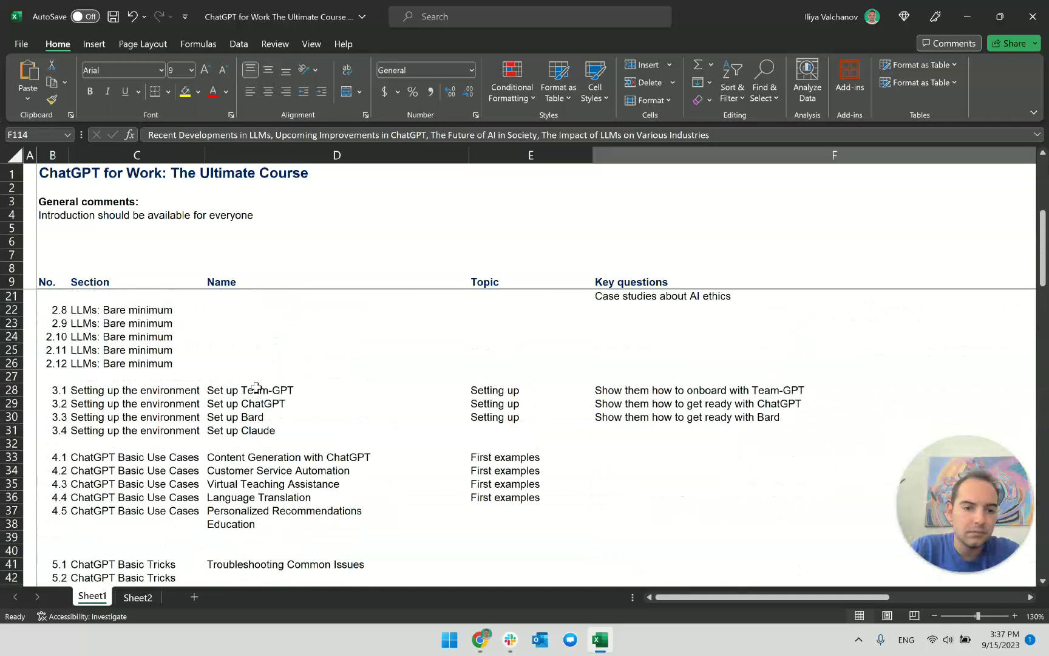
click(257, 389)
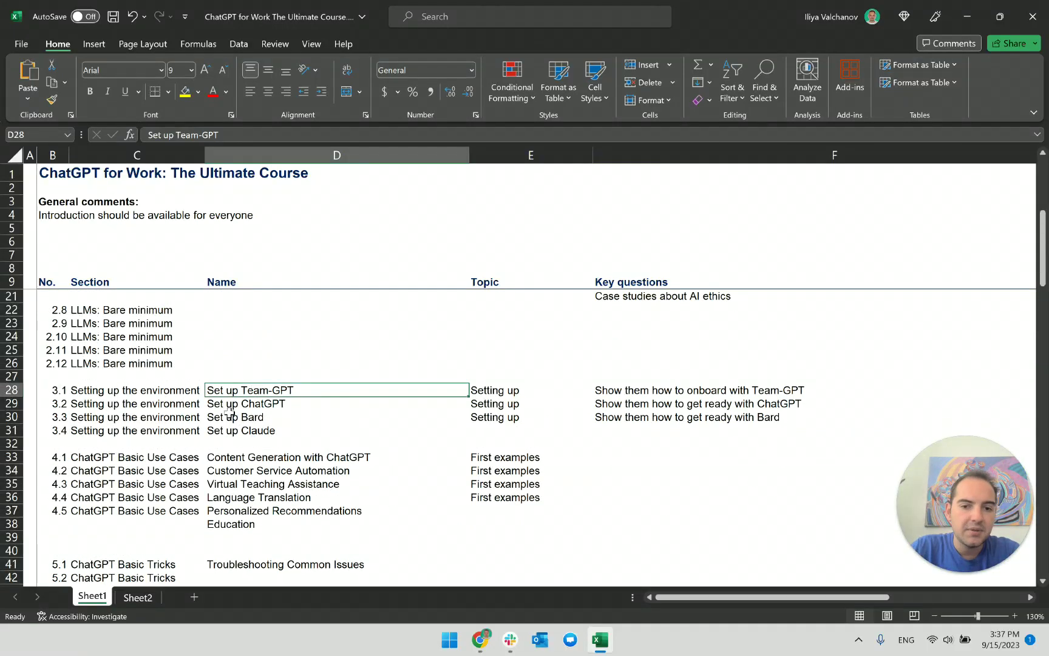
click(510, 417)
double_click(552, 392)
text((getting acquainted))
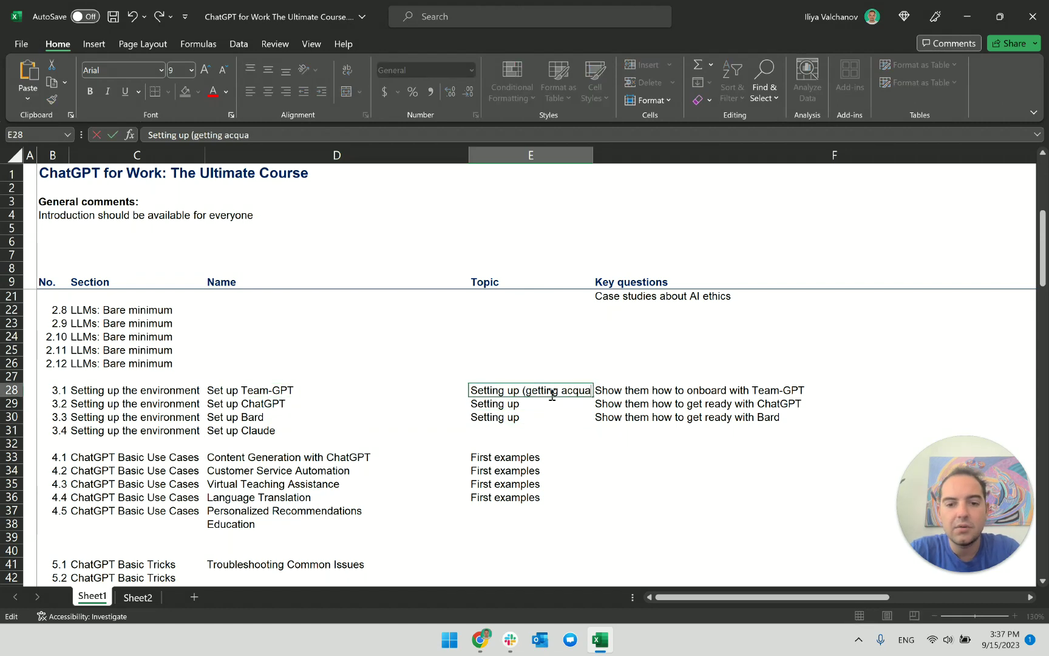
key(Return)
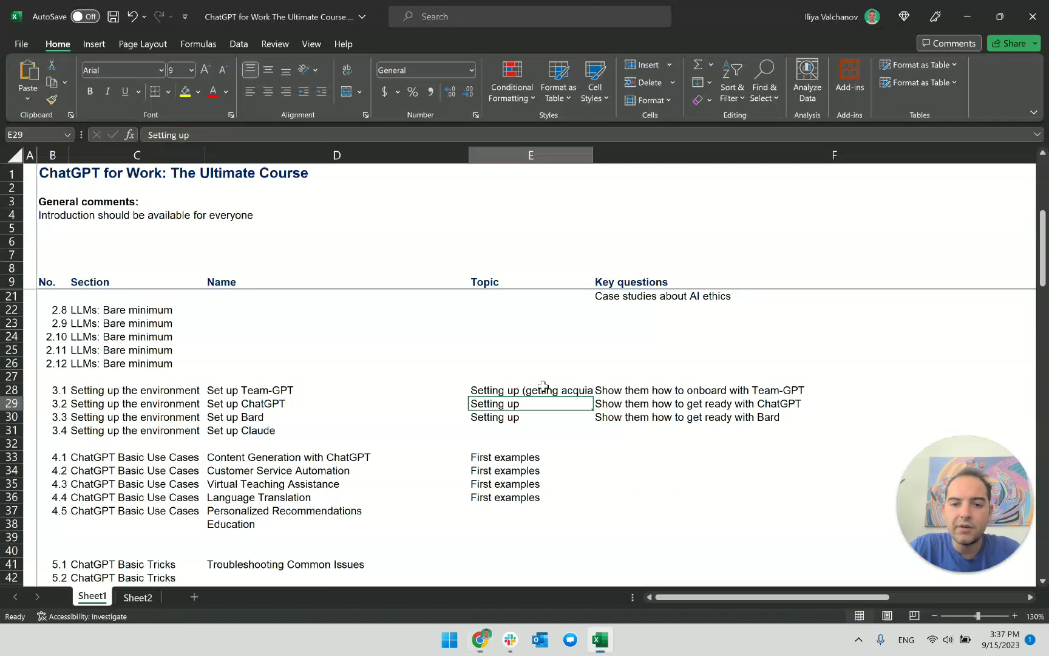
key(Up)
drag(595, 396, 586, 442)
Switch to Team-GPT and examine the lectures of Section 2, "Getting Acquainted with ChatGPT", in the regenerated curriculum.
key(alt+Tab)
triple_click(511, 291)
click(541, 313)
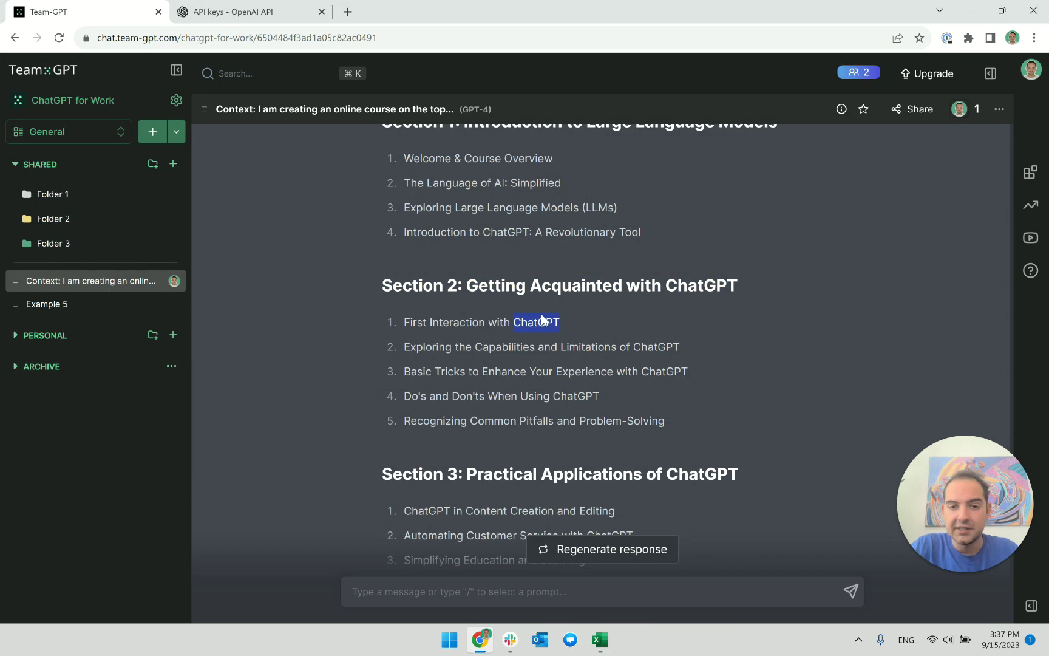
triple_click(534, 324)
click(585, 324)
double_click(580, 347)
triple_click(580, 347)
triple_click(668, 371)
scroll(653, 363, down, 1)
double_click(564, 328)
Review the remaining sections of the regenerated curriculum down to Section 8 and compare them with the previous response.
scroll(566, 332, down, 5)
scroll(582, 343, down, 3)
scroll(603, 344, down, 4)
scroll(604, 344, down, 2)
scroll(604, 345, down, 2)
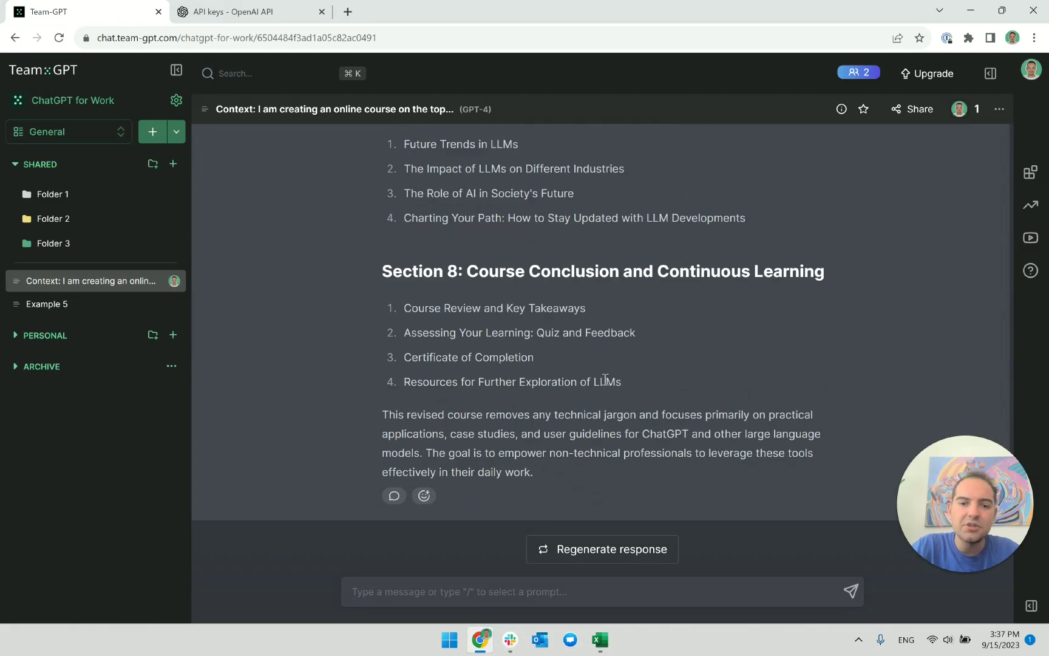
drag(659, 392, 403, 274)
double_click(403, 273)
triple_click(450, 273)
click(453, 277)
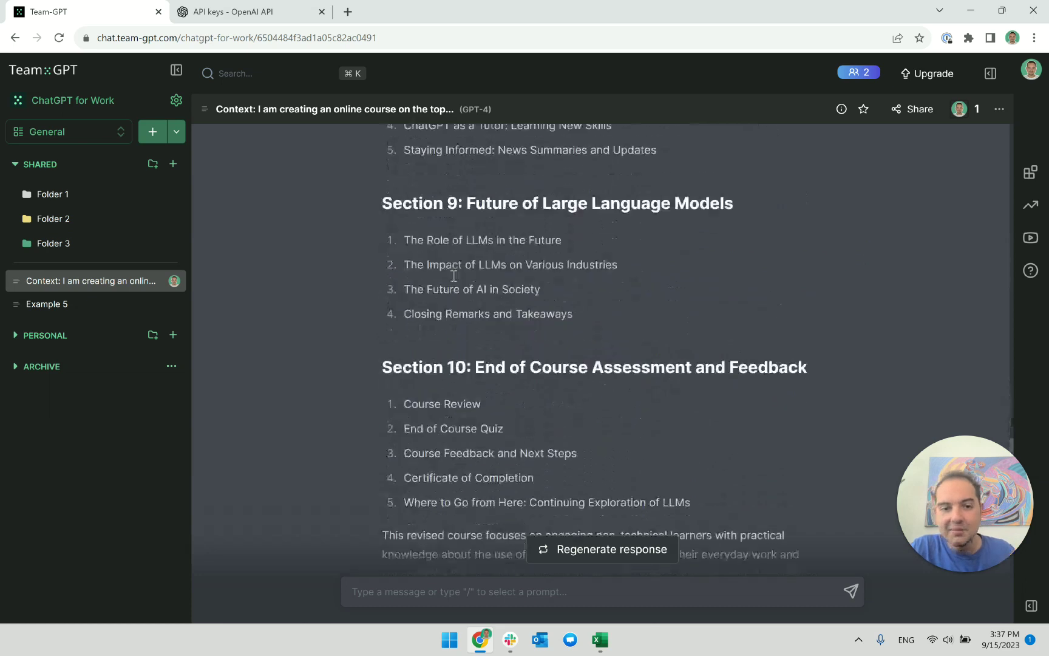
scroll(454, 276, down, 15)
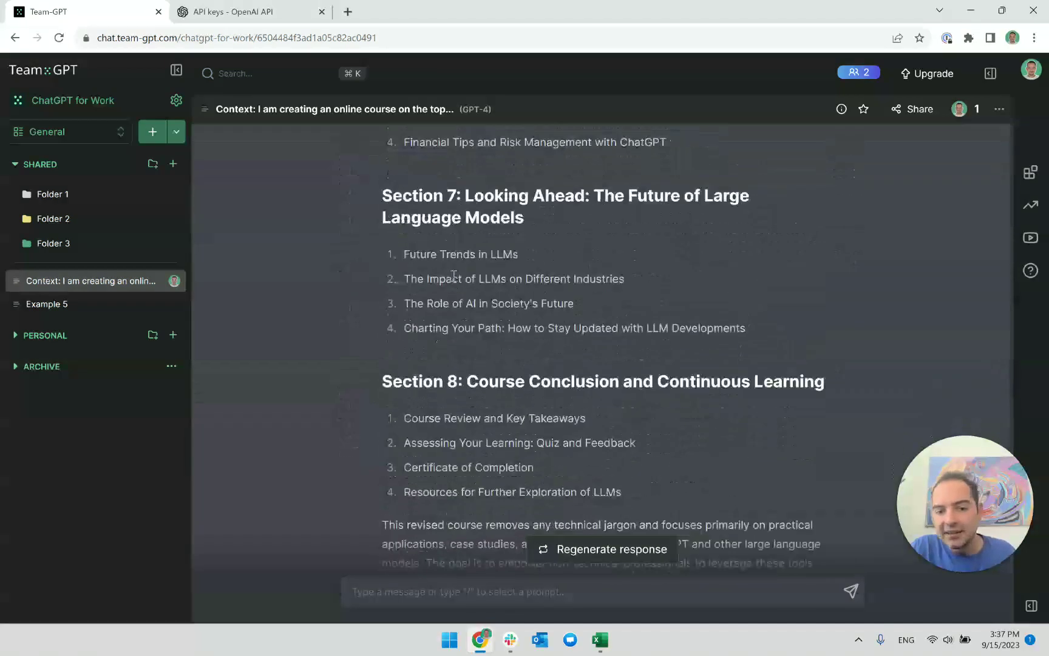
scroll(529, 358, up, 10)
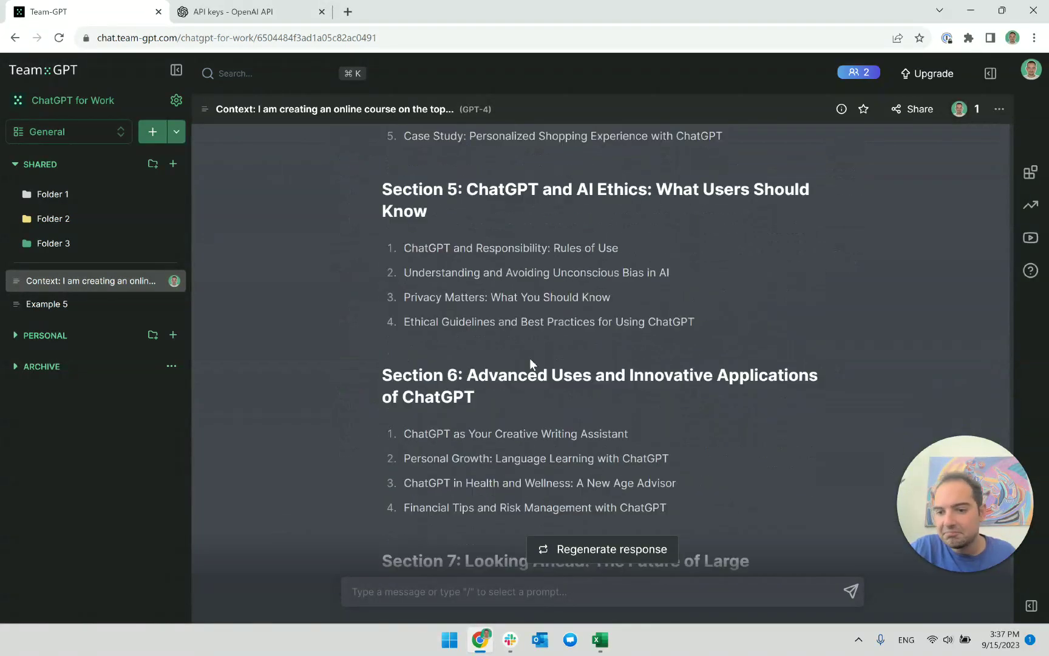
scroll(529, 358, up, 5)
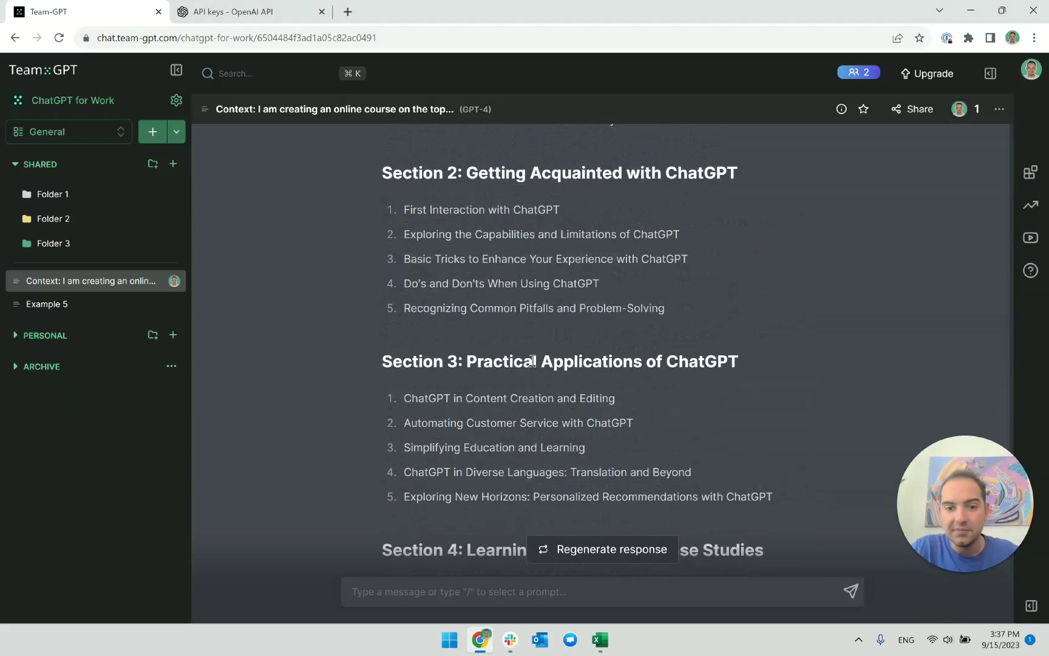
scroll(531, 361, up, 5)
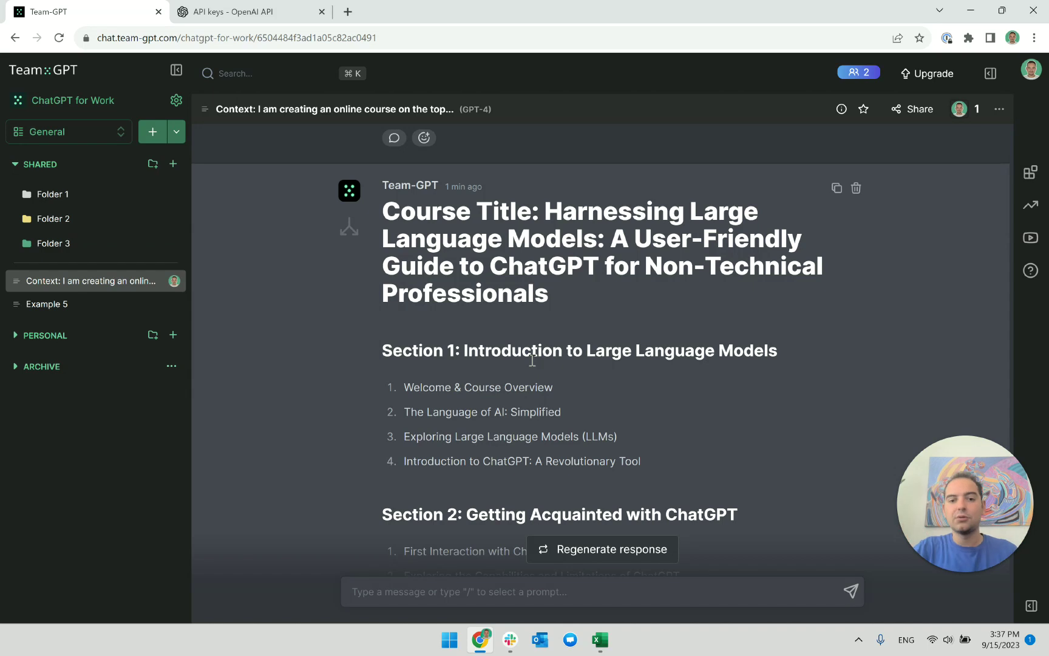
Switch to Excel to check the beginning of the course outline, and return to Team-GPT.
key(alt+Tab)
scroll(466, 365, up, 5)
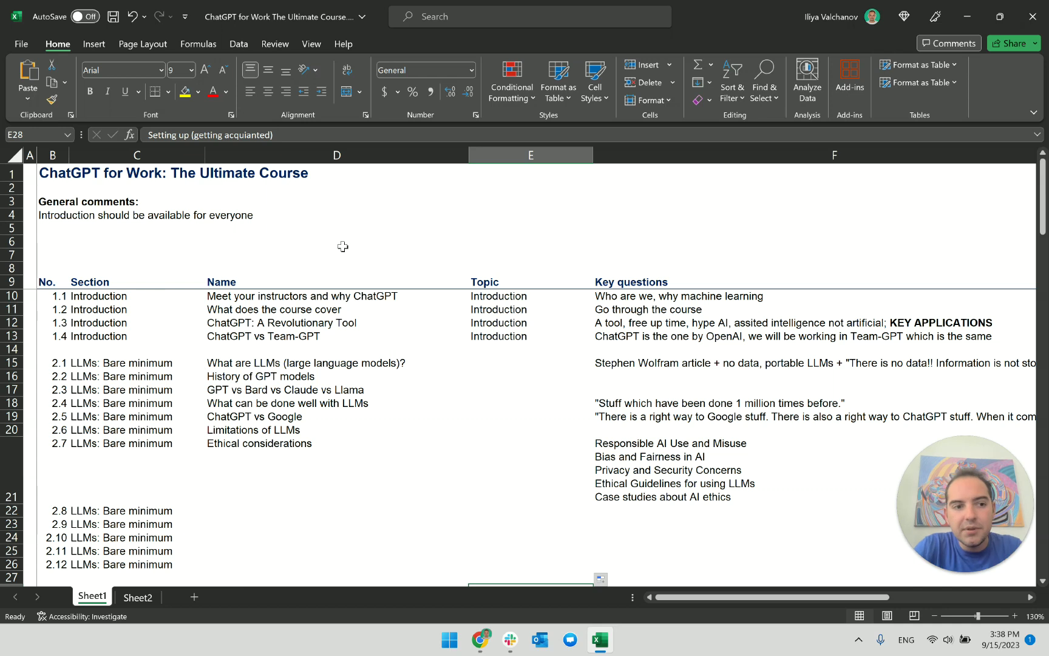
key(alt+Tab)
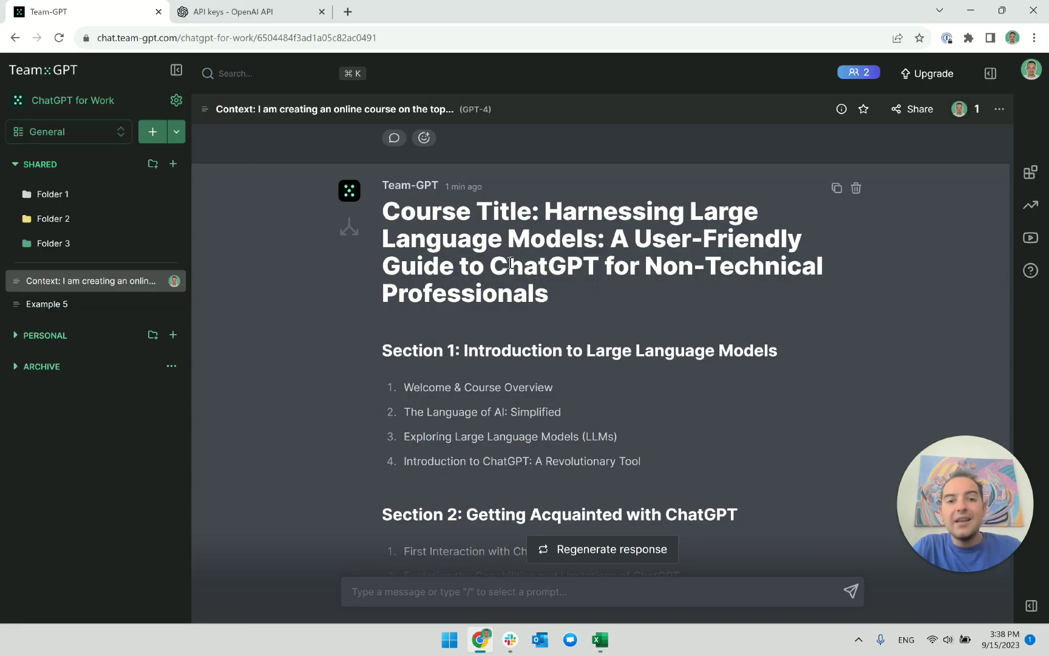